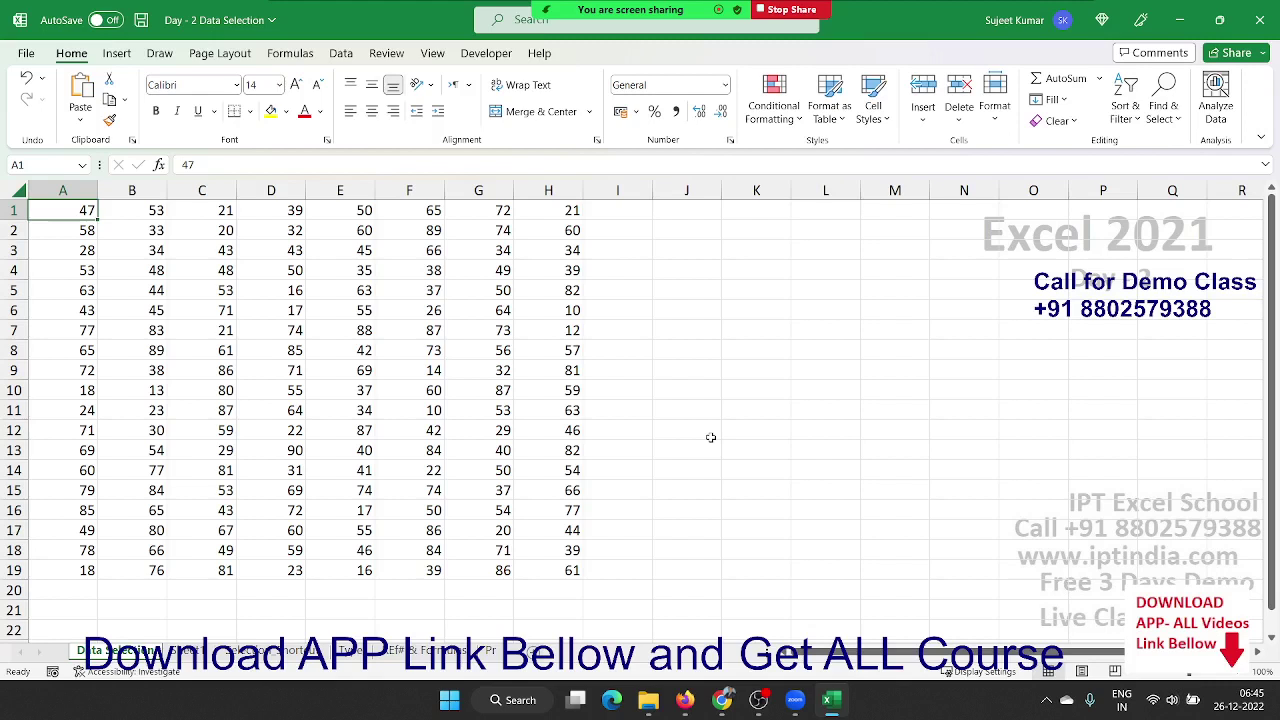
Select the full number block A1:H19 with the mouse, from A1 to H19
{"action": "left_click", "coordinate": [563, 376]}
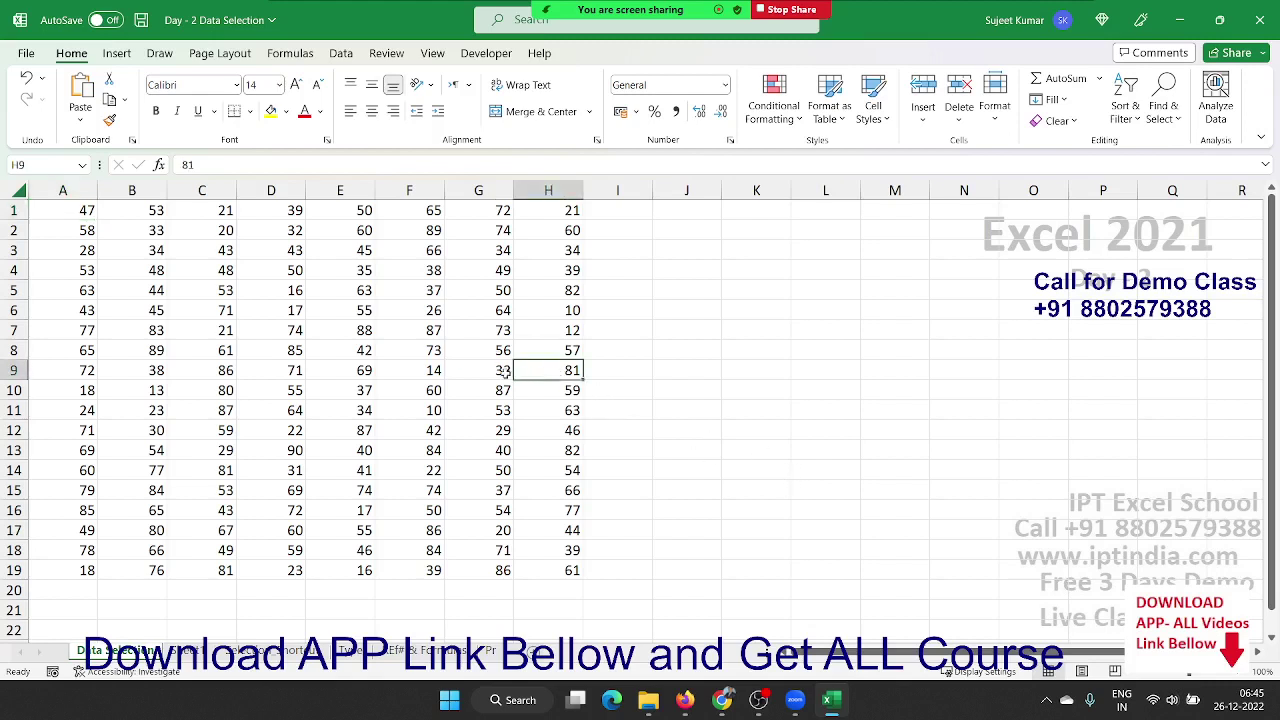
{"action": "left_click", "coordinate": [342, 282]}
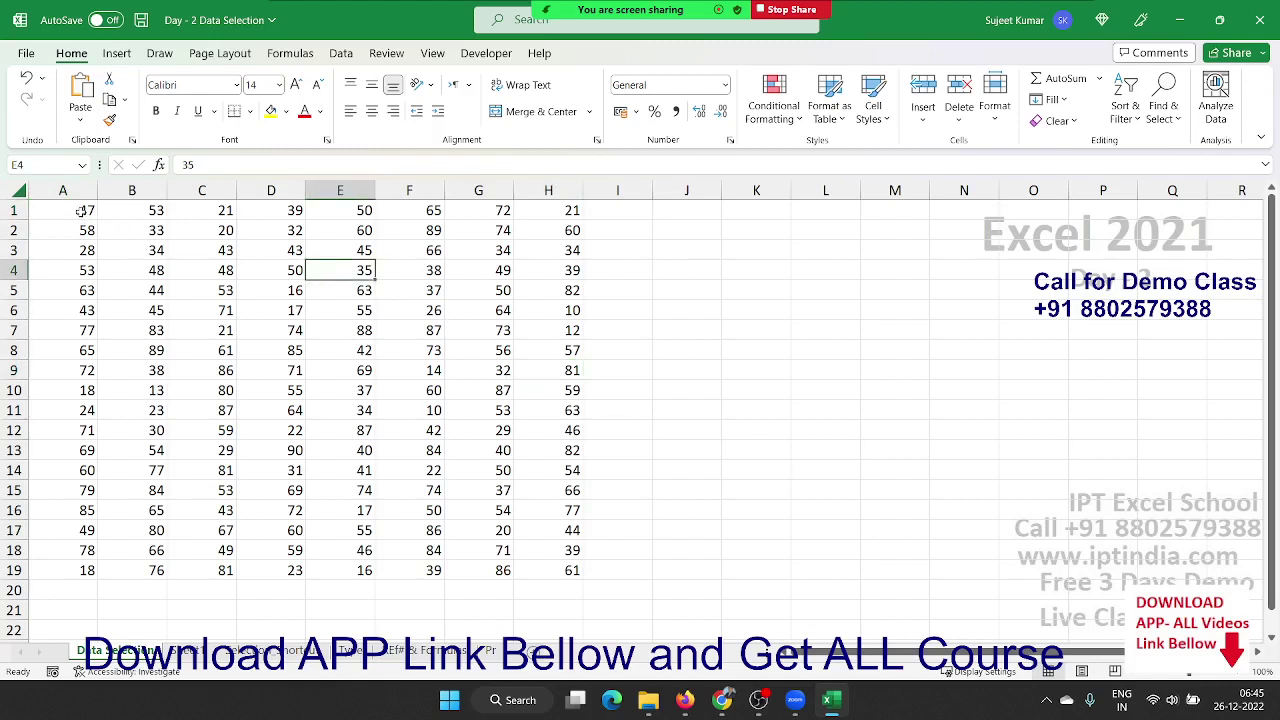
{"action": "left_click_drag", "start_coordinate": [82, 213], "coordinate": [548, 565]}
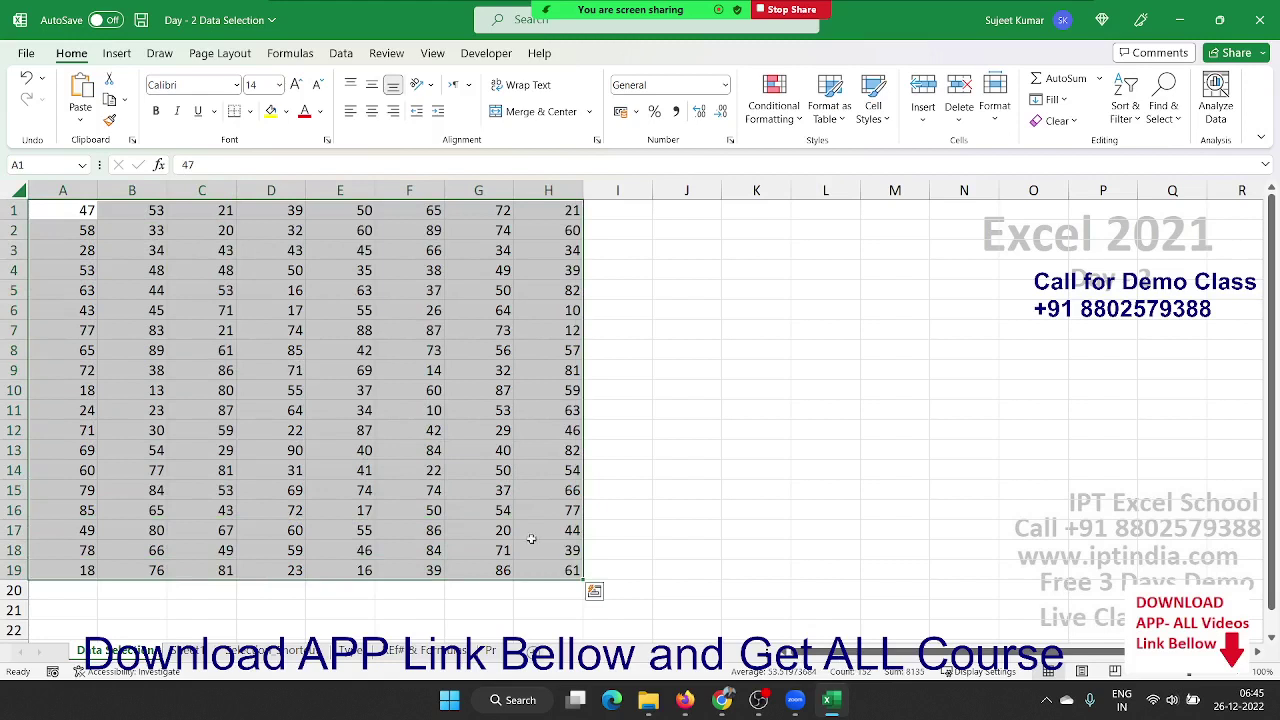
{"action": "left_click", "coordinate": [118, 313]}
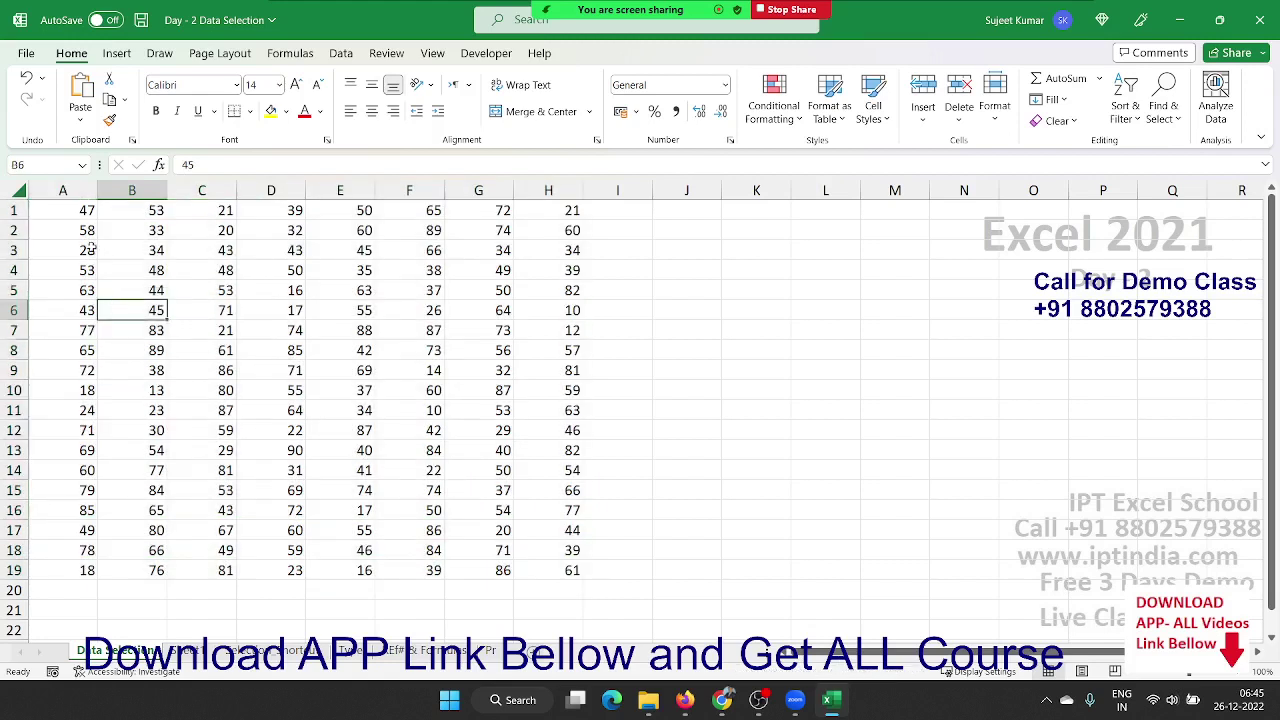
{"action": "left_click", "coordinate": [78, 220]}
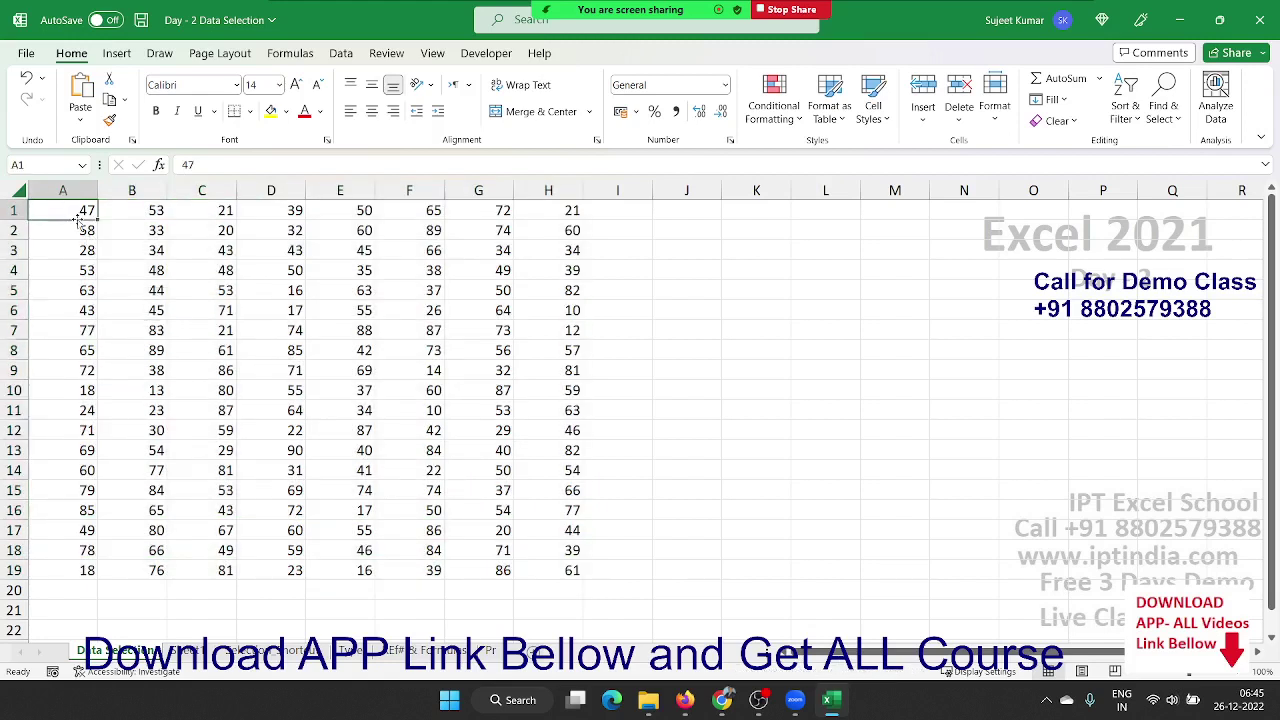
{"action": "left_click", "coordinate": [551, 571], "text": "shift"}
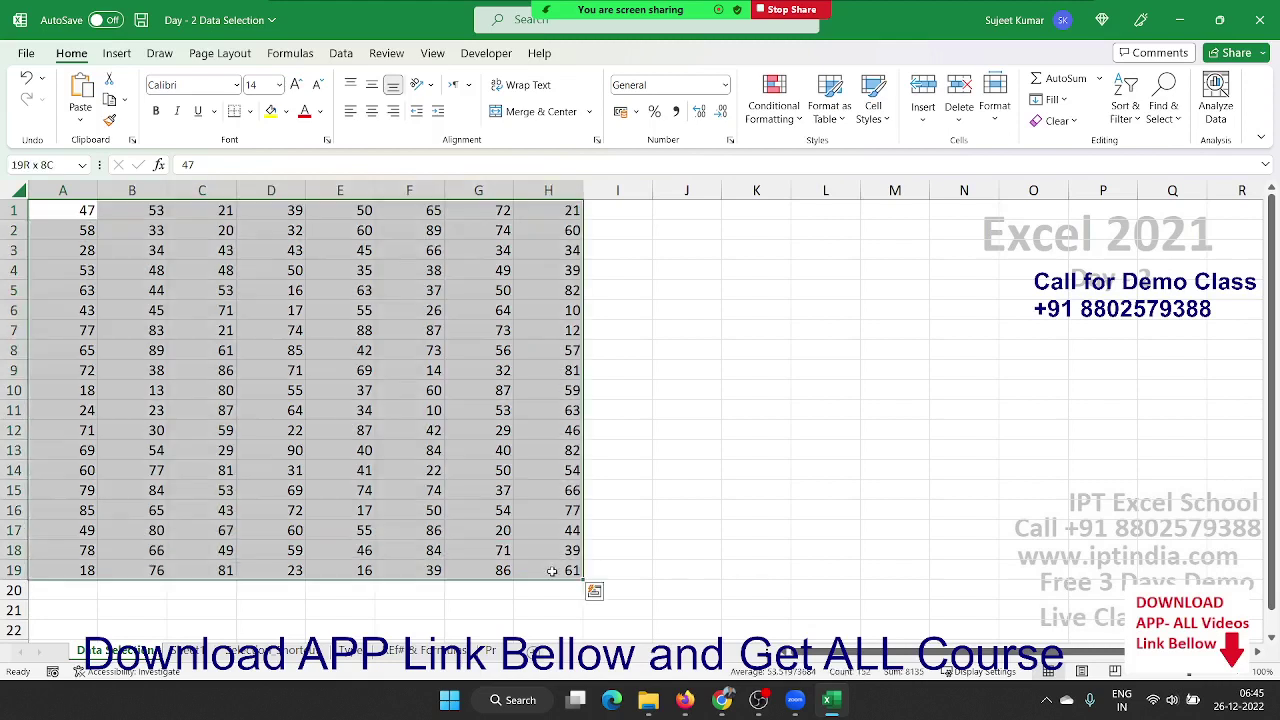
Select the empty cells K1:K15, then reselect the data block A1:H19
{"action": "left_click", "coordinate": [486, 488]}
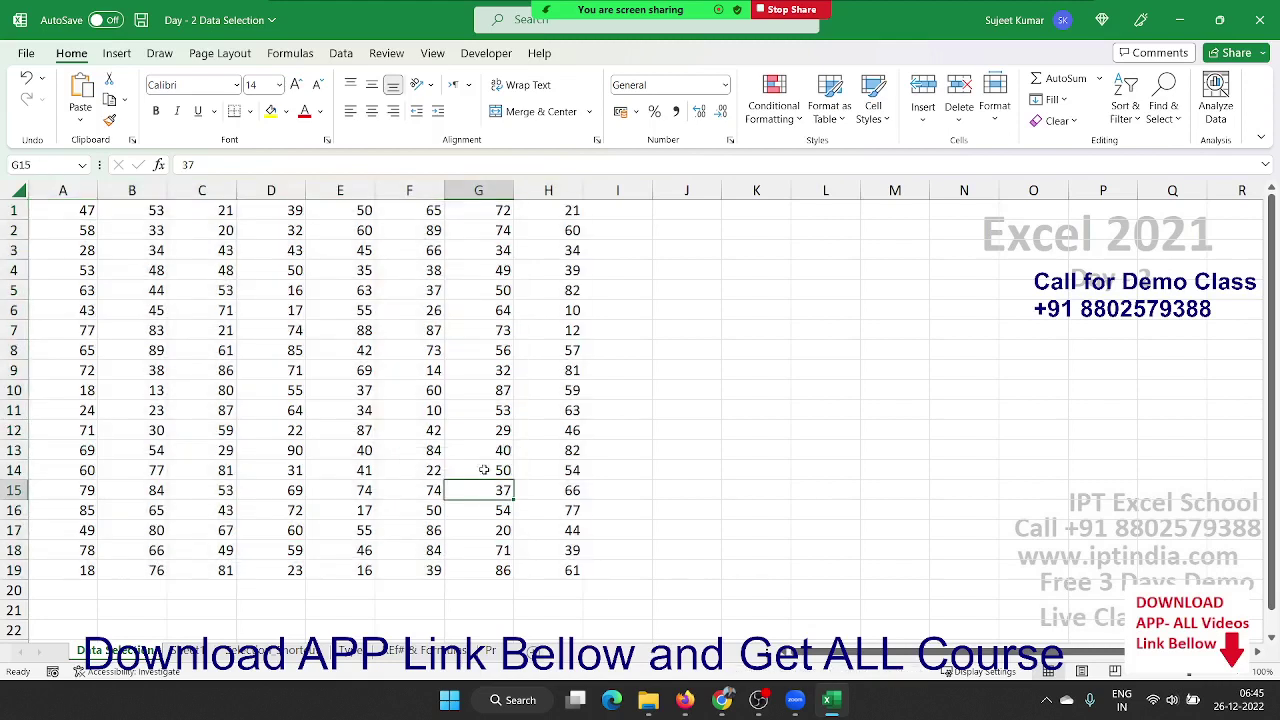
{"action": "left_click", "coordinate": [756, 210]}
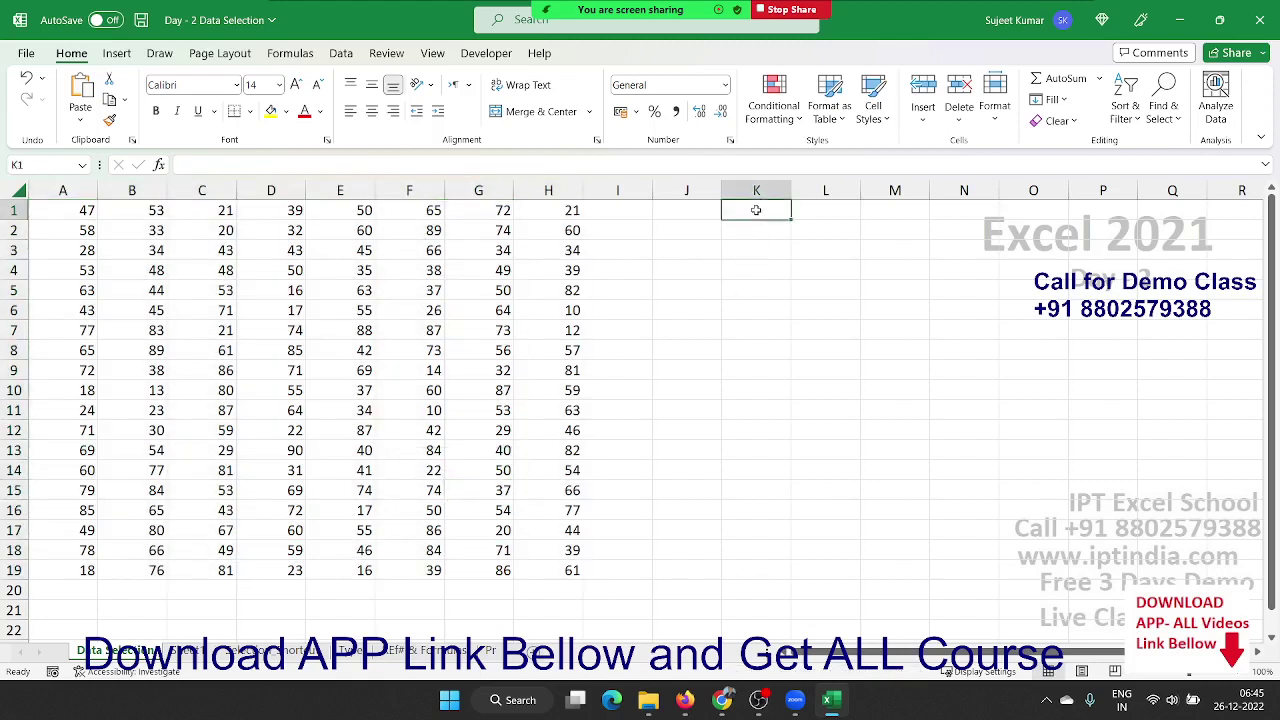
{"action": "left_click", "coordinate": [776, 349]}
{"action": "mouse_move", "coordinate": [762, 206]}
{"action": "left_mouse_down"}
{"action": "mouse_move", "coordinate": [767, 316]}
{"action": "mouse_move", "coordinate": [747, 499]}
{"action": "left_mouse_up"}
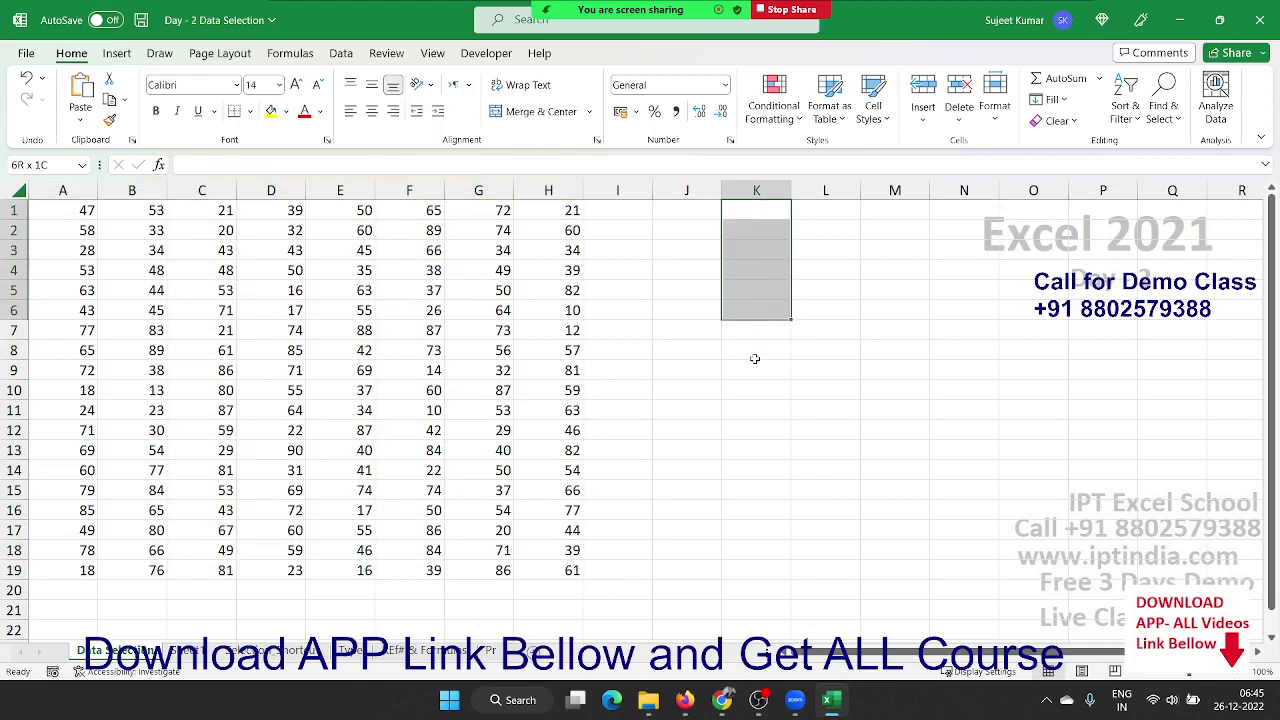
{"action": "left_click", "coordinate": [640, 444]}
{"action": "left_click", "coordinate": [72, 211]}
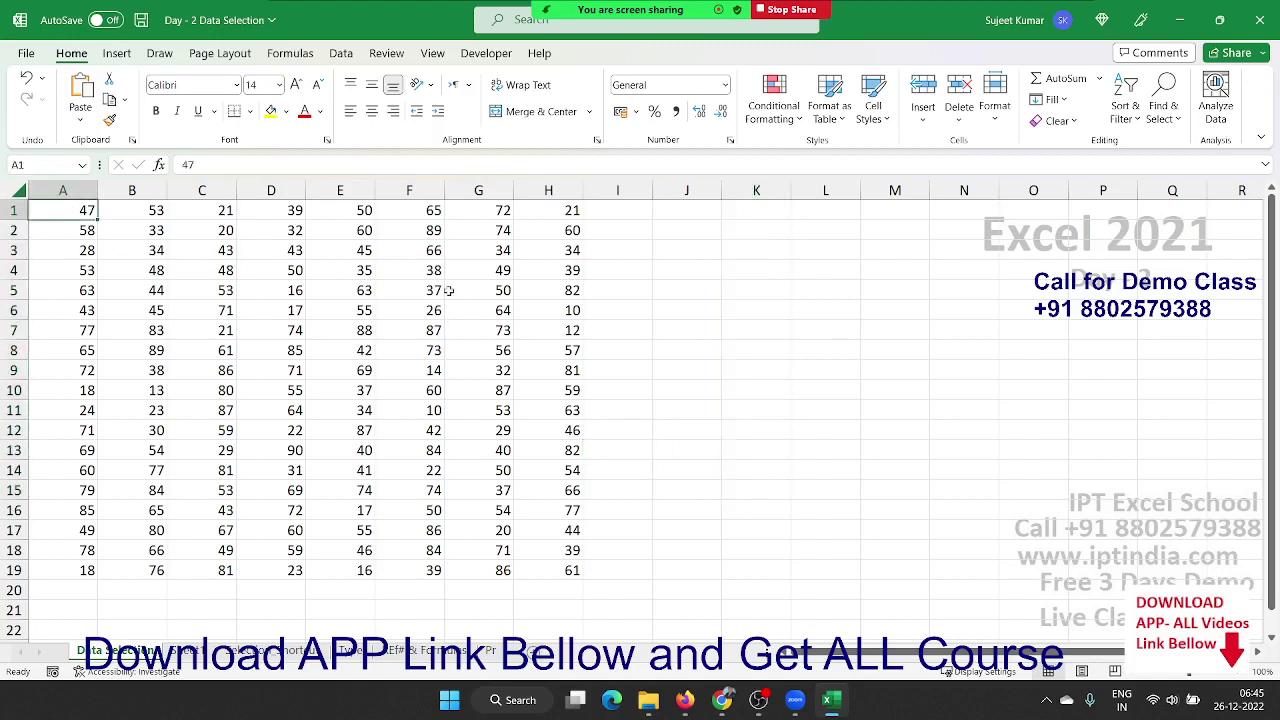
{"action": "left_click", "coordinate": [551, 570], "text": "shift"}
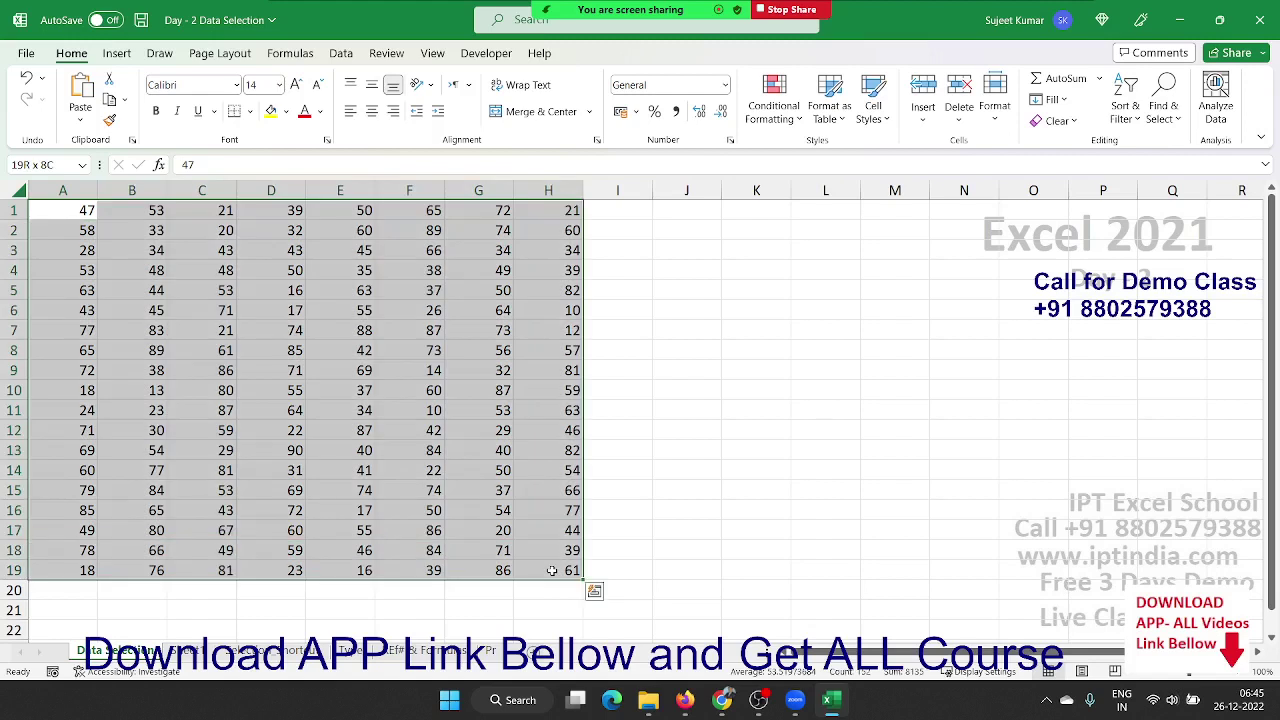
Select A1:H19 from the keyboard with Ctrl+A, then drag-select B6:D10
{"action": "left_click", "coordinate": [412, 368]}
{"action": "left_click", "coordinate": [87, 210]}
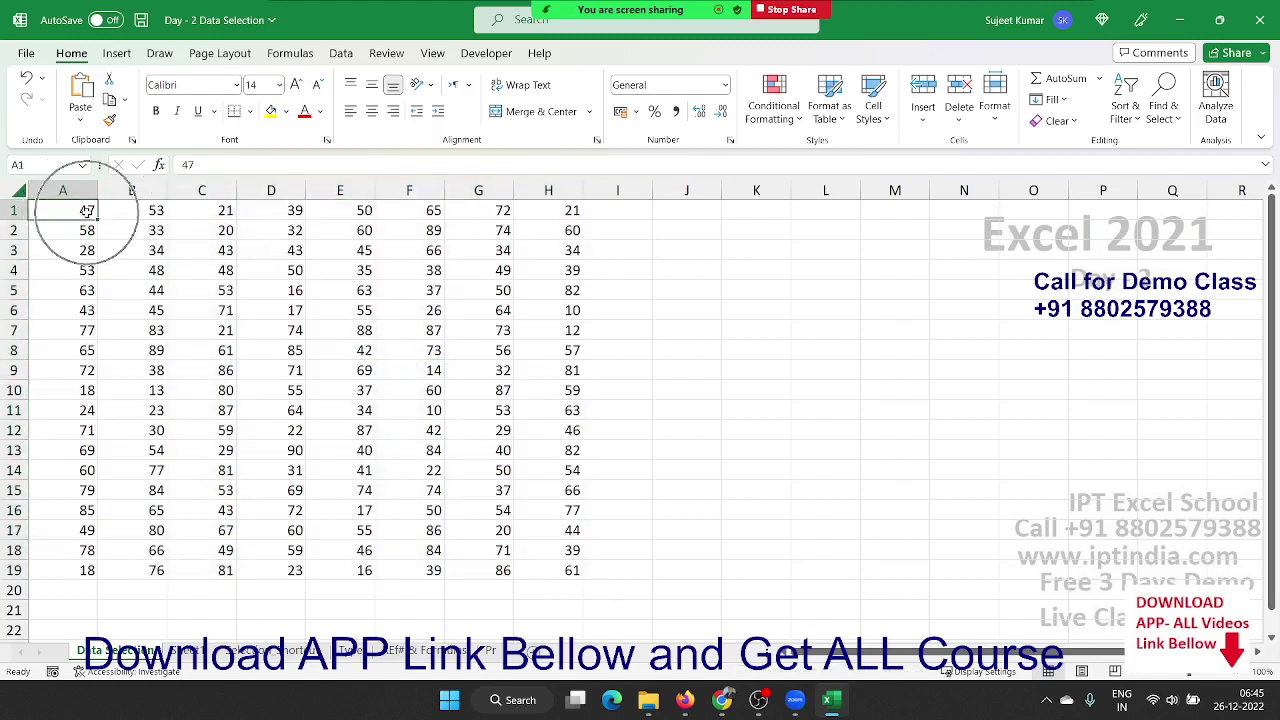
{"action": "key", "text": "shift+Right"}
{"action": "key", "text": "shift+Right"}
{"action": "key", "text": "shift+Right"}
{"action": "key", "text": "shift+Right"}
{"action": "key", "text": "shift+Right"}
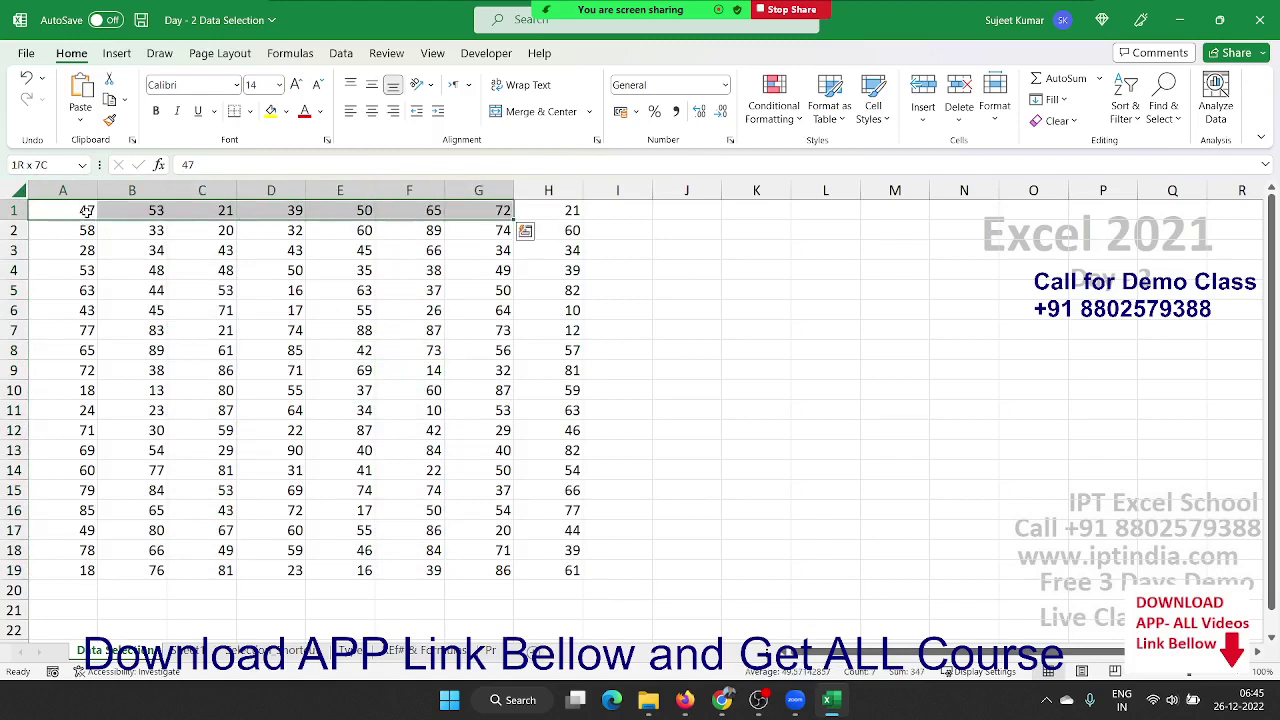
{"action": "key", "text": "Down"}
{"action": "key", "text": "Down"}
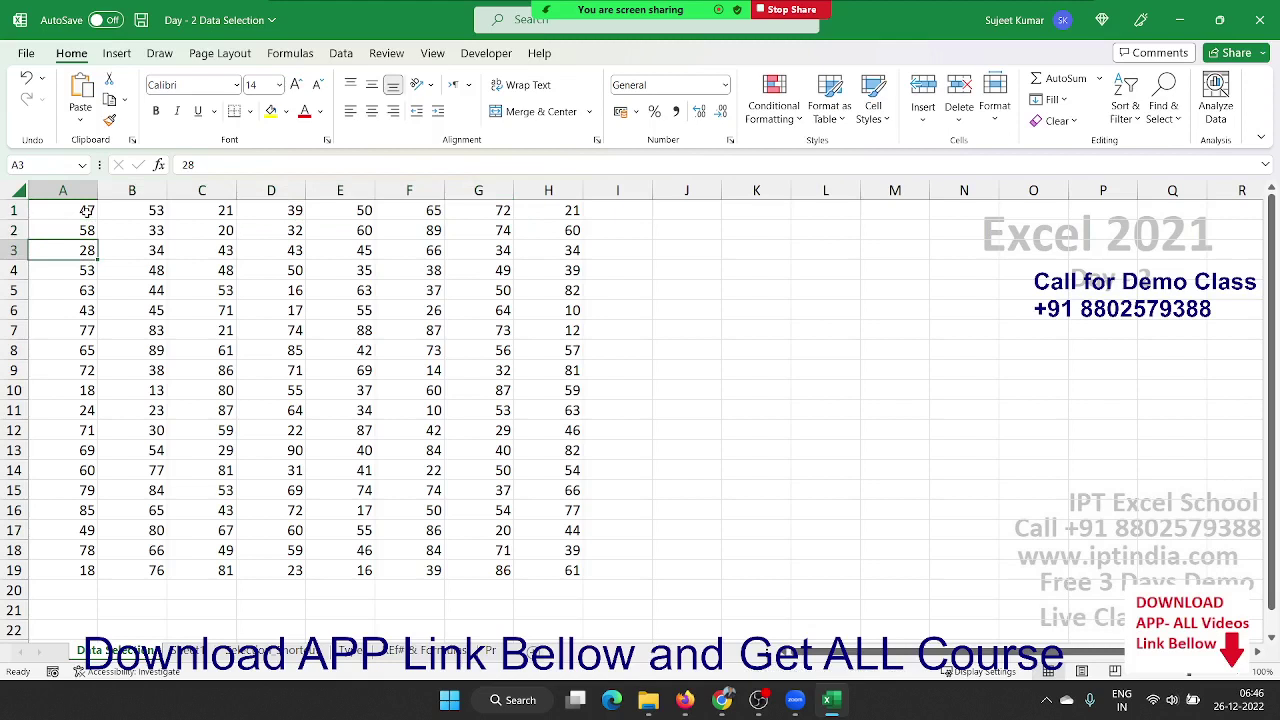
{"action": "key", "text": "ctrl+a"}
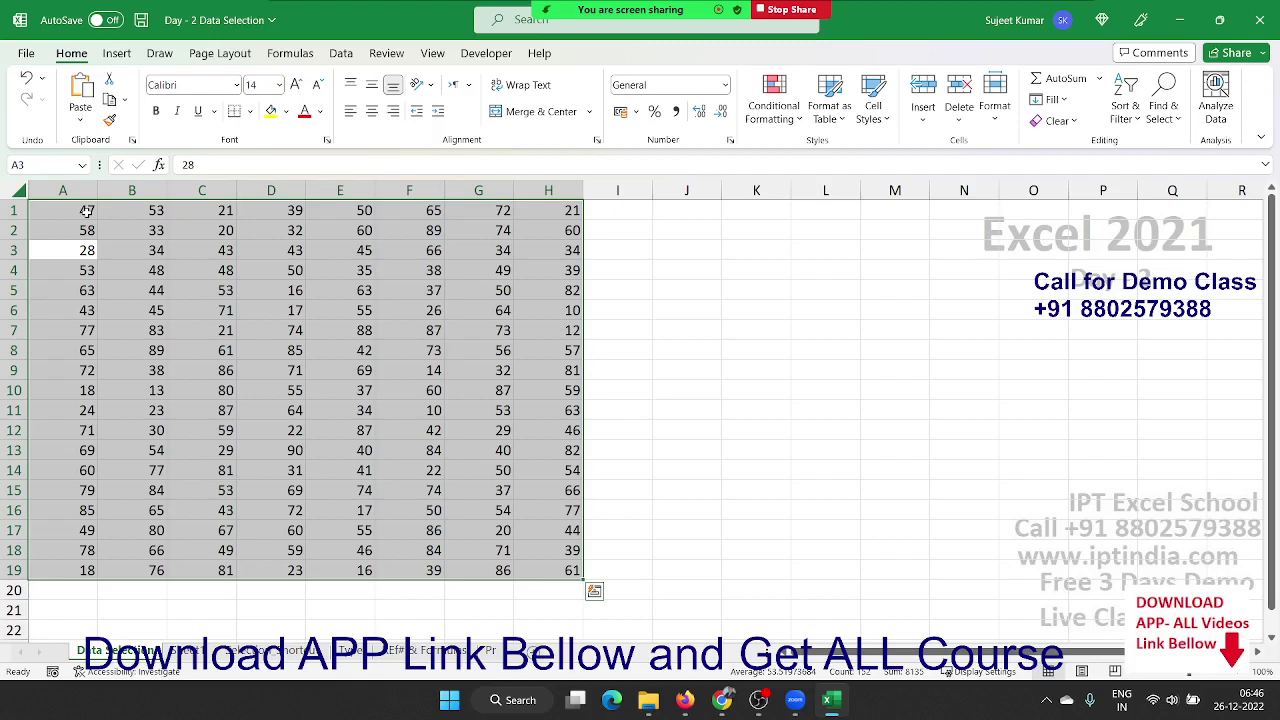
{"action": "key", "text": "Up"}
{"action": "key", "text": "ctrl+a"}
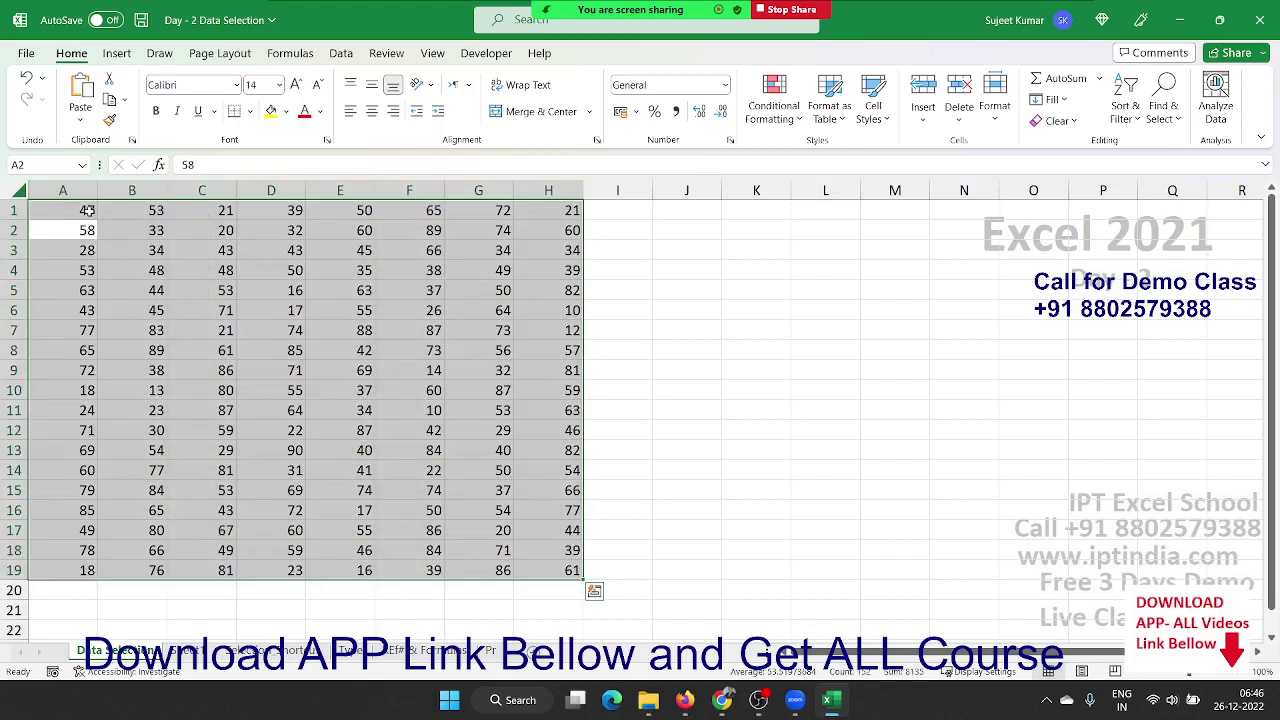
{"action": "left_click_drag", "start_coordinate": [131, 290], "coordinate": [270, 390]}
Starting from C7, use Go To Special's Current region option to select A1:H19
{"action": "left_click", "coordinate": [202, 330]}
{"action": "left_click", "coordinate": [1126, 112]}
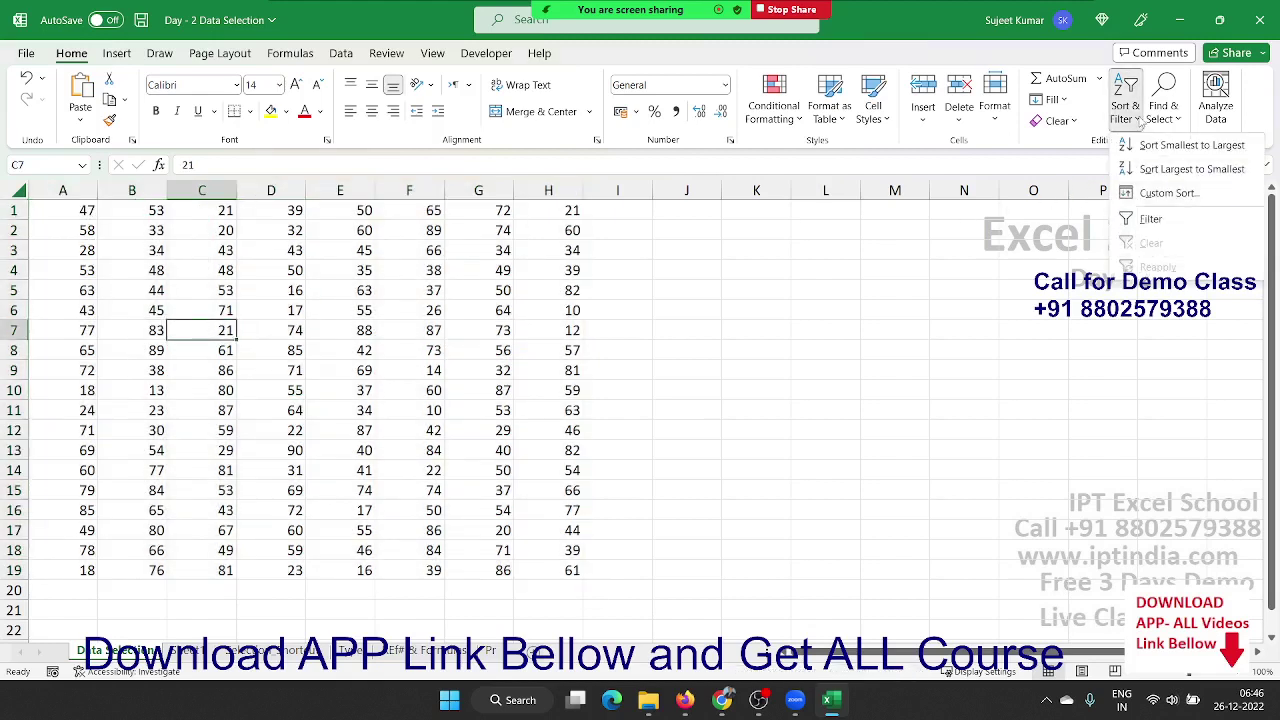
{"action": "left_click", "coordinate": [1160, 115]}
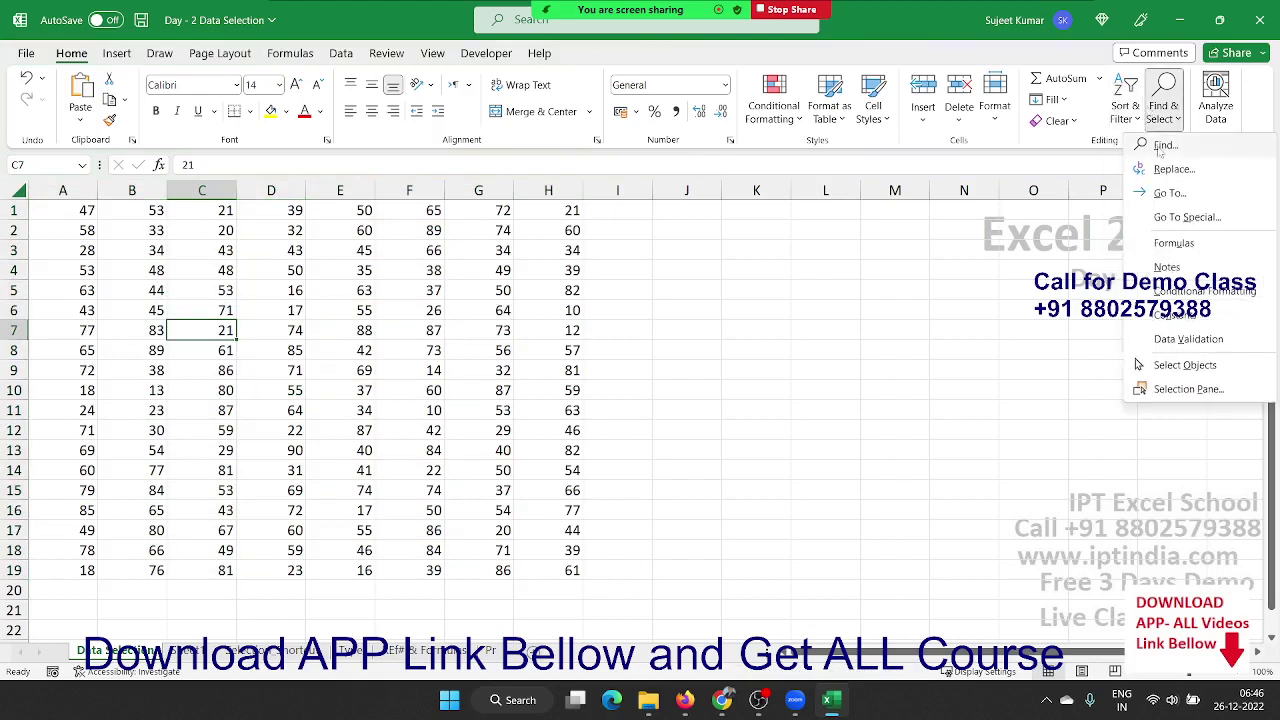
{"action": "left_click", "coordinate": [1181, 218]}
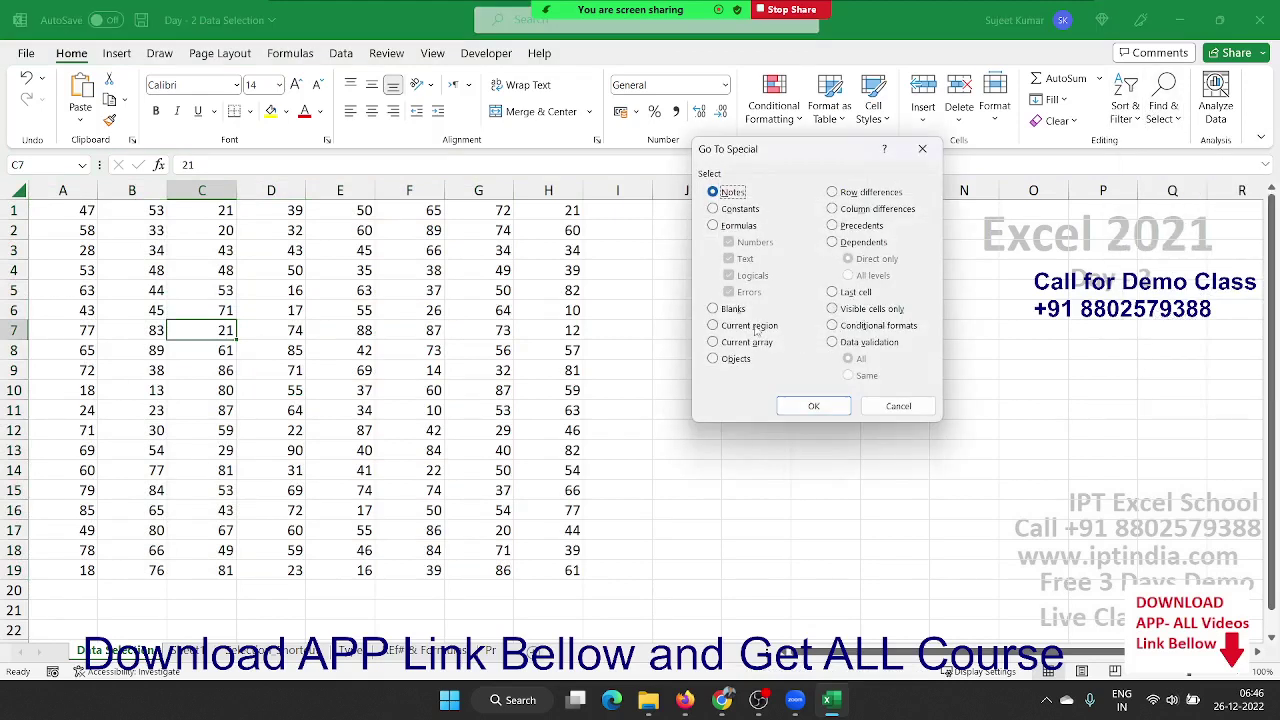
{"action": "left_click", "coordinate": [750, 326]}
{"action": "left_click", "coordinate": [818, 405]}
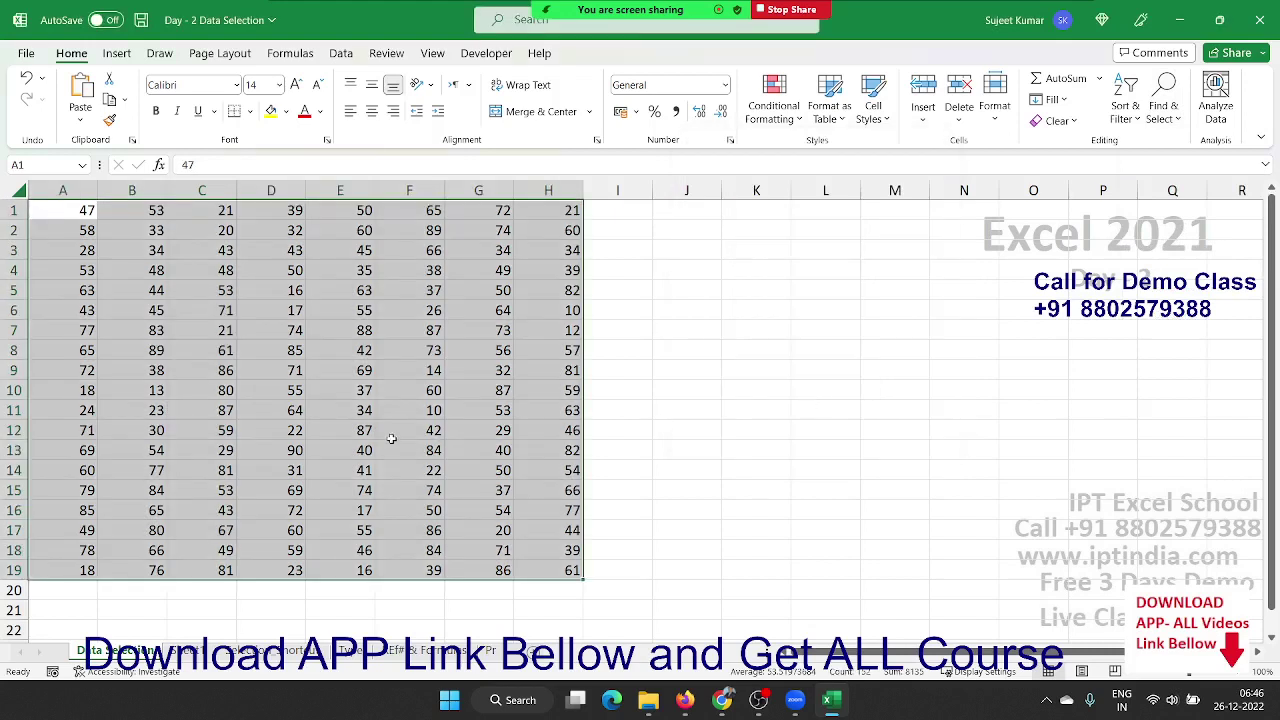
{"action": "left_click", "coordinate": [340, 338]}
Insert a blank row at row 10 with Ctrl+Shift+= on the row 10 header
{"action": "left_click", "coordinate": [219, 305]}
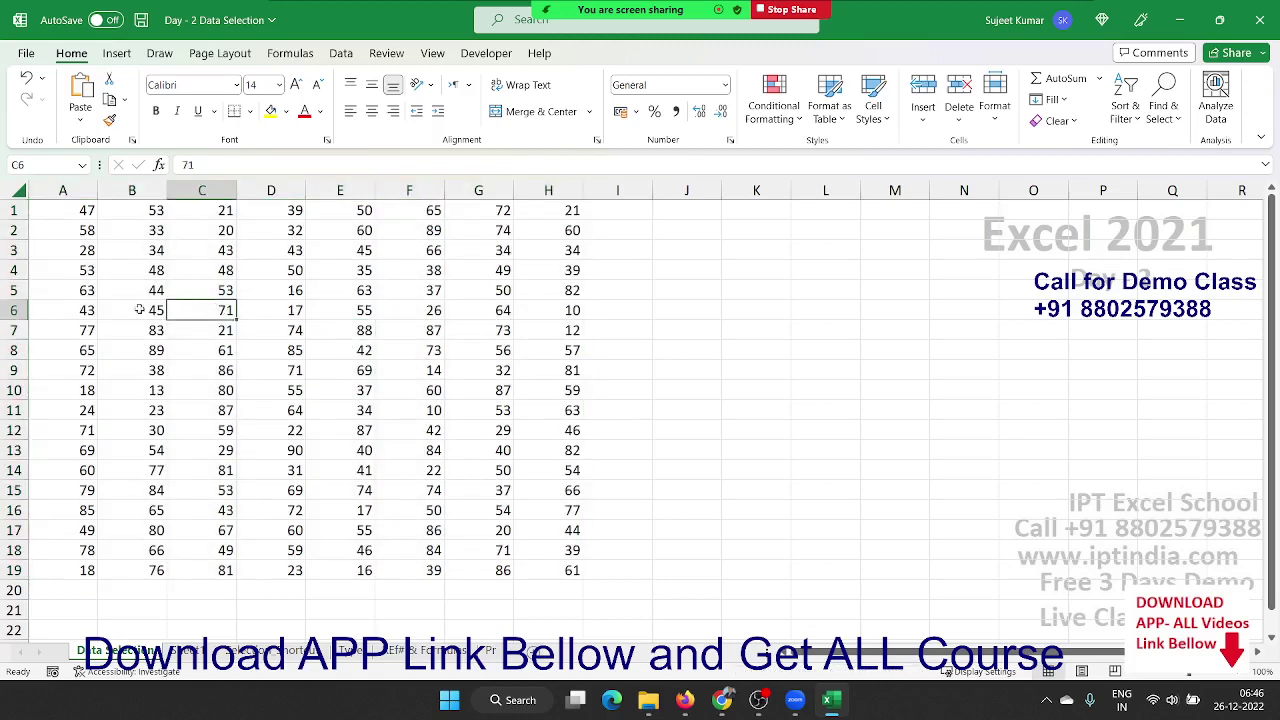
{"action": "key", "text": "ctrl+a"}
{"action": "key", "text": "ctrl+a"}
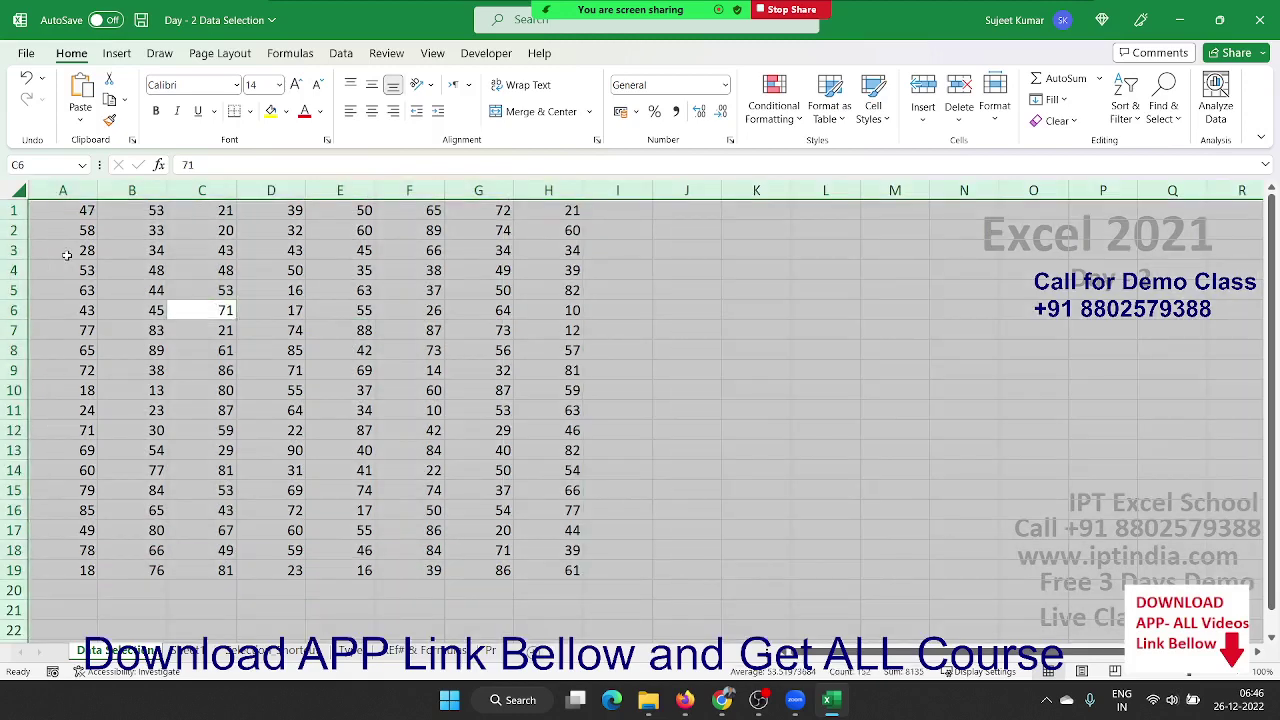
{"action": "left_click", "coordinate": [197, 386]}
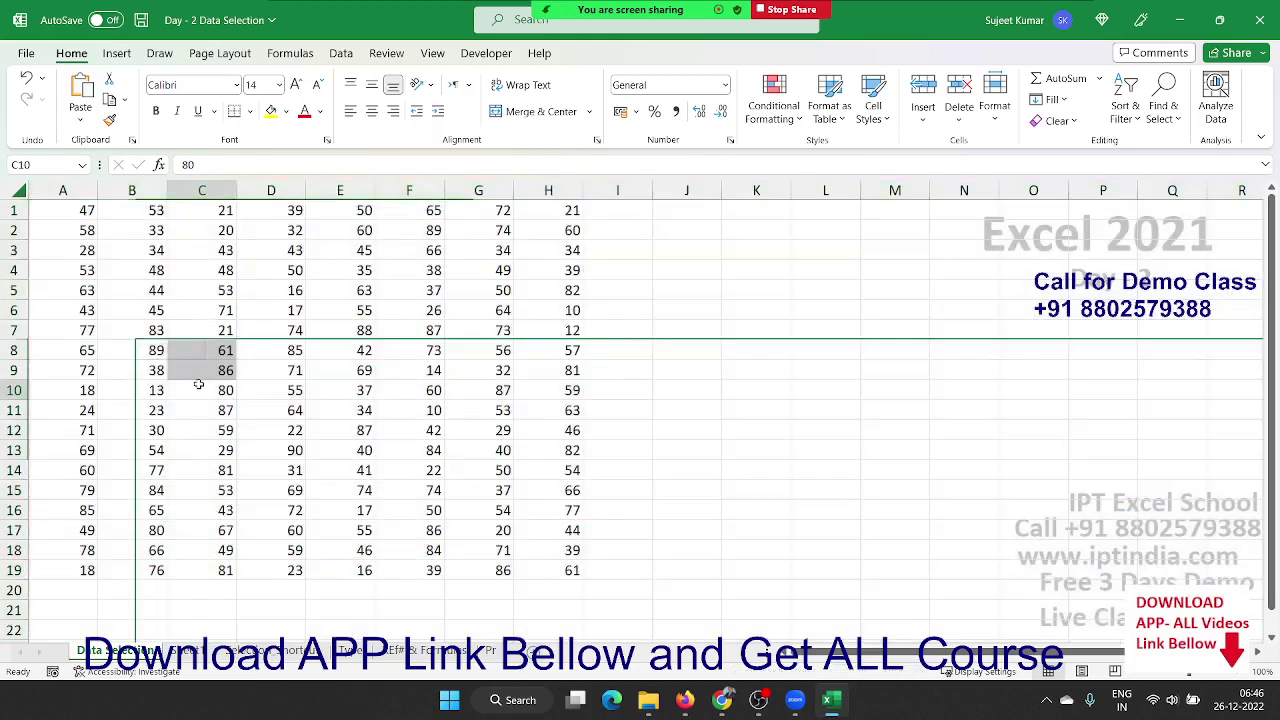
{"action": "left_click", "coordinate": [16, 390]}
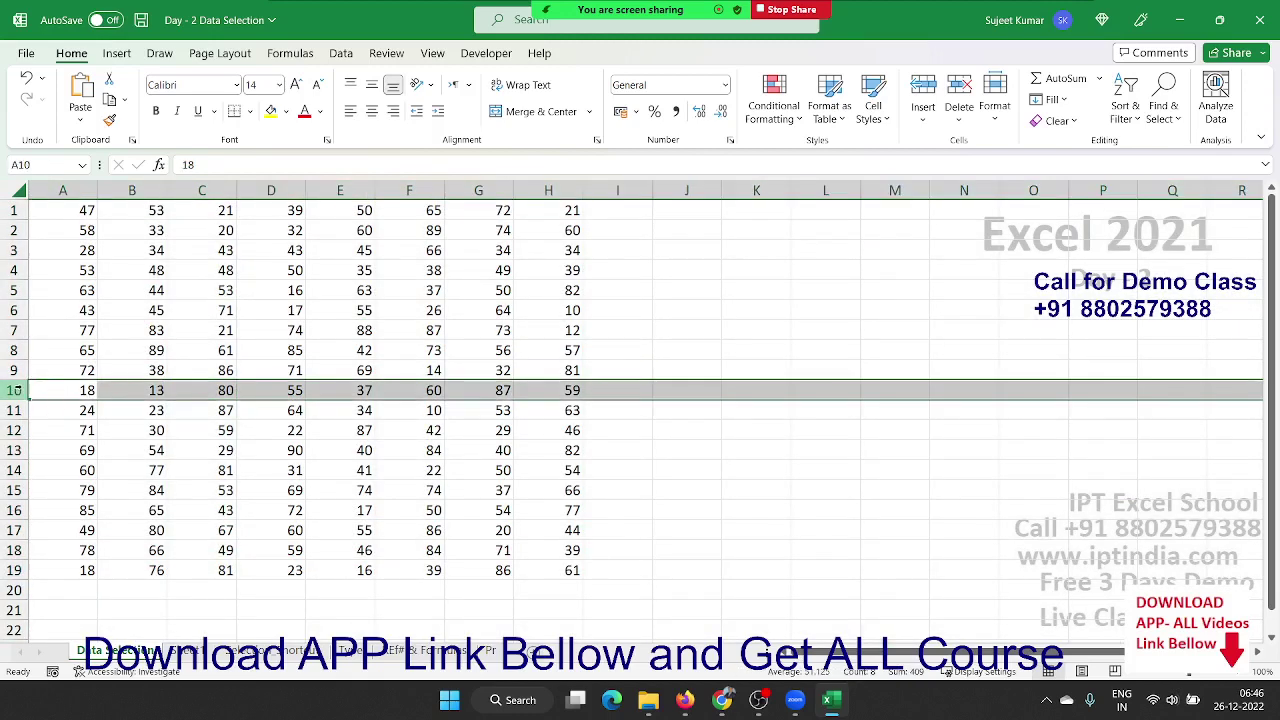
{"action": "key", "text": "ctrl+shift+plus"}
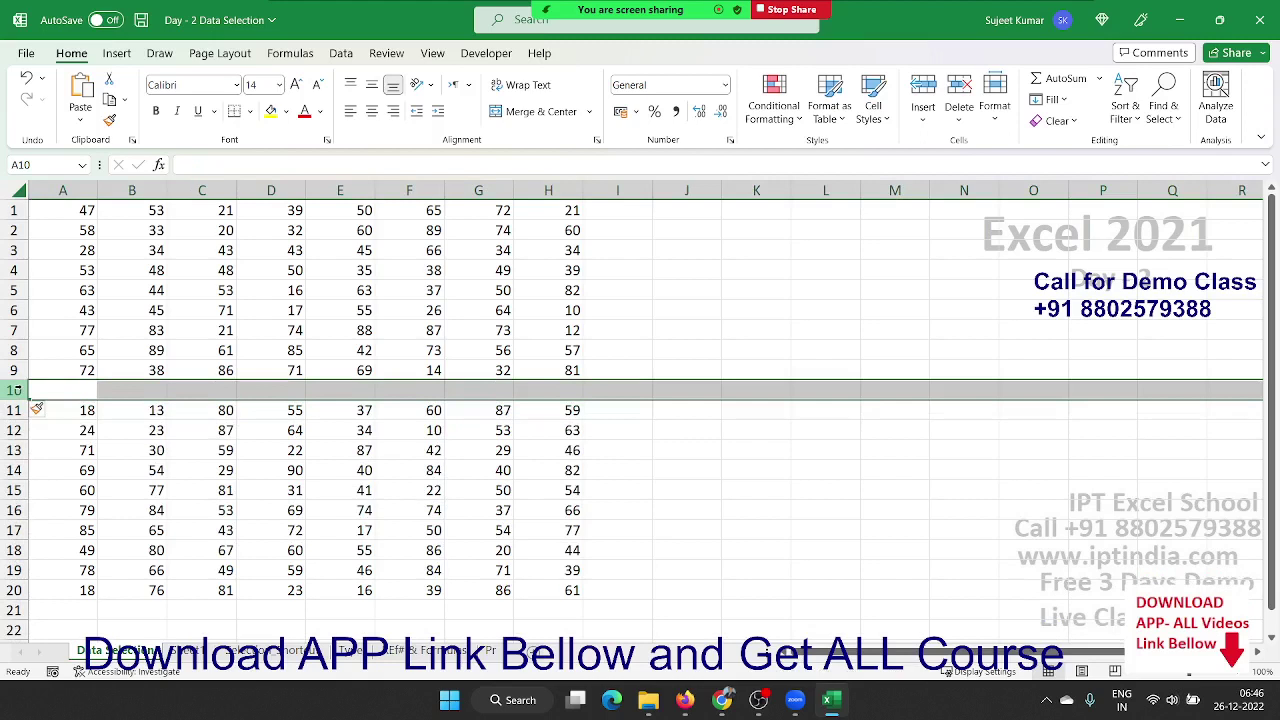
Select only the upper data block A1:H9 with Ctrl+A
{"action": "key", "text": "Up"}
{"action": "key", "text": "Up"}
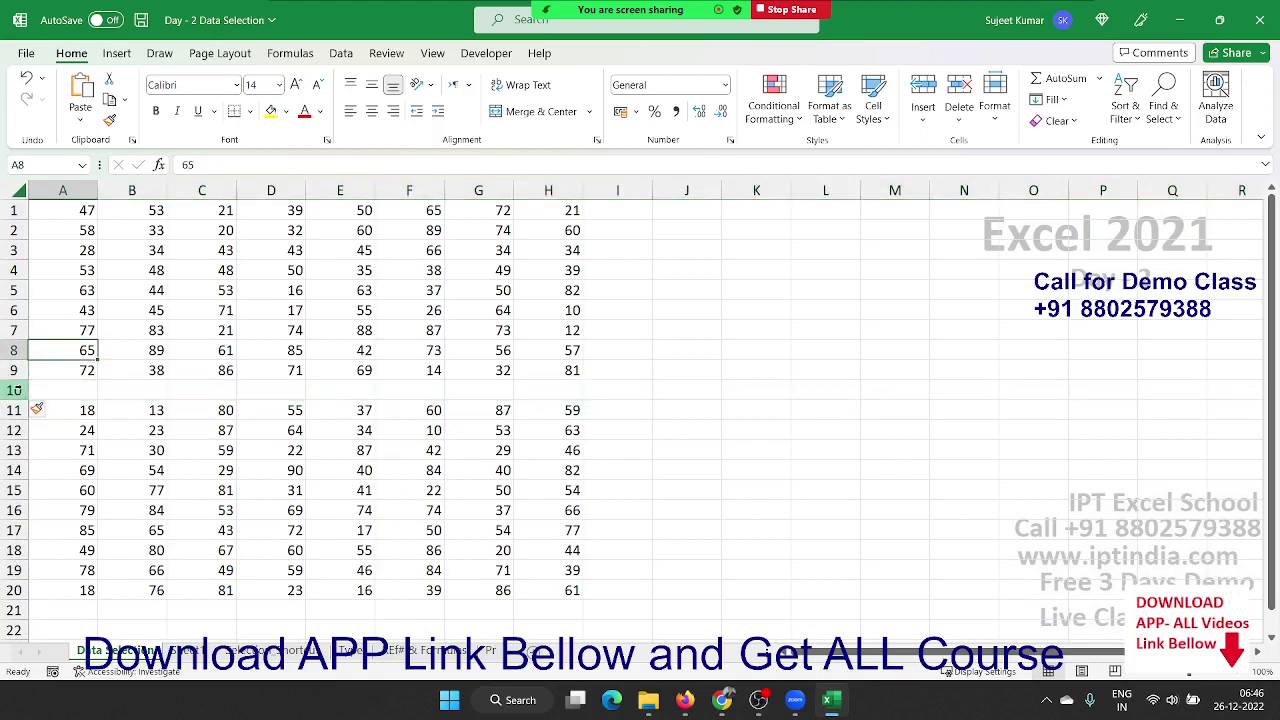
{"action": "key", "text": "Down"}
{"action": "key", "text": "Down"}
{"action": "key", "text": "Down"}
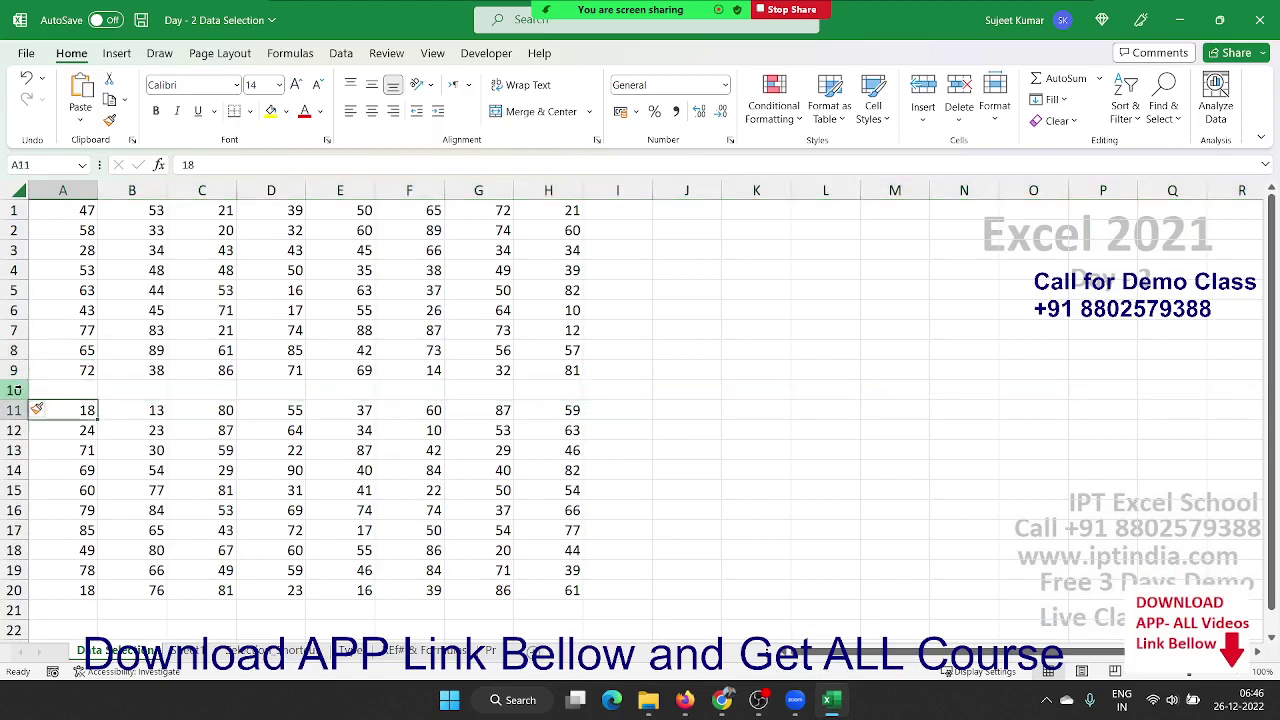
{"action": "key", "text": "Up"}
{"action": "key", "text": "Up"}
{"action": "key", "text": "Up"}
{"action": "key", "text": "Up"}
{"action": "key", "text": "Up"}
{"action": "key", "text": "Up"}
{"action": "key", "text": "Up"}
{"action": "key", "text": "Up"}
{"action": "key", "text": "ctrl+a"}
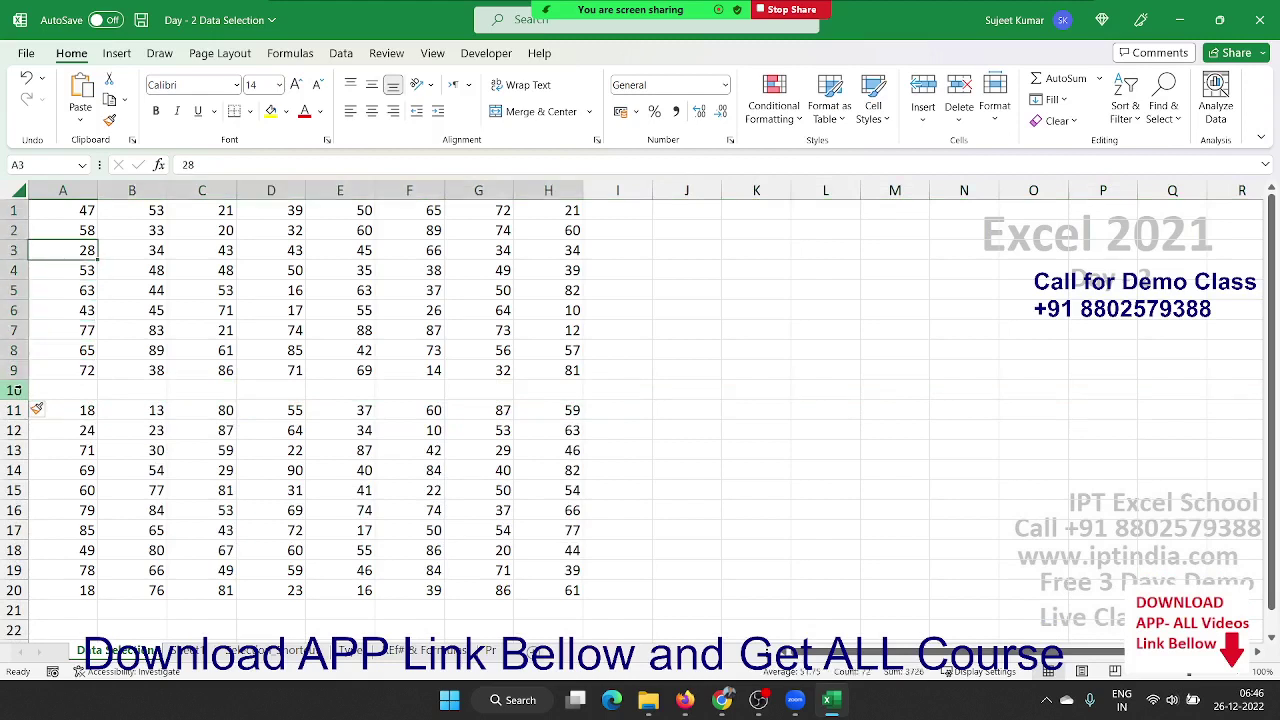
{"action": "key", "text": "Up"}
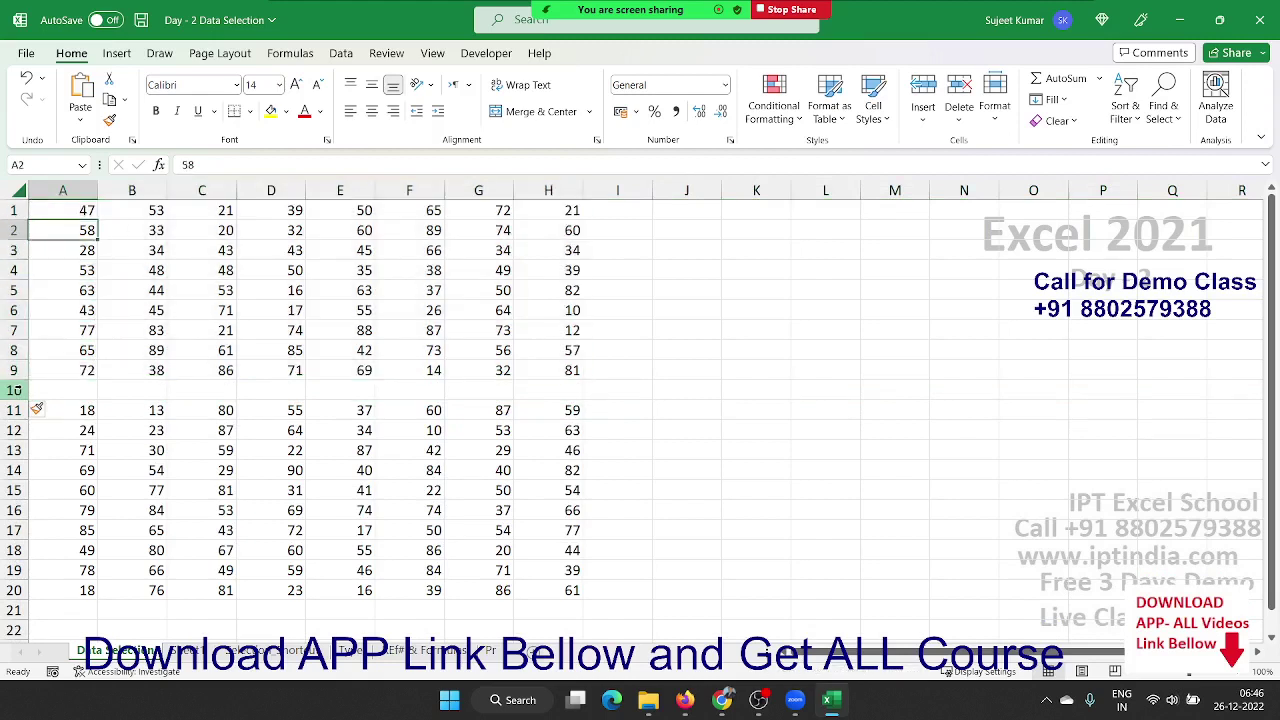
{"action": "key", "text": "ctrl+a"}
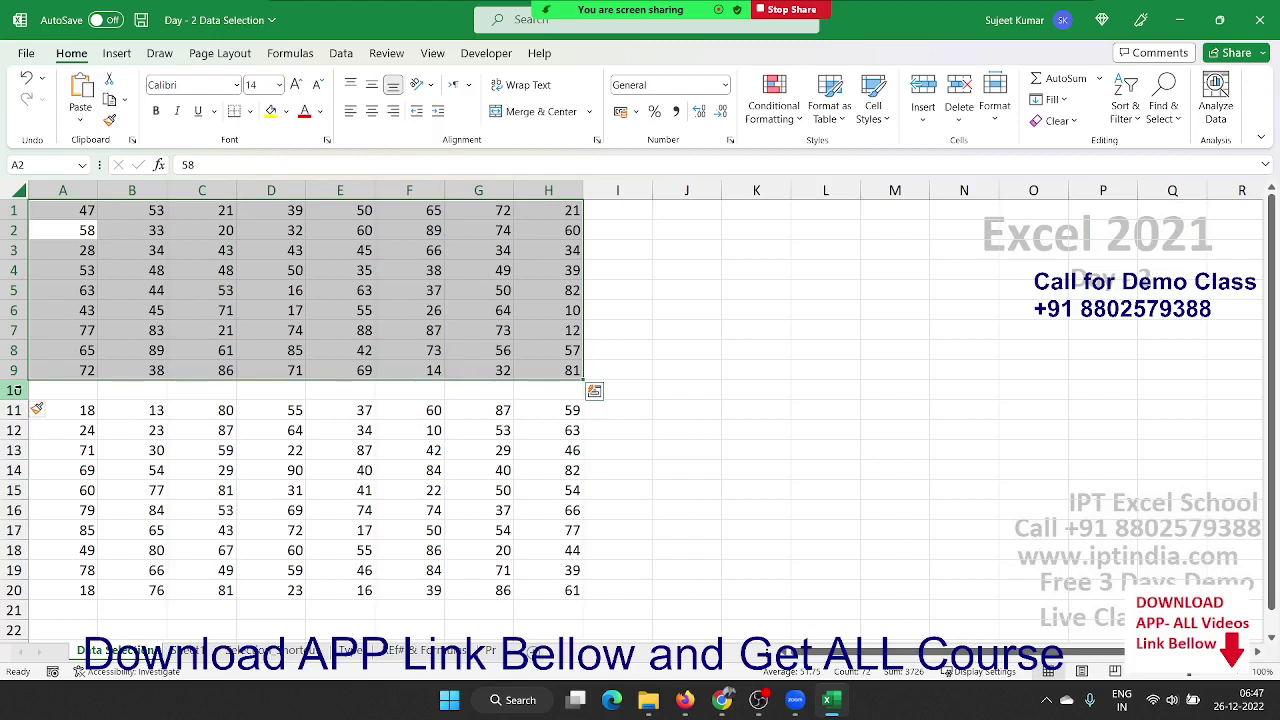
Drop the pasted A1:H9 selection and return to cell A1
{"action": "key", "text": "ctrl+Home"}
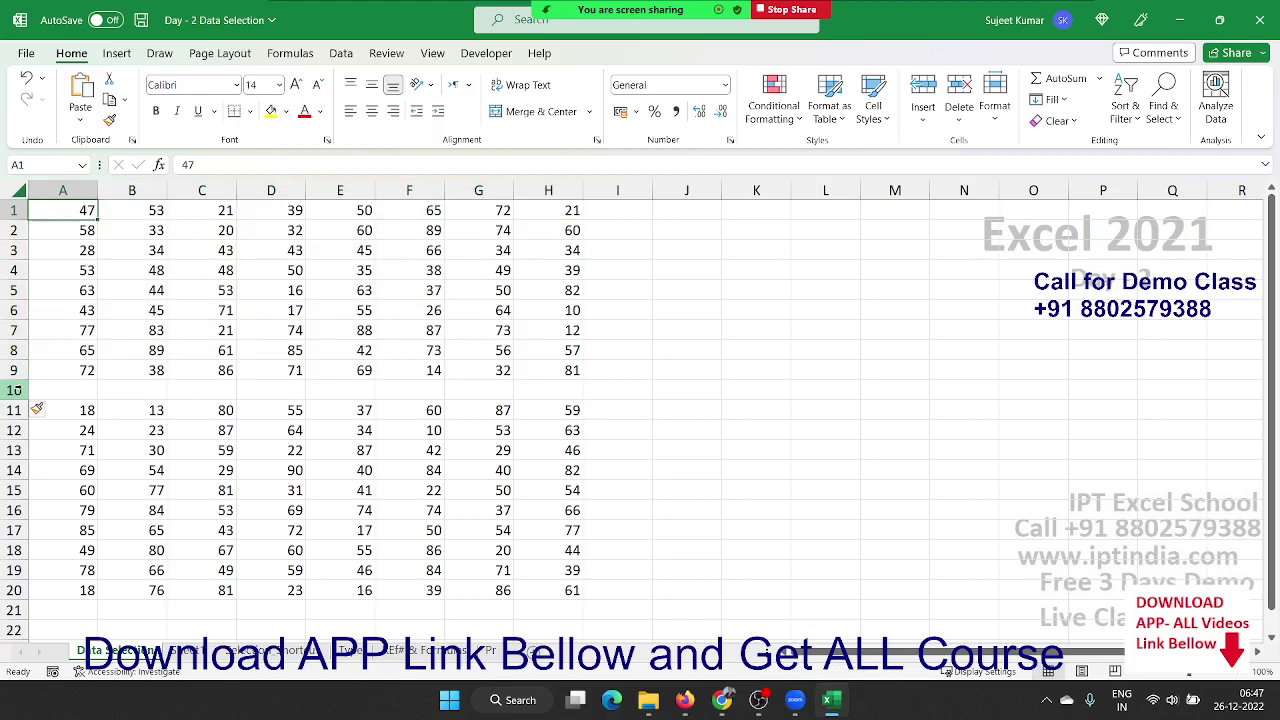
Jump between the top and bottom of both number blocks with Ctrl+Up/Down
{"action": "key", "text": "ctrl+Down"}
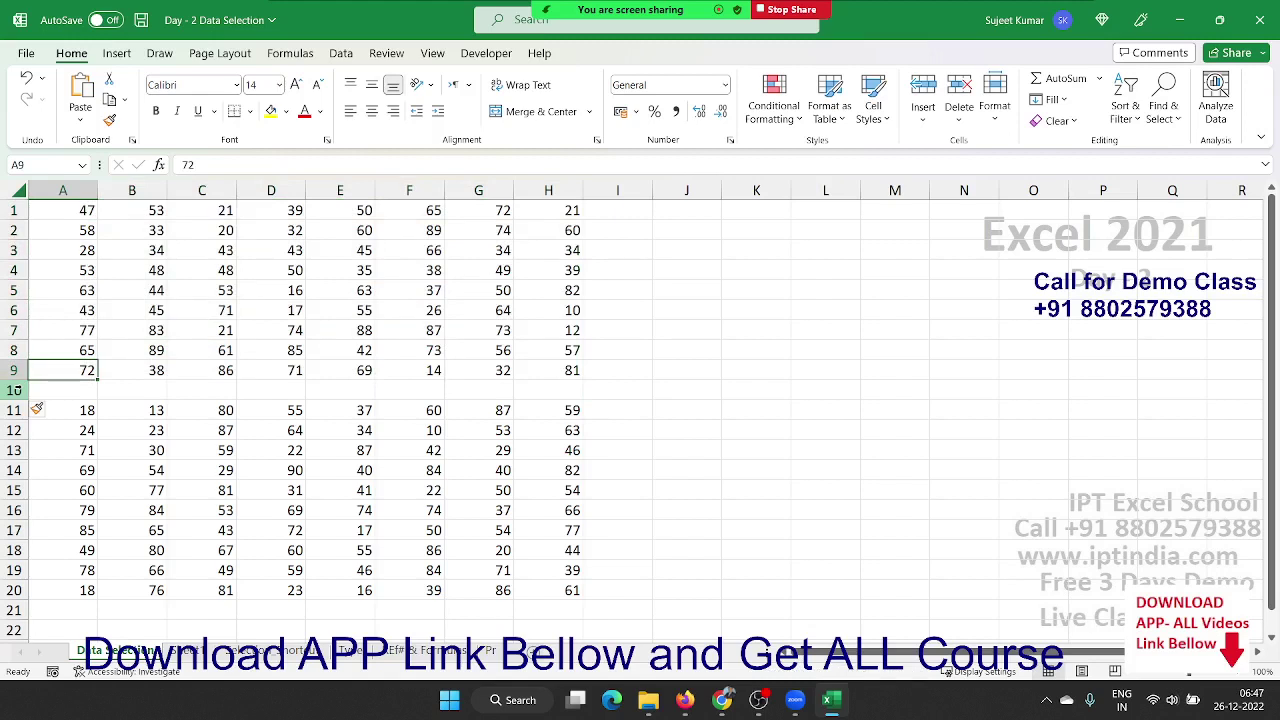
{"action": "key", "text": "ctrl+Up"}
{"action": "key", "text": "ctrl+Down"}
{"action": "key", "text": "ctrl+Up"}
{"action": "key", "text": "ctrl+Down"}
{"action": "key", "text": "ctrl+Up"}
{"action": "key", "text": "ctrl+Down"}
{"action": "key", "text": "ctrl+Down"}
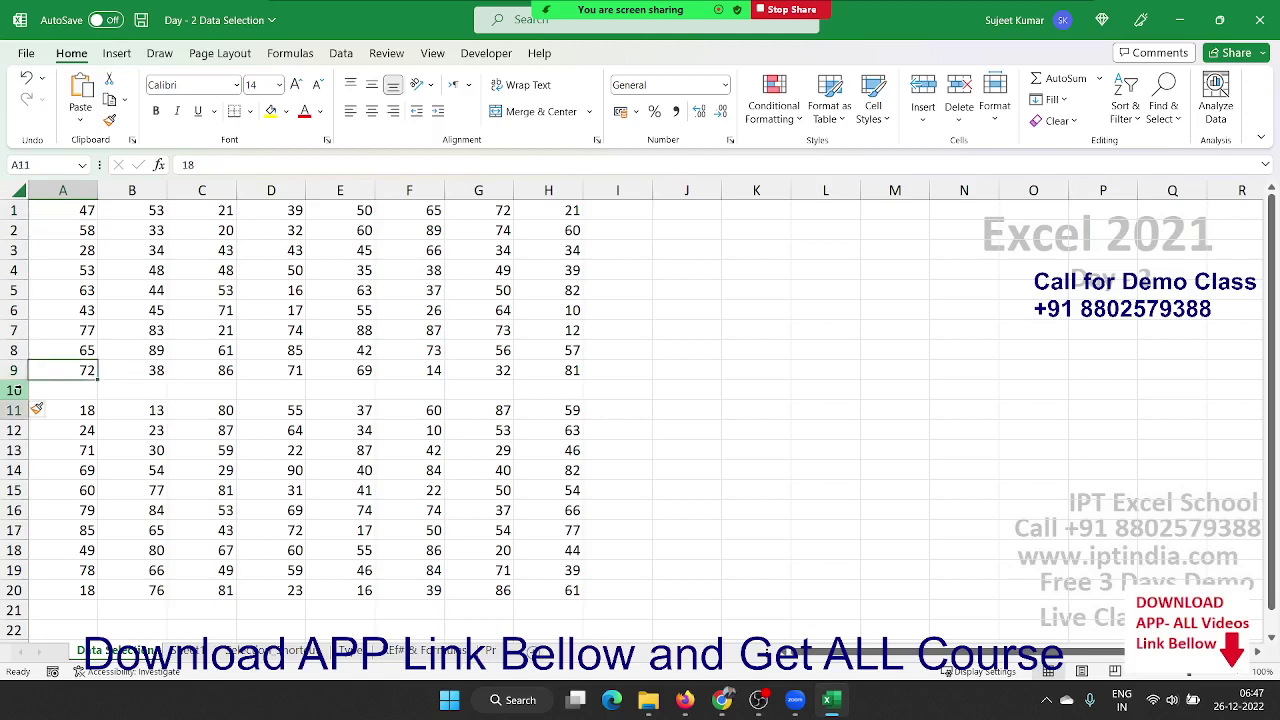
{"action": "key", "text": "ctrl+Down"}
{"action": "key", "text": "ctrl+Up"}
{"action": "key", "text": "ctrl+Up"}
{"action": "key", "text": "ctrl+Up"}
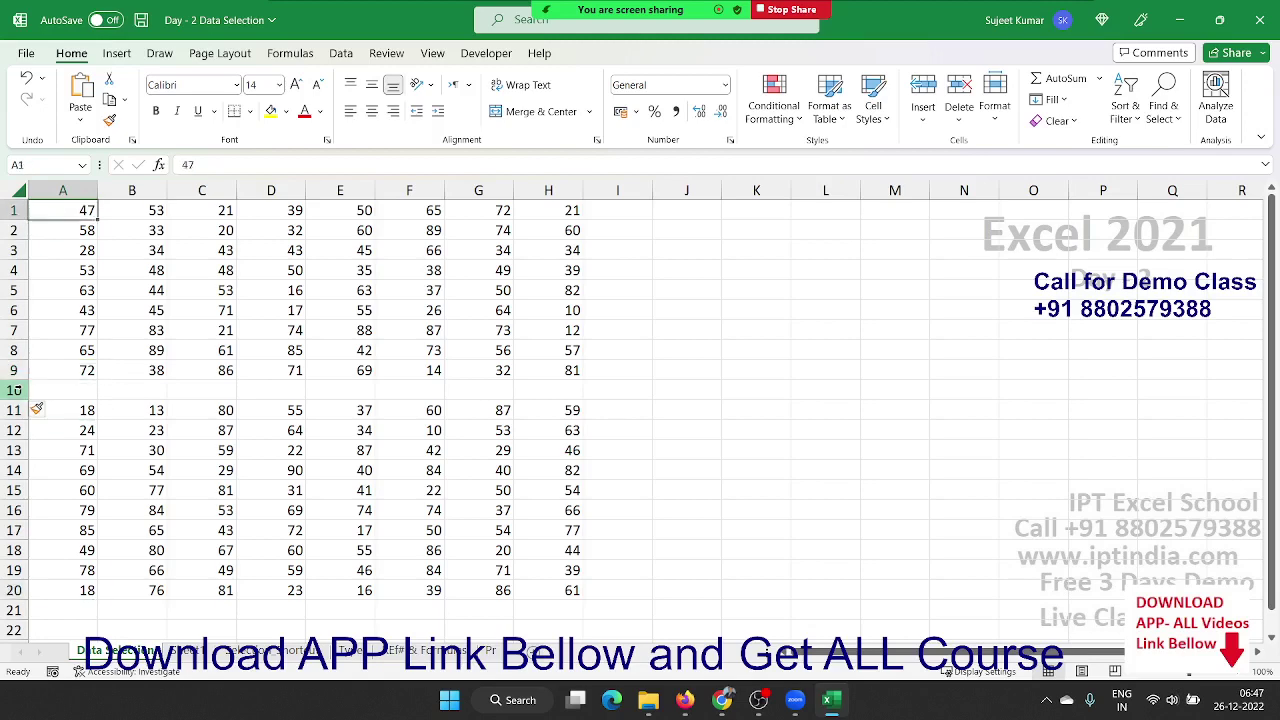
{"action": "key", "text": "ctrl+Down"}
{"action": "key", "text": "ctrl+Down"}
{"action": "key", "text": "ctrl+Down"}
{"action": "key", "text": "ctrl+Down"}
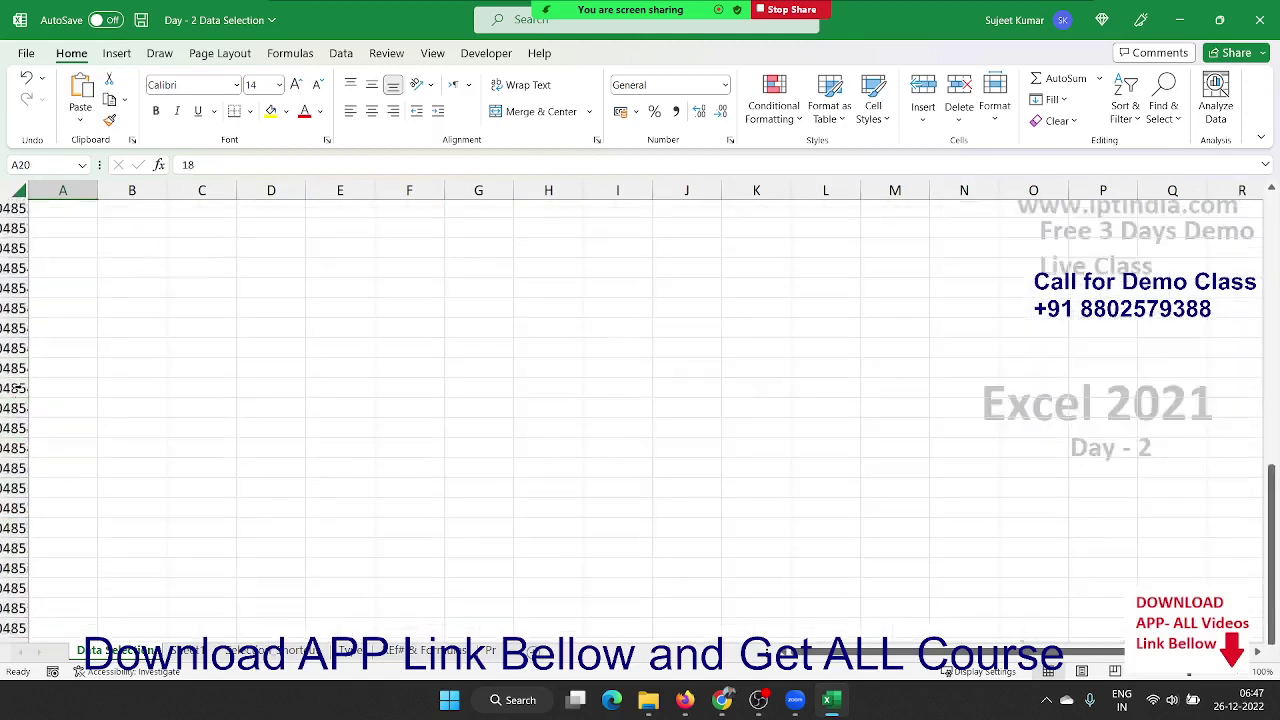
Select the empty row 10 and delete it with Ctrl+minus
{"action": "key", "text": "ctrl+Up"}
{"action": "key", "text": "ctrl+Up"}
{"action": "key", "text": "ctrl+Up"}
{"action": "key", "text": "Down"}
{"action": "key", "text": "Down"}
{"action": "key", "text": "Down"}
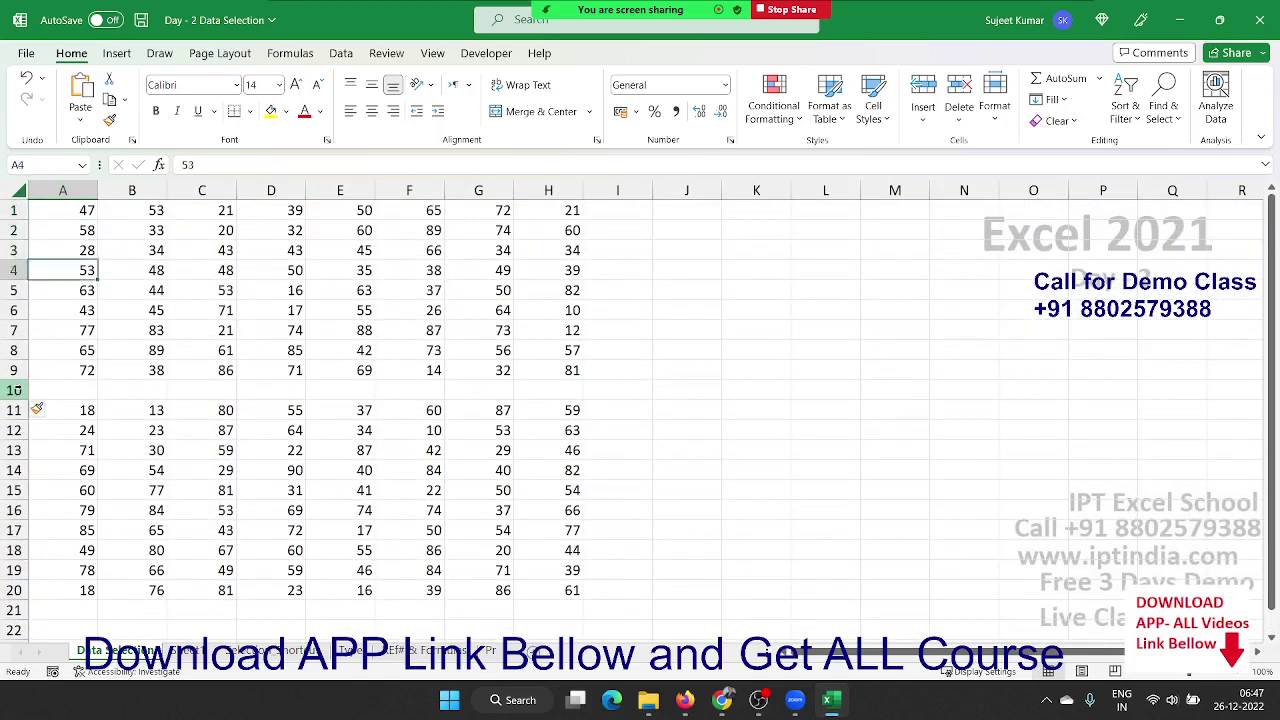
{"action": "key", "text": "Down"}
{"action": "key", "text": "Down"}
{"action": "key", "text": "Down"}
{"action": "key", "text": "Down"}
{"action": "key", "text": "Down"}
{"action": "key", "text": "Down"}
{"action": "key", "text": "shift+space"}
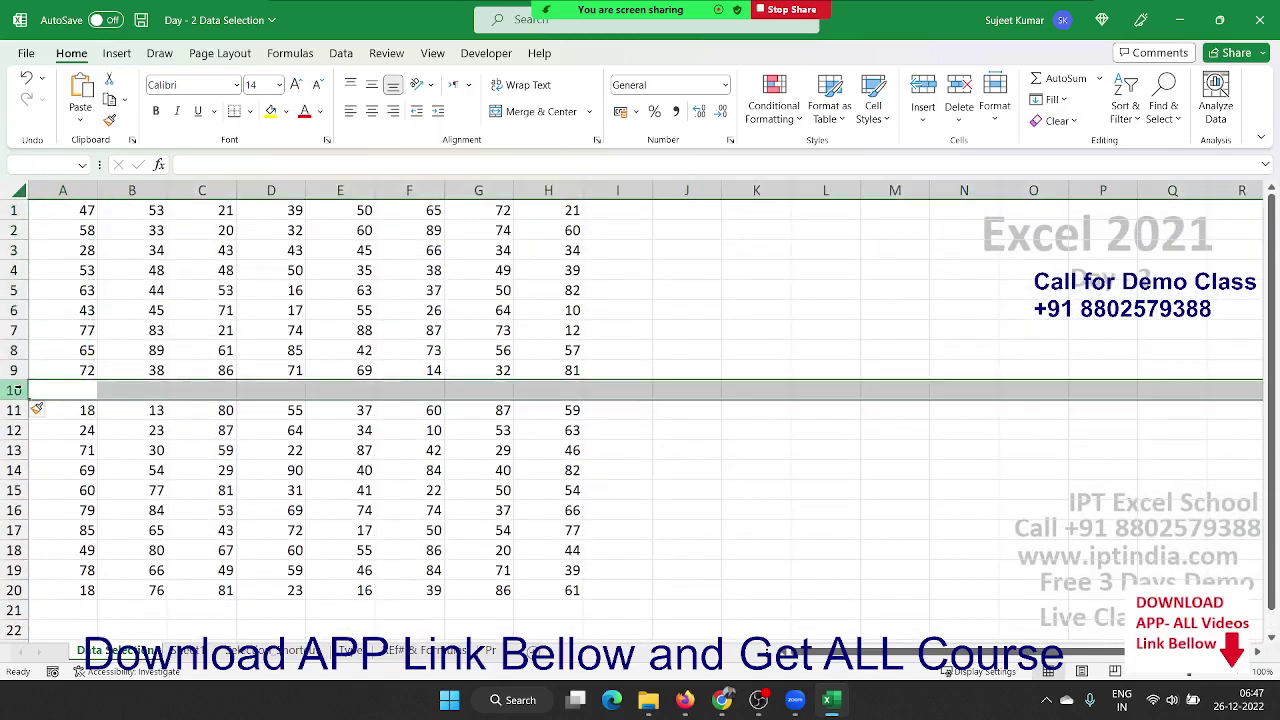
{"action": "key", "text": "ctrl+minus"}
{"action": "key", "text": "Up"}
{"action": "key", "text": "Up"}
{"action": "key", "text": "Up"}
{"action": "key", "text": "Up"}
Check that column A now runs continuously to row 19, reaching the sheet's last row and back
{"action": "key", "text": "ctrl+Up"}
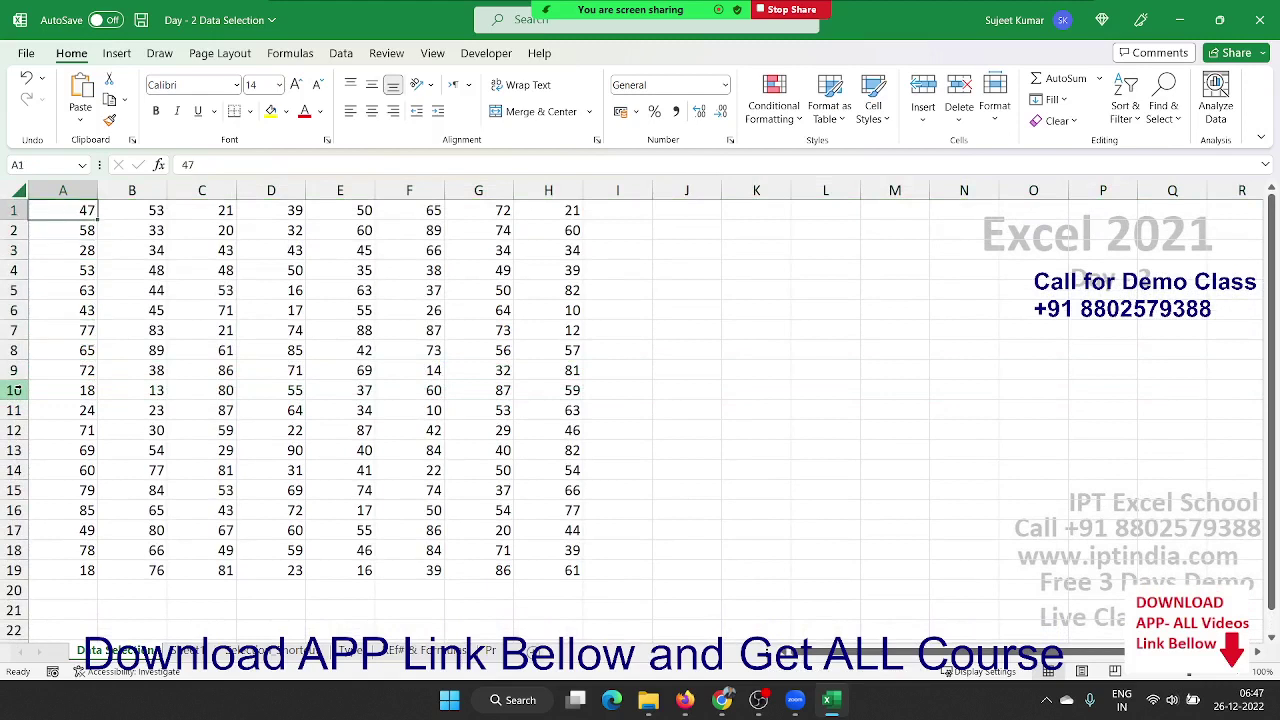
{"action": "key", "text": "Down"}
{"action": "key", "text": "Down"}
{"action": "key", "text": "Down"}
{"action": "key", "text": "Down"}
{"action": "key", "text": "Down"}
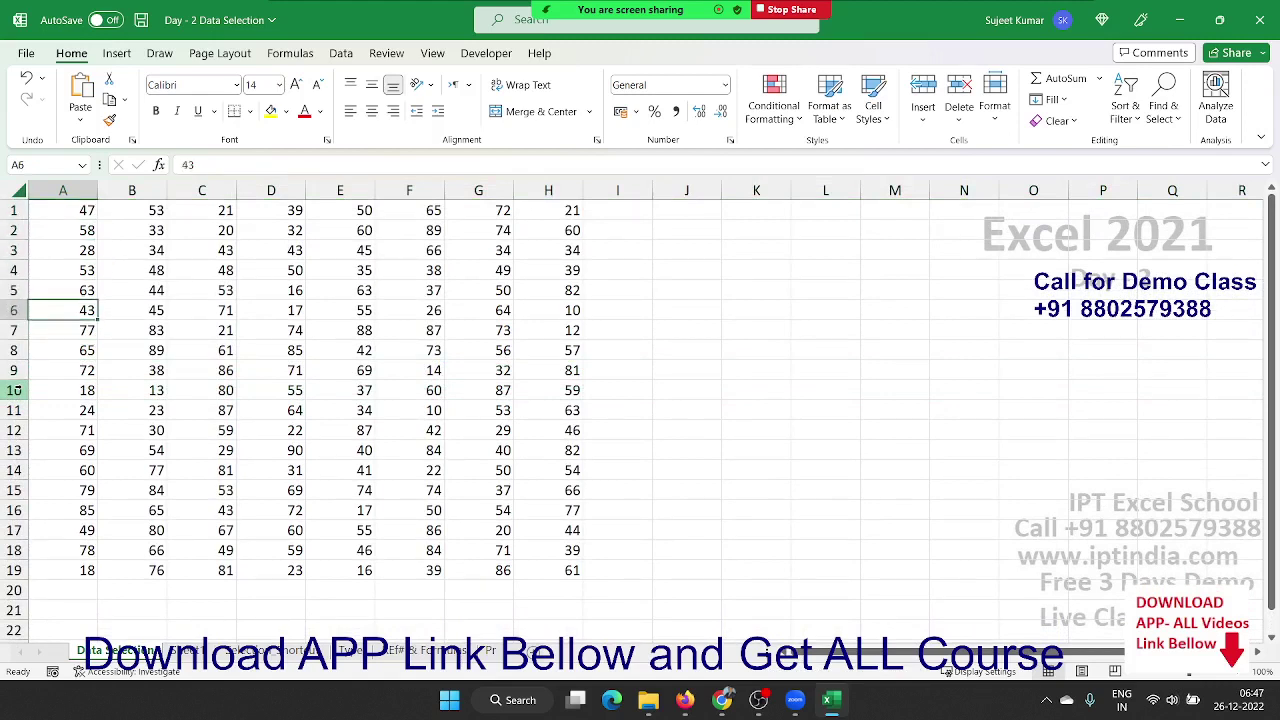
{"action": "key", "text": "Down"}
{"action": "key", "text": "Down"}
{"action": "key", "text": "Down"}
{"action": "key", "text": "Down"}
{"action": "key", "text": "Down"}
{"action": "key", "text": "Down"}
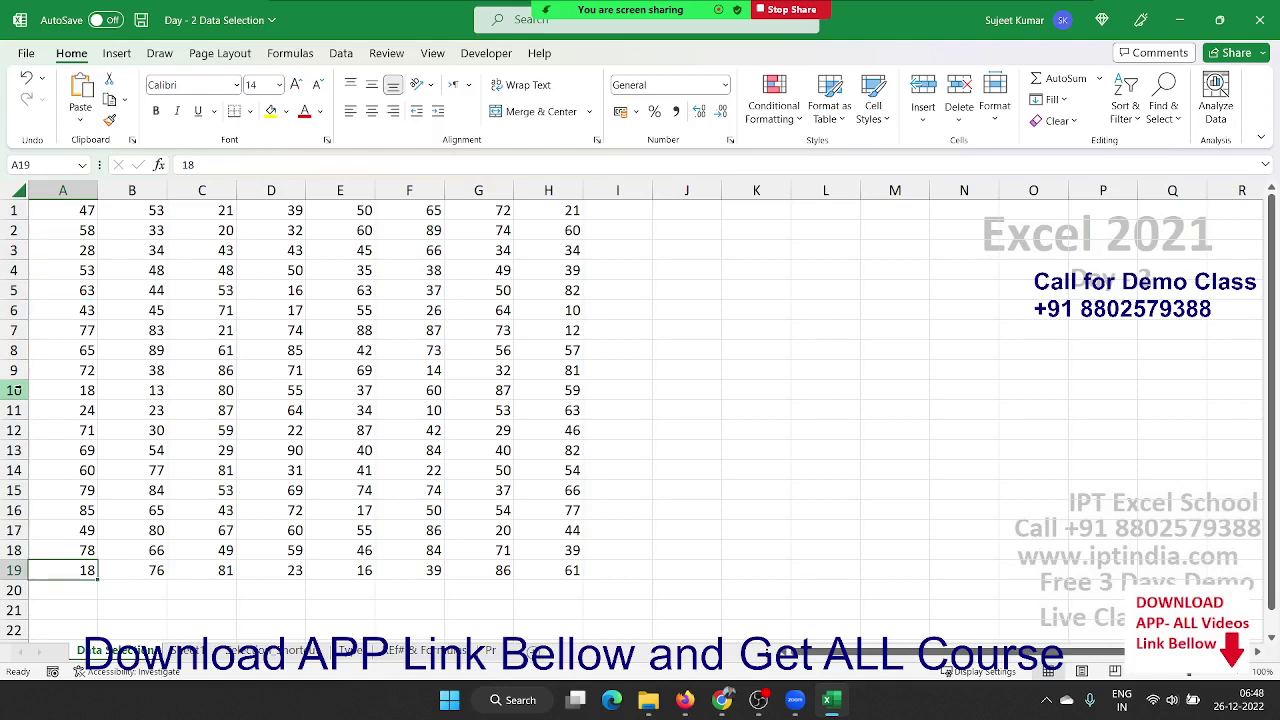
{"action": "key", "text": "Down"}
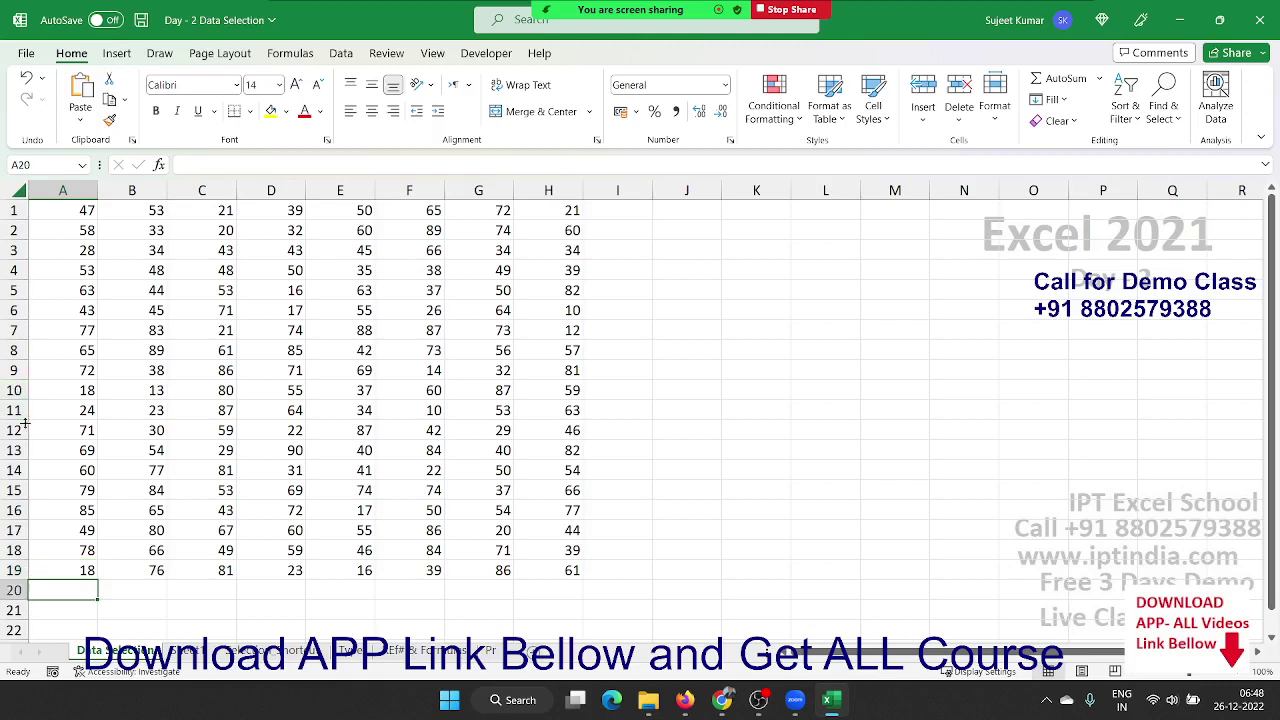
{"action": "scroll", "coordinate": [250, 590], "scroll_direction": "down", "scroll_amount": 2}
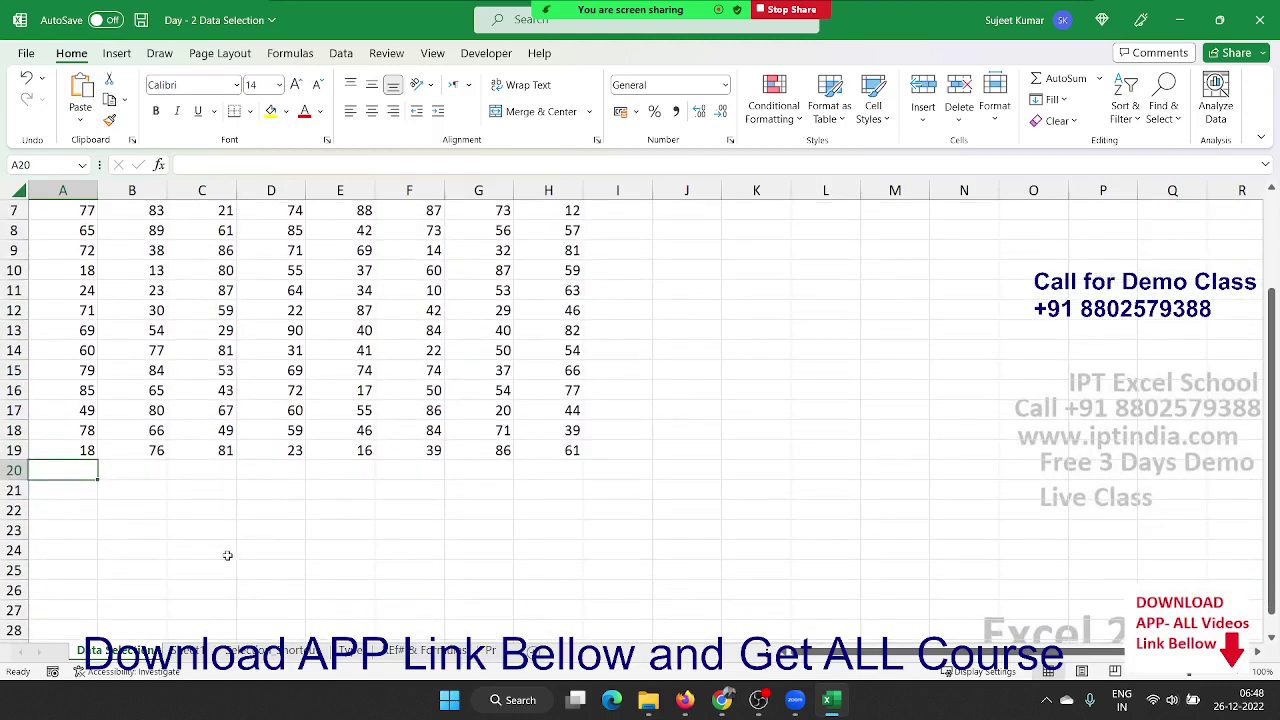
{"action": "key", "text": "ctrl+Down"}
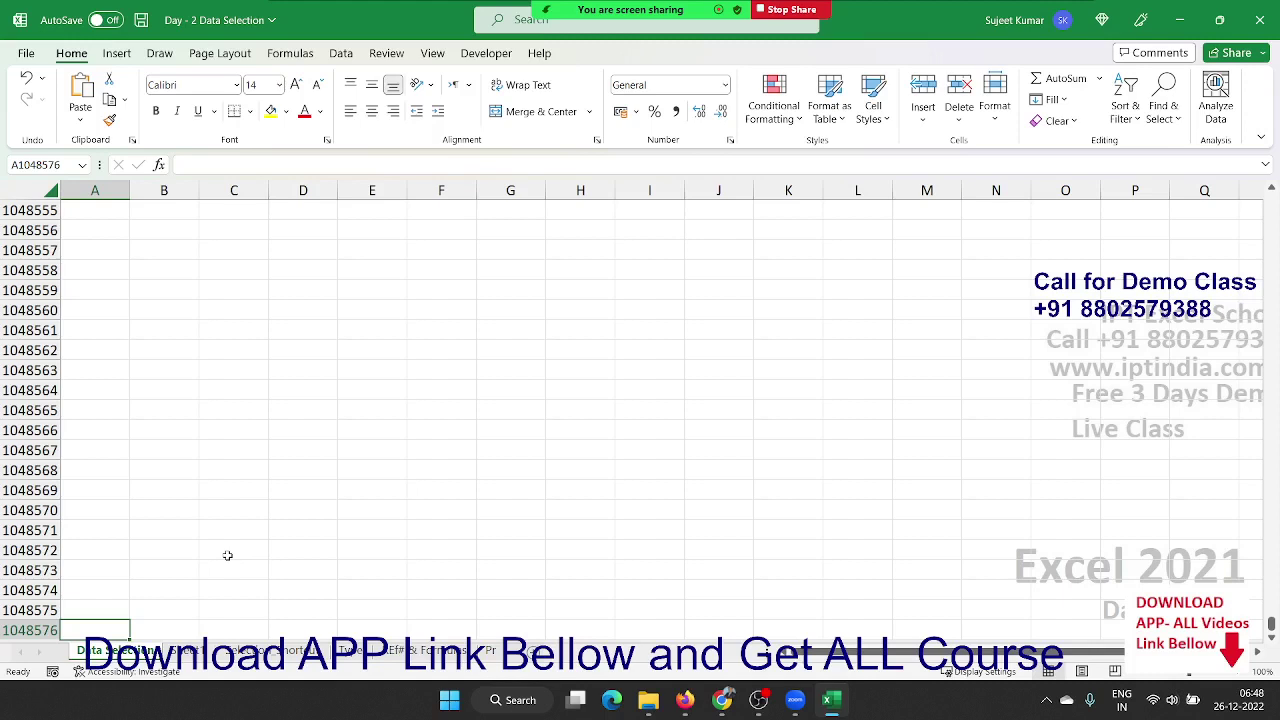
{"action": "key", "text": "ctrl+Up"}
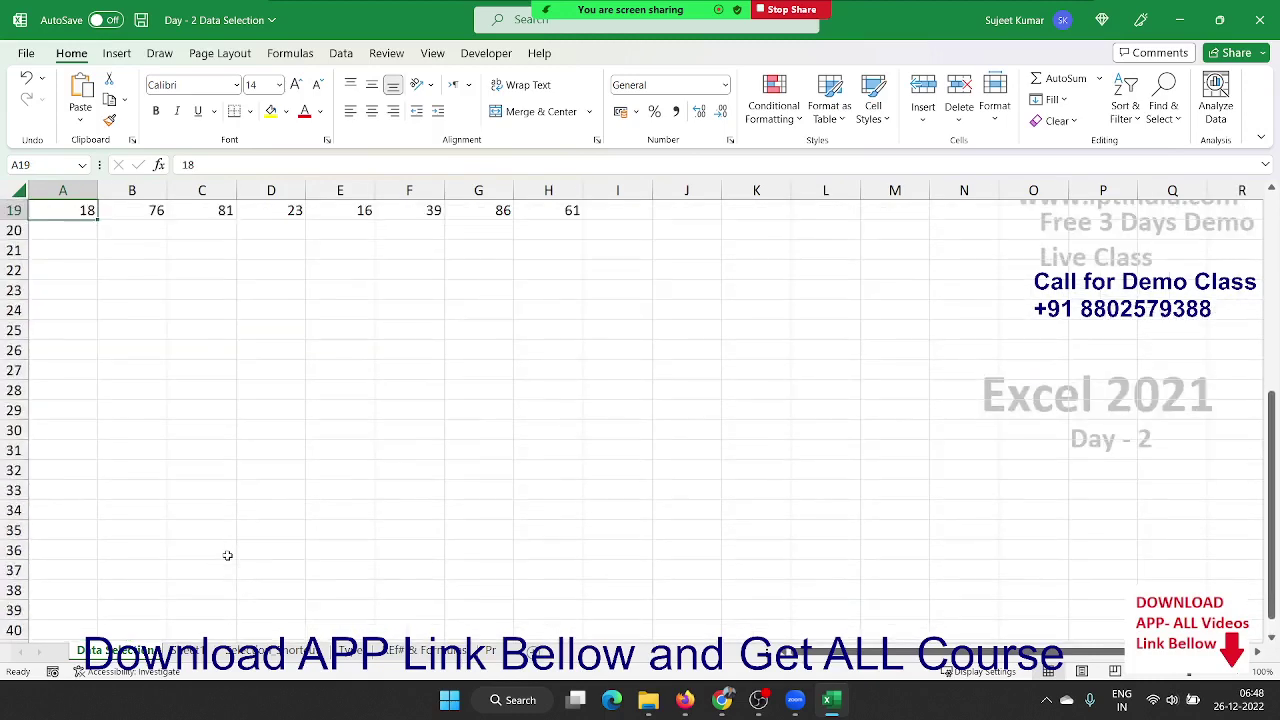
{"action": "scroll", "coordinate": [227, 555], "scroll_direction": "up", "scroll_amount": 4}
{"action": "scroll", "coordinate": [217, 560], "scroll_direction": "up", "scroll_amount": 2}
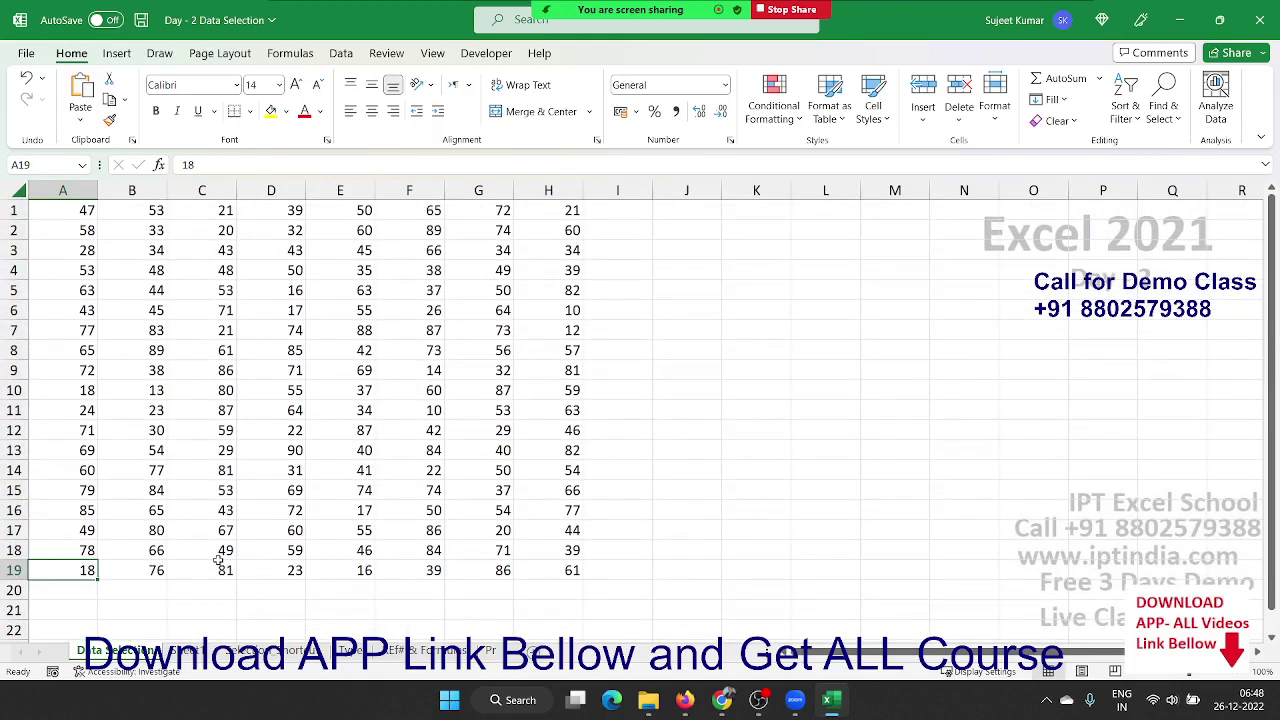
{"action": "key", "text": "ctrl+Up"}
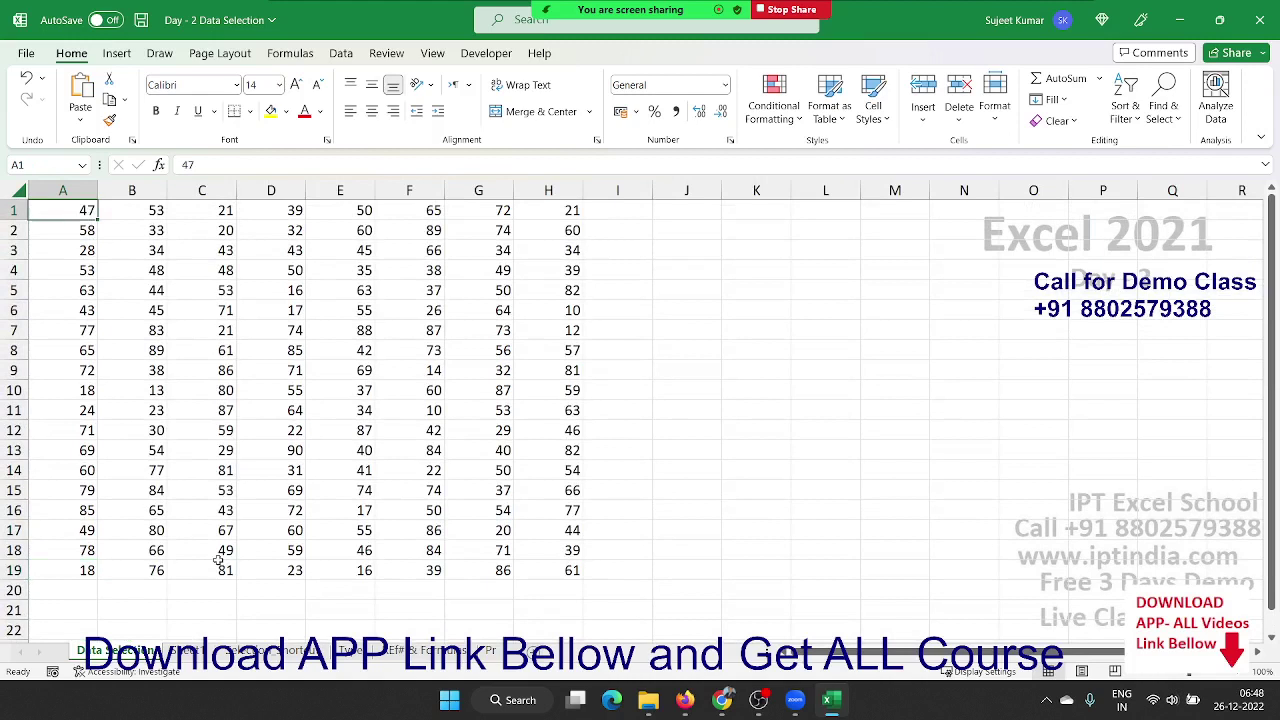
Jump around the corners of the A1:H19 table with Ctrl+arrows, ending at A1
{"action": "key", "text": "ctrl+Right"}
{"action": "key", "text": "ctrl+Down"}
{"action": "key", "text": "ctrl+Left"}
{"action": "key", "text": "ctrl+Up"}
{"action": "key", "text": "ctrl+Down"}
{"action": "key", "text": "ctrl+Up"}
{"action": "key", "text": "ctrl+Down"}
{"action": "key", "text": "ctrl+Up"}
{"action": "key", "text": "ctrl+Down"}
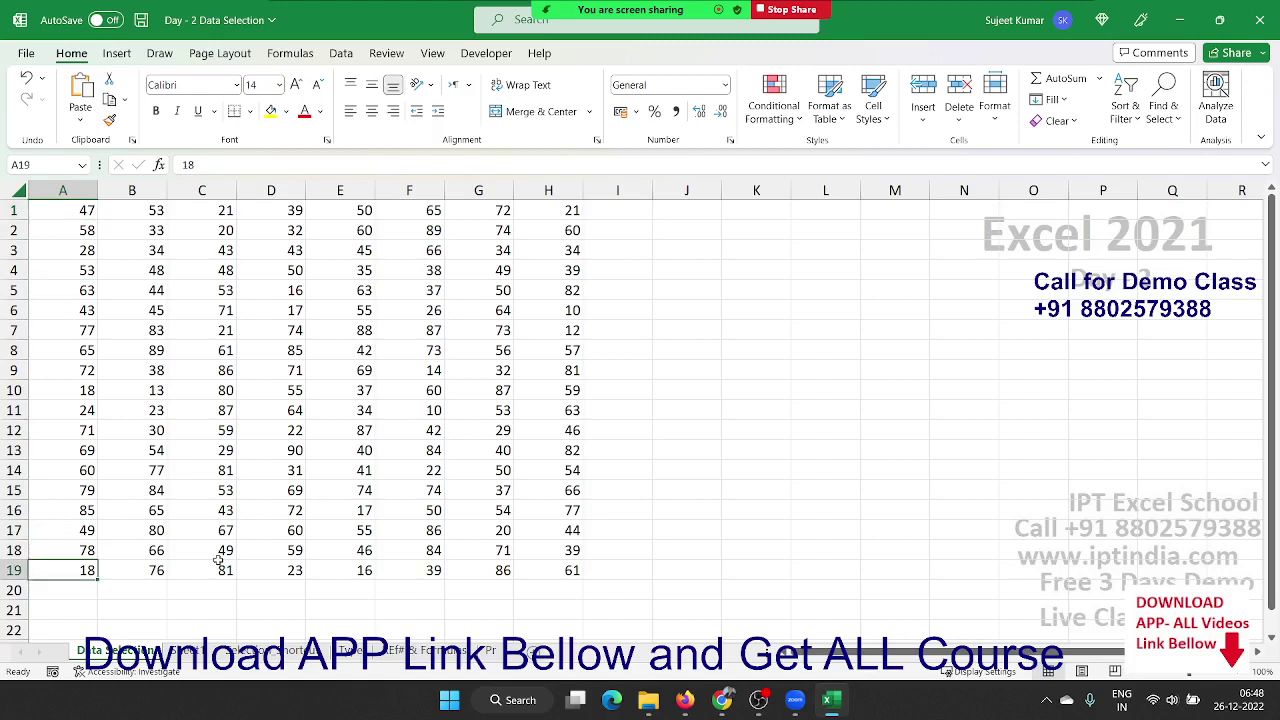
{"action": "key", "text": "ctrl+Up"}
{"action": "key", "text": "ctrl+Down"}
{"action": "key", "text": "ctrl+Right"}
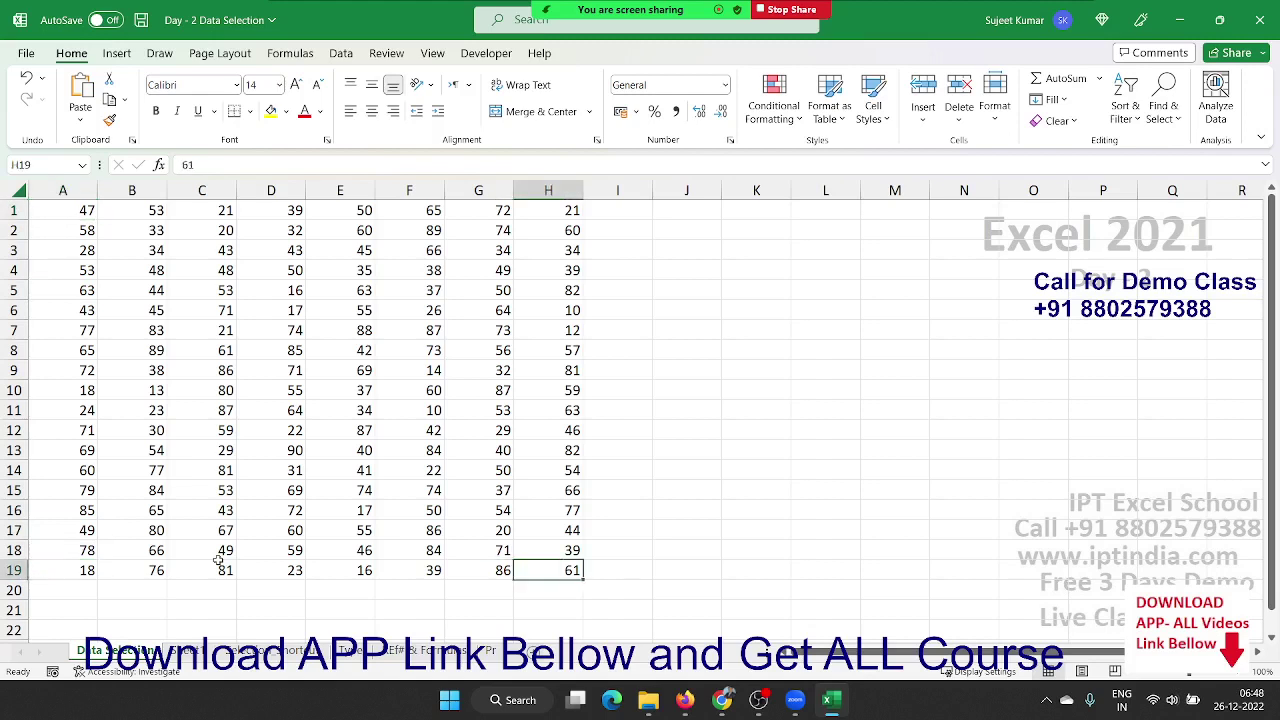
{"action": "key", "text": "ctrl+Up"}
{"action": "key", "text": "ctrl+Left"}
{"action": "key", "text": "ctrl+Down"}
{"action": "key", "text": "ctrl+Right"}
{"action": "key", "text": "ctrl+Up"}
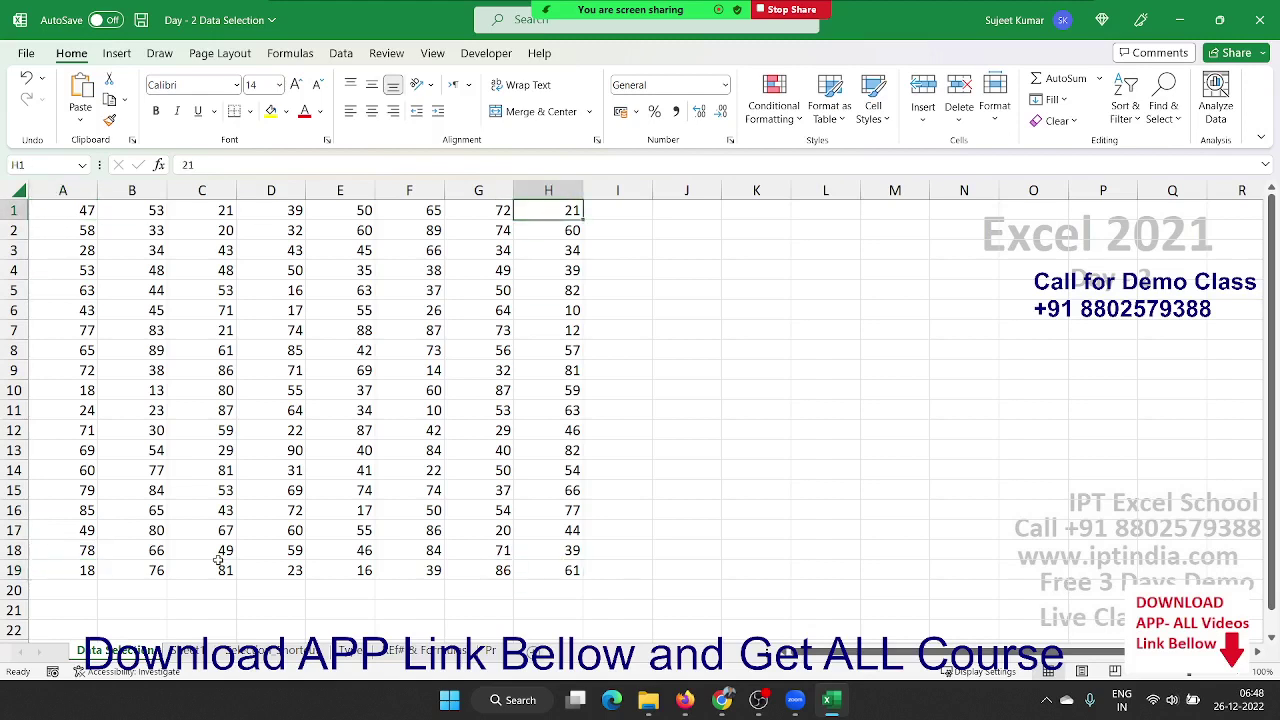
{"action": "key", "text": "ctrl+Left"}
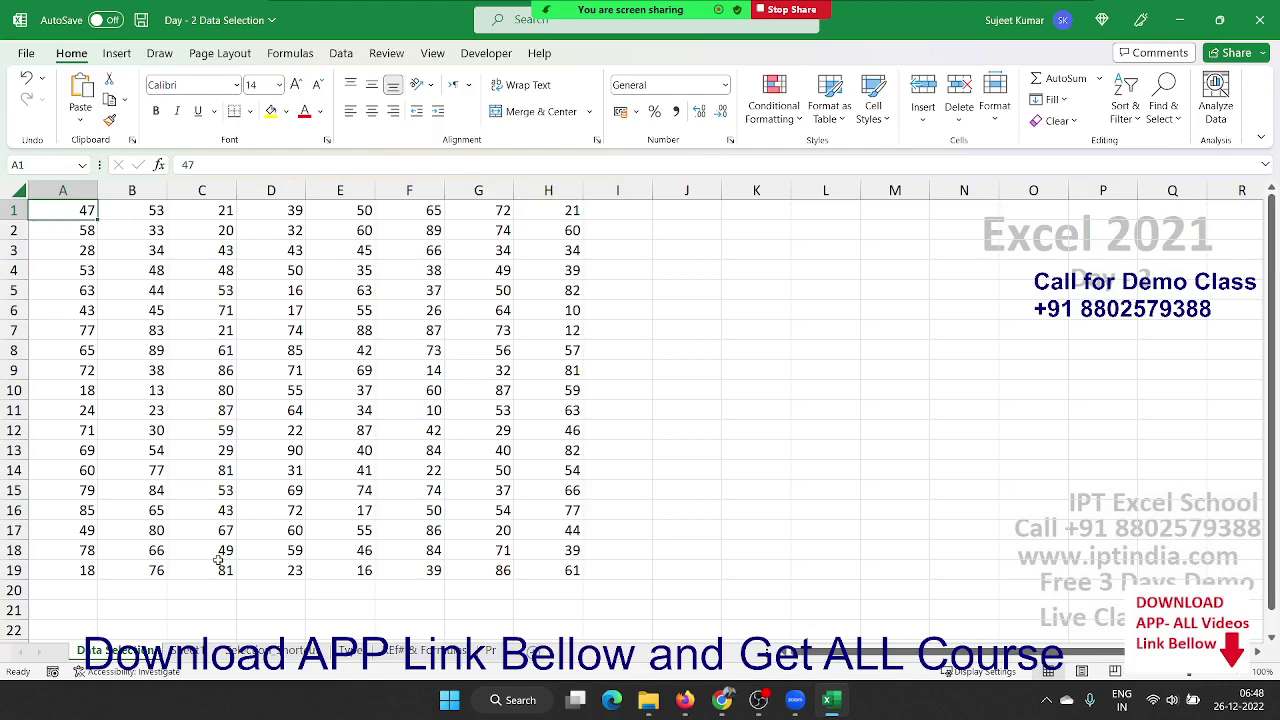
{"action": "key", "text": "ctrl+shift+Right"}
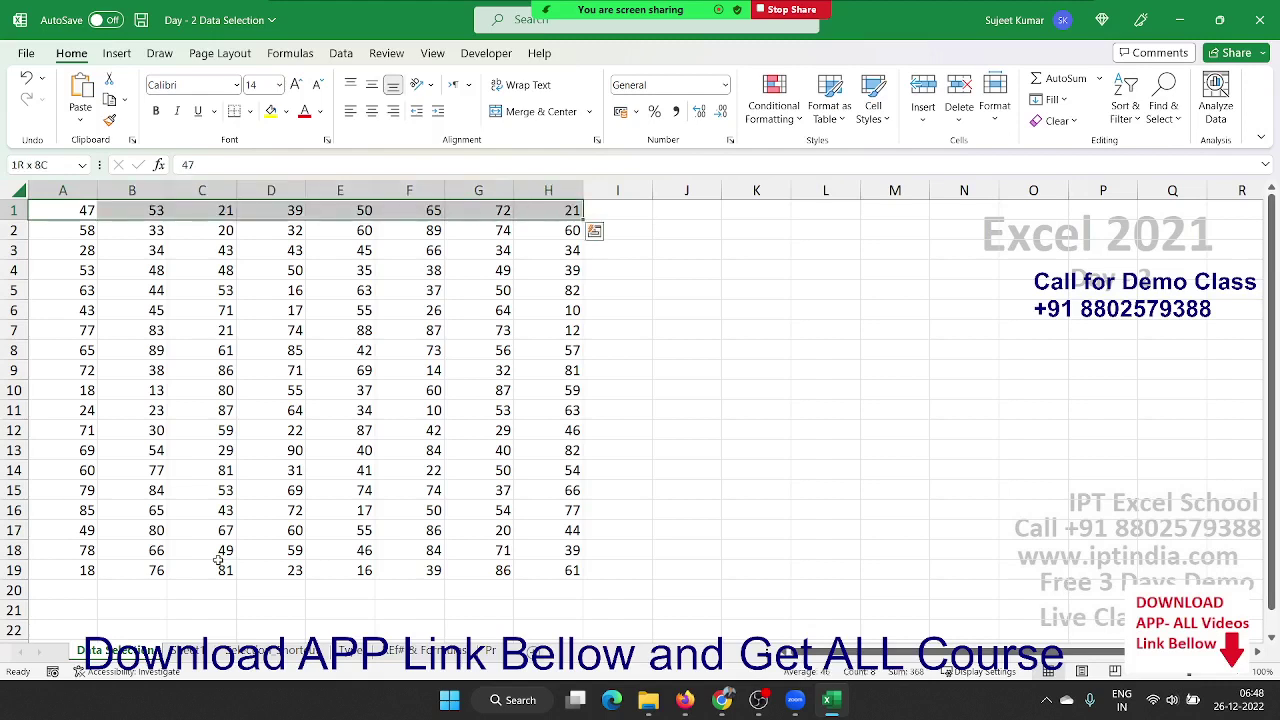
{"action": "key", "text": "ctrl+shift+Down"}
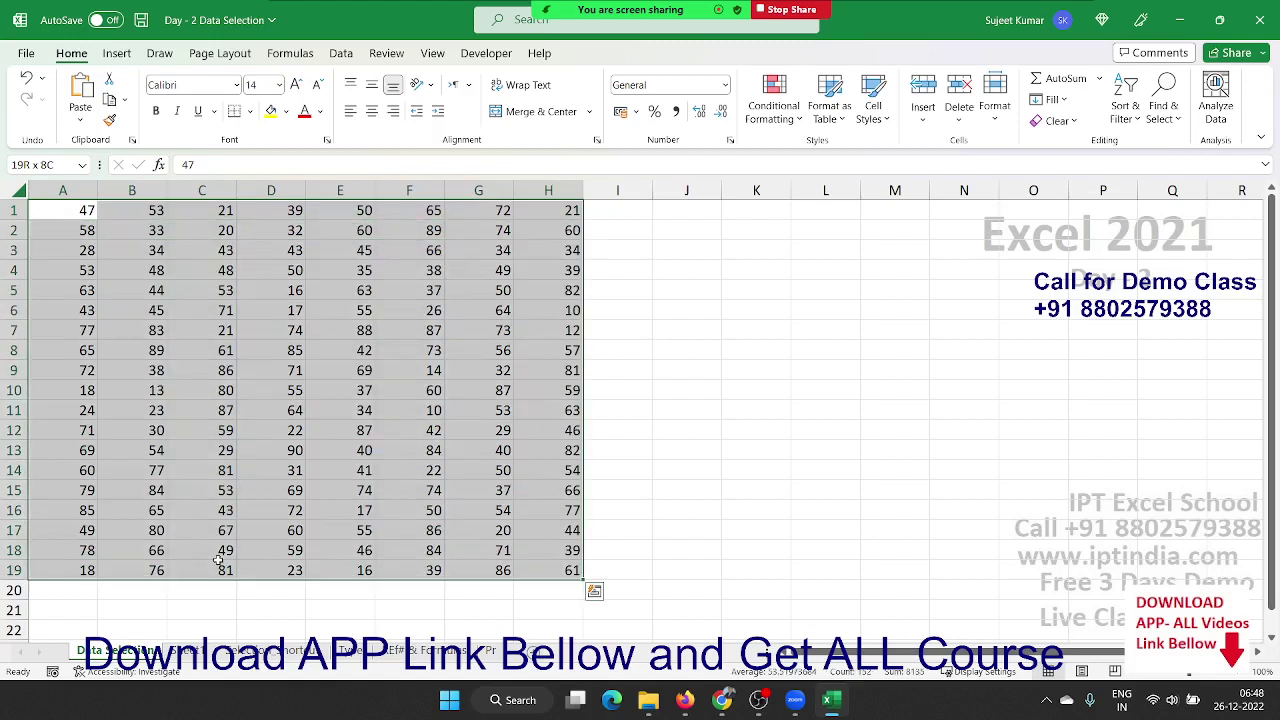
{"action": "key", "text": "ctrl+Home"}
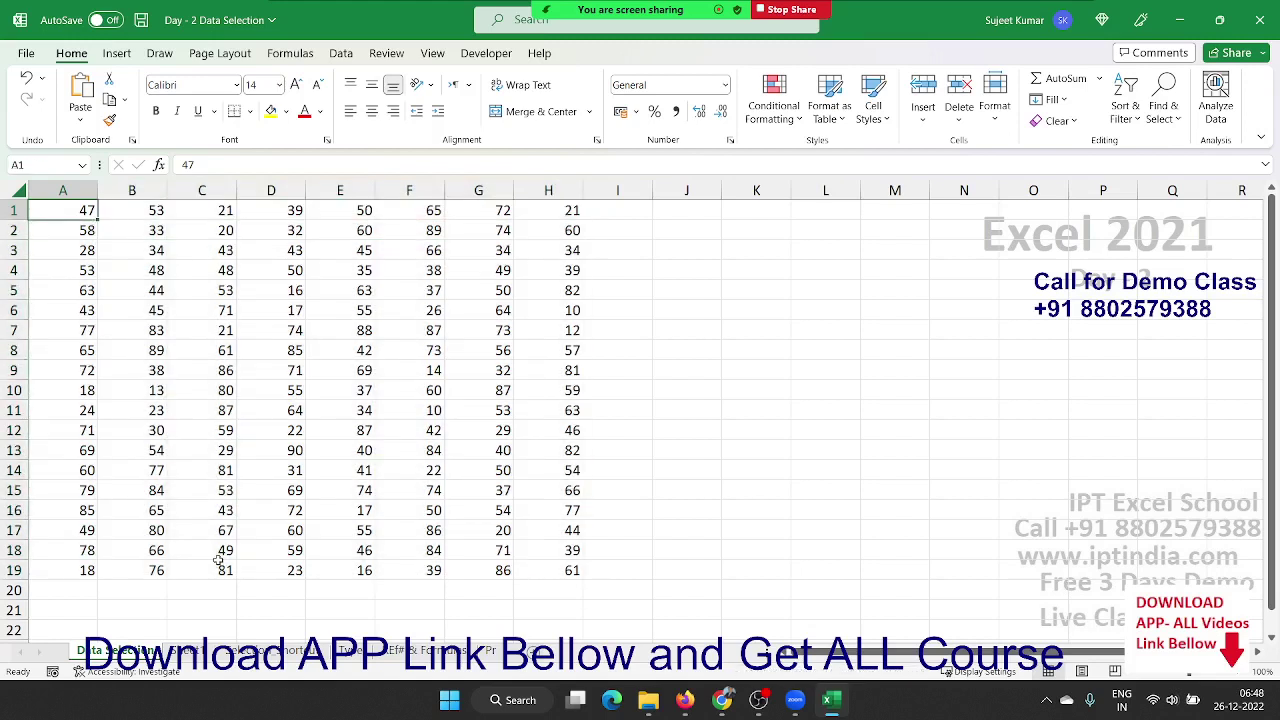
{"action": "key", "text": "ctrl+shift+Right"}
{"action": "key", "text": "ctrl+shift+Down"}
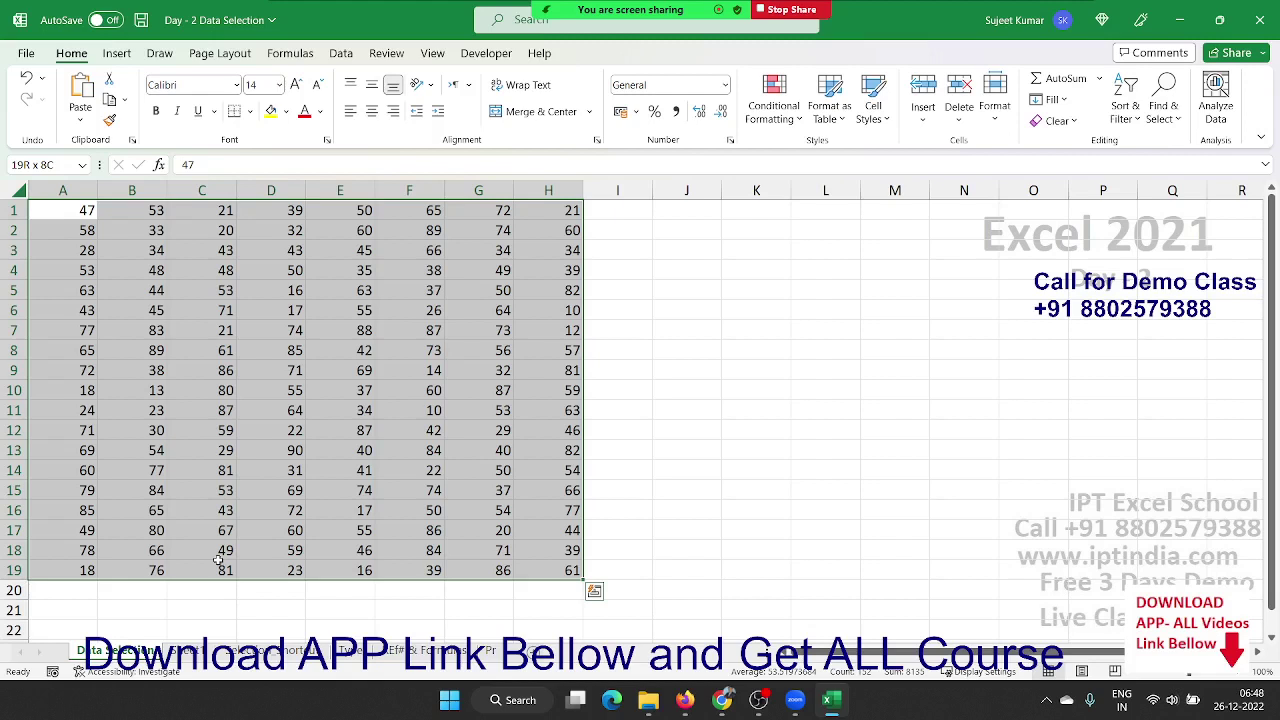
{"action": "key", "text": "Right"}
Enter 'a' in I4, J3 and K2 beside the table
{"action": "key", "text": "Right"}
{"action": "key", "text": "Right"}
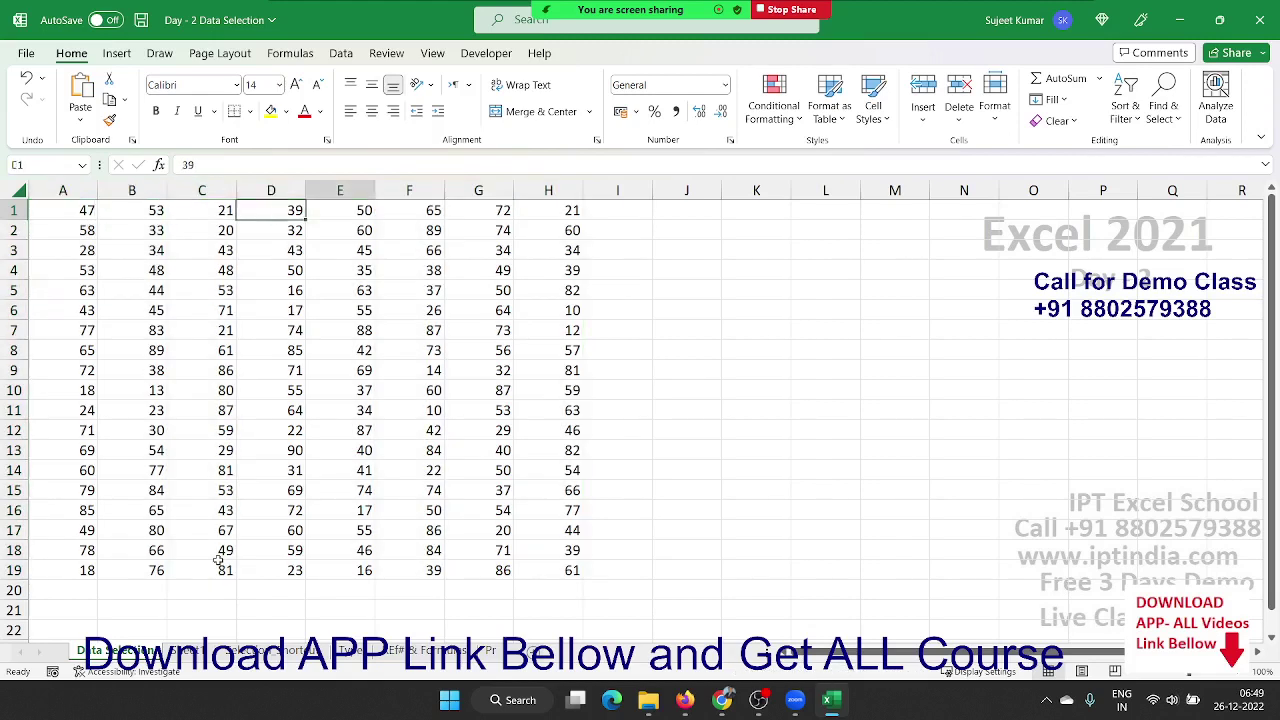
{"action": "key", "text": "Right"}
{"action": "key", "text": "Right"}
{"action": "key", "text": "Right"}
{"action": "key", "text": "Right"}
{"action": "key", "text": "Right"}
{"action": "key", "text": "Right"}
{"action": "key", "text": "Down"}
{"action": "key", "text": "Down"}
{"action": "key", "text": "Down"}
{"action": "key", "text": "Left"}
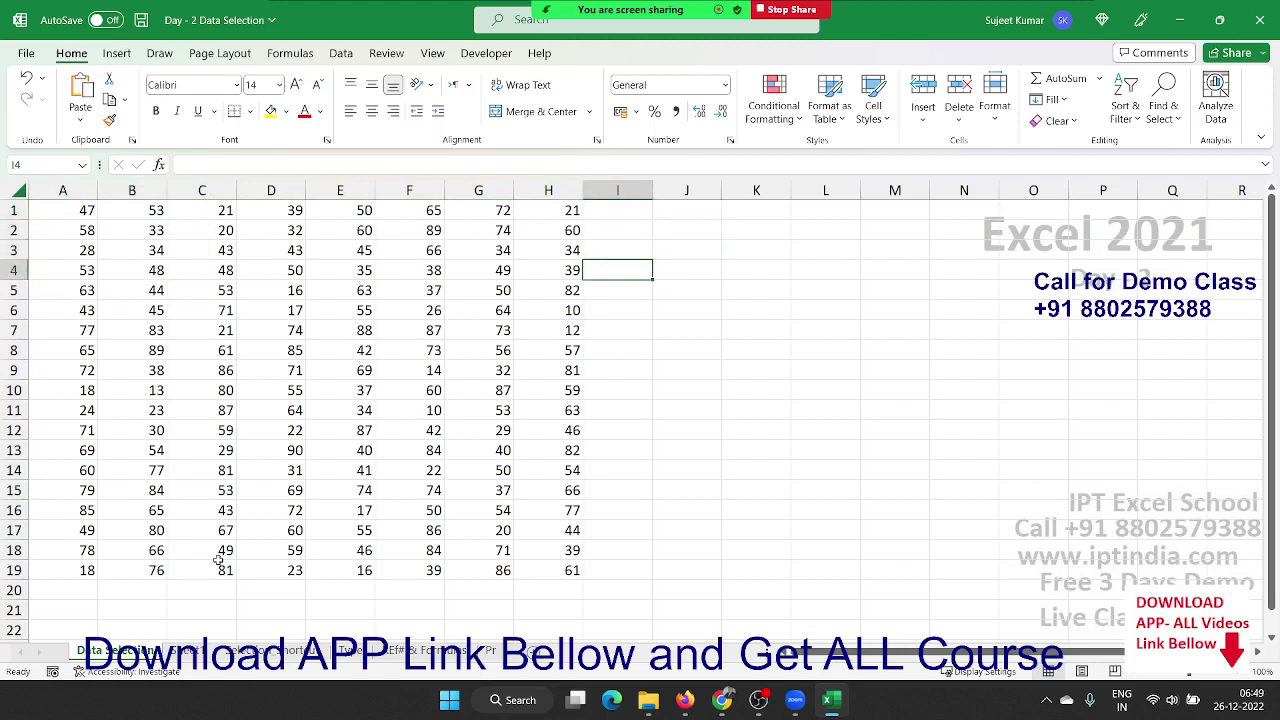
{"action": "type", "text": "a"}
{"action": "key", "text": "Right"}
{"action": "key", "text": "Up"}
{"action": "type", "text": "a"}
{"action": "key", "text": "Right"}
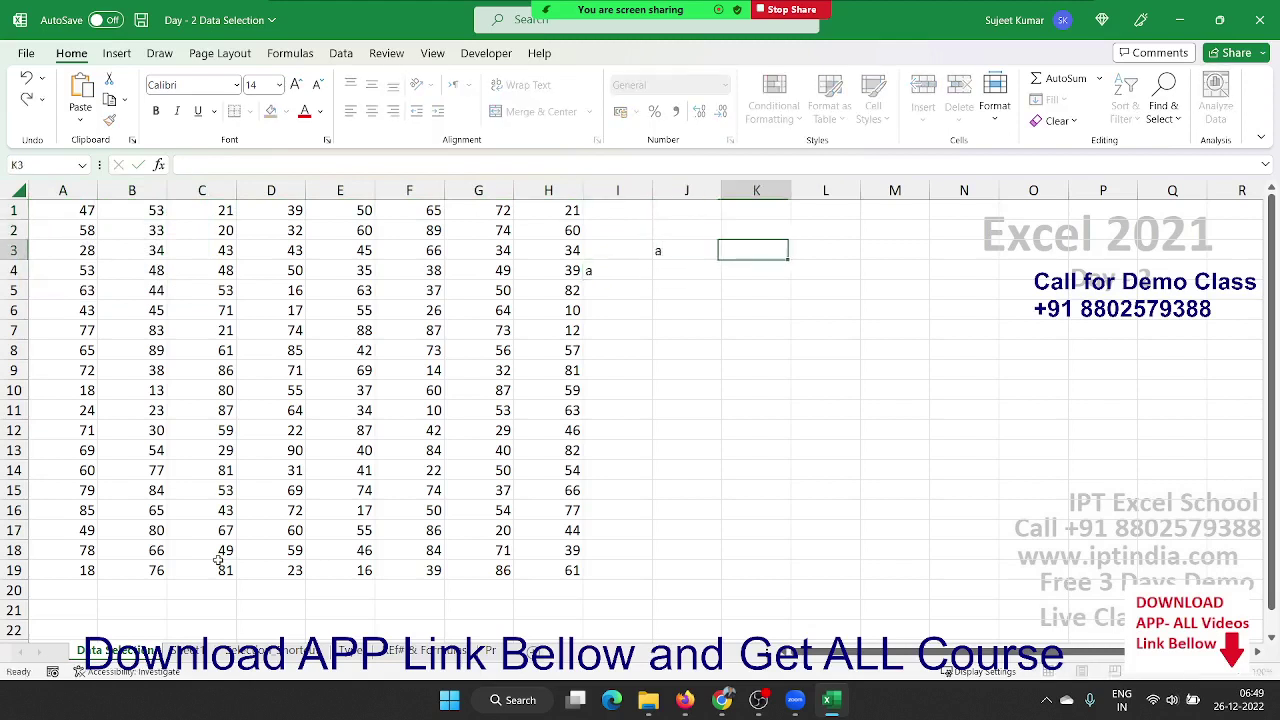
{"action": "key", "text": "Up"}
{"action": "type", "text": "a"}
{"action": "key", "text": "Left"}
{"action": "key", "text": "Left"}
{"action": "key", "text": "Left"}
{"action": "key", "text": "Left"}
{"action": "key", "text": "Left"}
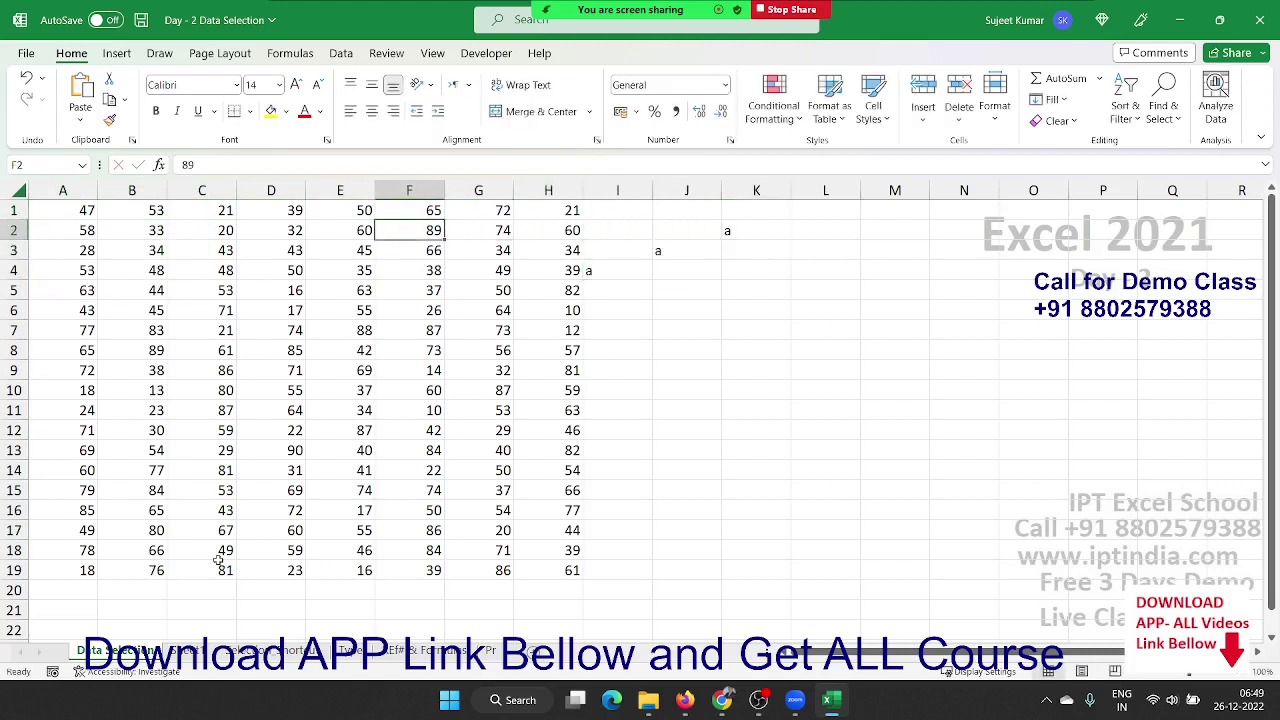
Select the number table A1:H19 with Ctrl+A and Ctrl+Shift+arrows
{"action": "key", "text": "ctrl+a"}
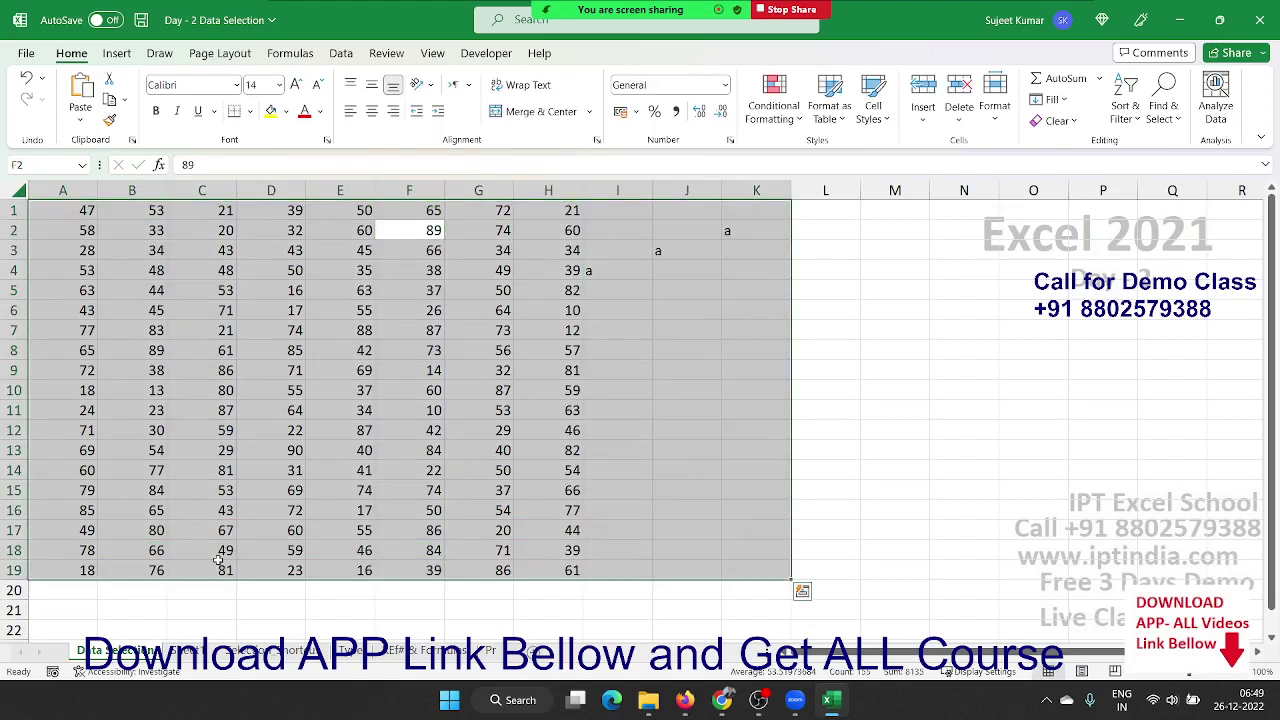
{"action": "key", "text": "Left"}
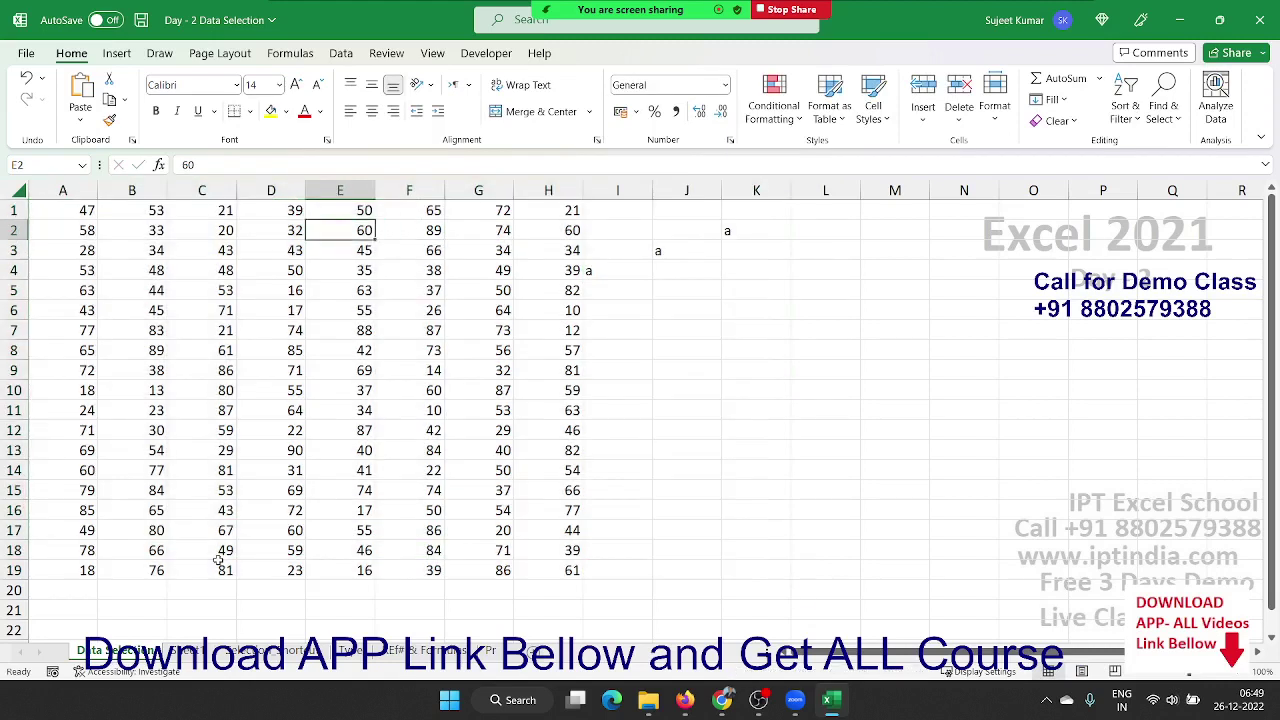
{"action": "key", "text": "Left"}
{"action": "key", "text": "Left"}
{"action": "key", "text": "Left"}
{"action": "key", "text": "Up"}
{"action": "key", "text": "ctrl+shift+Right"}
{"action": "key", "text": "ctrl+shift+Down"}
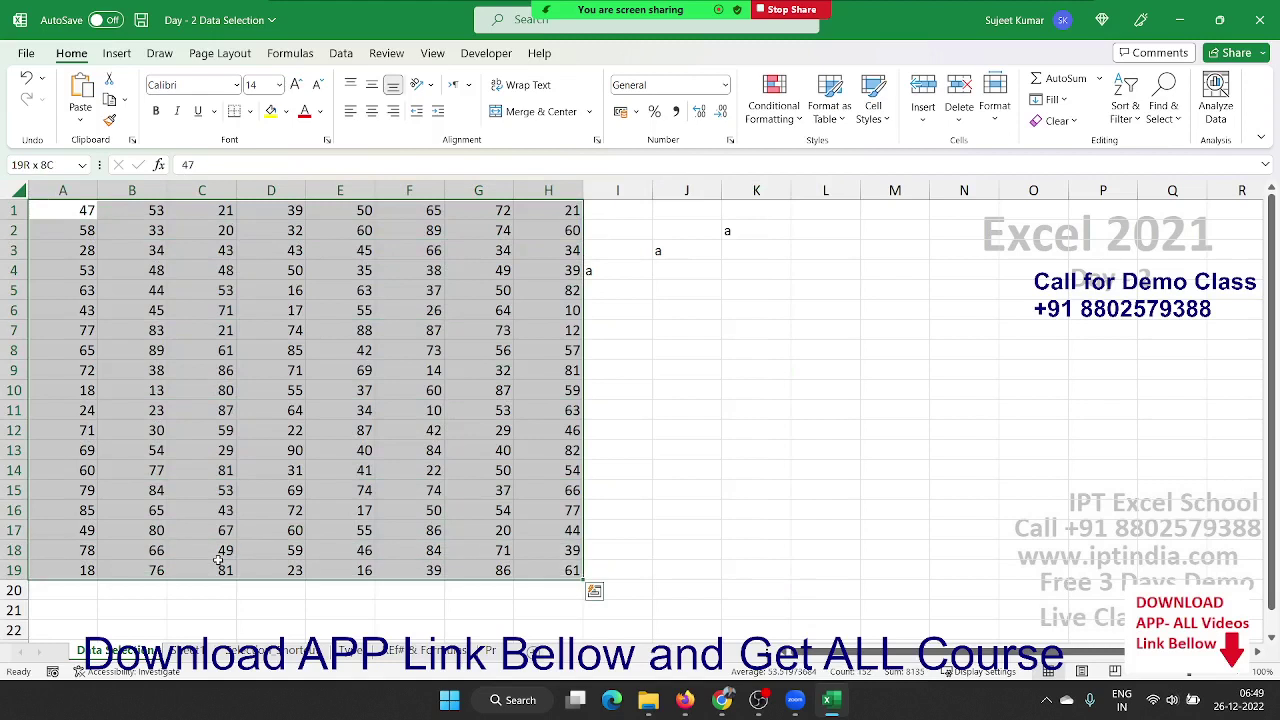
Select I1:K4, delete the stray 'a' entries, and return to A1
{"action": "key", "text": "Right"}
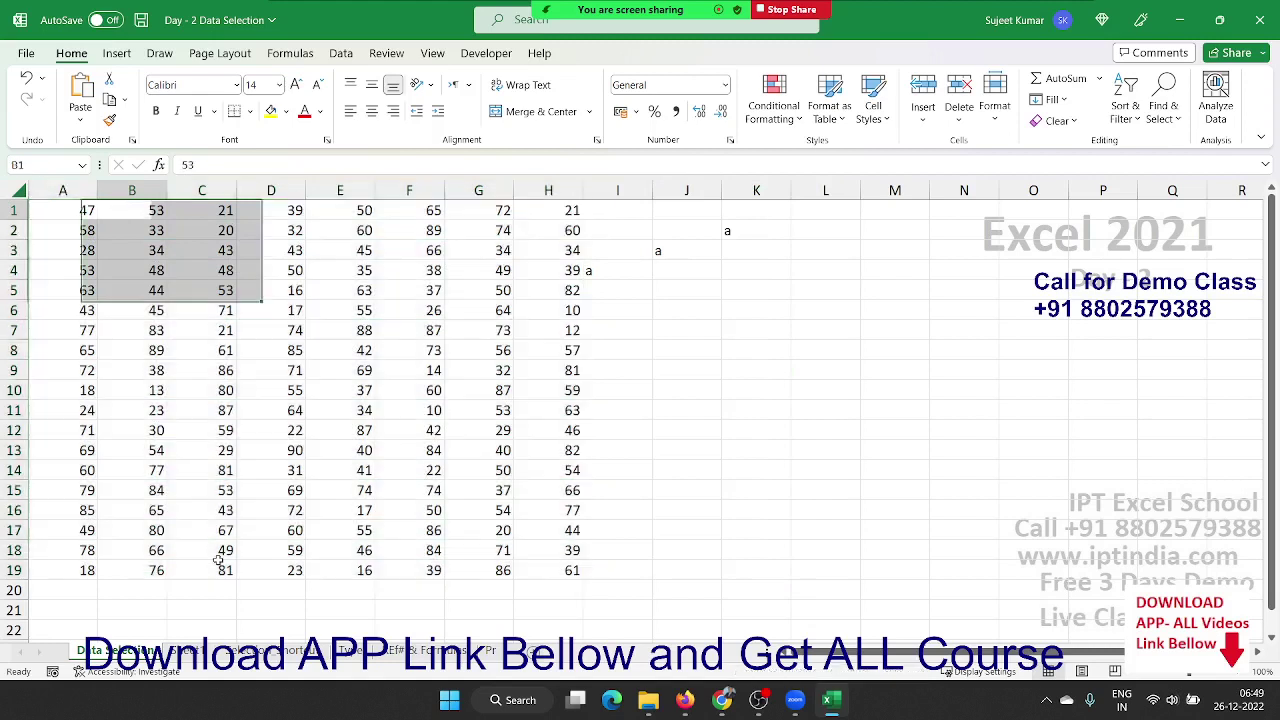
{"action": "key", "text": "Right"}
{"action": "key", "text": "Right"}
{"action": "key", "text": "Right"}
{"action": "key", "text": "Right"}
{"action": "key", "text": "Right"}
{"action": "key", "text": "Right"}
{"action": "key", "text": "Right"}
{"action": "key", "text": "shift+Right"}
{"action": "key", "text": "shift+Right"}
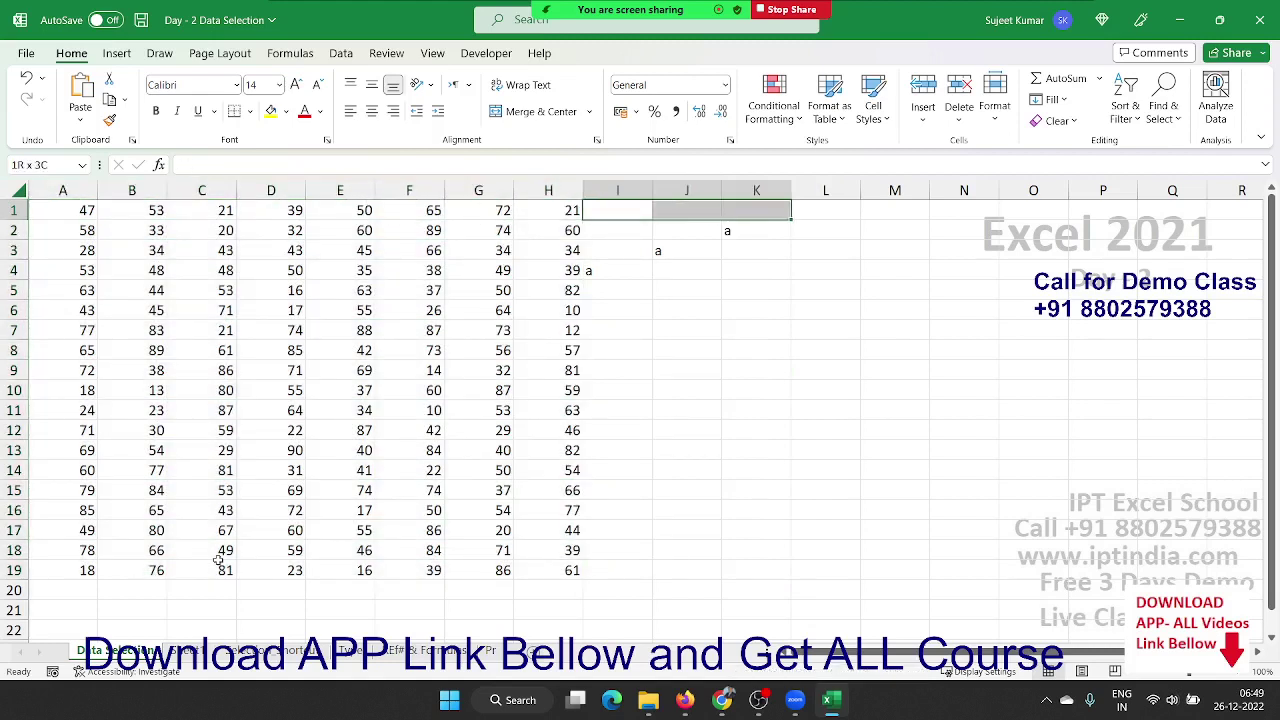
{"action": "key", "text": "shift+Down"}
{"action": "key", "text": "shift+Down"}
{"action": "key", "text": "shift+Down"}
{"action": "key", "text": "Delete"}
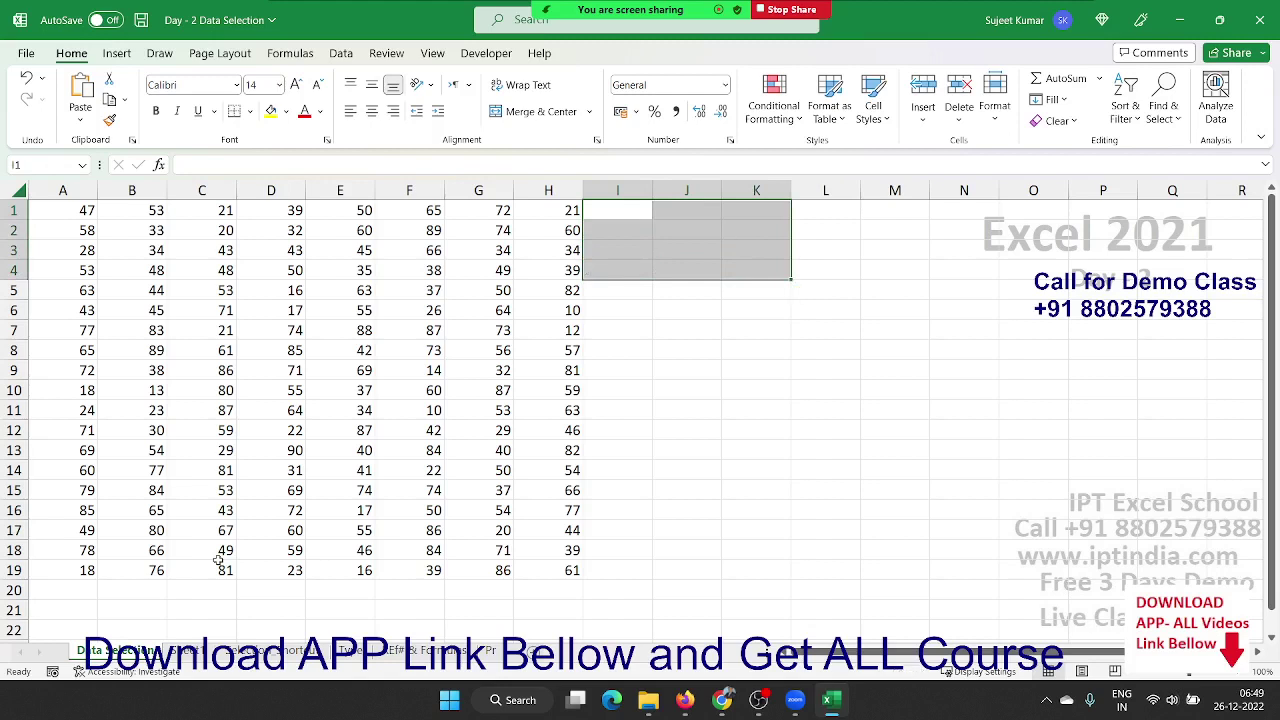
{"action": "key", "text": "Left"}
{"action": "key", "text": "Left"}
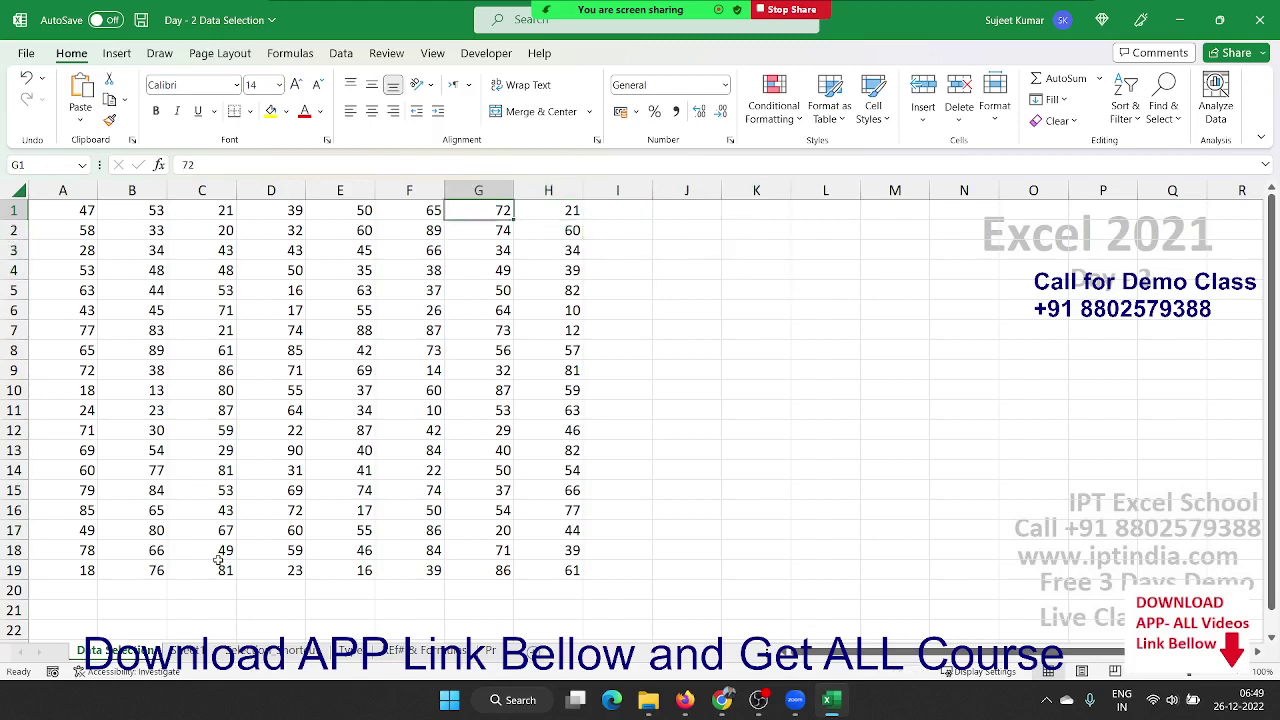
{"action": "key", "text": "Left"}
{"action": "key", "text": "Home"}
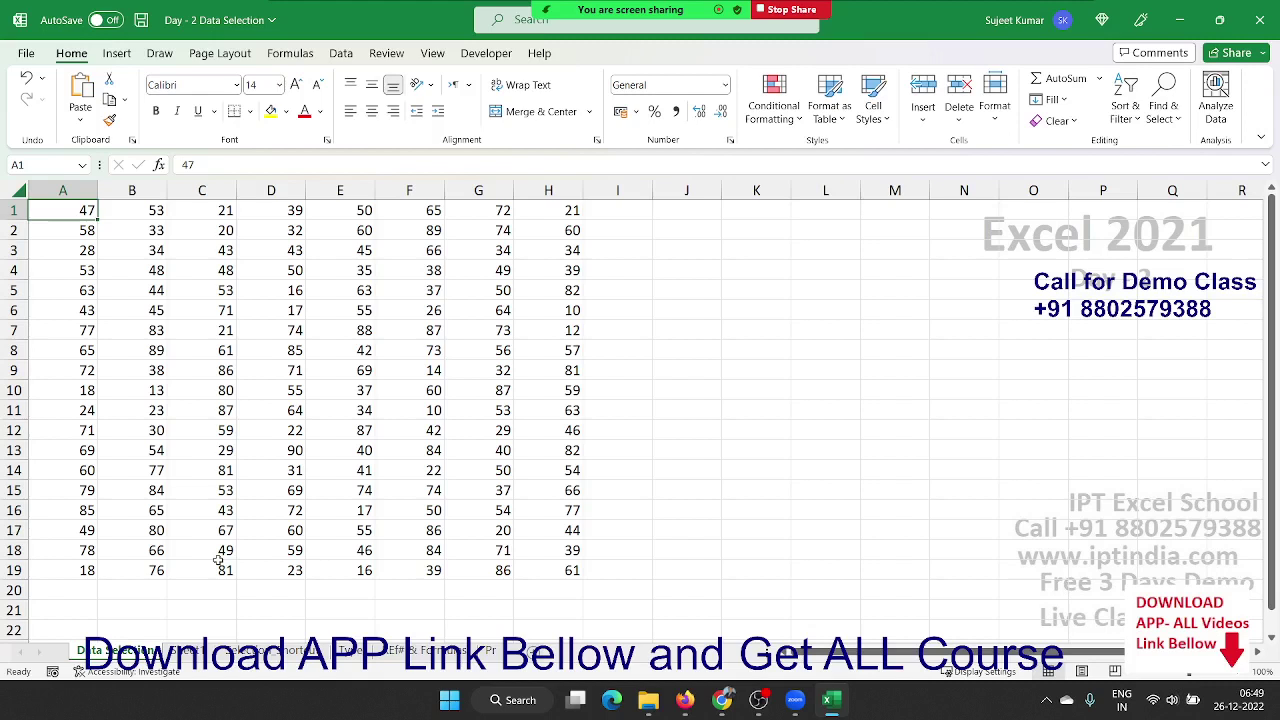
Select the whole table backwards from H19 with Ctrl+Shift+Home, then return to A1
{"action": "key", "text": "shift+Page_Down"}
{"action": "key", "text": "alt+shift+Page_Down"}
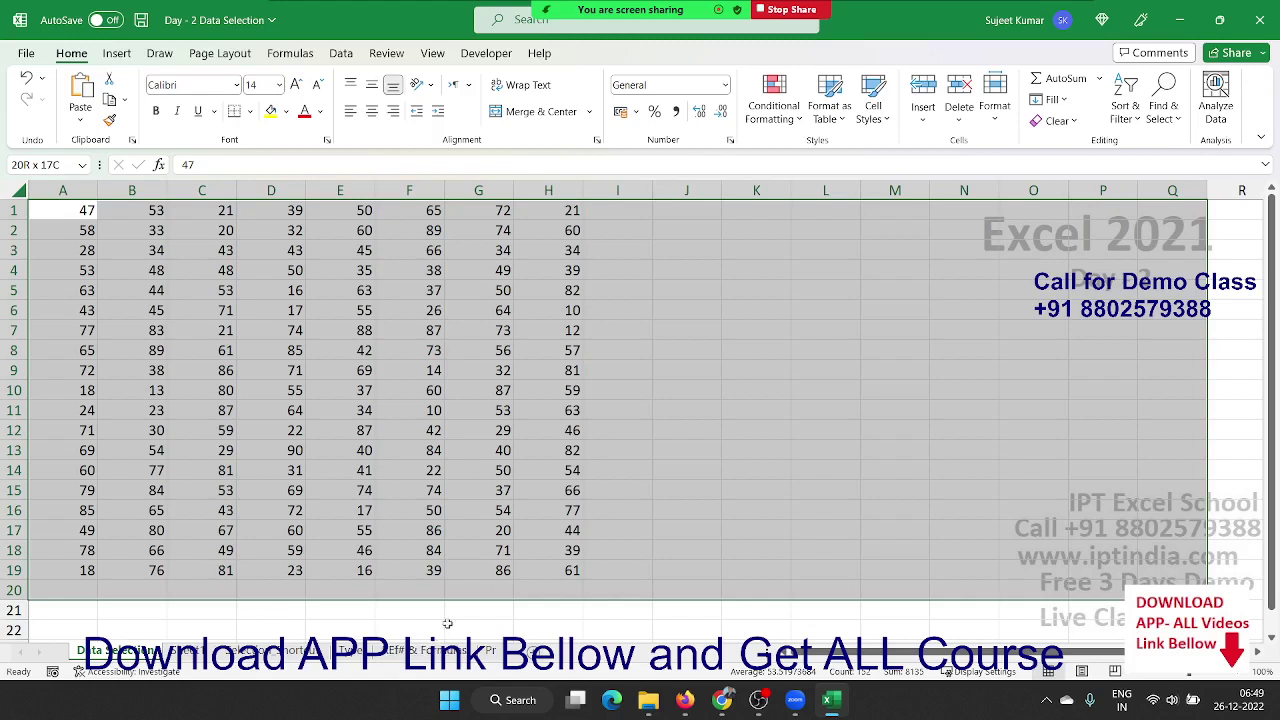
{"action": "left_click", "coordinate": [495, 591]}
{"action": "left_click", "coordinate": [558, 569]}
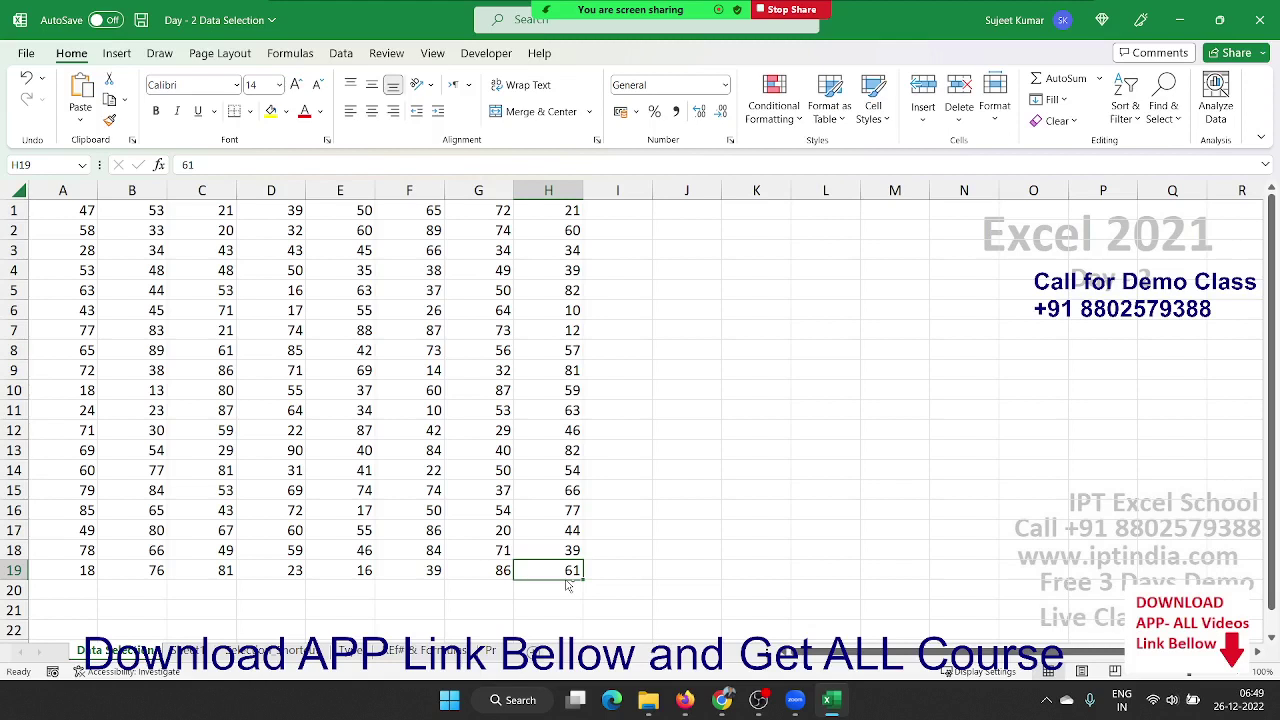
{"action": "key", "text": "ctrl+shift+Home"}
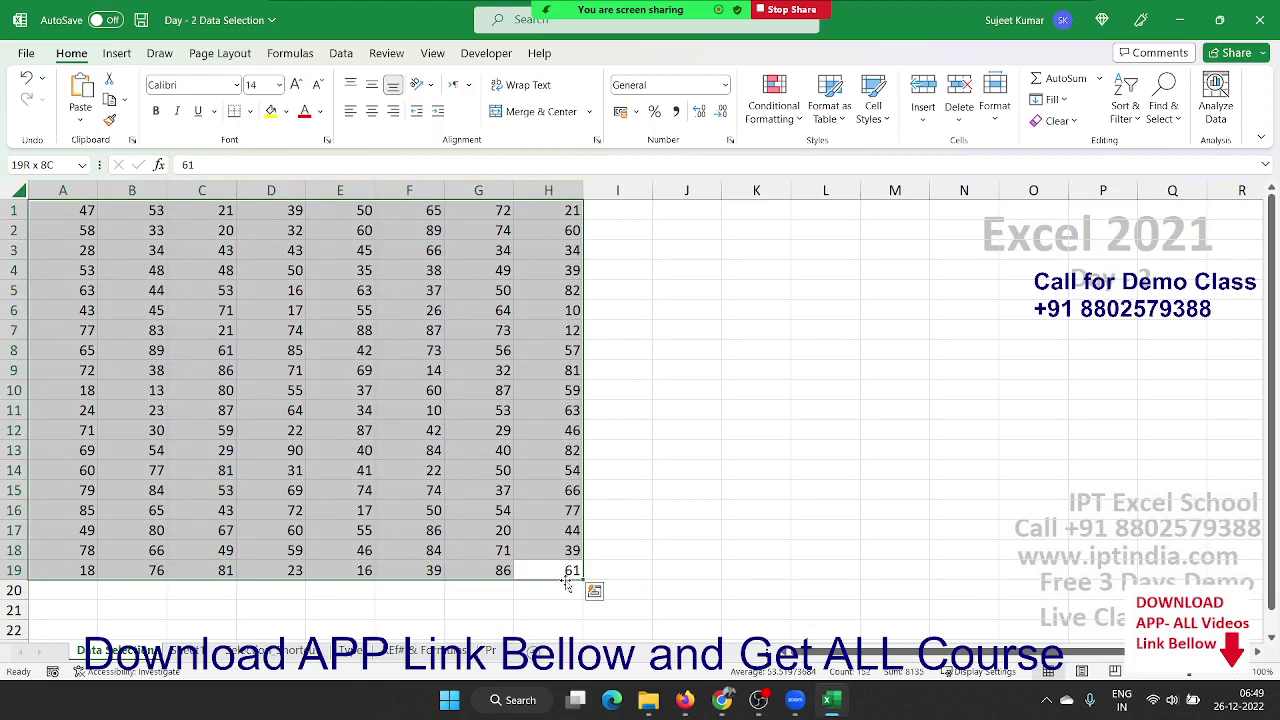
{"action": "key", "text": "Up"}
{"action": "key", "text": "ctrl+Up"}
{"action": "key", "text": "ctrl+Left"}
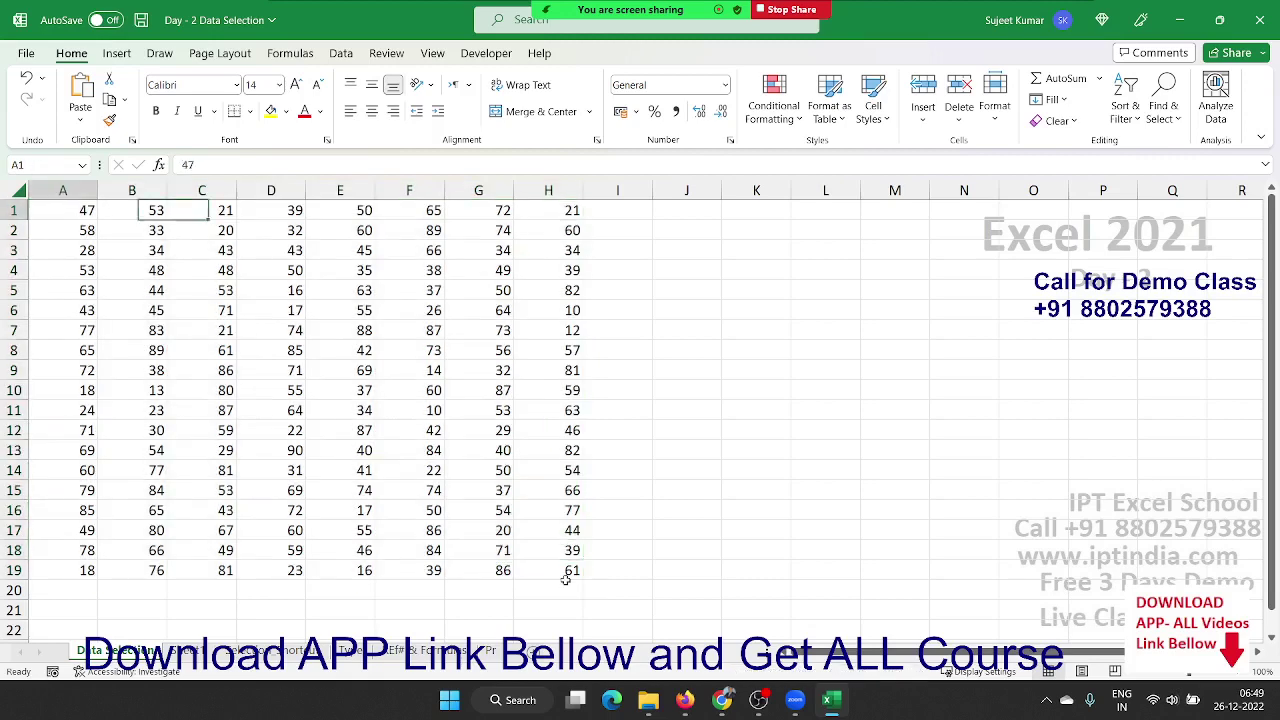
Select A2:H19 with Ctrl+Shift+End, then A1:H19 with Ctrl+A from A1
{"action": "key", "text": "shift+Page_Down"}
{"action": "key", "text": "alt+shift+Page_Down"}
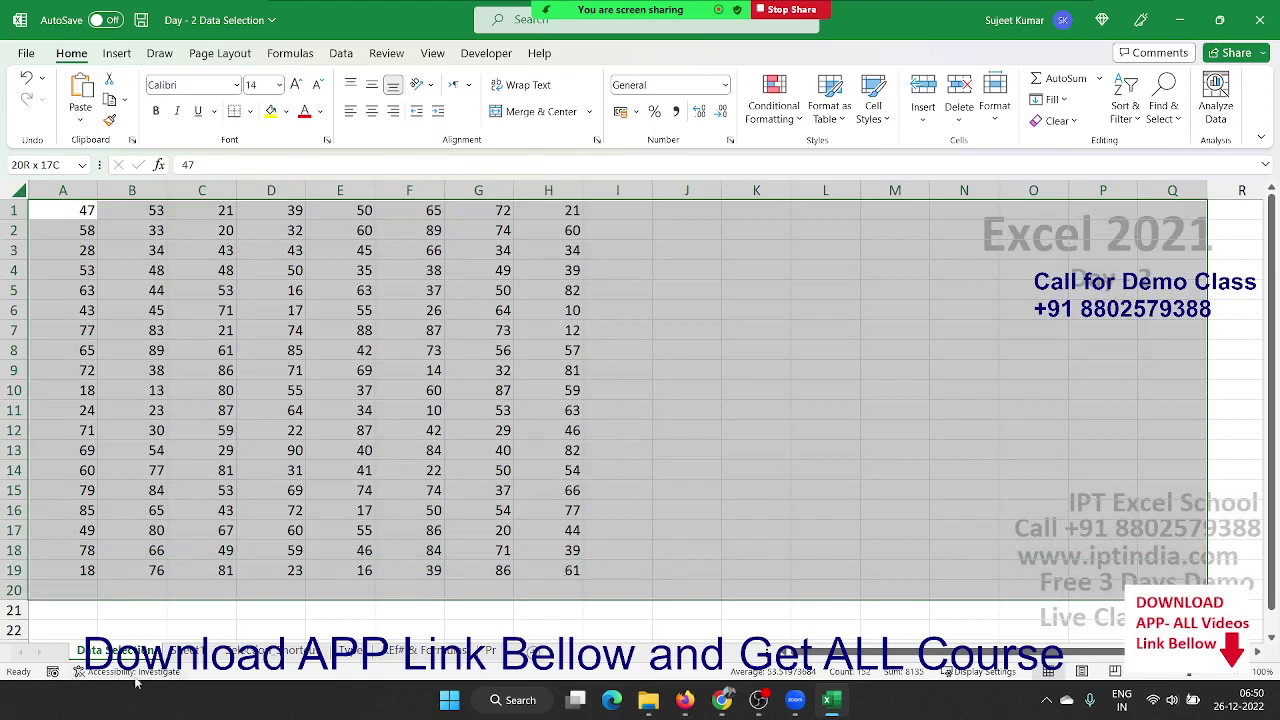
{"action": "left_click", "coordinate": [825, 410]}
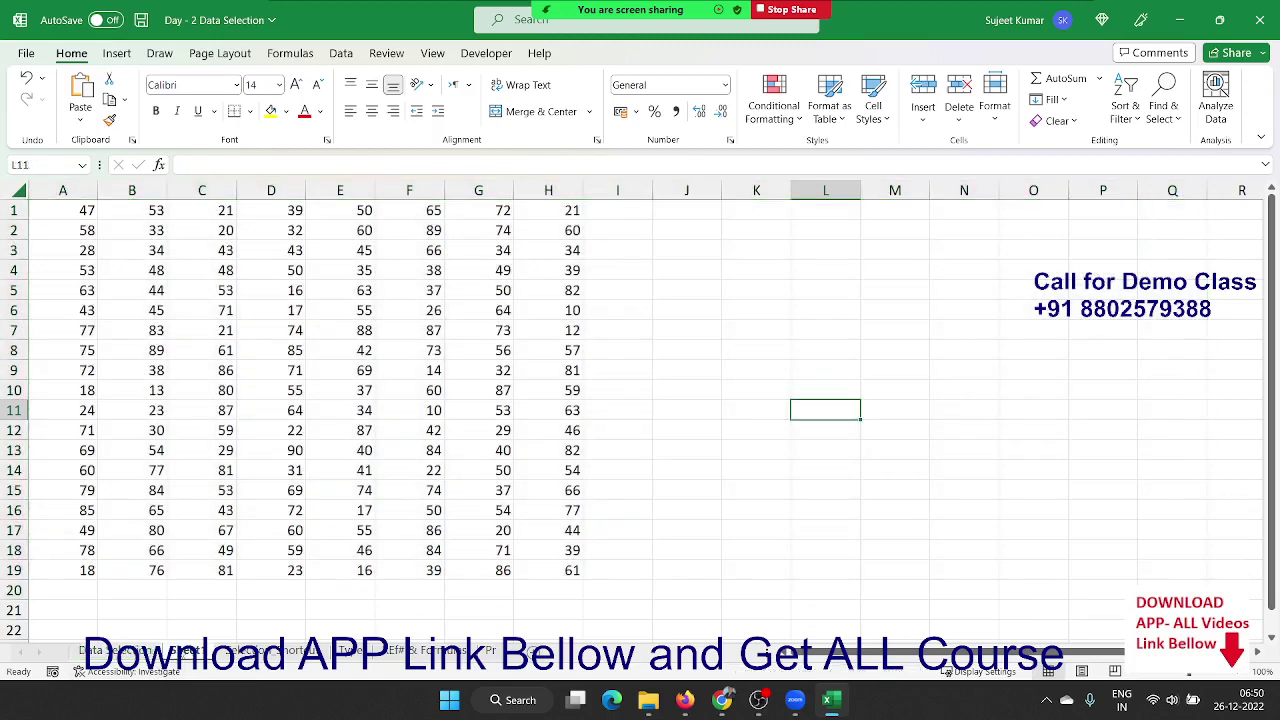
{"action": "left_click", "coordinate": [60, 229]}
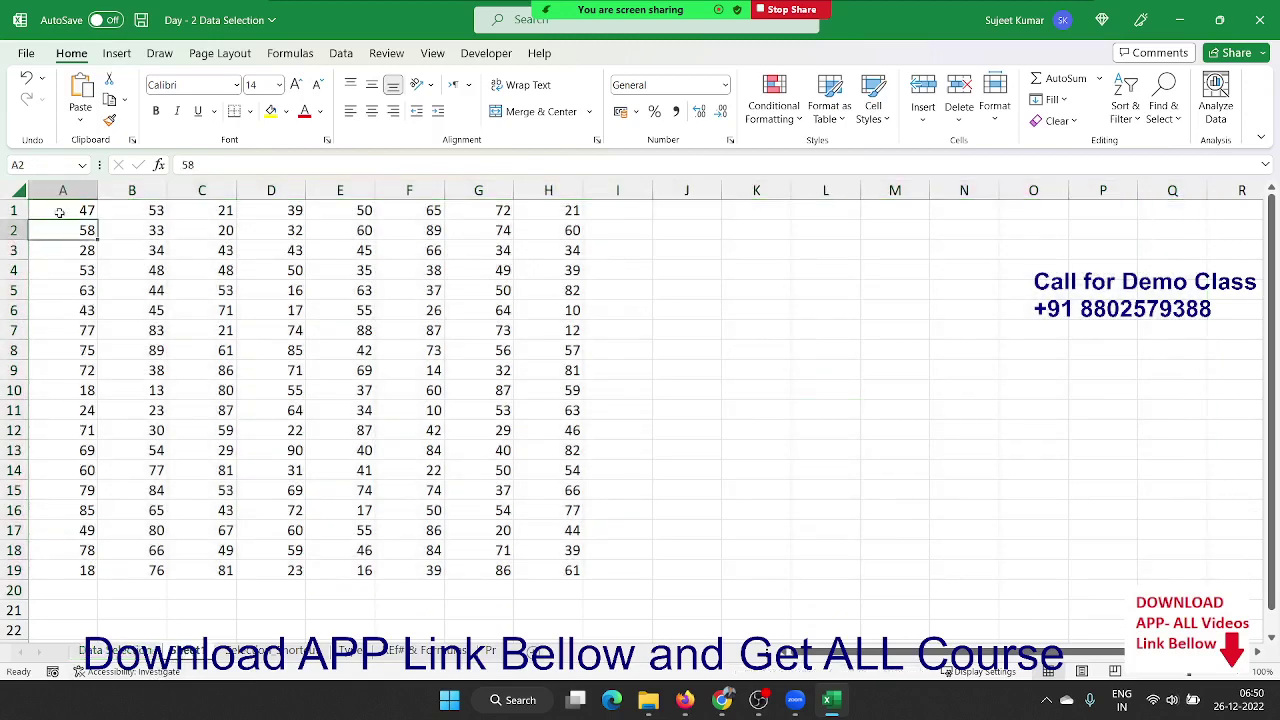
{"action": "key", "text": "ctrl+shift+End"}
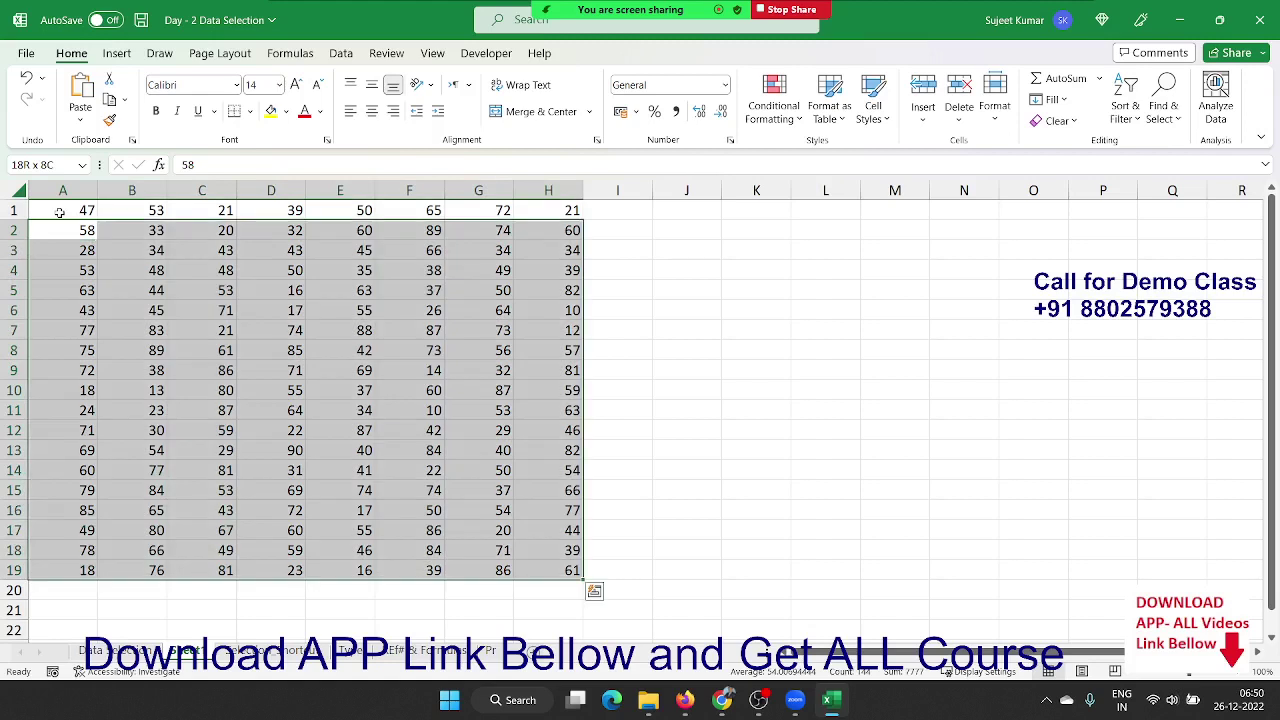
{"action": "left_click", "coordinate": [60, 212]}
{"action": "key", "text": "ctrl+a"}
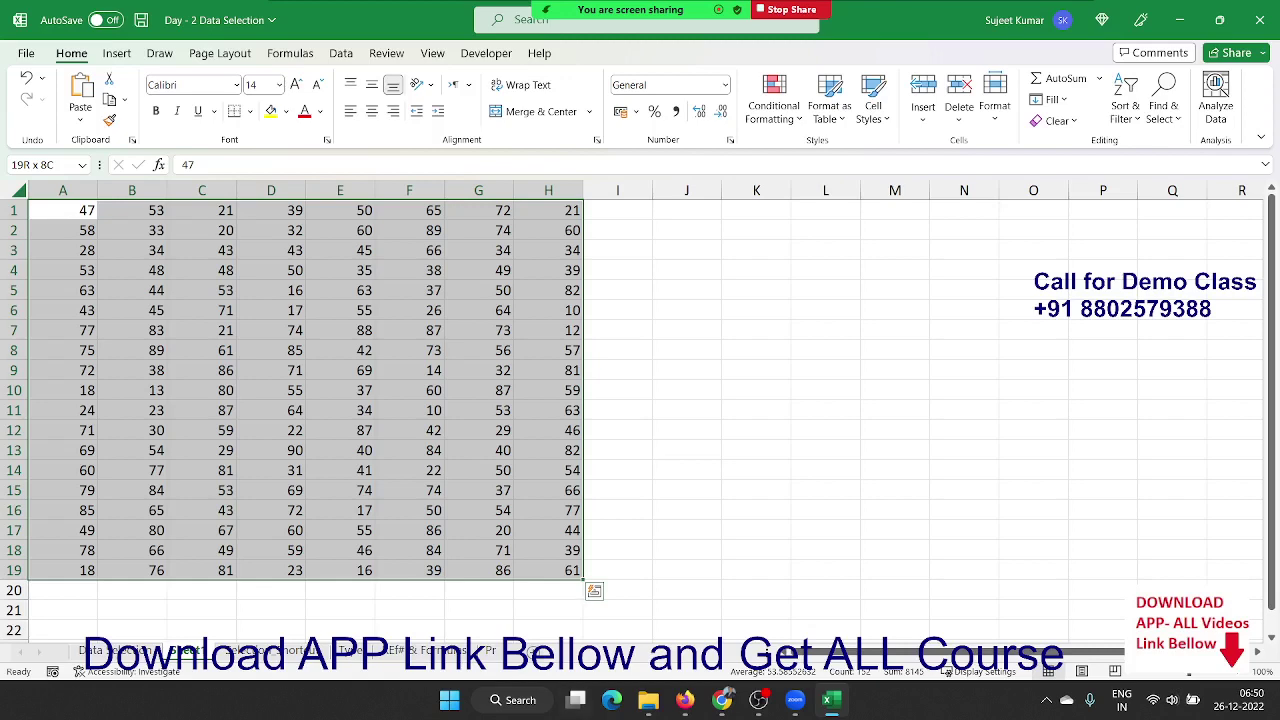
{"action": "left_click", "coordinate": [292, 658]}
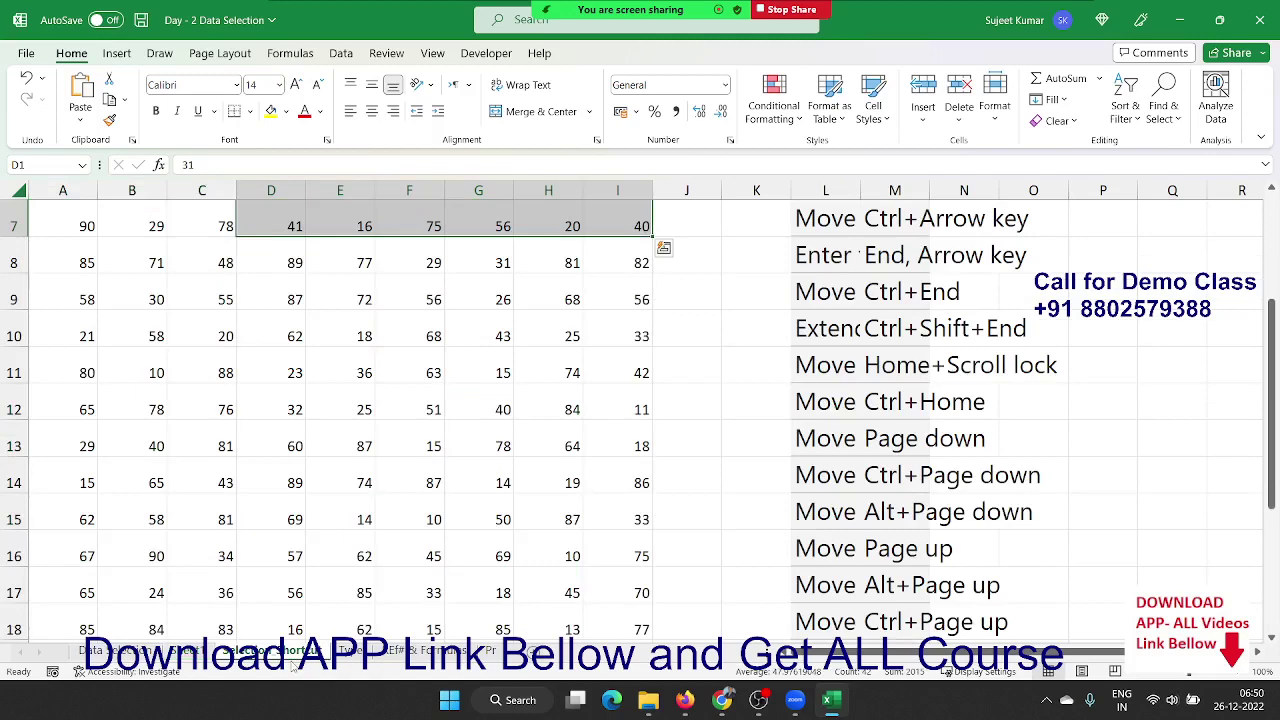
{"action": "left_click", "coordinate": [659, 451]}
{"action": "scroll", "coordinate": [768, 320], "scroll_direction": "down", "scroll_amount": 2}
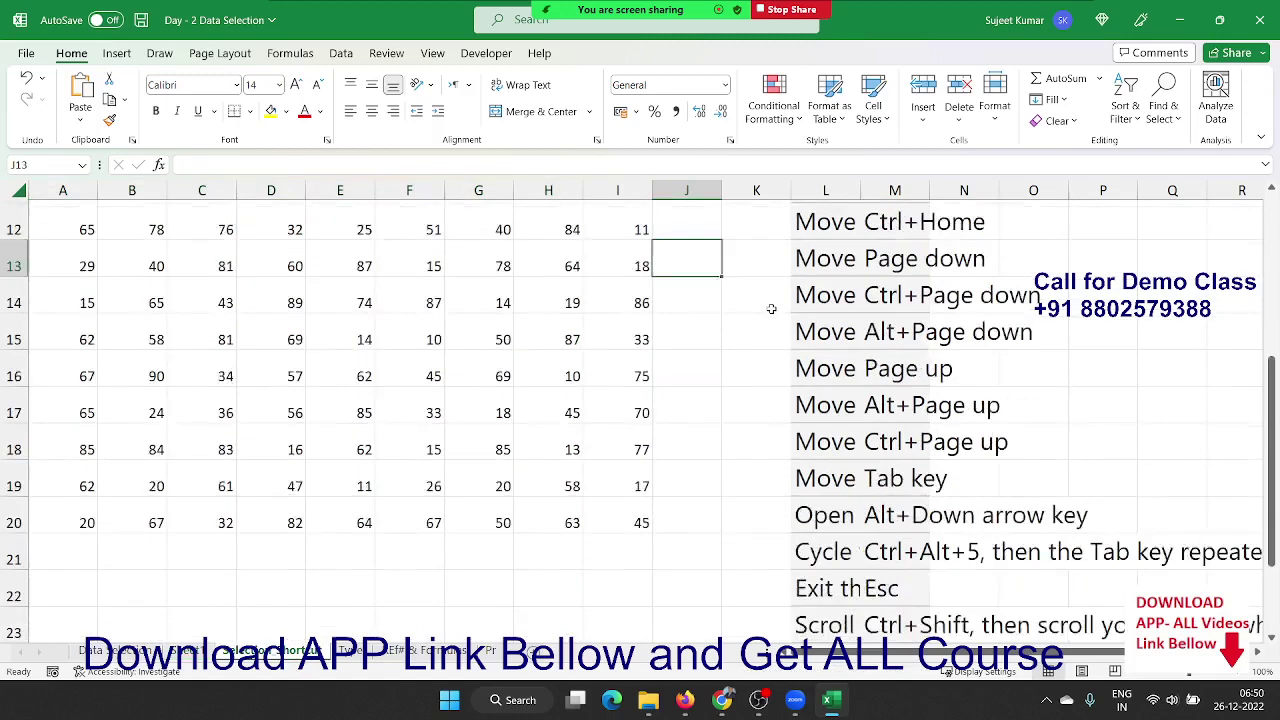
{"action": "scroll", "coordinate": [771, 309], "scroll_direction": "down", "scroll_amount": 1}
{"action": "scroll", "coordinate": [771, 309], "scroll_direction": "down", "scroll_amount": 1}
{"action": "scroll", "coordinate": [771, 309], "scroll_direction": "up", "scroll_amount": 3}
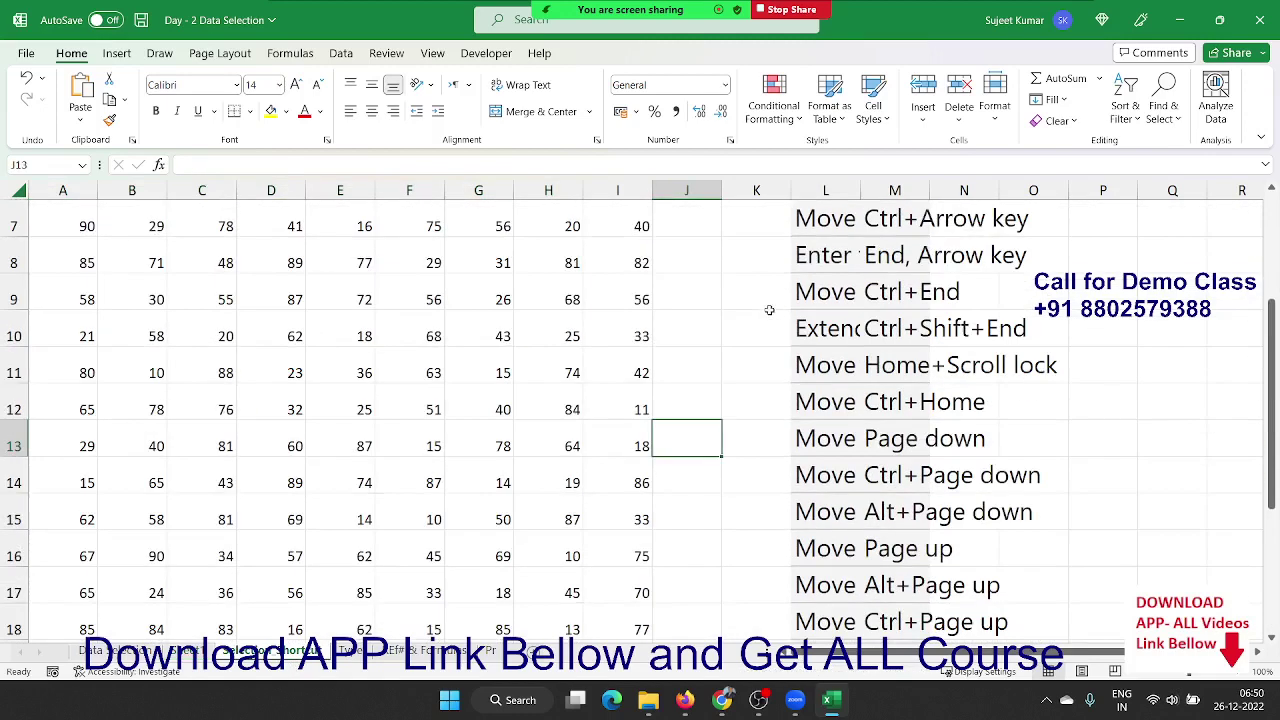
{"action": "scroll", "coordinate": [768, 307], "scroll_direction": "up", "scroll_amount": 2}
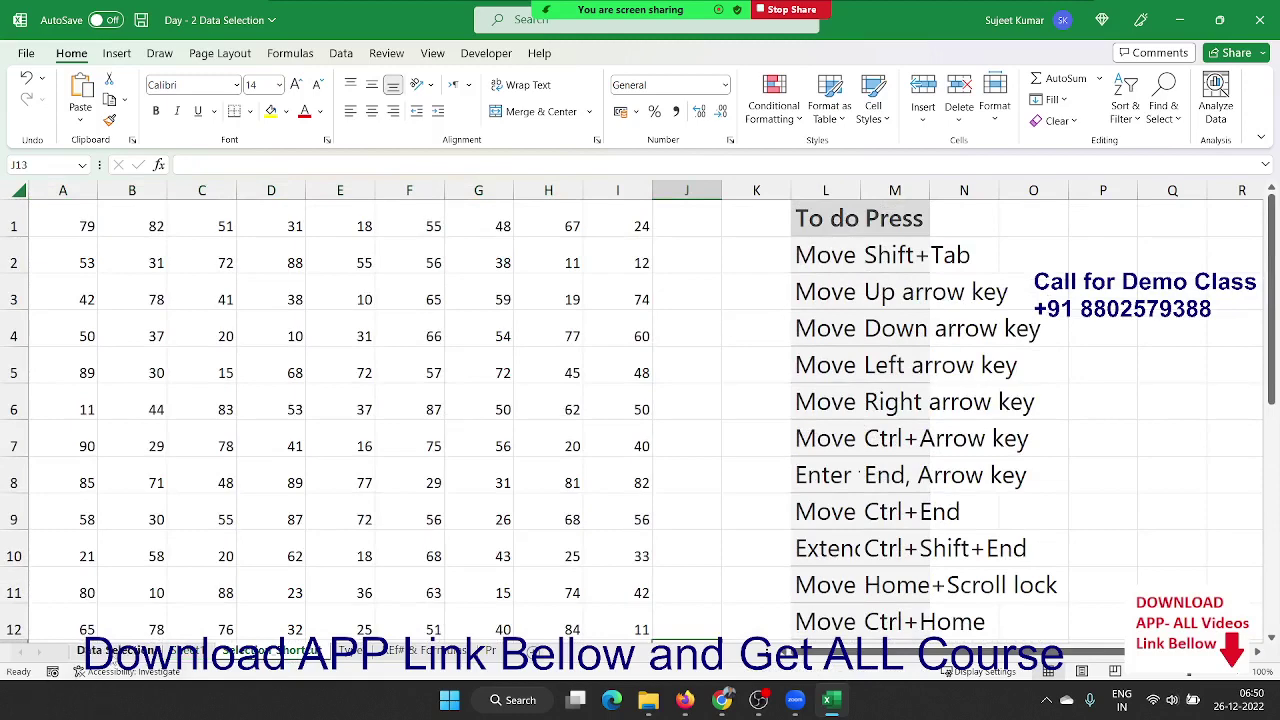
{"action": "left_click", "coordinate": [112, 651]}
{"action": "left_click", "coordinate": [245, 468]}
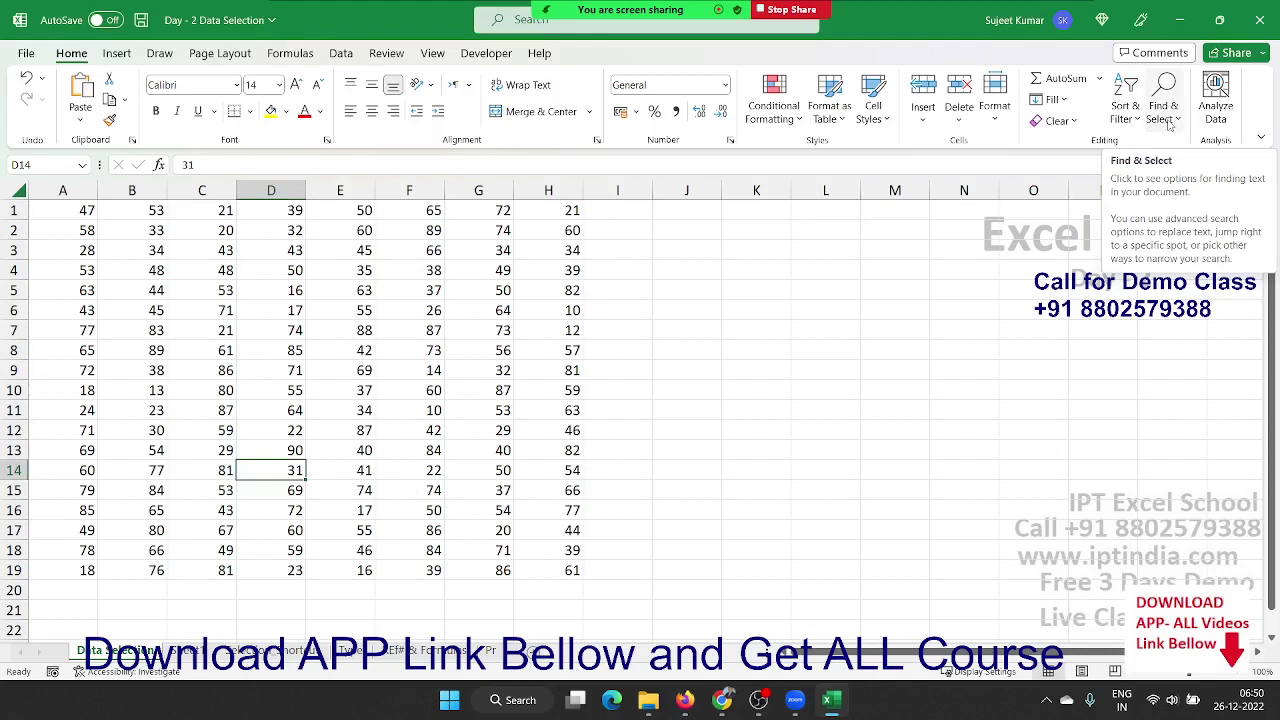
Dismiss Go To Special unchanged, then select B2 and add B6 to the selection
{"action": "left_click", "coordinate": [1168, 123]}
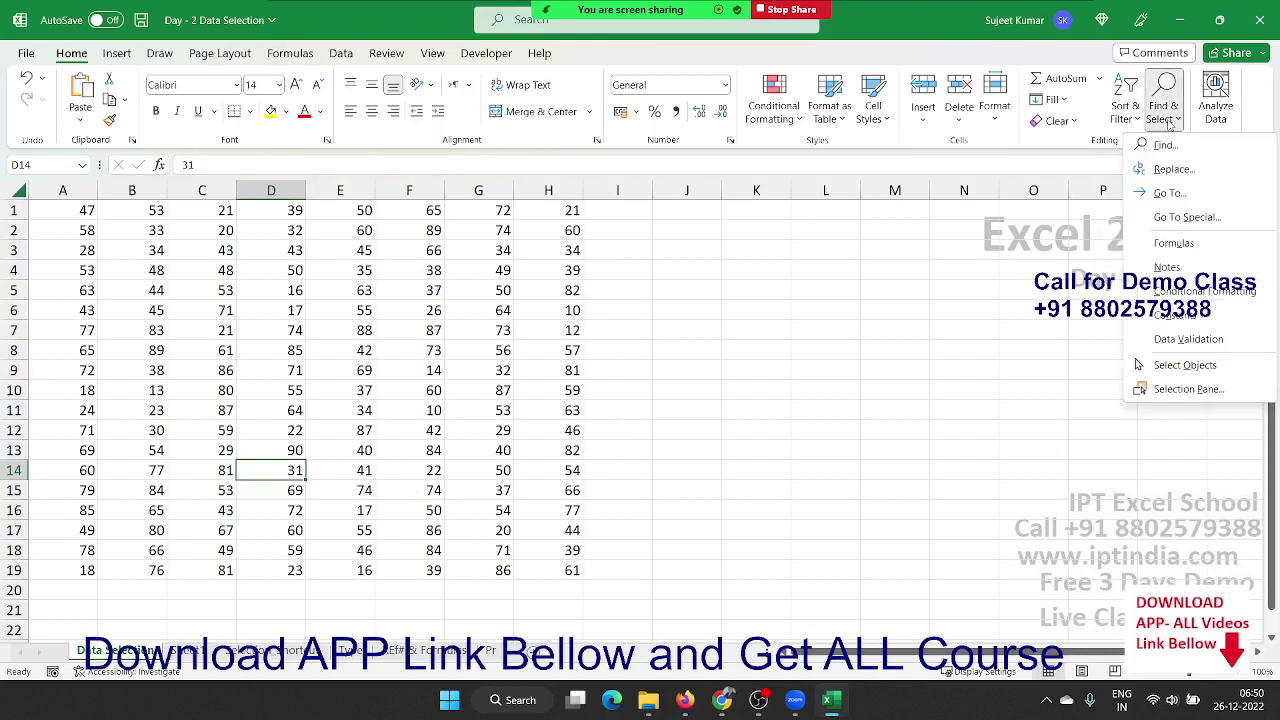
{"action": "left_click", "coordinate": [1181, 218]}
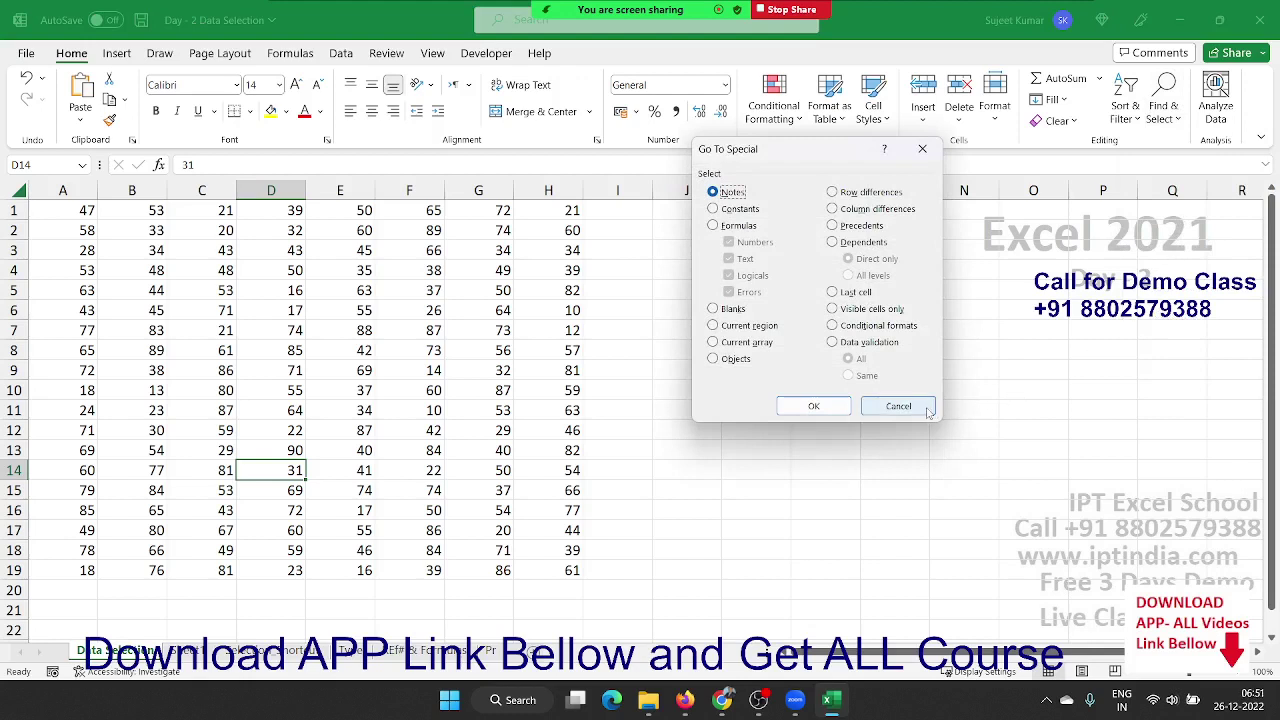
{"action": "left_click", "coordinate": [927, 411]}
{"action": "left_click", "coordinate": [408, 403]}
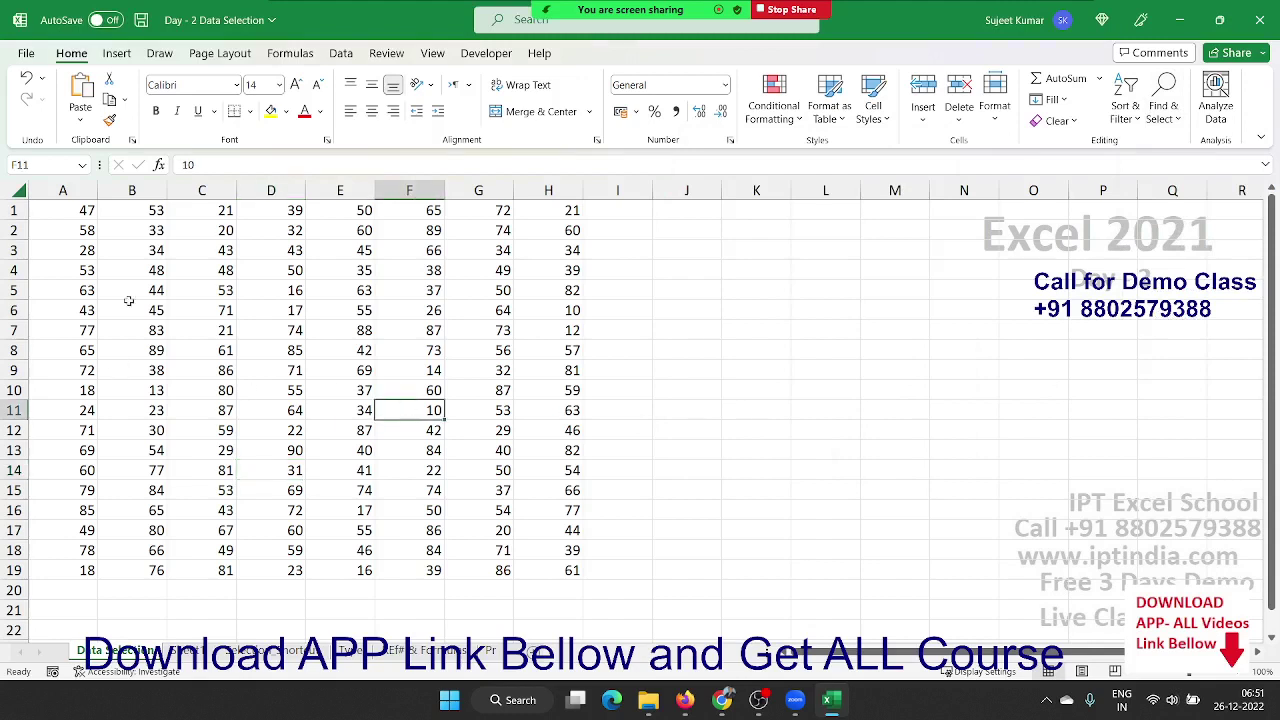
{"action": "left_click", "coordinate": [150, 230]}
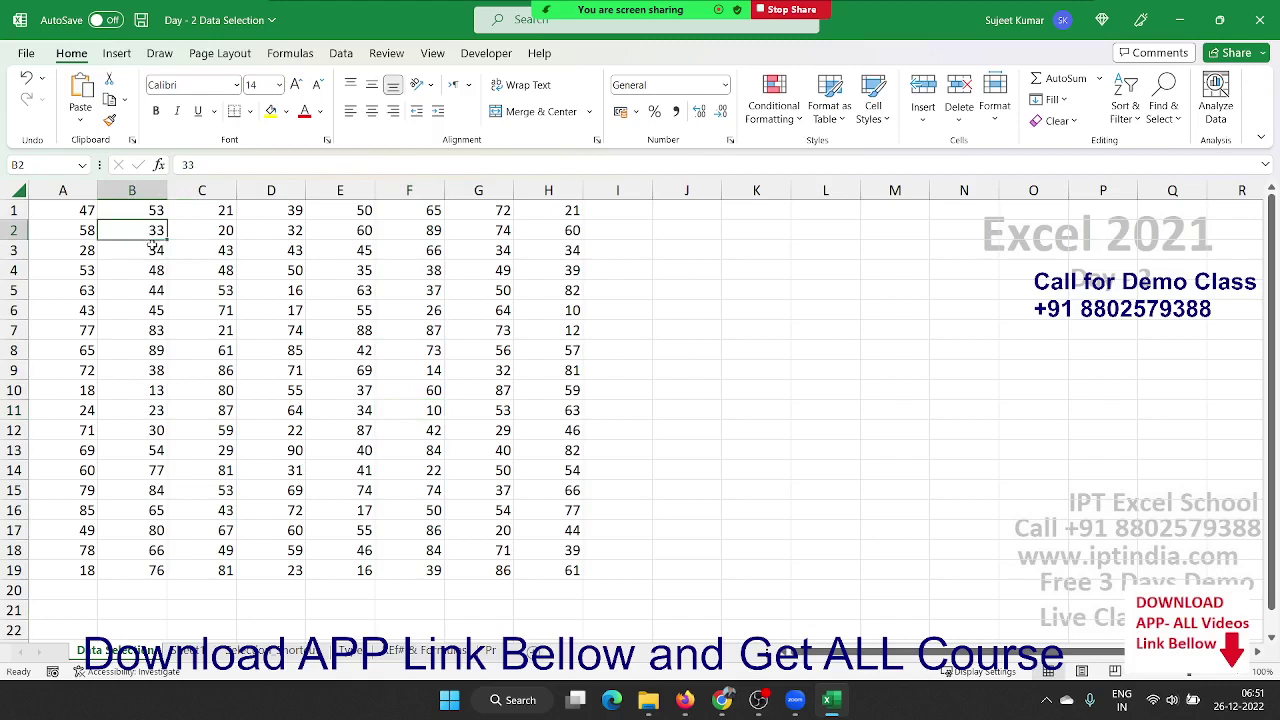
{"action": "left_click", "coordinate": [122, 304], "text": "ctrl"}
{"action": "left_click", "coordinate": [126, 394], "text": "ctrl"}
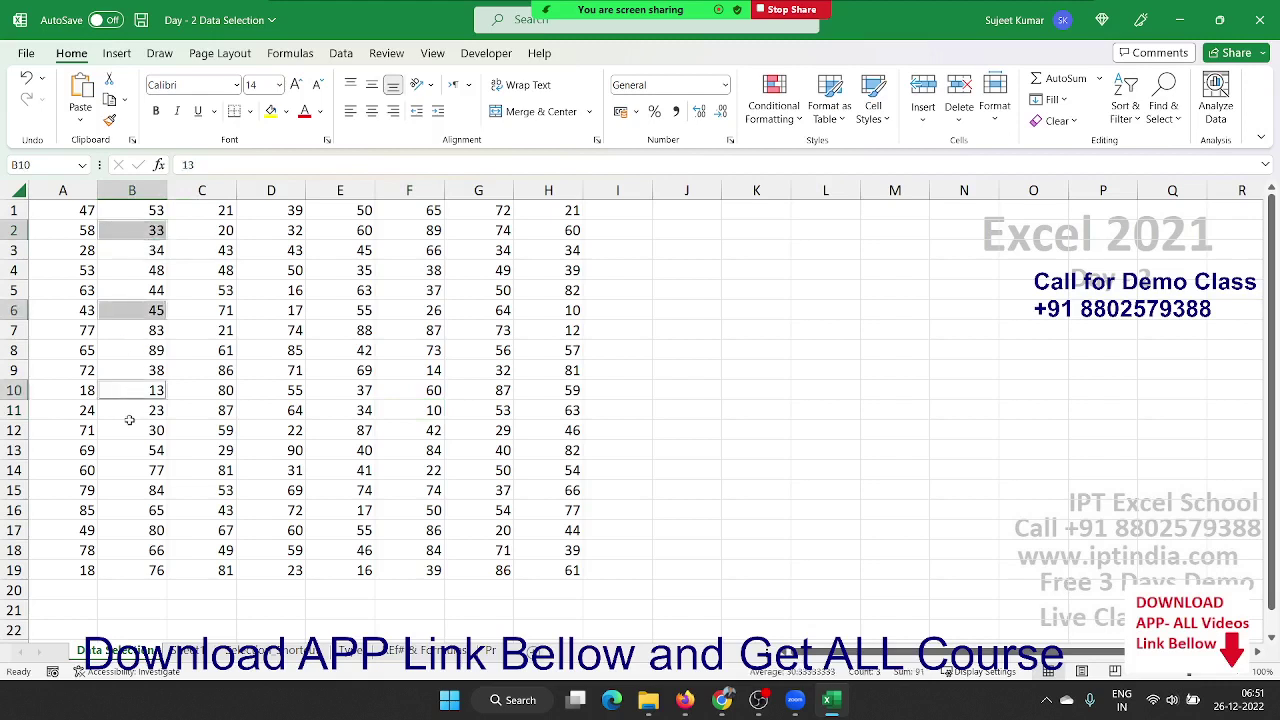
{"action": "left_click", "coordinate": [126, 489], "text": "ctrl"}
{"action": "left_click", "coordinate": [134, 568], "text": "ctrl"}
{"action": "left_click", "coordinate": [292, 576], "text": "ctrl"}
{"action": "left_click", "coordinate": [498, 568], "text": "ctrl"}
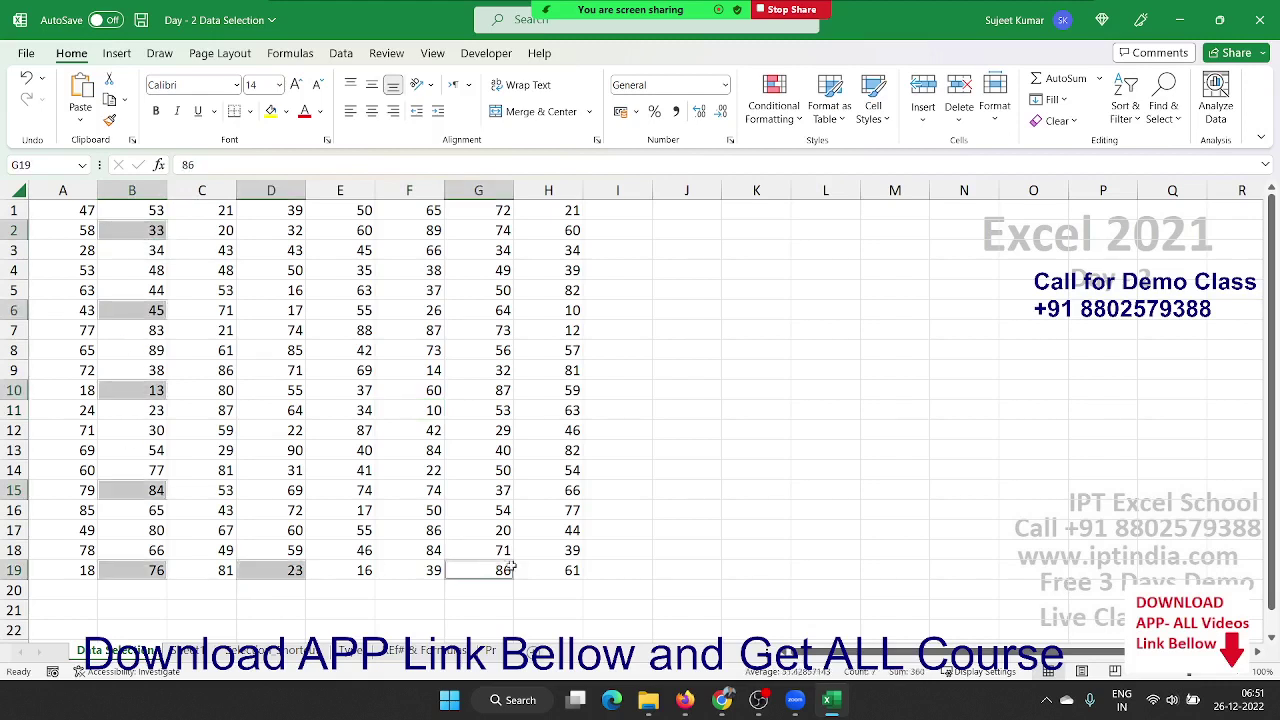
{"action": "left_click", "coordinate": [562, 549], "text": "ctrl"}
{"action": "left_click", "coordinate": [548, 429], "text": "ctrl"}
{"action": "left_click", "coordinate": [550, 310], "text": "ctrl"}
{"action": "left_click", "coordinate": [544, 249], "text": "ctrl"}
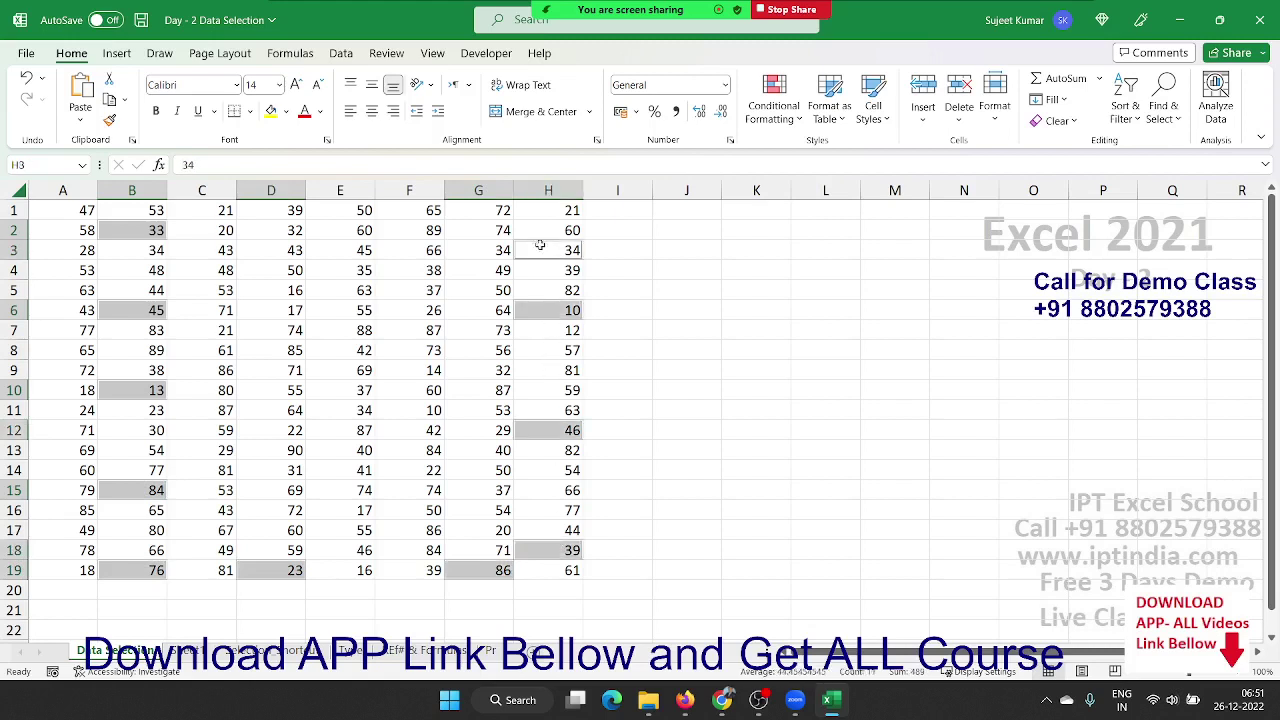
{"action": "left_click", "coordinate": [467, 271], "text": "ctrl"}
{"action": "left_click", "coordinate": [425, 369], "text": "ctrl"}
{"action": "left_click", "coordinate": [362, 446], "text": "ctrl"}
{"action": "left_click", "coordinate": [298, 392], "text": "ctrl"}
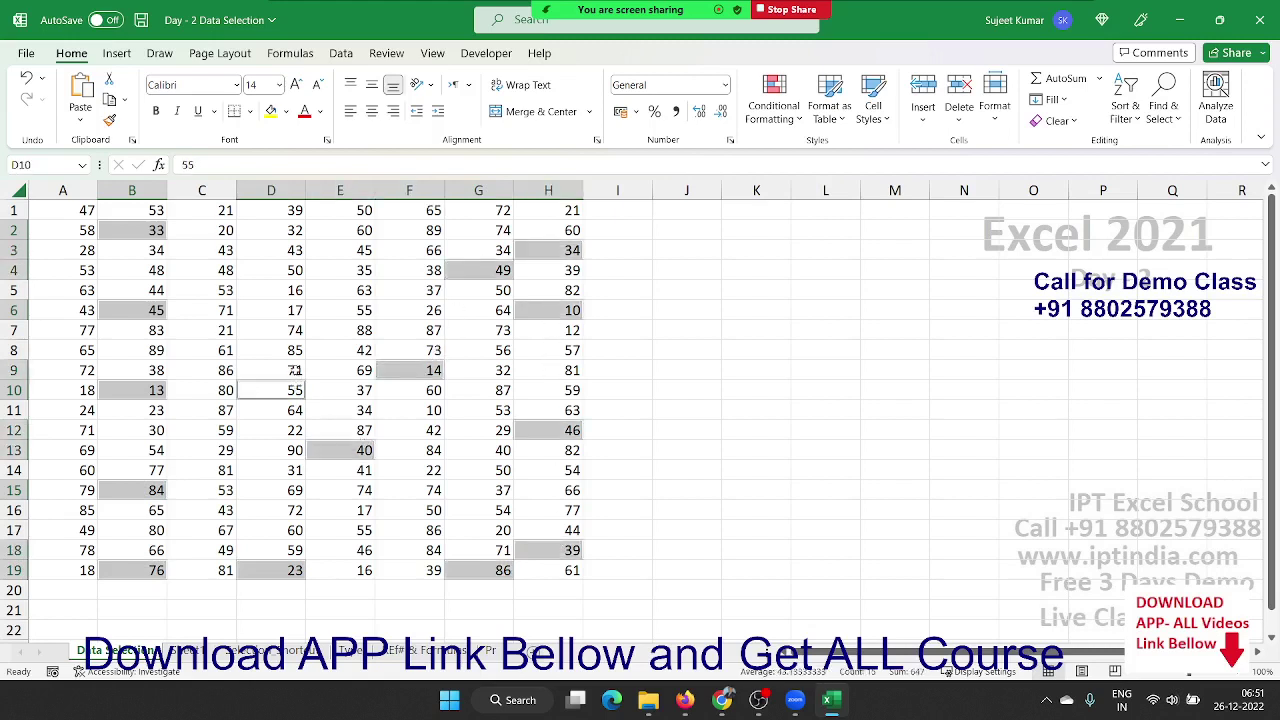
{"action": "left_click", "coordinate": [257, 268], "text": "ctrl"}
{"action": "left_click", "coordinate": [218, 230], "text": "ctrl"}
{"action": "left_click", "coordinate": [194, 325], "text": "ctrl"}
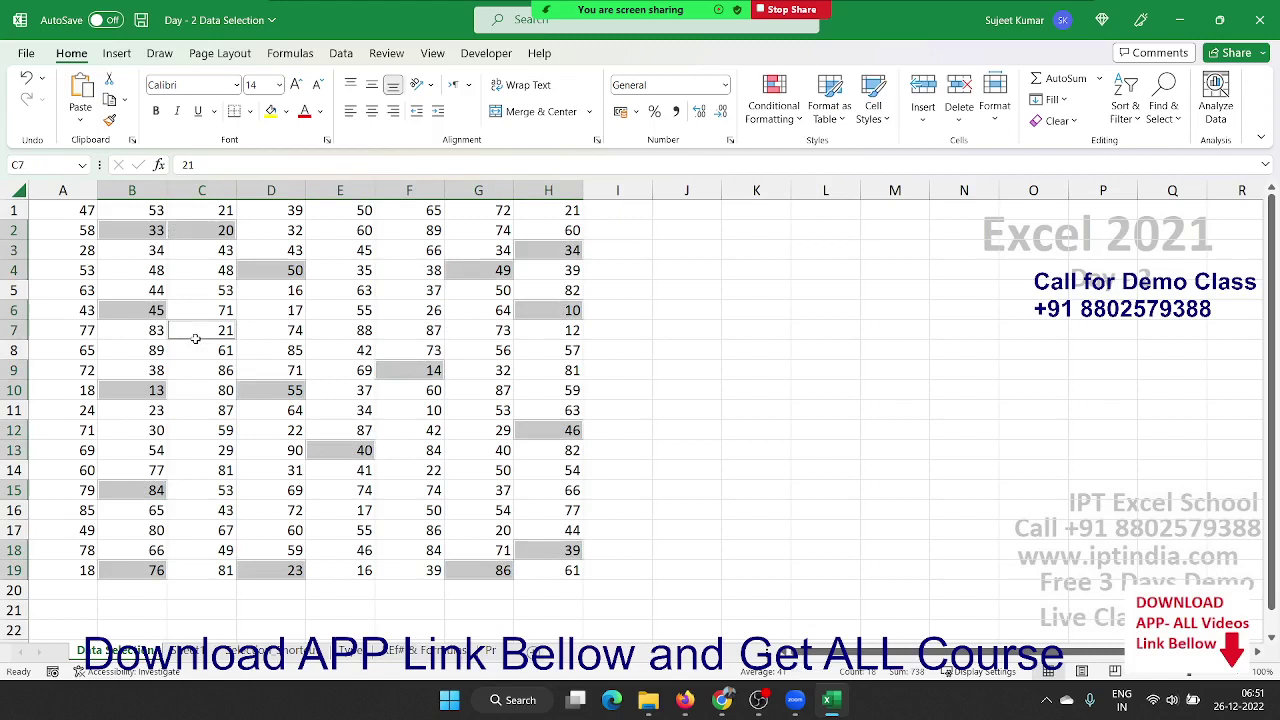
{"action": "left_click", "coordinate": [200, 462], "text": "ctrl"}
{"action": "left_click", "coordinate": [296, 489], "text": "ctrl"}
{"action": "left_click", "coordinate": [416, 508], "text": "ctrl"}
{"action": "left_click", "coordinate": [456, 412], "text": "ctrl"}
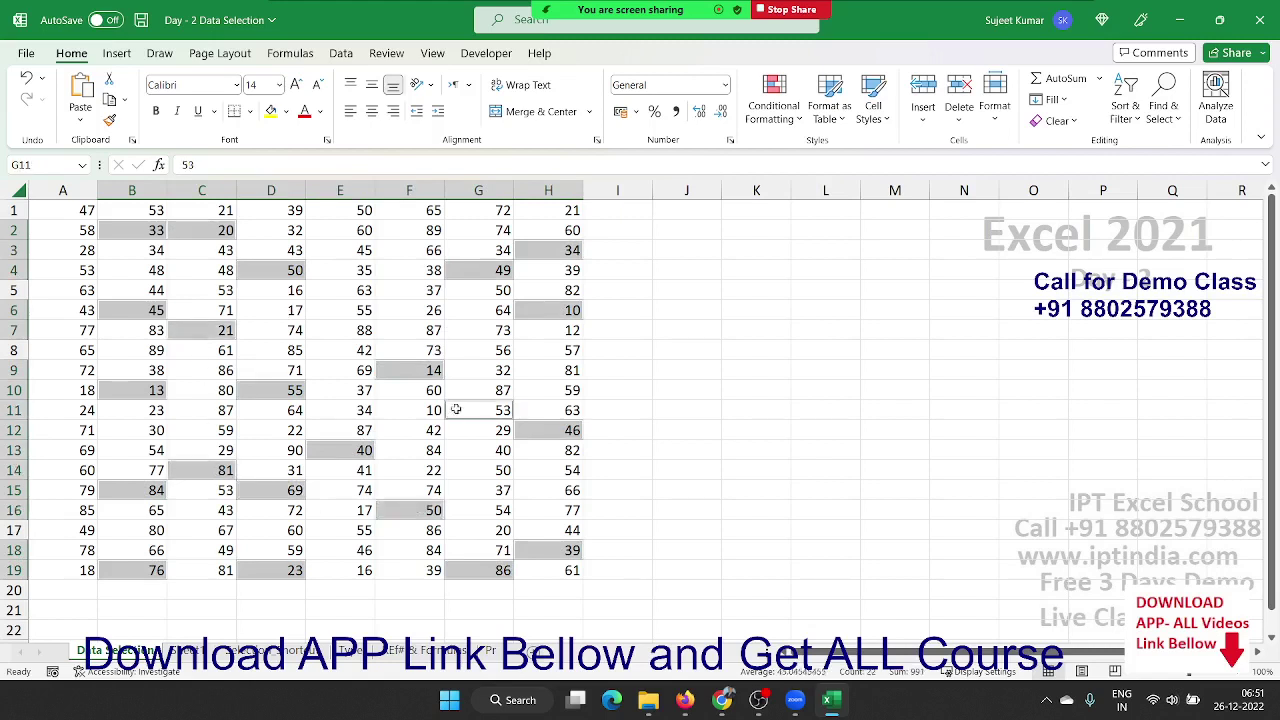
{"action": "left_click", "coordinate": [436, 314], "text": "ctrl"}
{"action": "left_click", "coordinate": [377, 253], "text": "ctrl"}
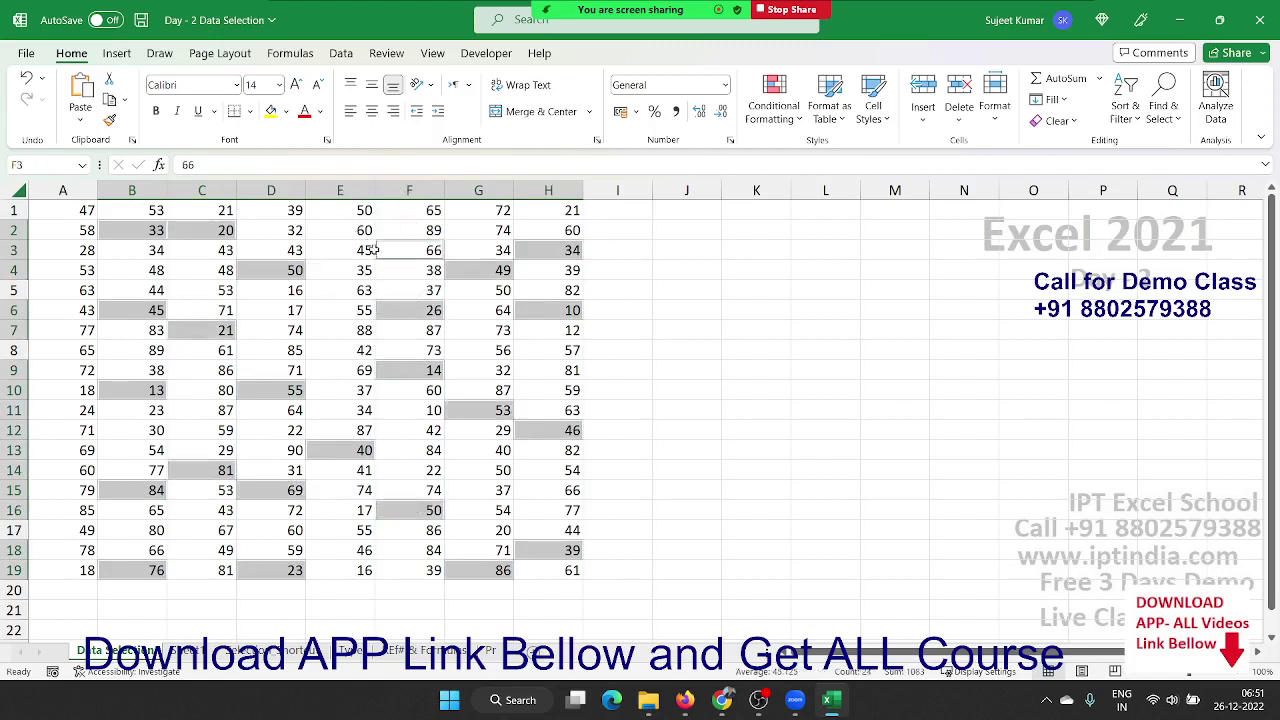
{"action": "key", "text": "ctrl+c"}
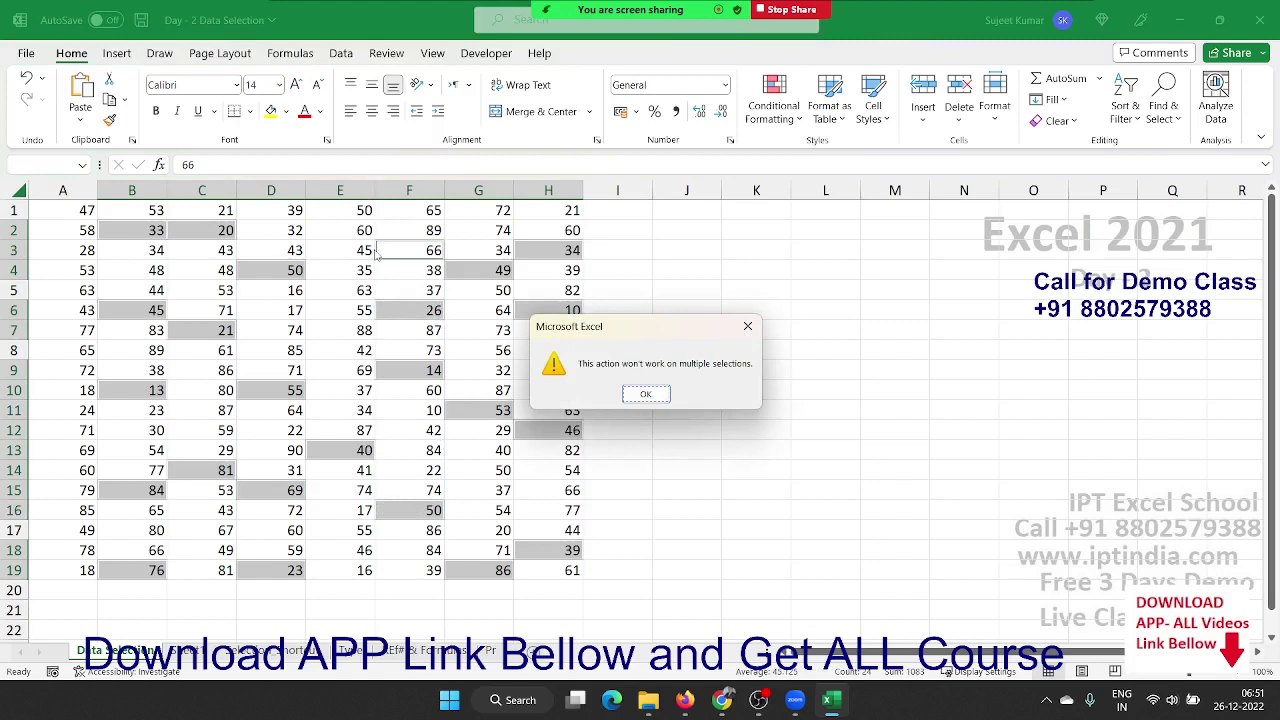
{"action": "key", "text": "Return"}
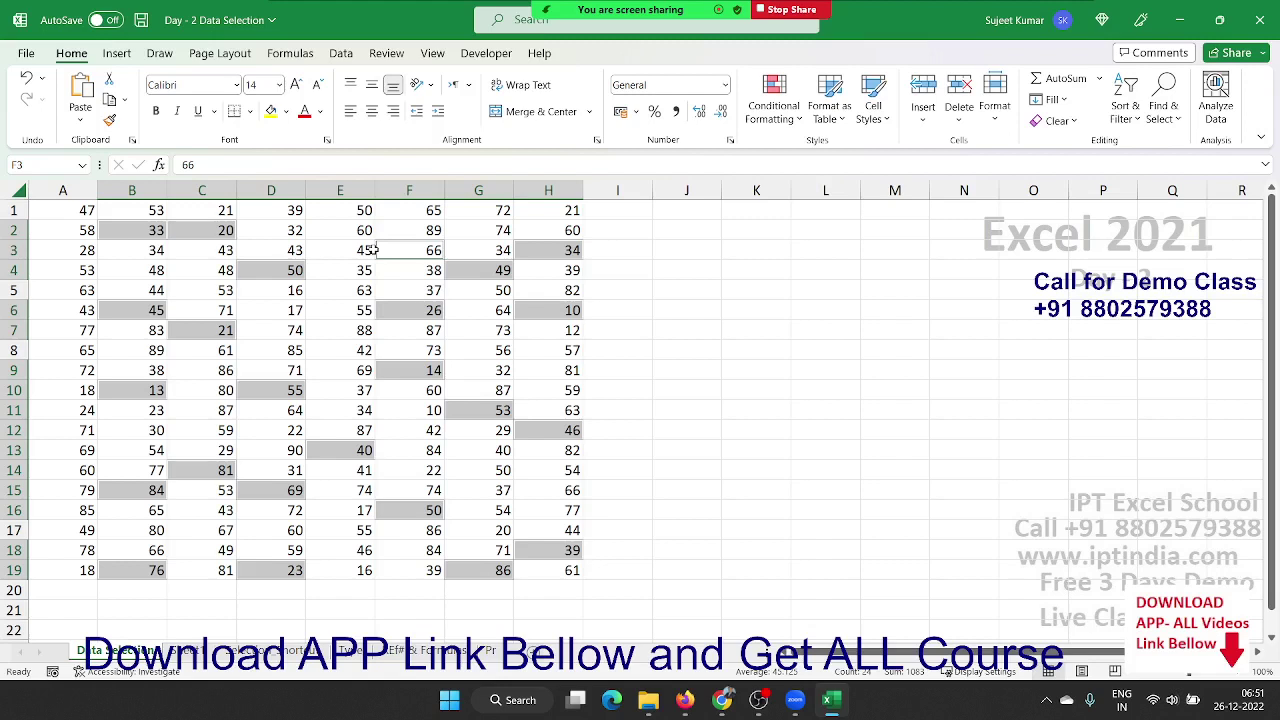
{"action": "left_click", "coordinate": [352, 249]}
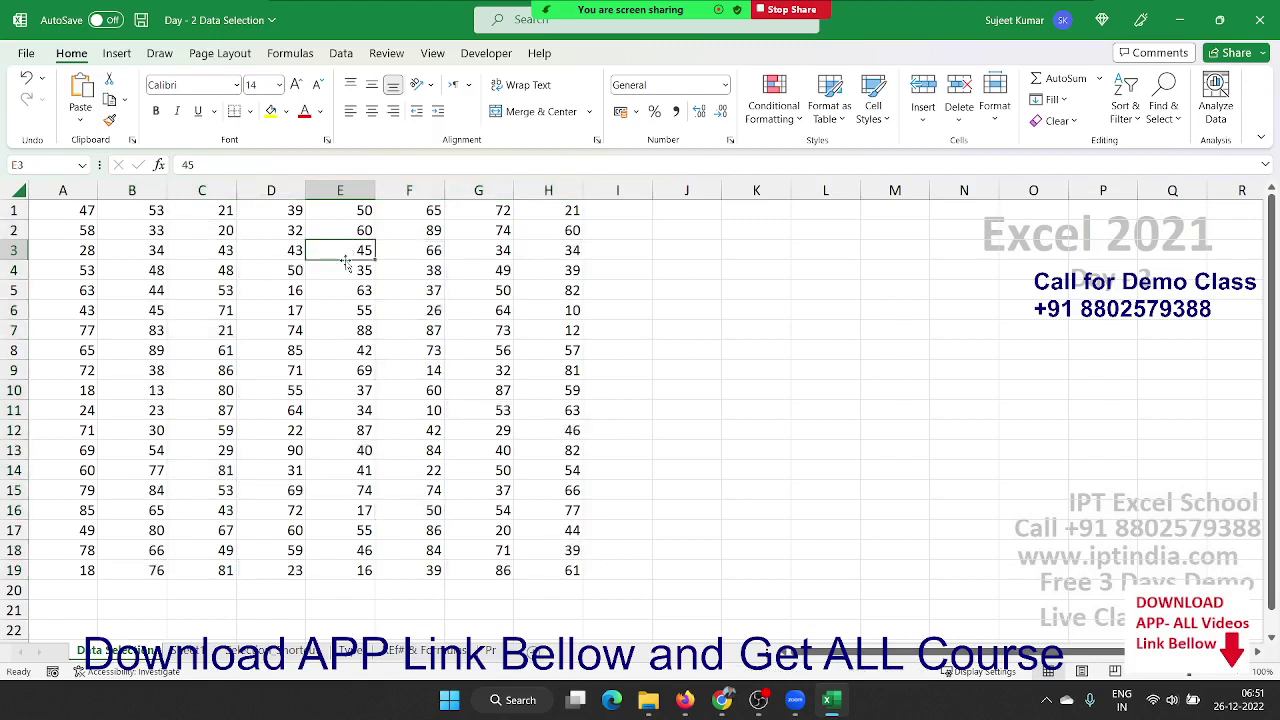
{"action": "left_click", "coordinate": [44, 234]}
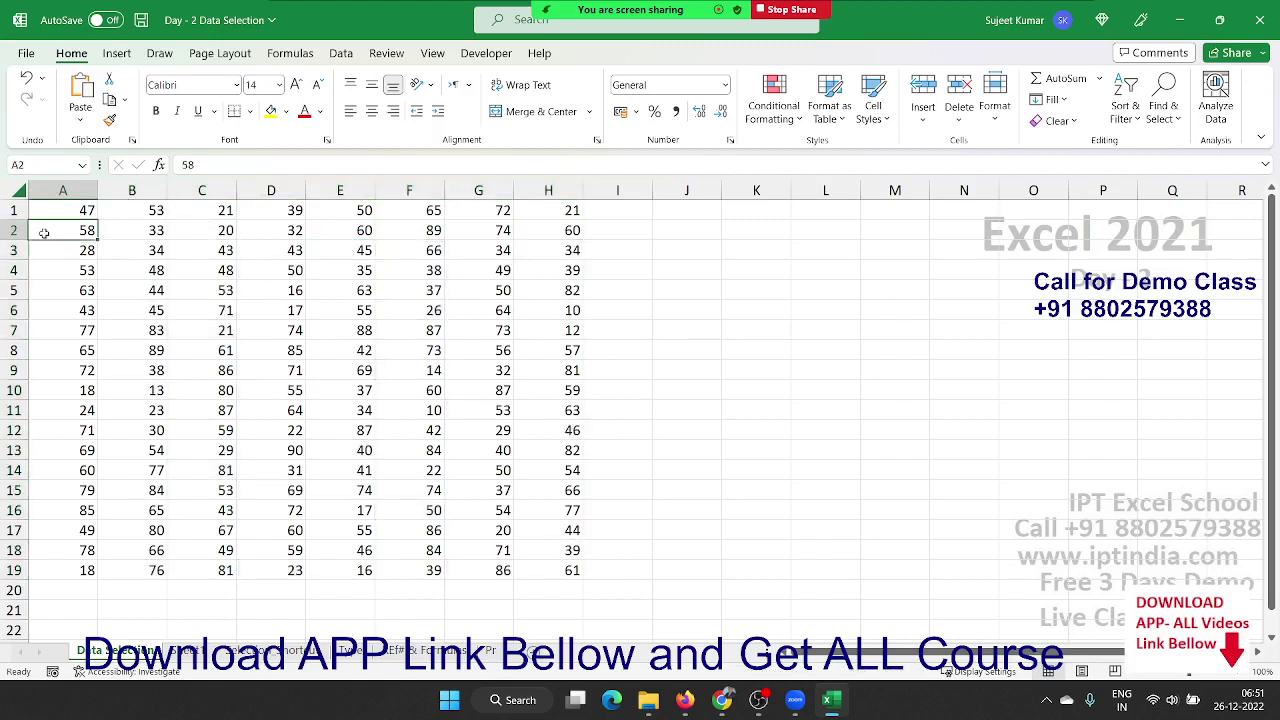
{"action": "left_click", "coordinate": [224, 234], "text": "ctrl"}
{"action": "left_click", "coordinate": [353, 231], "text": "ctrl"}
{"action": "left_click", "coordinate": [443, 233], "text": "ctrl"}
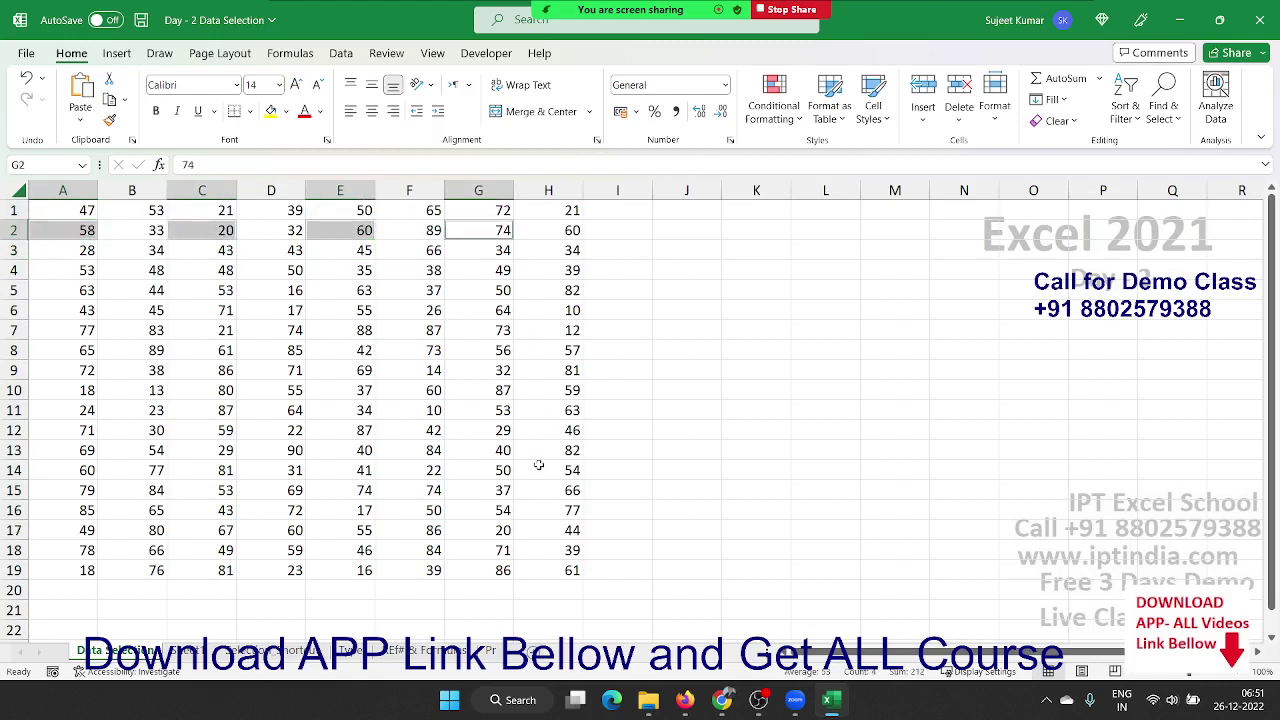
{"action": "key", "text": "ctrl+c"}
{"action": "key", "text": "Escape"}
{"action": "left_click", "coordinate": [466, 307]}
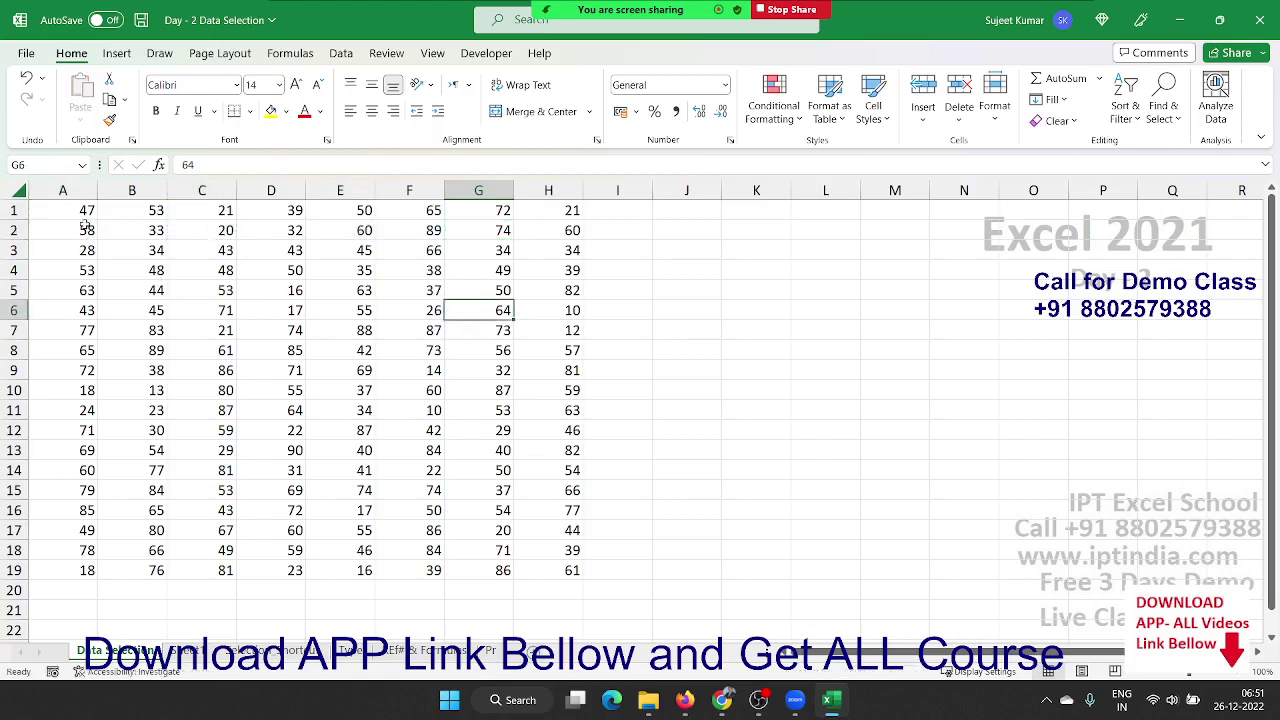
{"action": "left_click_drag", "start_coordinate": [85, 210], "coordinate": [85, 290]}
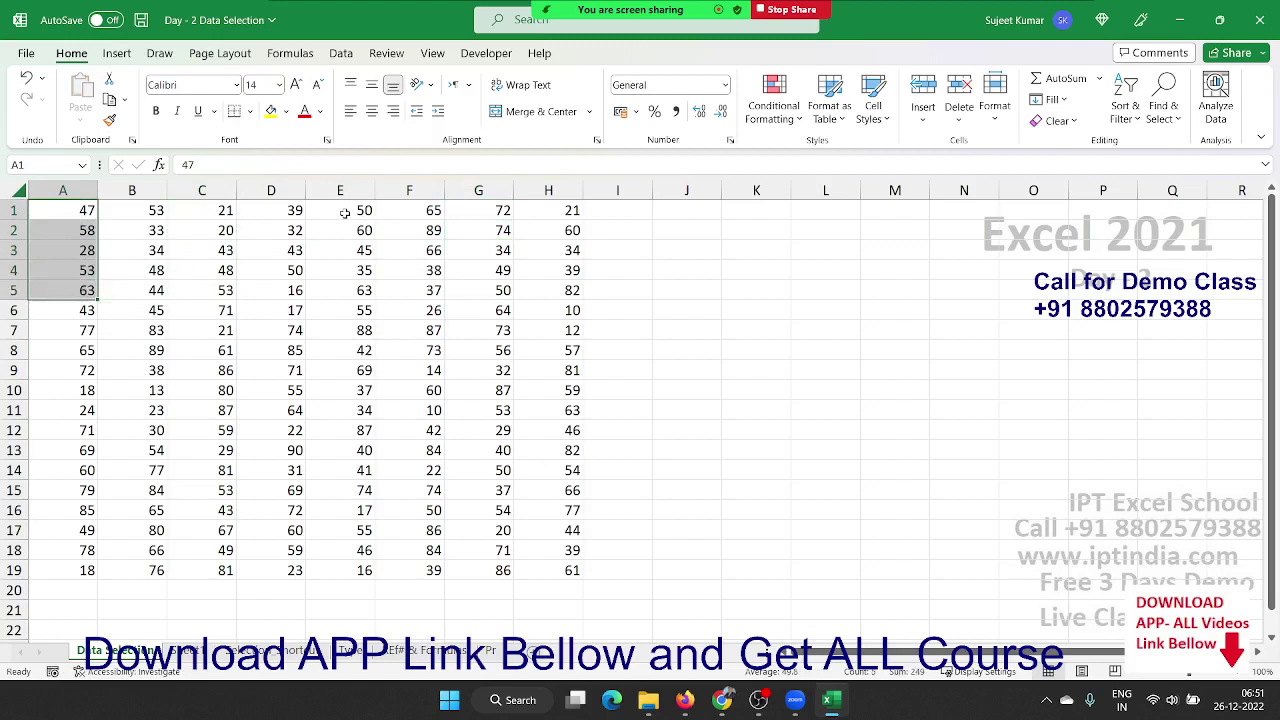
{"action": "left_click_drag", "start_coordinate": [344, 213], "coordinate": [348, 290], "text": "ctrl"}
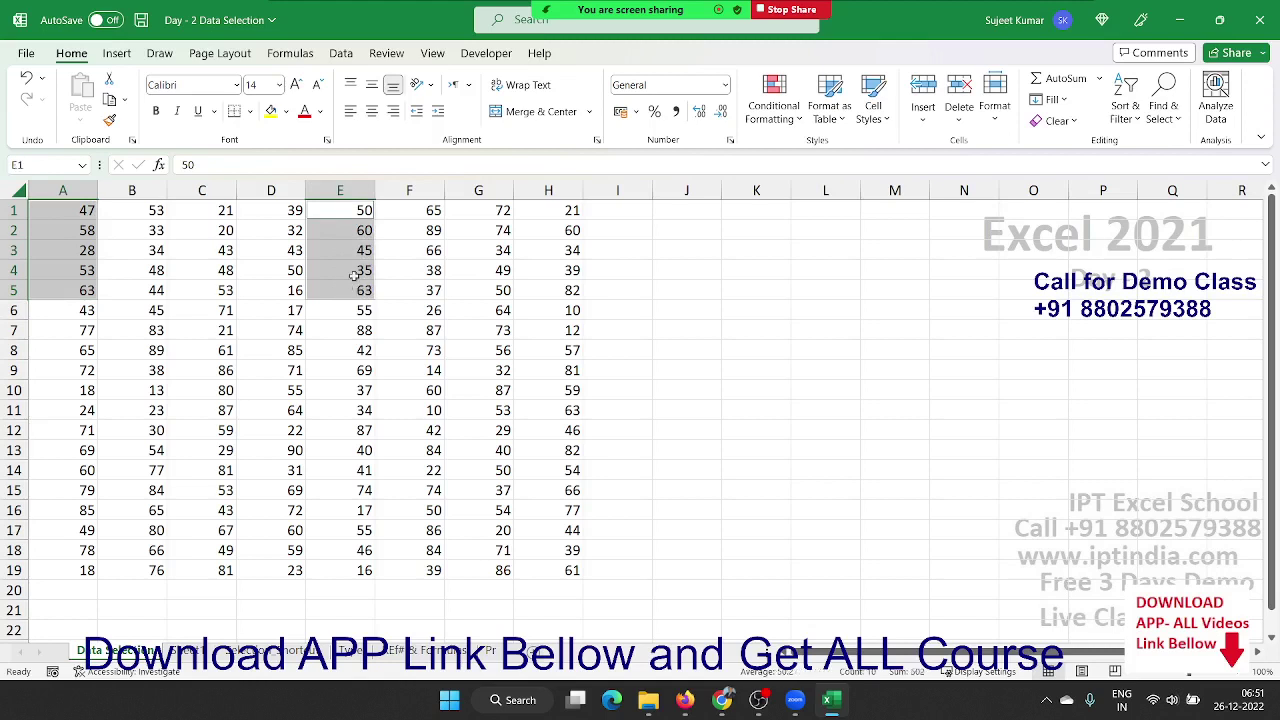
{"action": "left_click_drag", "start_coordinate": [490, 210], "coordinate": [497, 292], "text": "ctrl"}
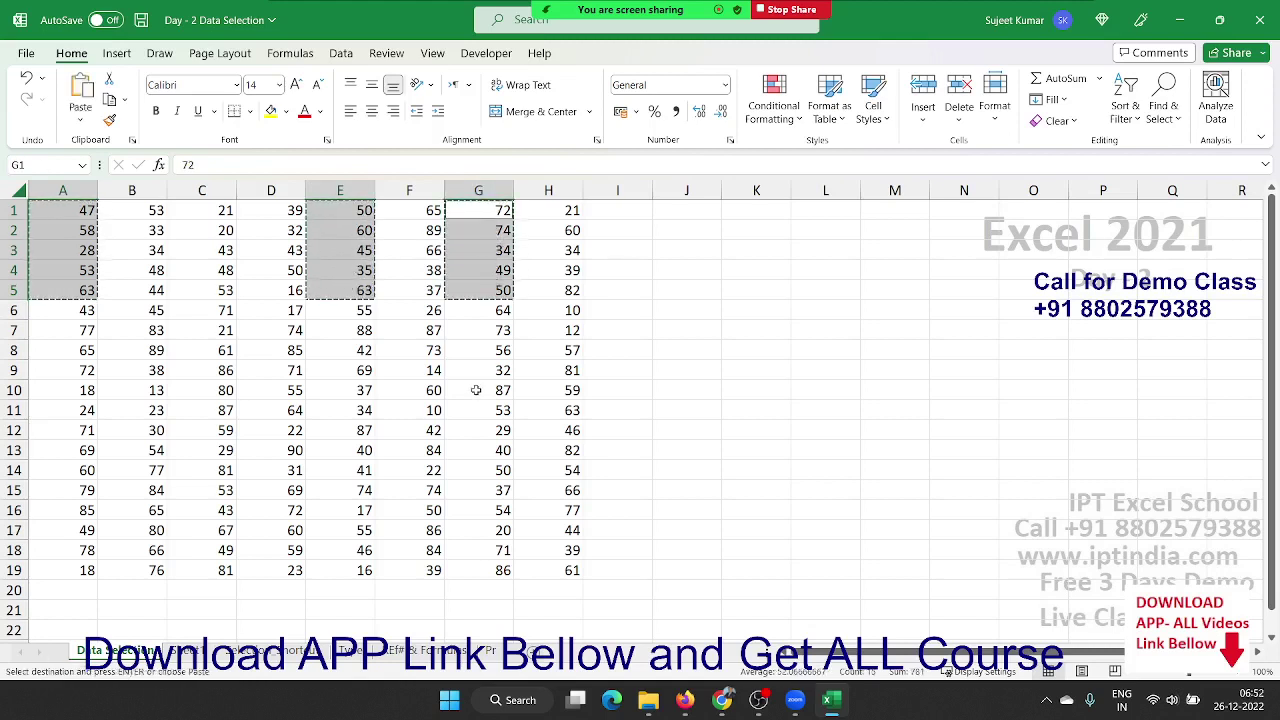
{"action": "left_click", "coordinate": [397, 381]}
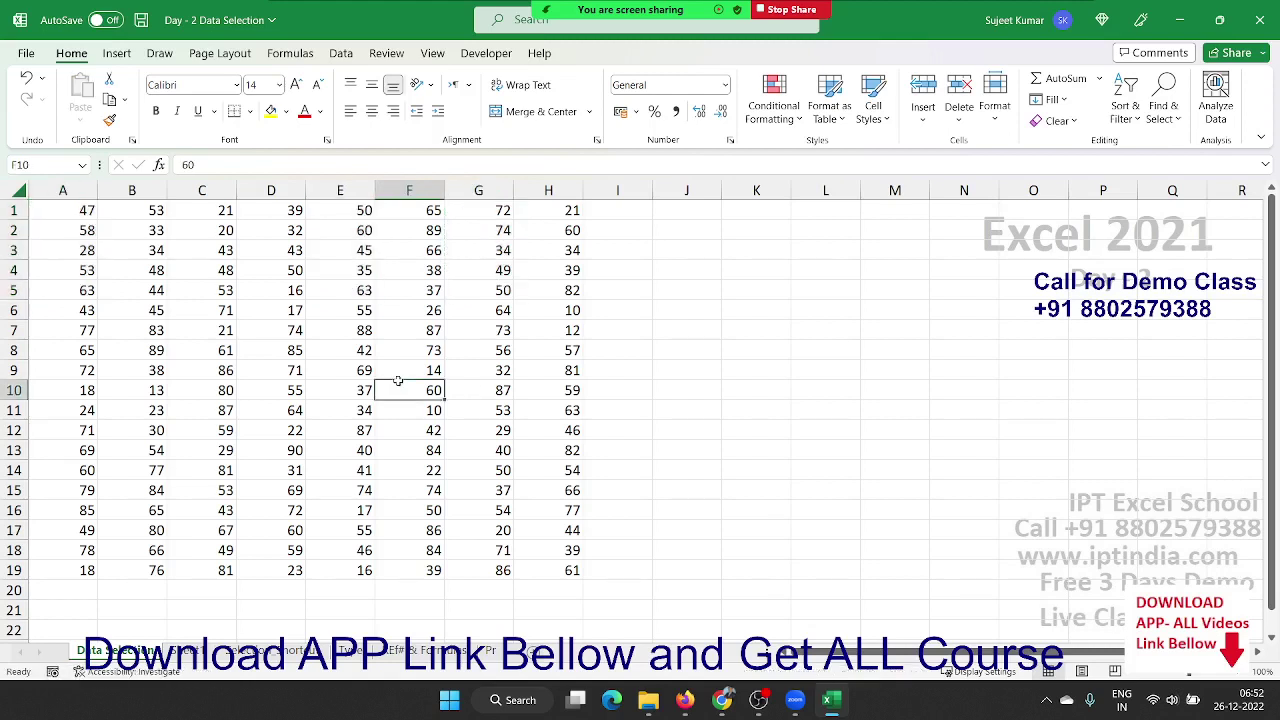
Paste the values of A2, C2, E2 and G2 into J2:M2, then open a blank Book1
{"action": "left_click", "coordinate": [70, 237]}
{"action": "left_click", "coordinate": [202, 228], "text": "ctrl"}
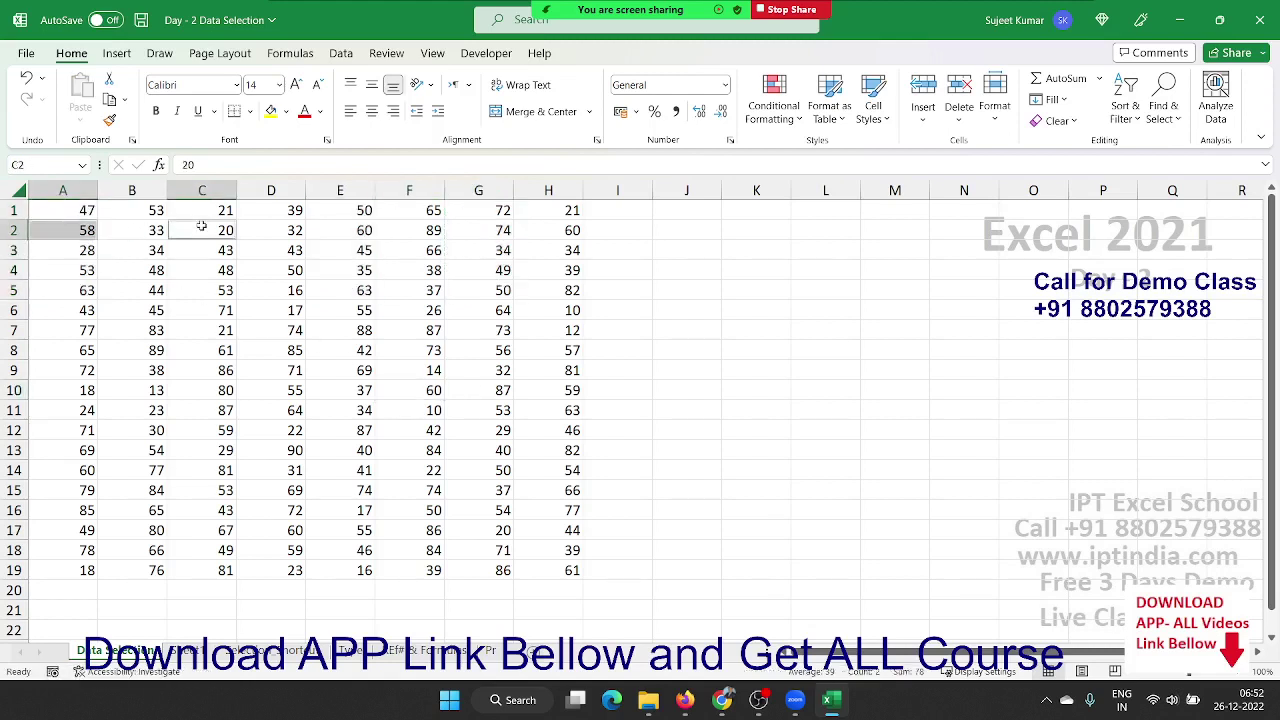
{"action": "left_click", "coordinate": [341, 227], "text": "ctrl"}
{"action": "left_click", "coordinate": [477, 228], "text": "ctrl"}
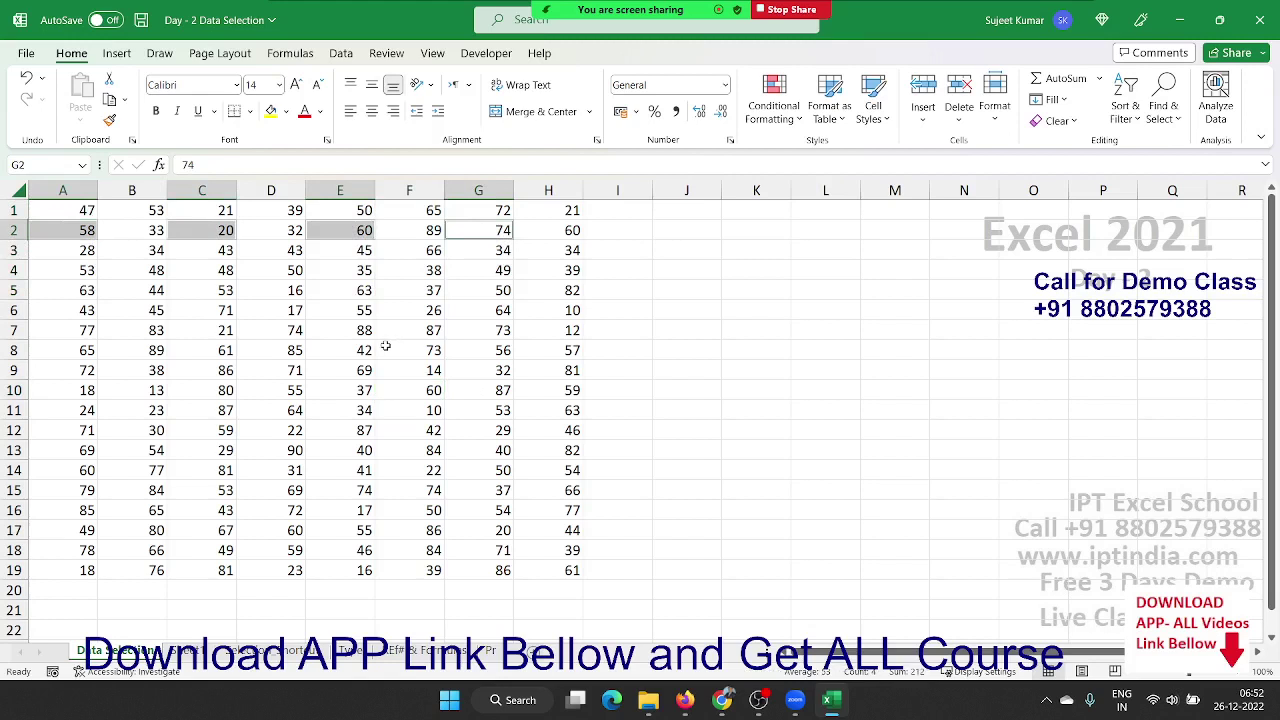
{"action": "key", "text": "ctrl+c"}
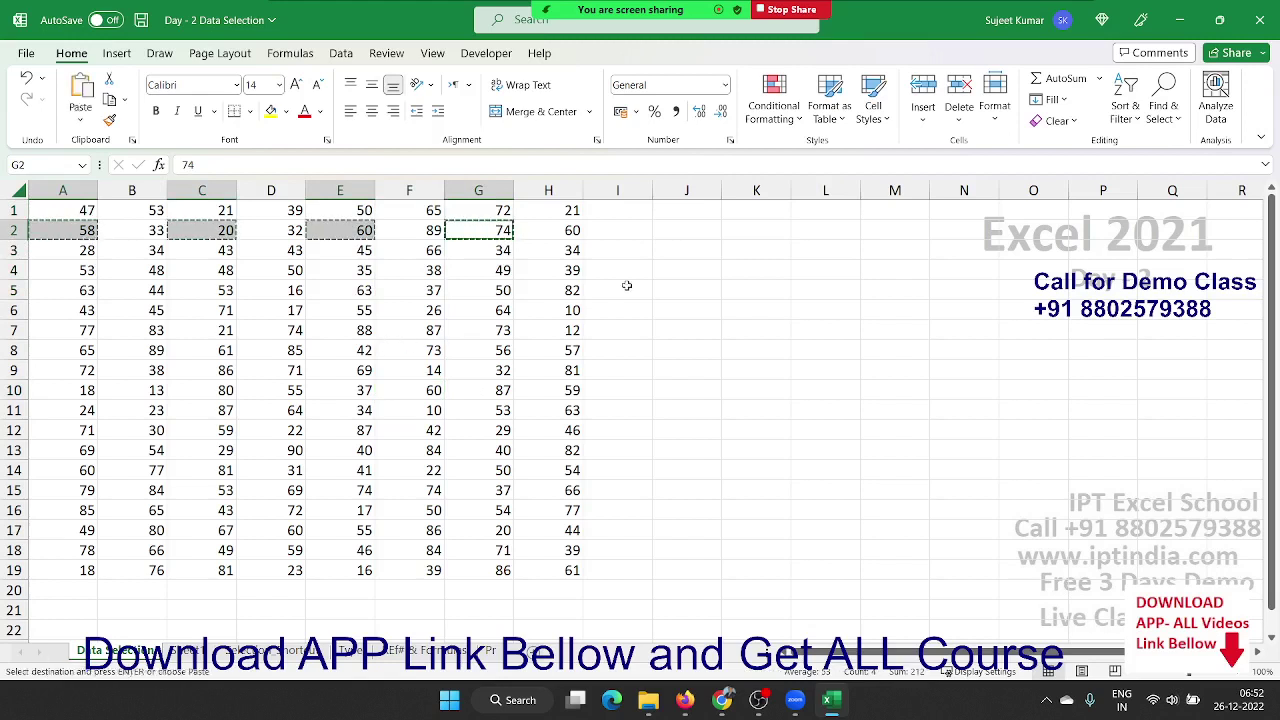
{"action": "left_click", "coordinate": [689, 230]}
{"action": "key", "text": "ctrl+v"}
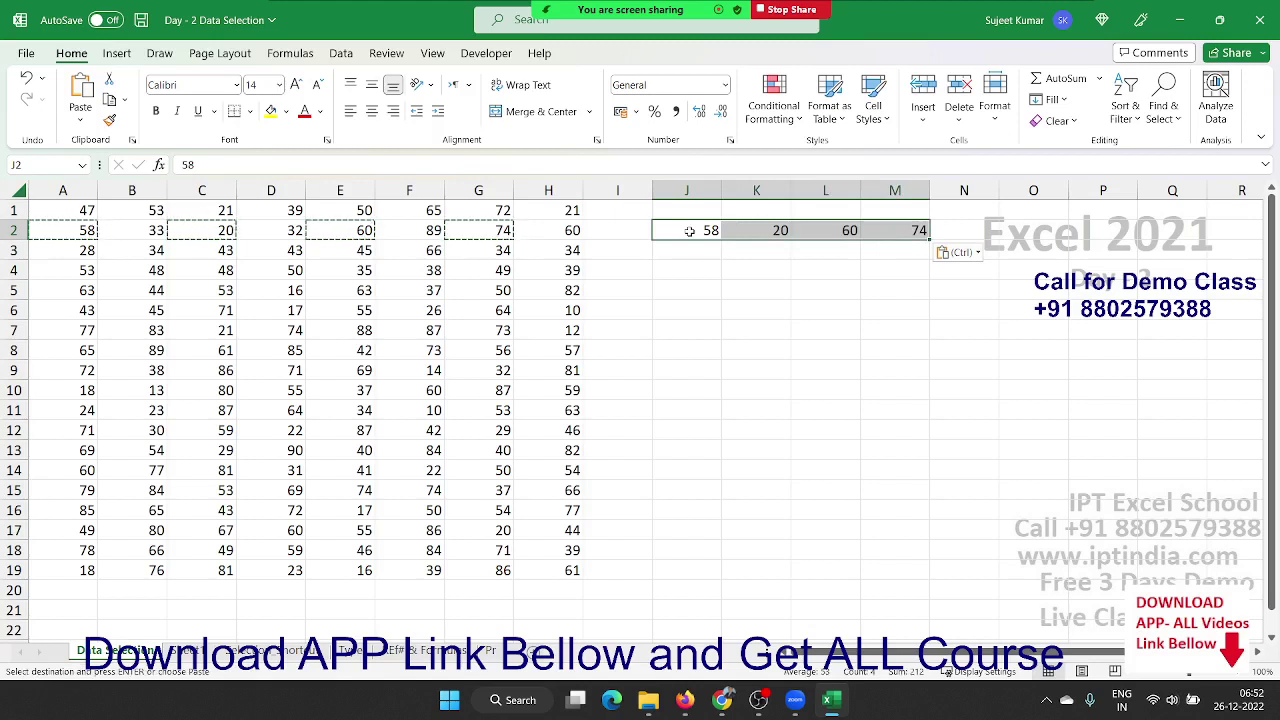
{"action": "key", "text": "ctrl+n"}
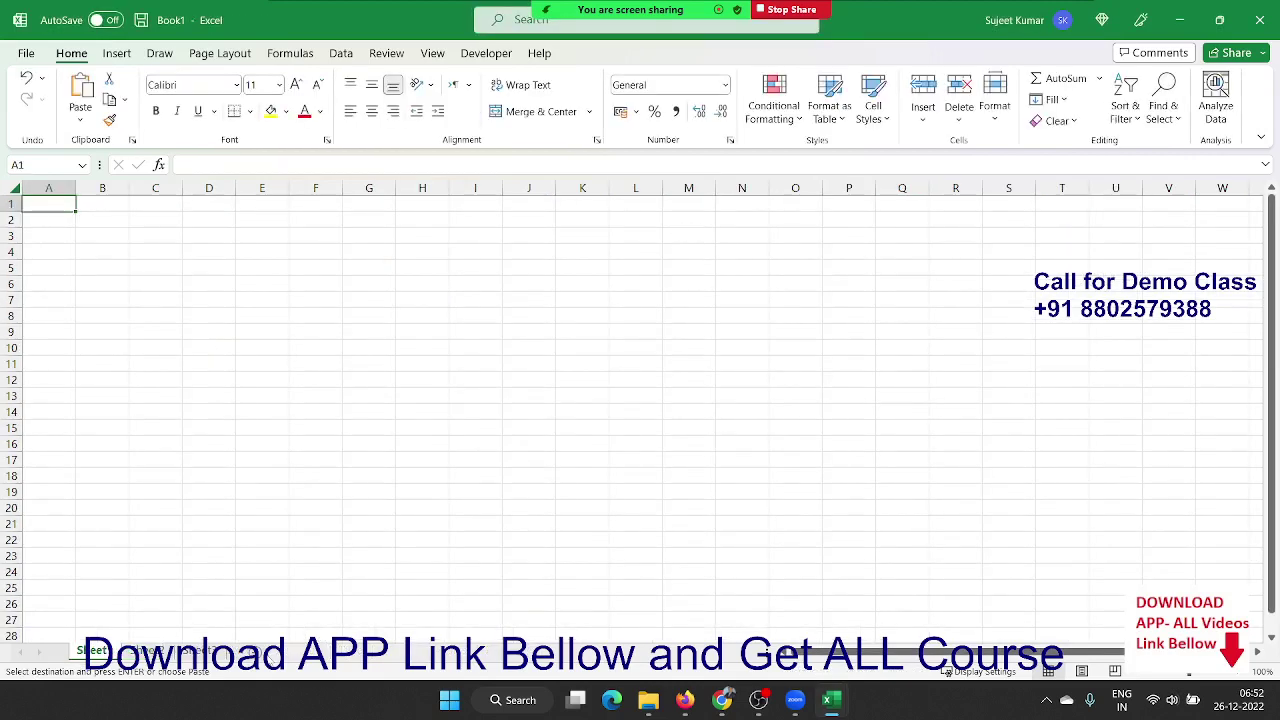
Add four new worksheets to Book1 and group all the sheets together
{"action": "left_click", "coordinate": [270, 651]}
{"action": "left_click", "coordinate": [310, 636]}
{"action": "left_click", "coordinate": [312, 651]}
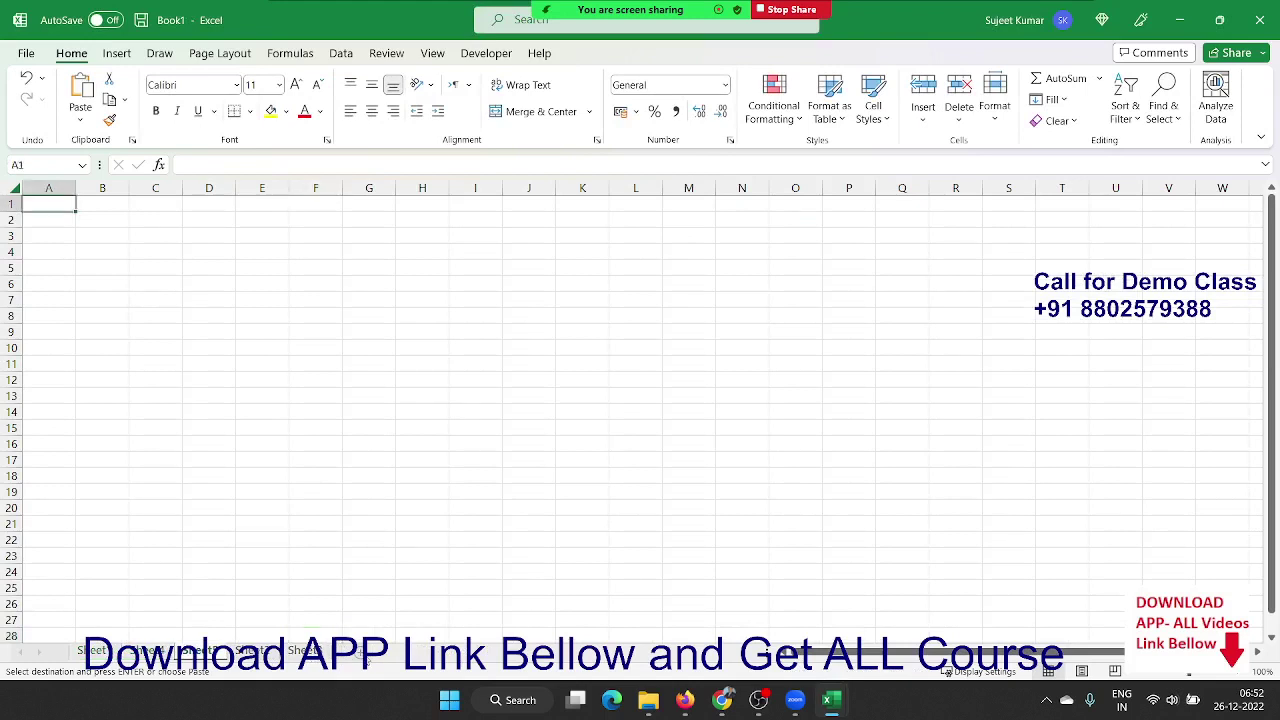
{"action": "left_click", "coordinate": [362, 651]}
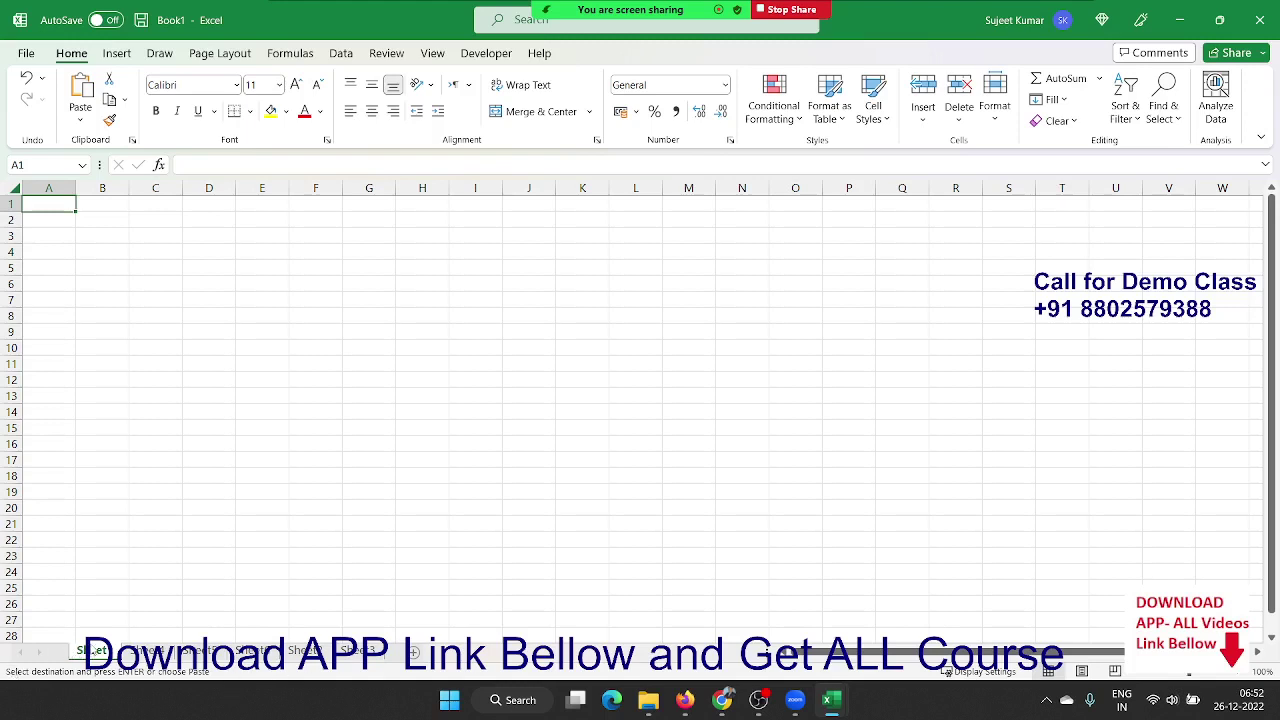
{"action": "left_click", "coordinate": [348, 652], "text": "shift"}
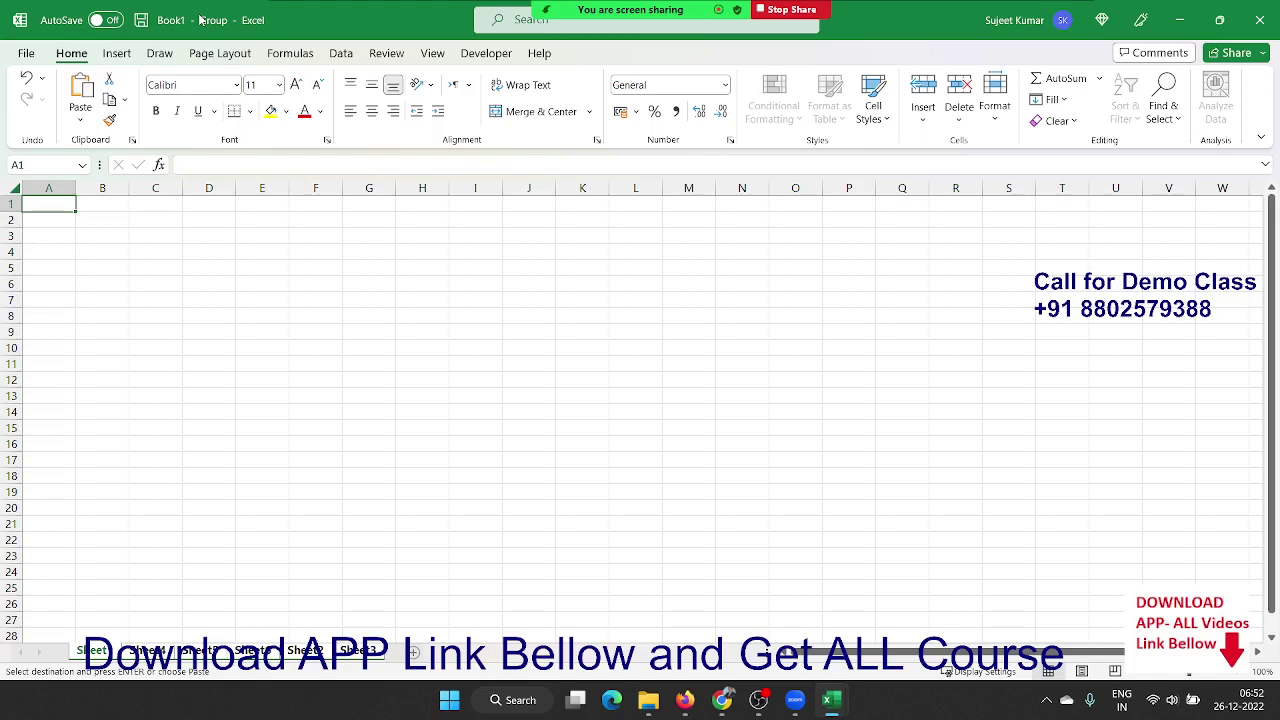
Enter the label 'Date' in cell A2
{"action": "left_click", "coordinate": [42, 222]}
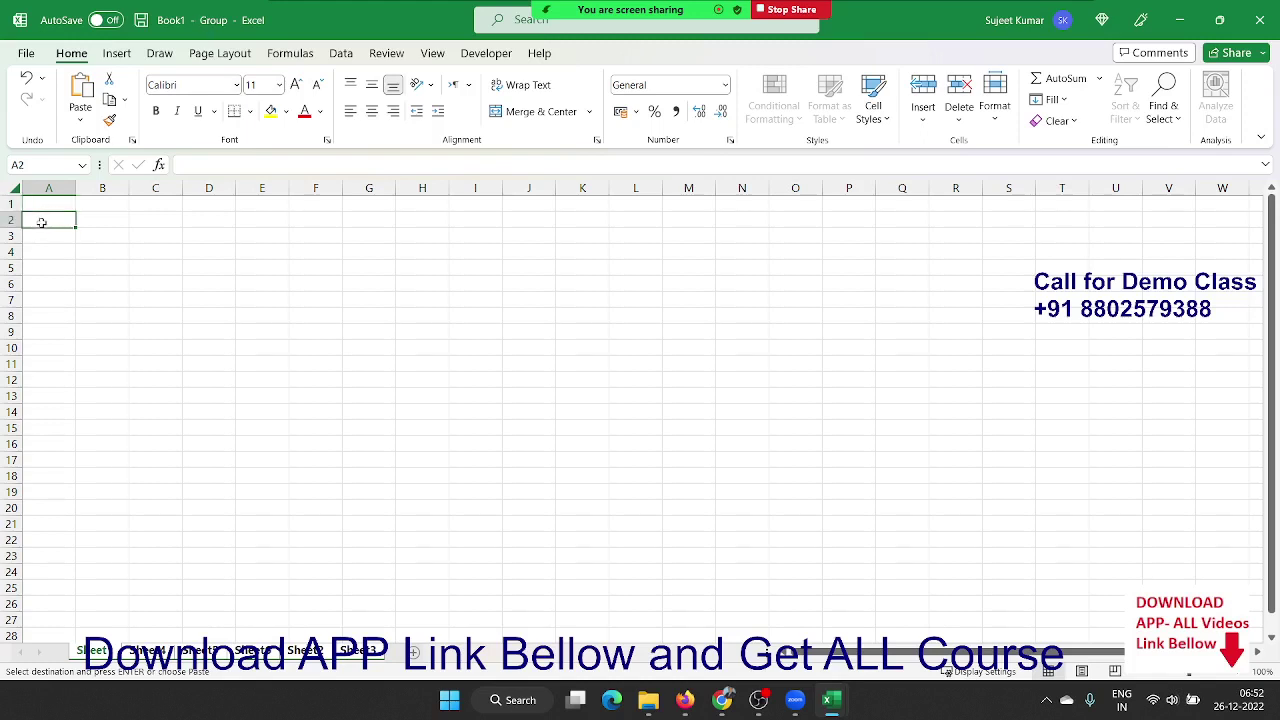
{"action": "type", "text": "Date"}
{"action": "key", "text": "Tab"}
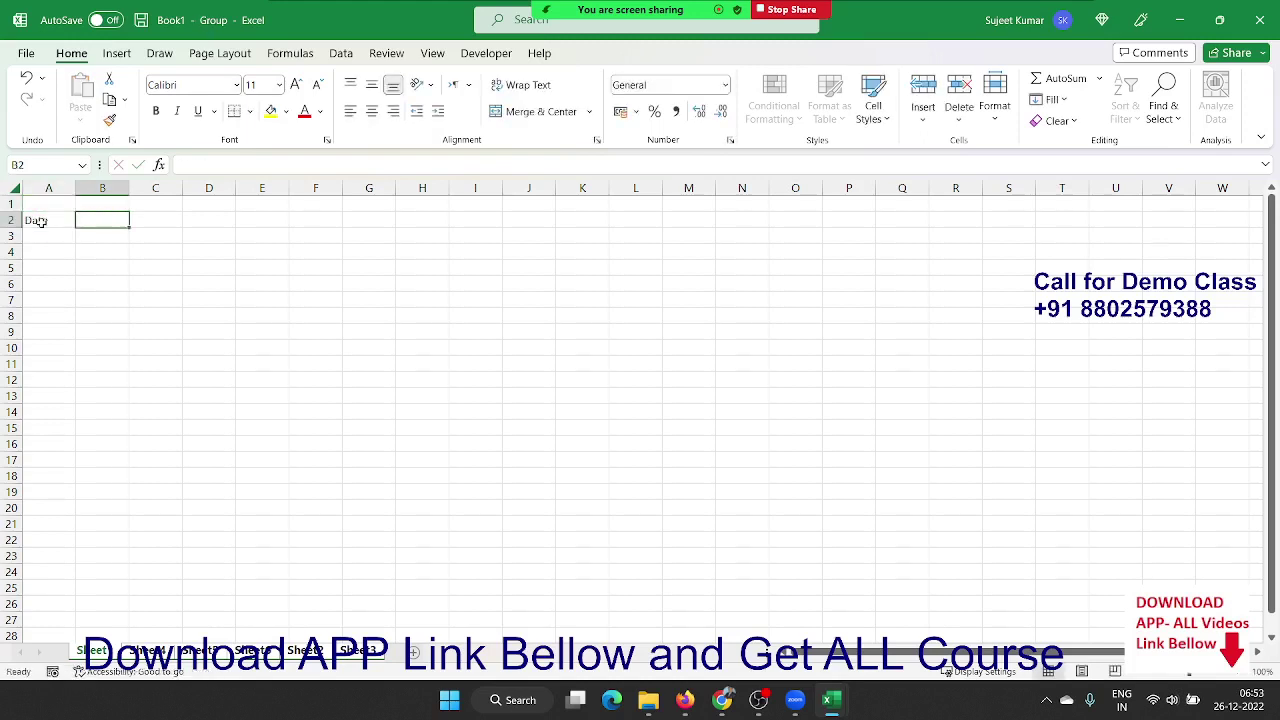
Fill B2 with today's date, 26-12-2022, replacing a trial time entry
{"action": "key", "text": "ctrl+shift+semicolon"}
{"action": "key", "text": "Return"}
{"action": "key", "text": "Up"}
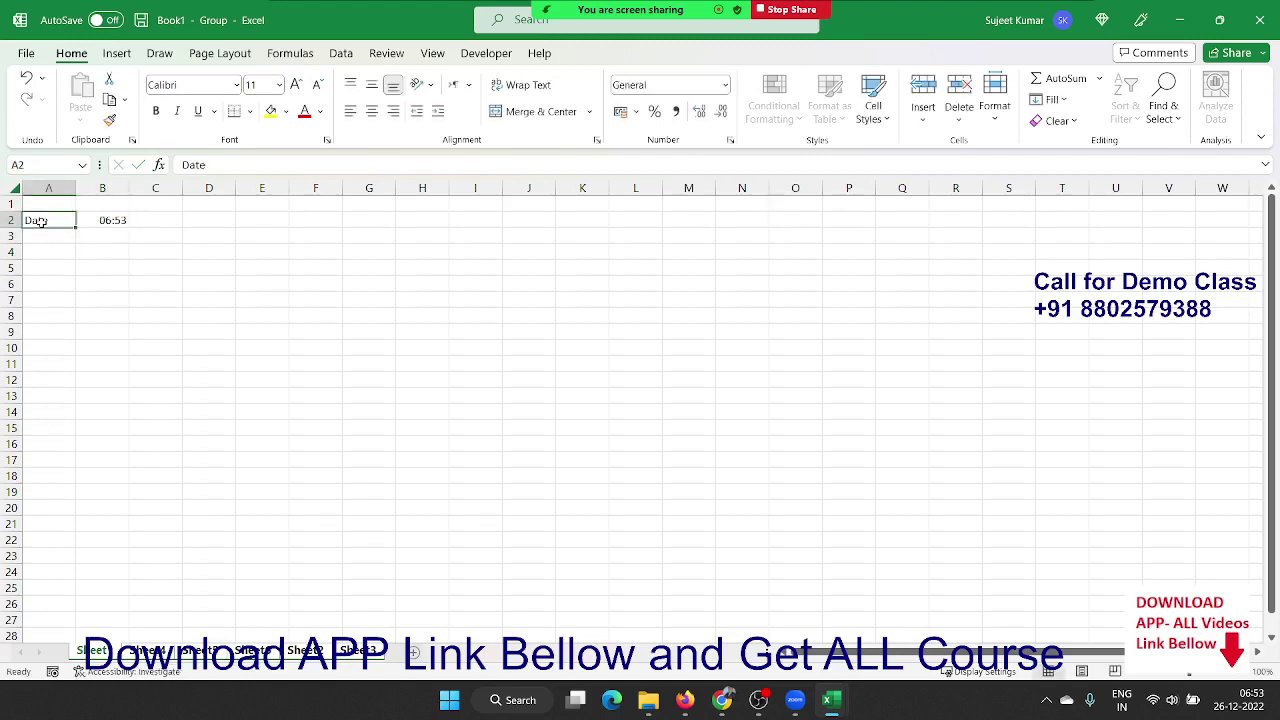
{"action": "key", "text": "Right"}
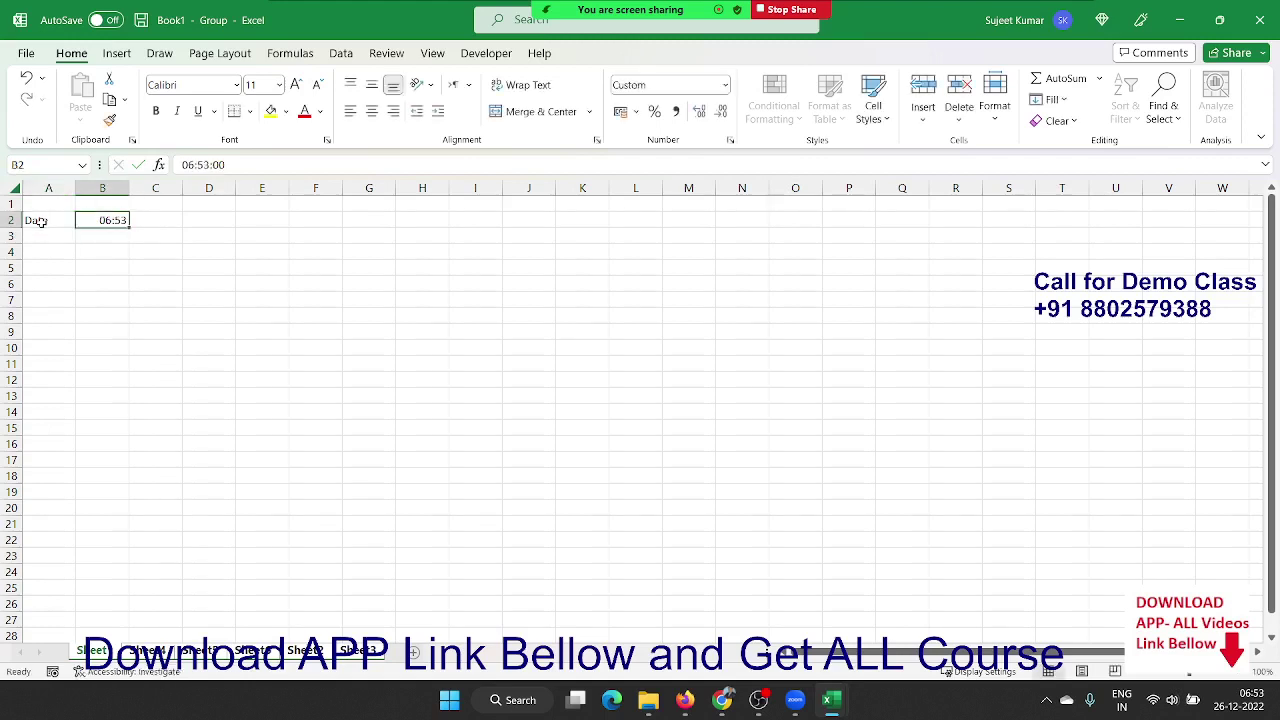
{"action": "key", "text": "ctrl+shift+semicolon"}
{"action": "key", "text": "ctrl+Return"}
{"action": "key", "text": "ctrl+semicolon"}
{"action": "key", "text": "Return"}
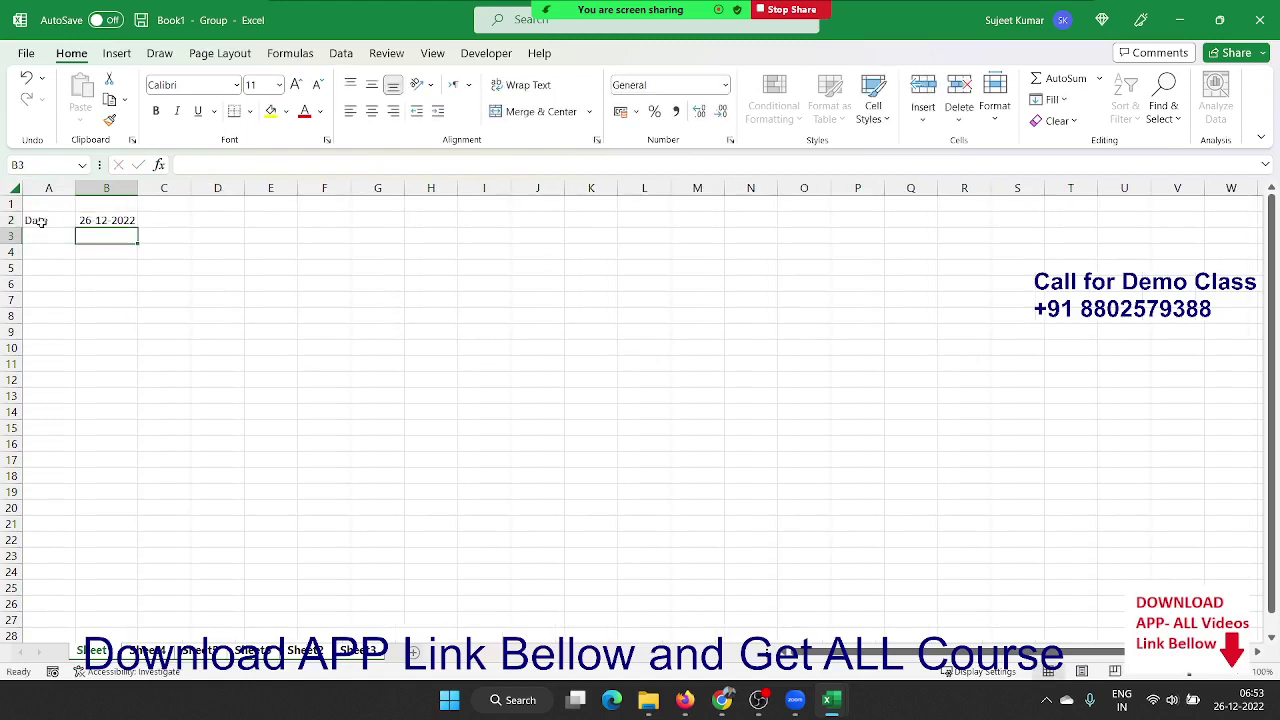
{"action": "key", "text": "Up"}
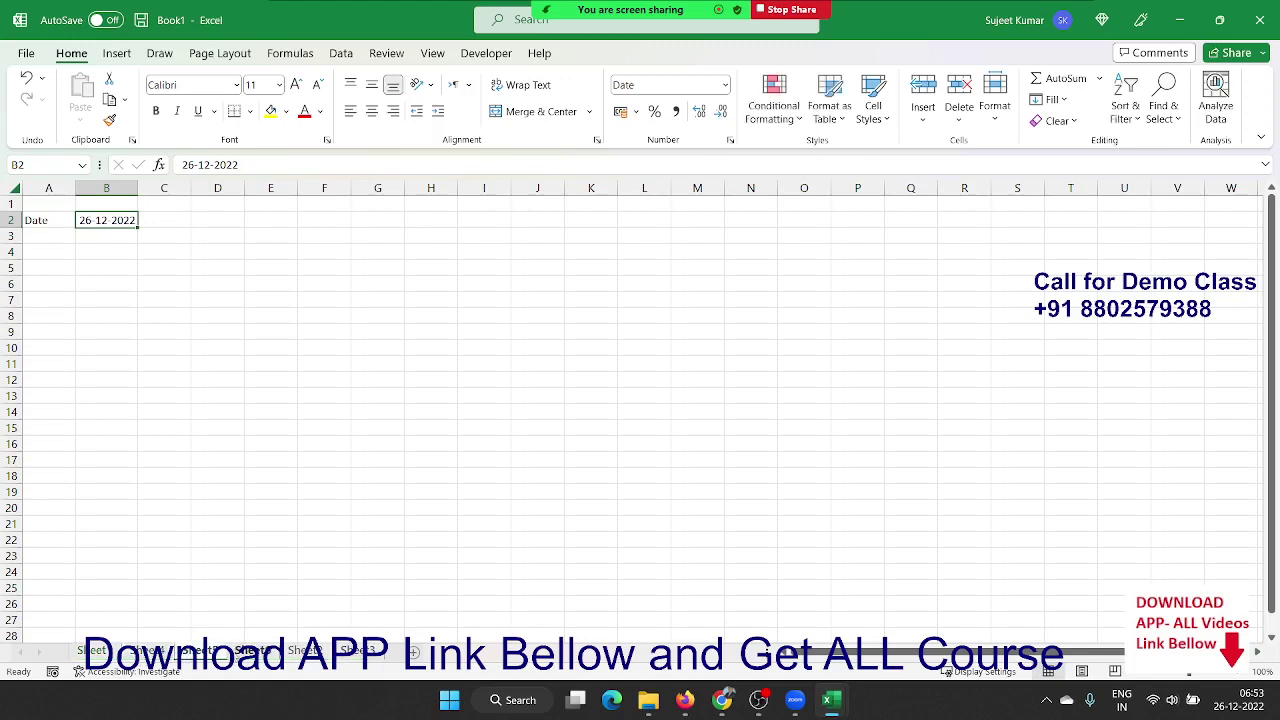
{"action": "left_click", "coordinate": [304, 652], "text": "ctrl"}
{"action": "left_click", "coordinate": [356, 652], "text": "ctrl"}
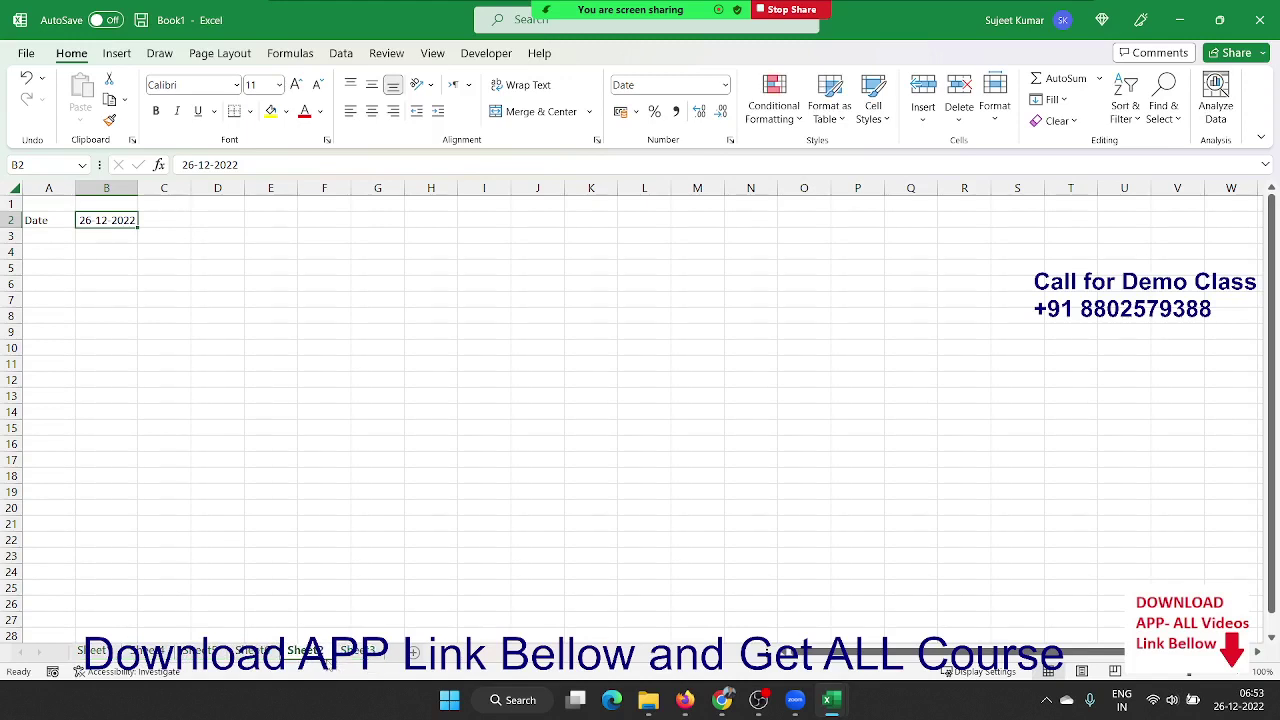
{"action": "left_click", "coordinate": [262, 652], "text": "shift"}
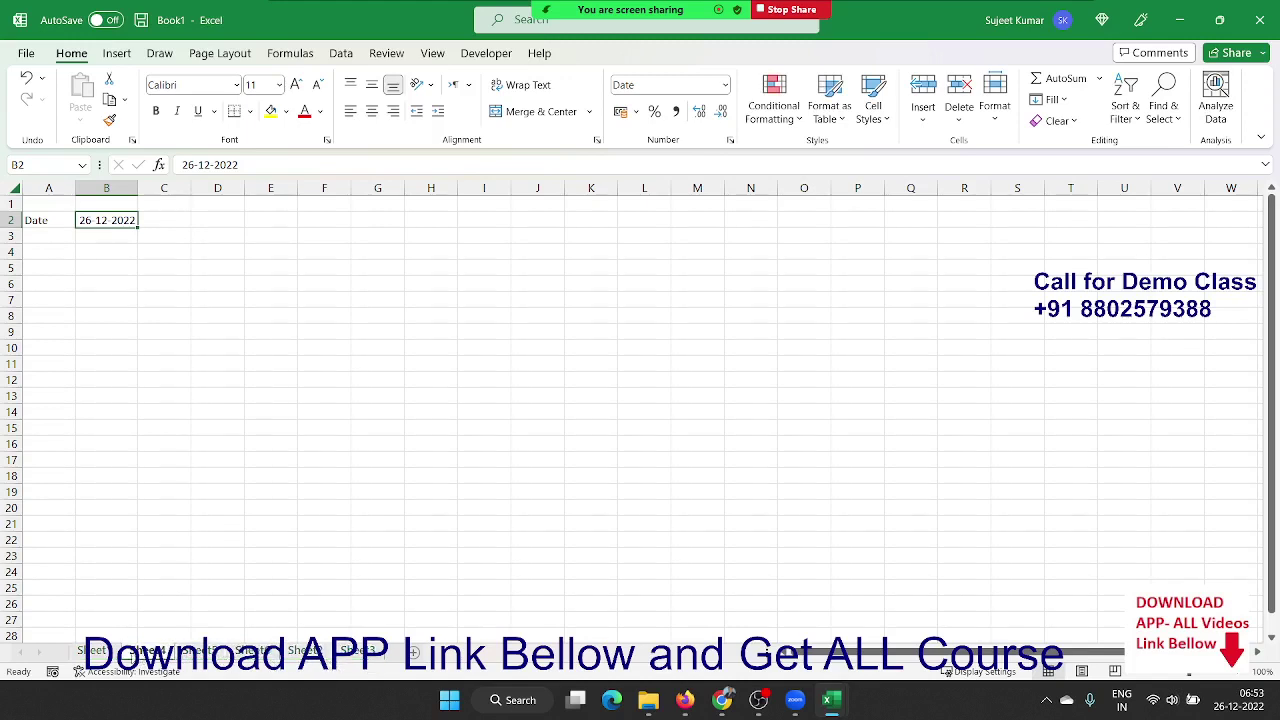
{"action": "left_click", "coordinate": [92, 652]}
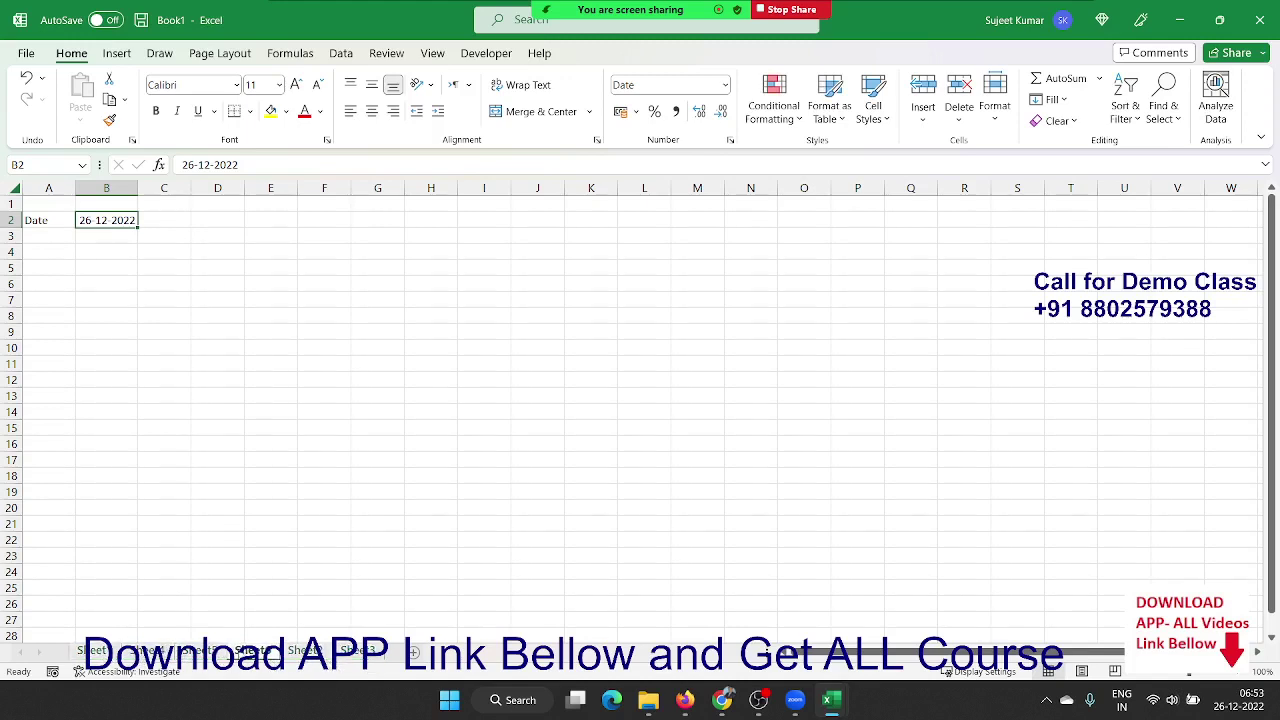
{"action": "left_click", "coordinate": [304, 652]}
{"action": "left_click", "coordinate": [358, 651]}
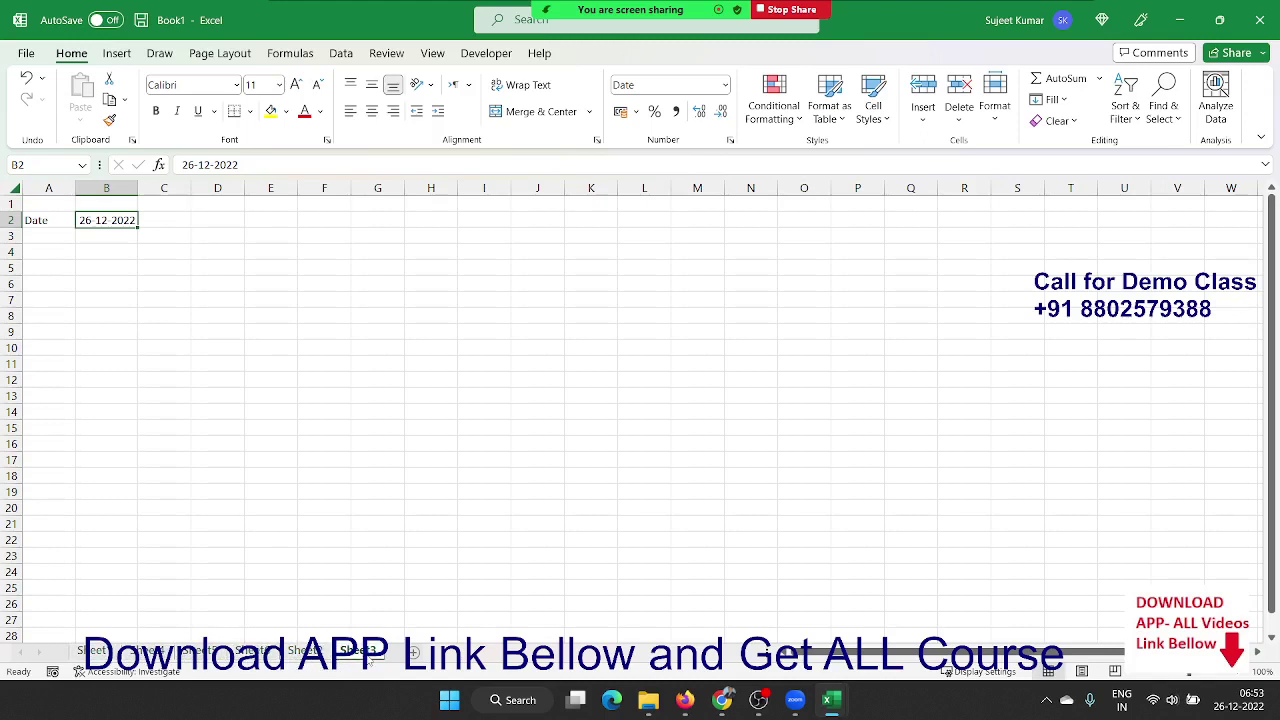
{"action": "left_click", "coordinate": [92, 651]}
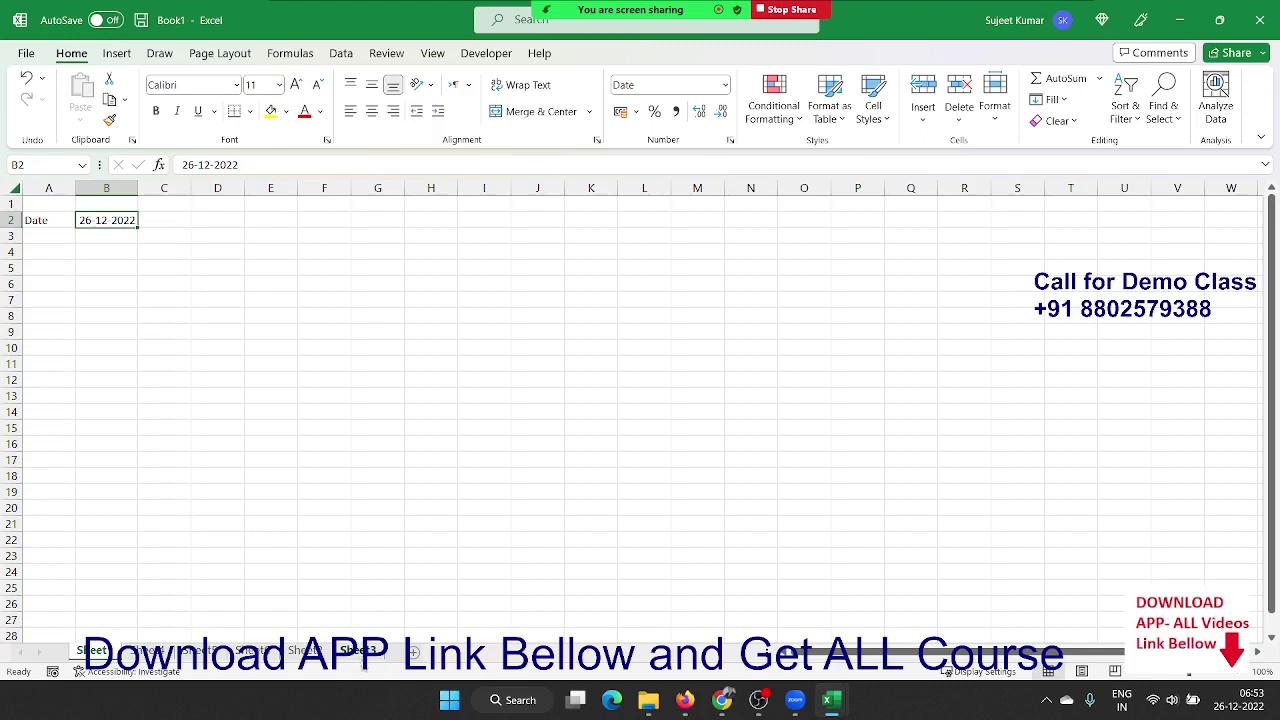
{"action": "left_click", "coordinate": [358, 651], "text": "shift"}
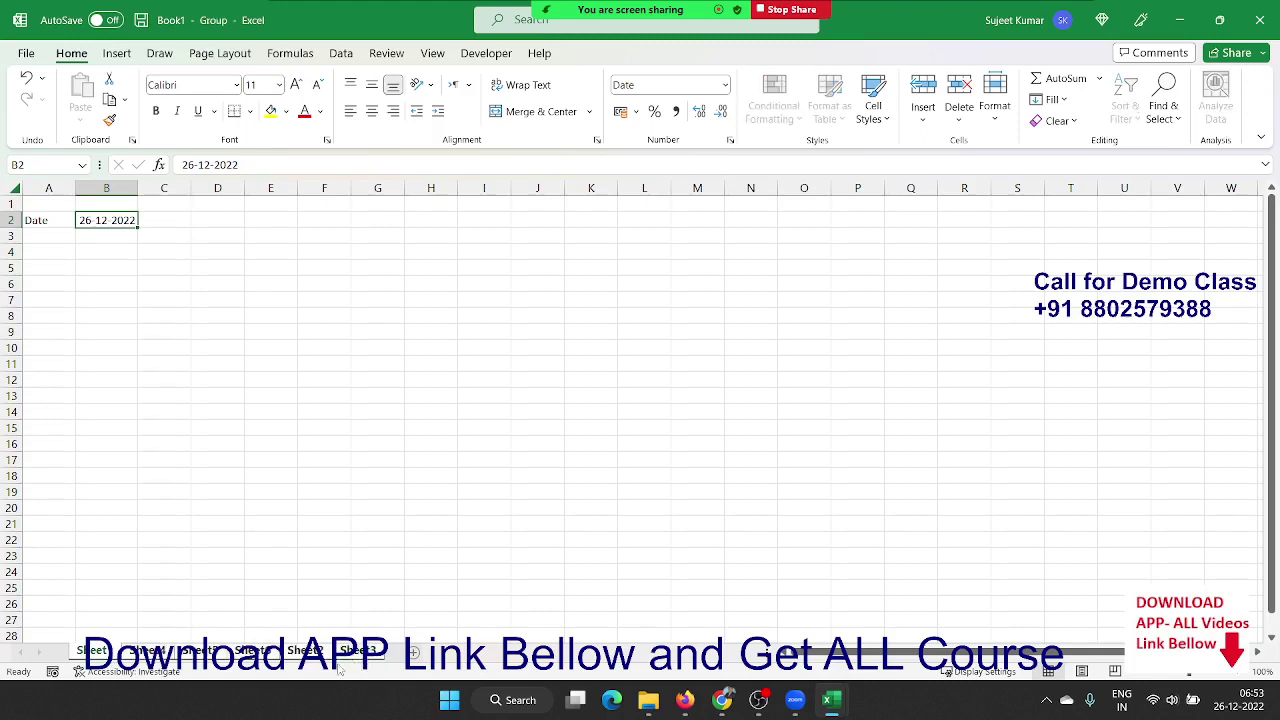
{"action": "left_click", "coordinate": [148, 651]}
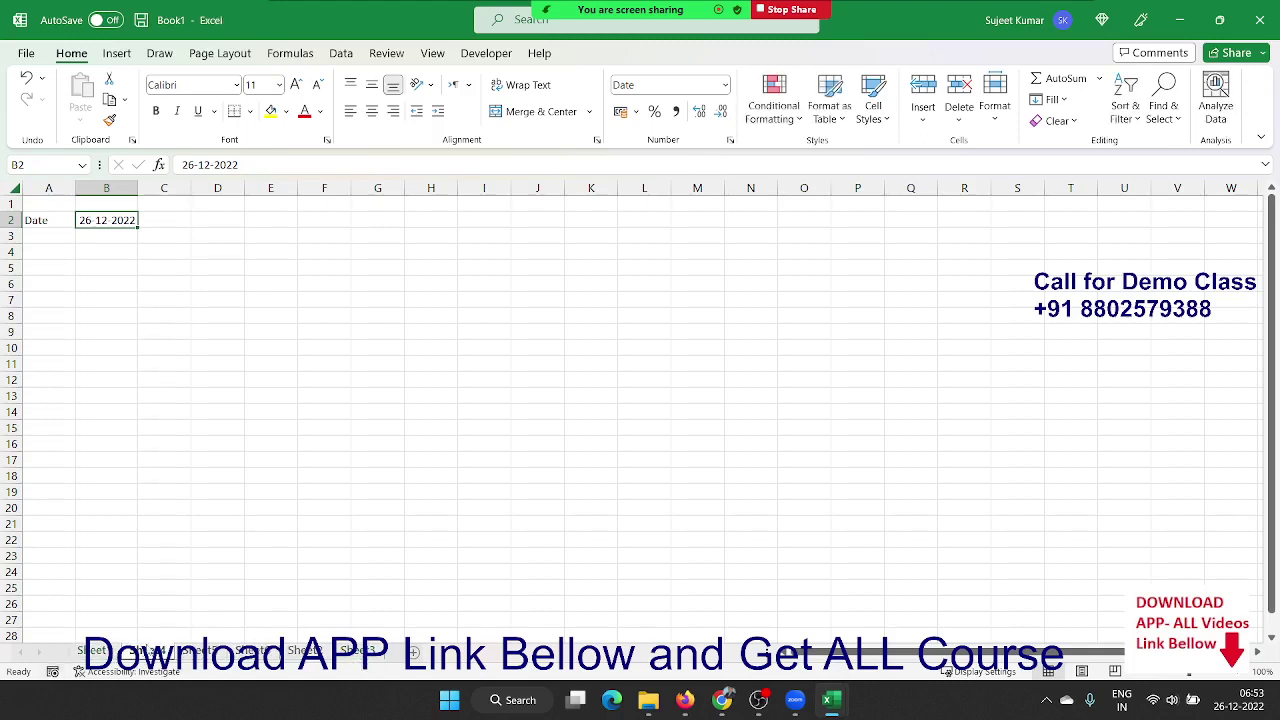
{"action": "left_click", "coordinate": [488, 204]}
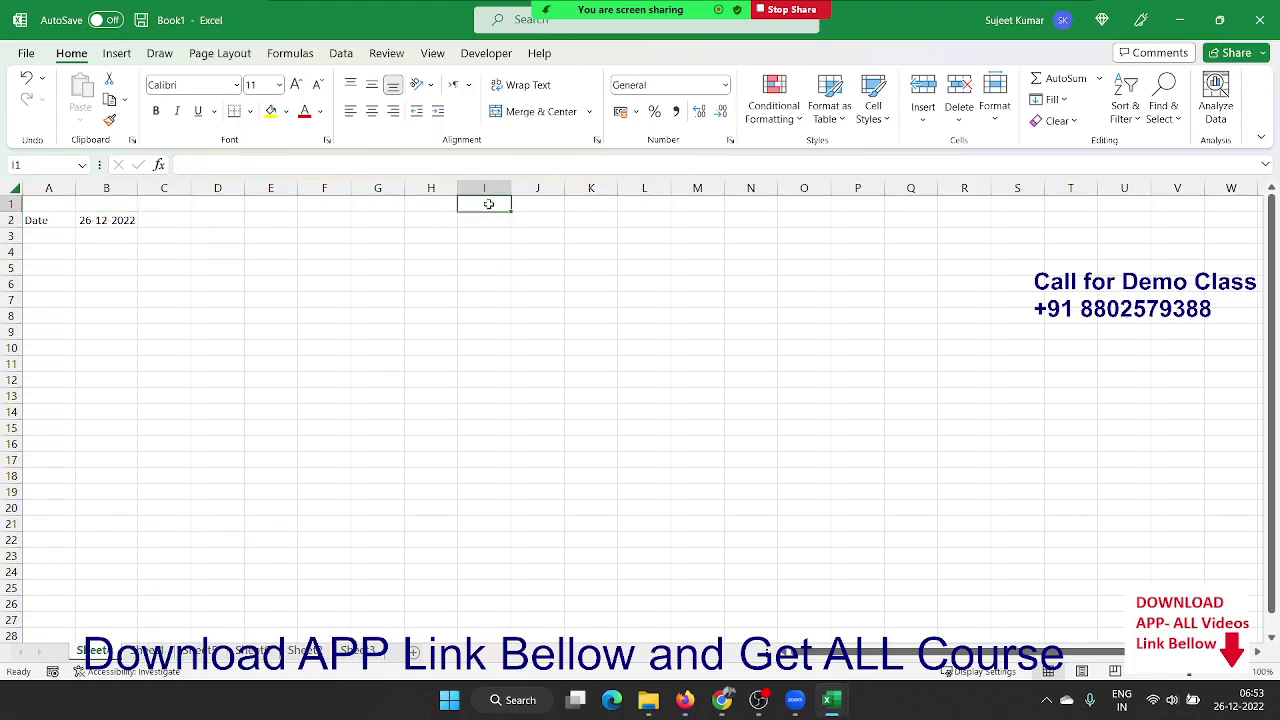
{"action": "left_click_drag", "start_coordinate": [488, 204], "coordinate": [482, 331]}
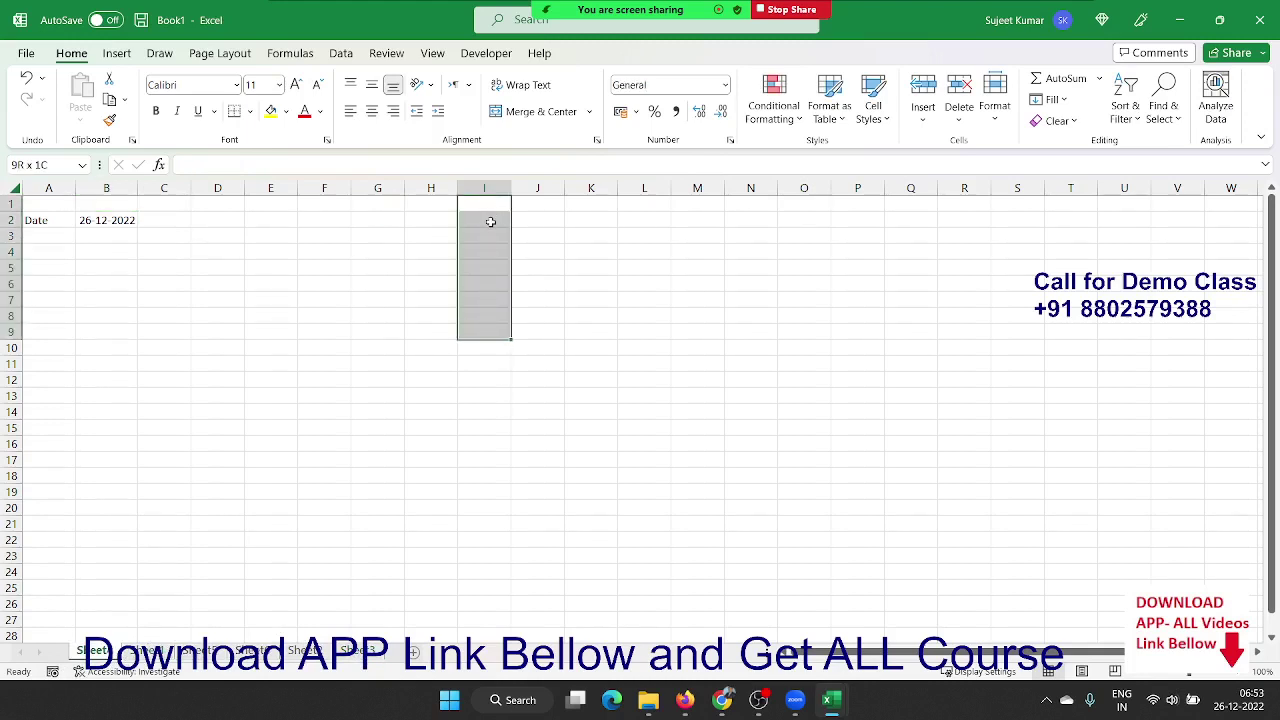
{"action": "left_click", "coordinate": [479, 294]}
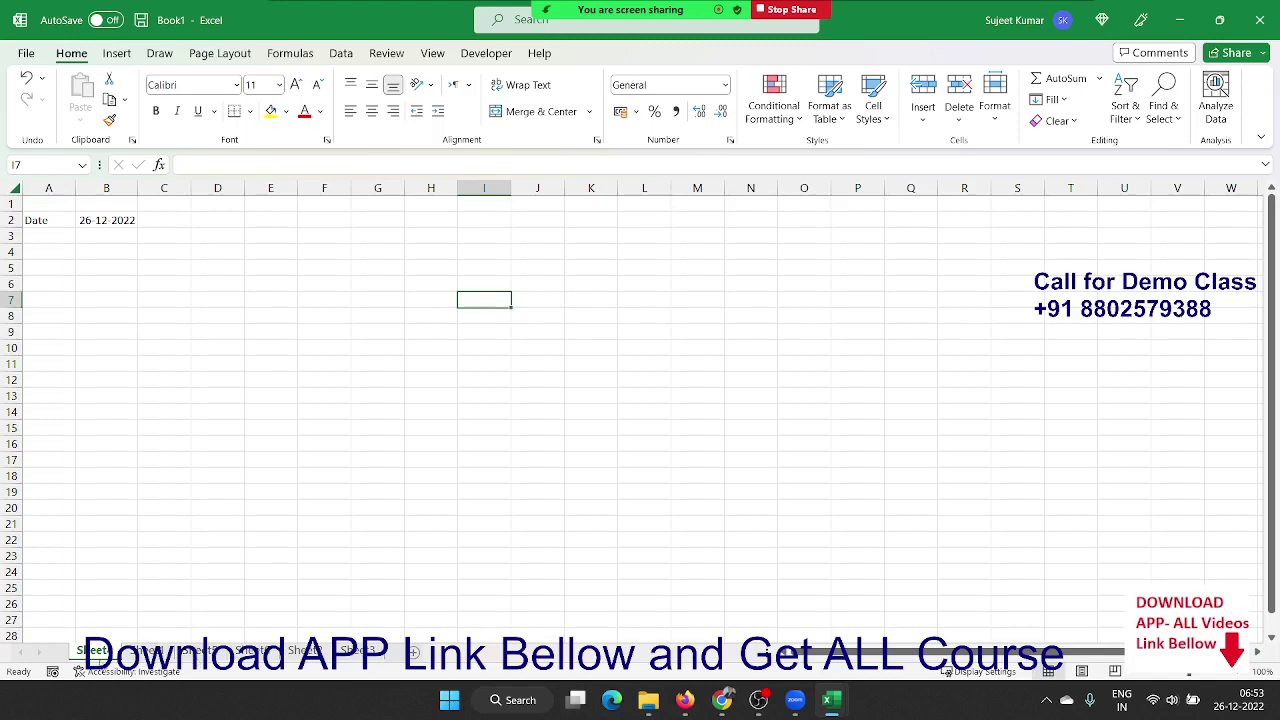
Group several sheets and enter the label 'Time' in A4
{"action": "left_click", "coordinate": [200, 651], "text": "ctrl"}
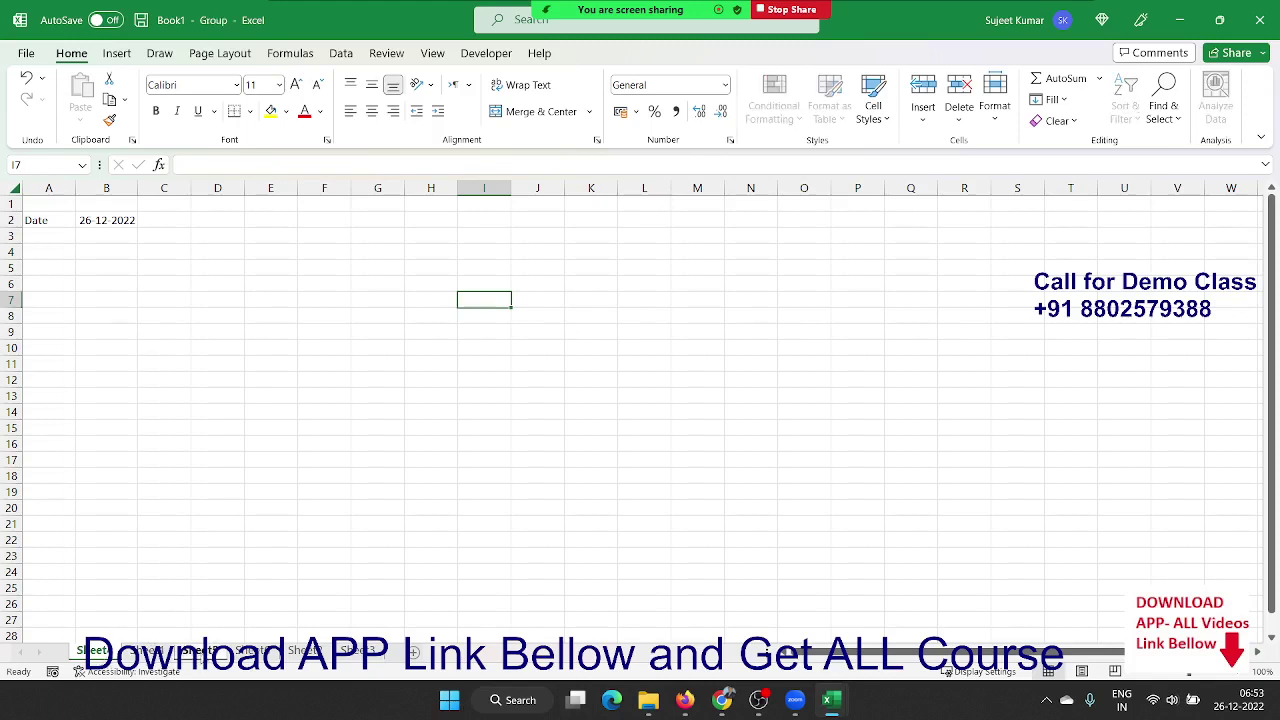
{"action": "left_click", "coordinate": [305, 651], "text": "ctrl"}
{"action": "left_click", "coordinate": [65, 259]}
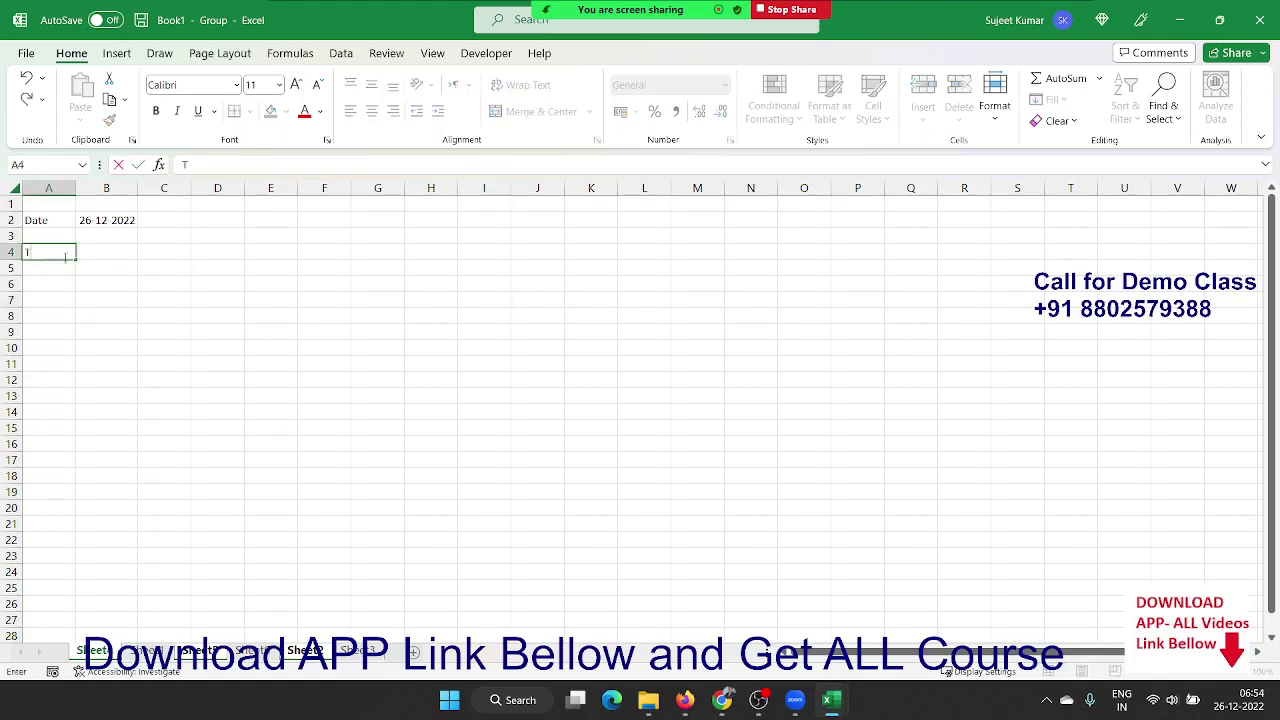
{"action": "type", "text": "Time"}
{"action": "key", "text": "Tab"}
Insert the current time 06:54 in B4, then ungroup the sheets
{"action": "key", "text": "ctrl+semicolon"}
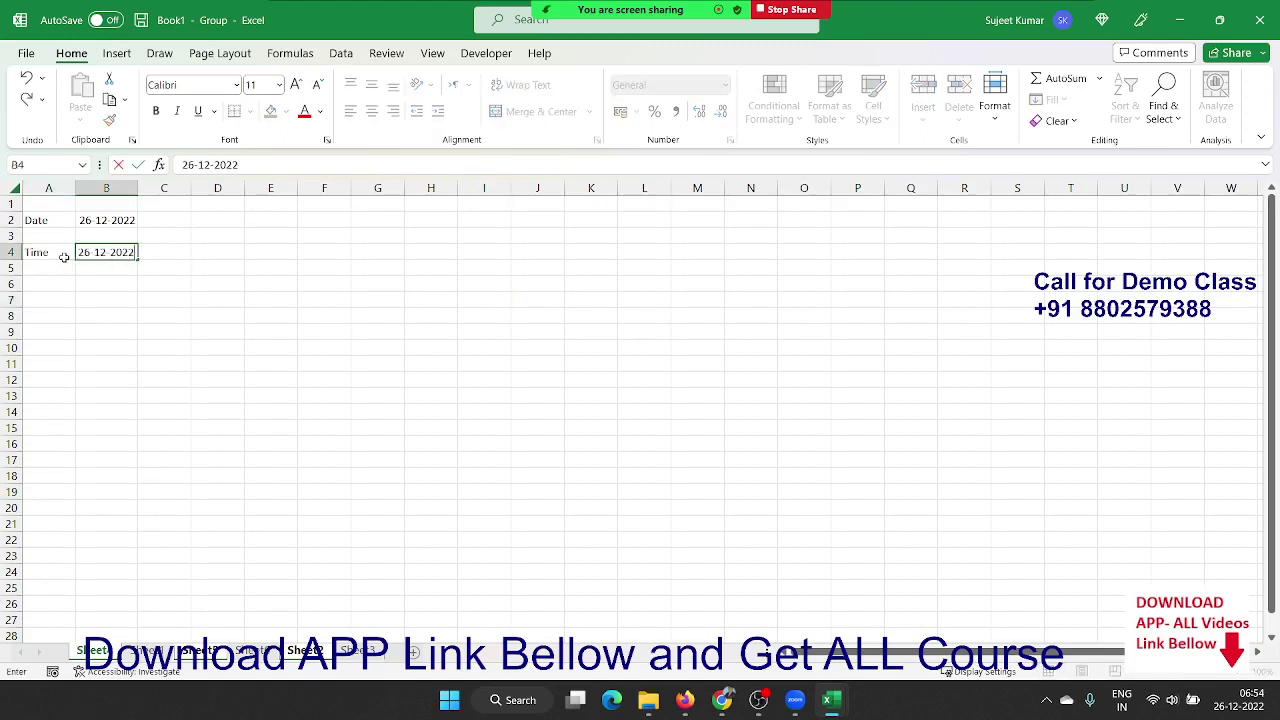
{"action": "key", "text": "Escape"}
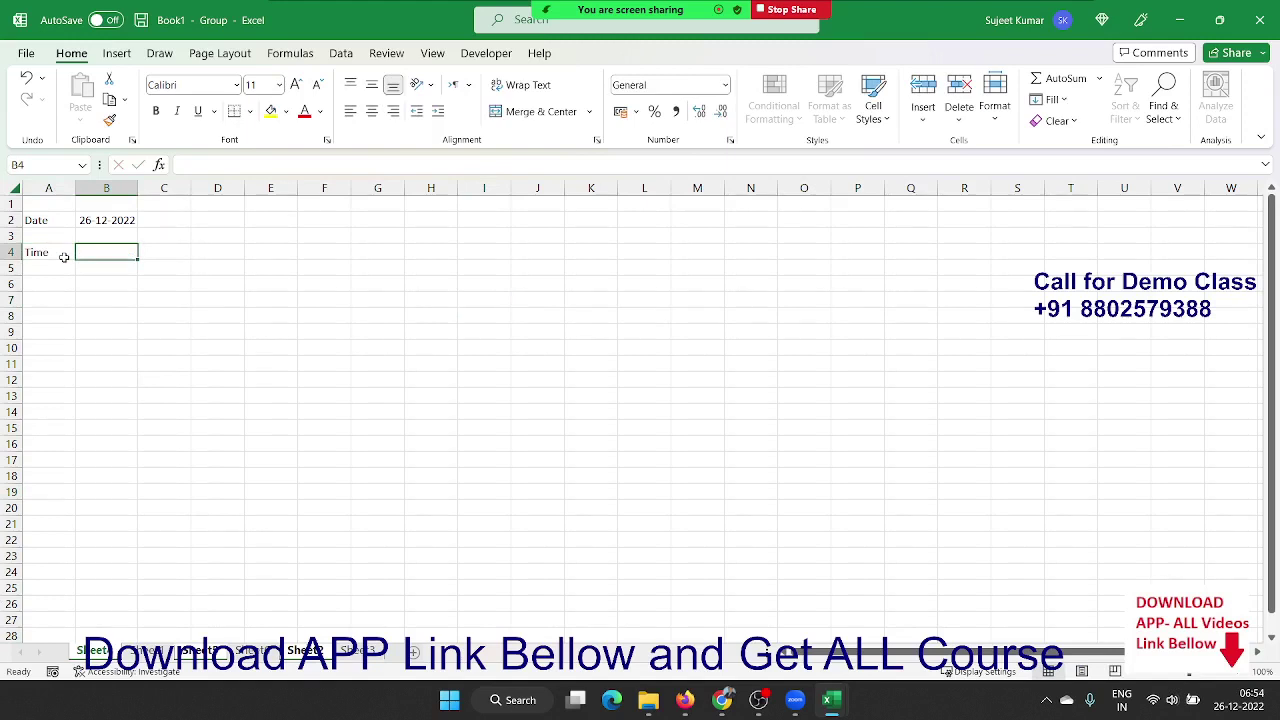
{"action": "key", "text": "ctrl+shift+semicolon"}
{"action": "left_click", "coordinate": [64, 262]}
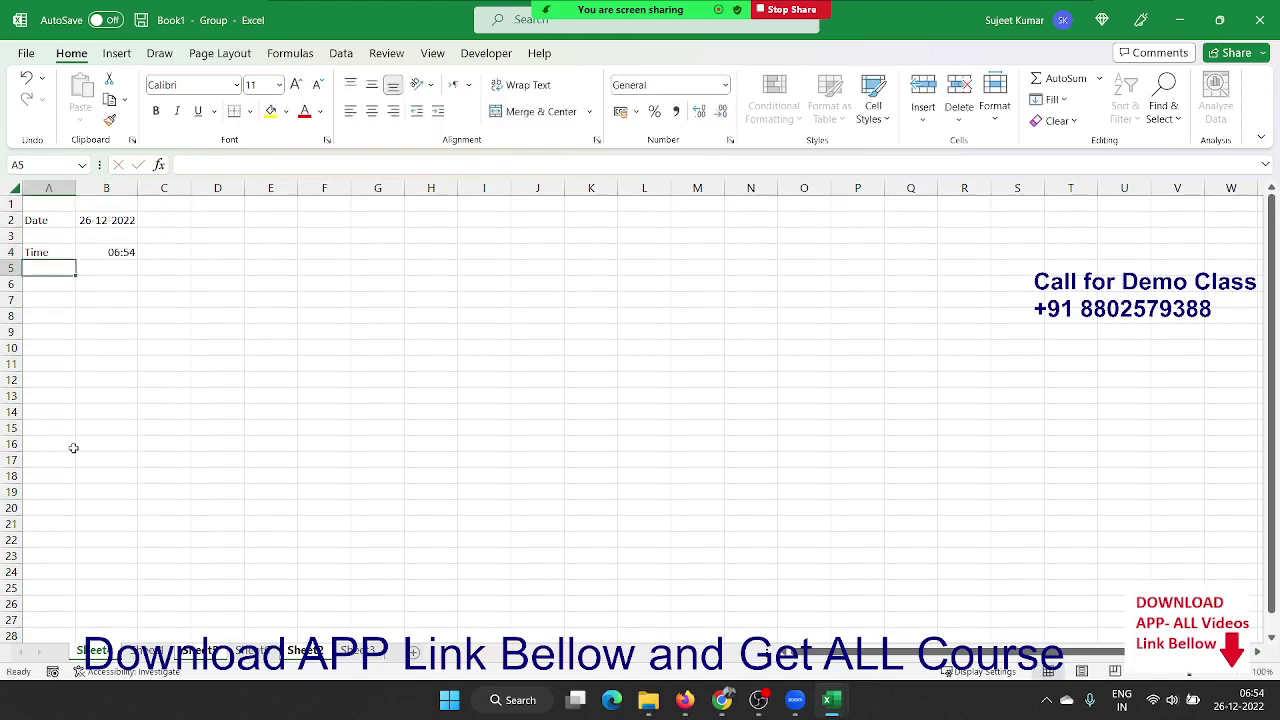
{"action": "left_click", "coordinate": [106, 220]}
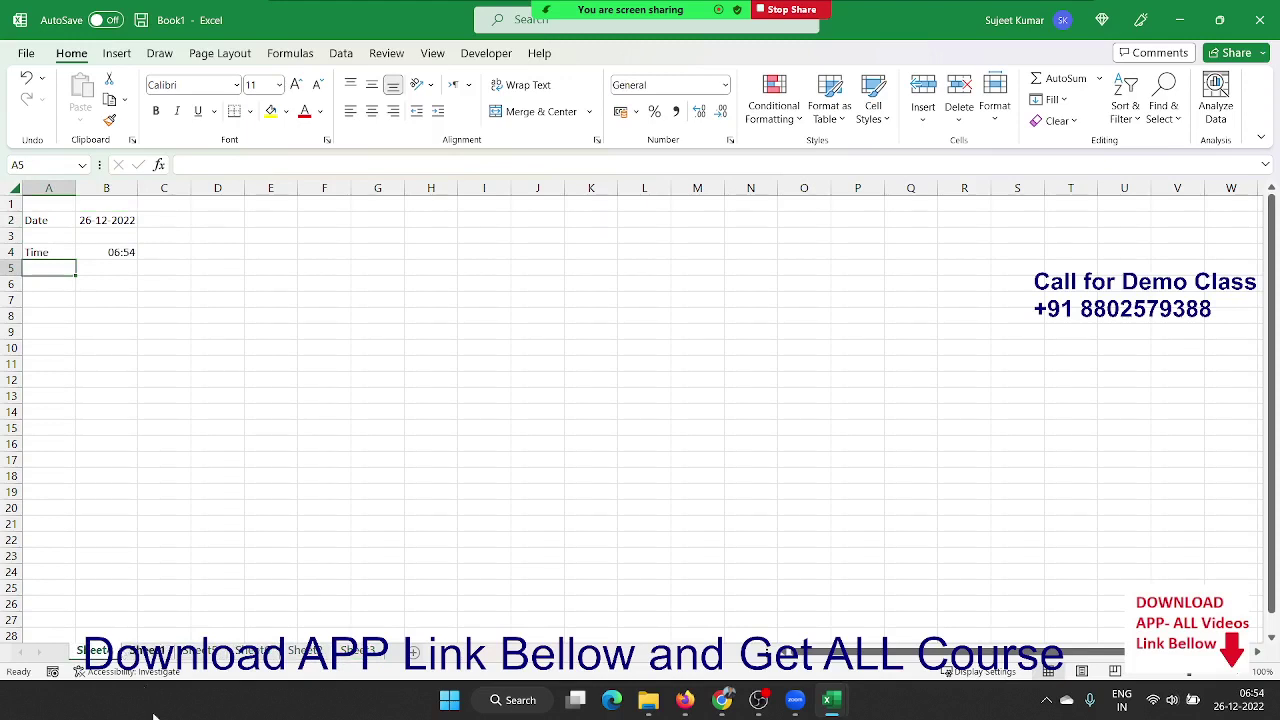
Switch to the Day - 2 Data Selection workbook's Selection Shortcut sheet
{"action": "left_click", "coordinate": [247, 539]}
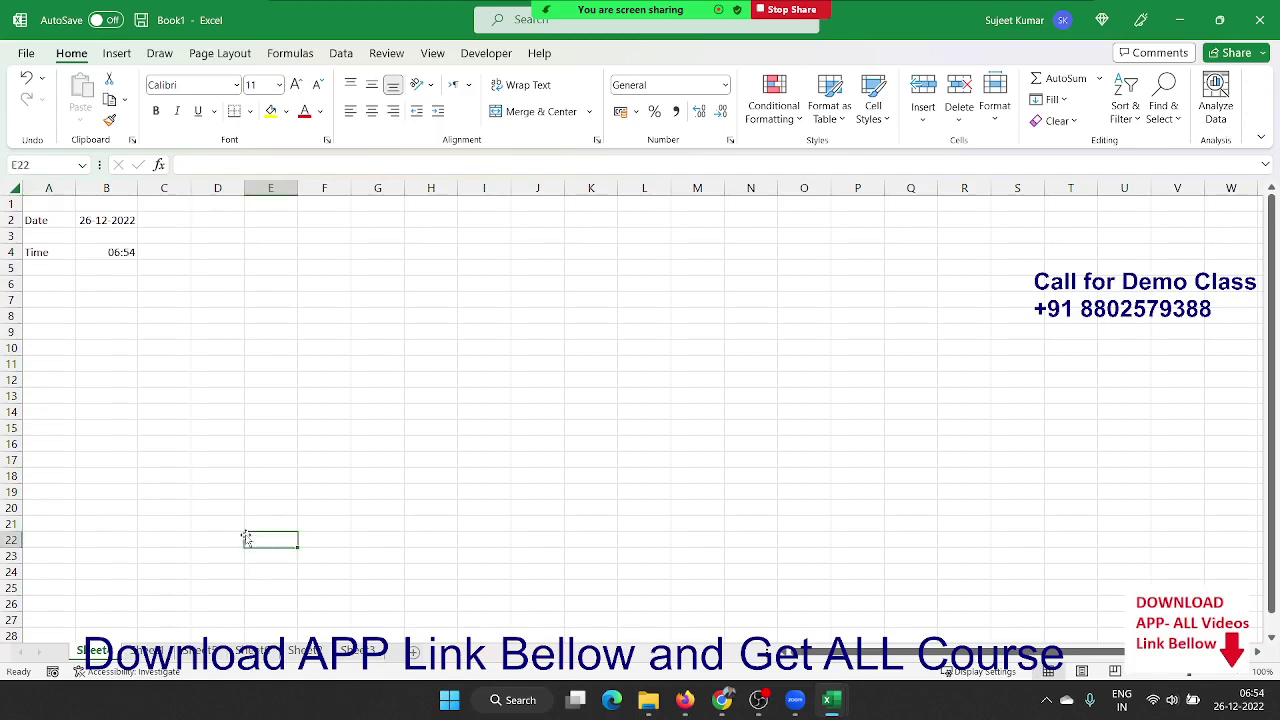
{"action": "mouse_move", "coordinate": [831, 698]}
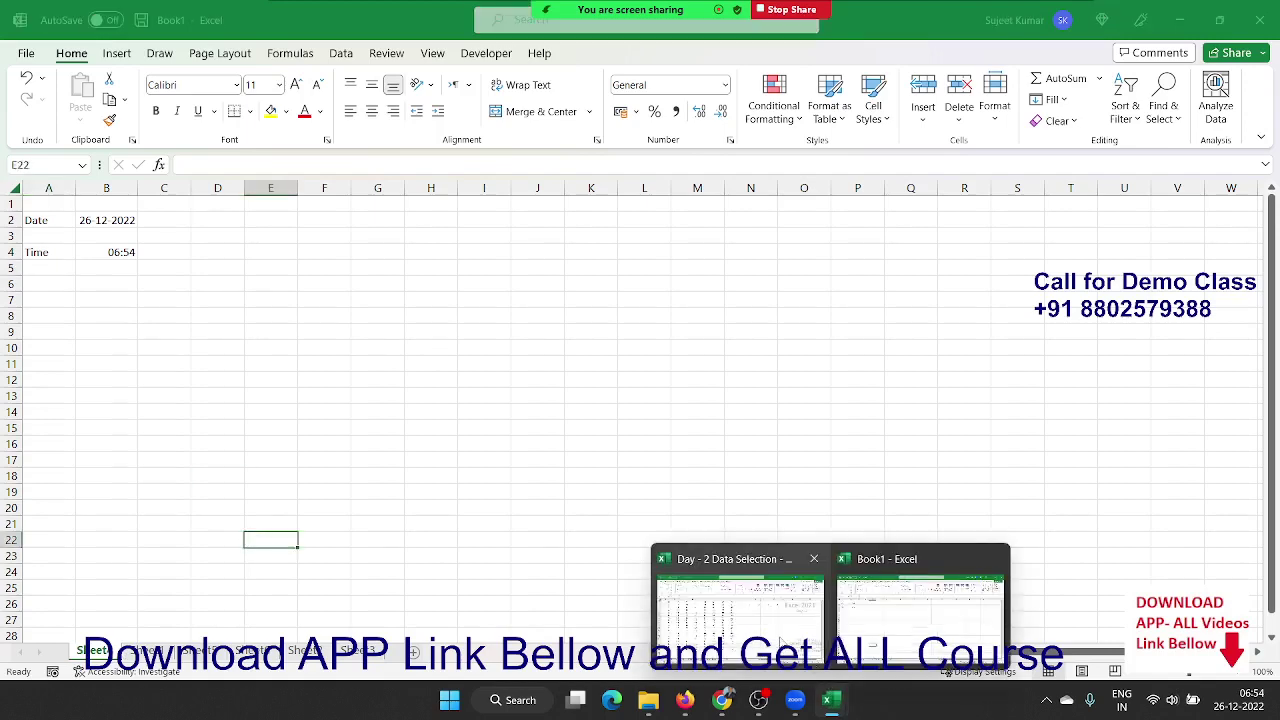
{"action": "left_click", "coordinate": [779, 640]}
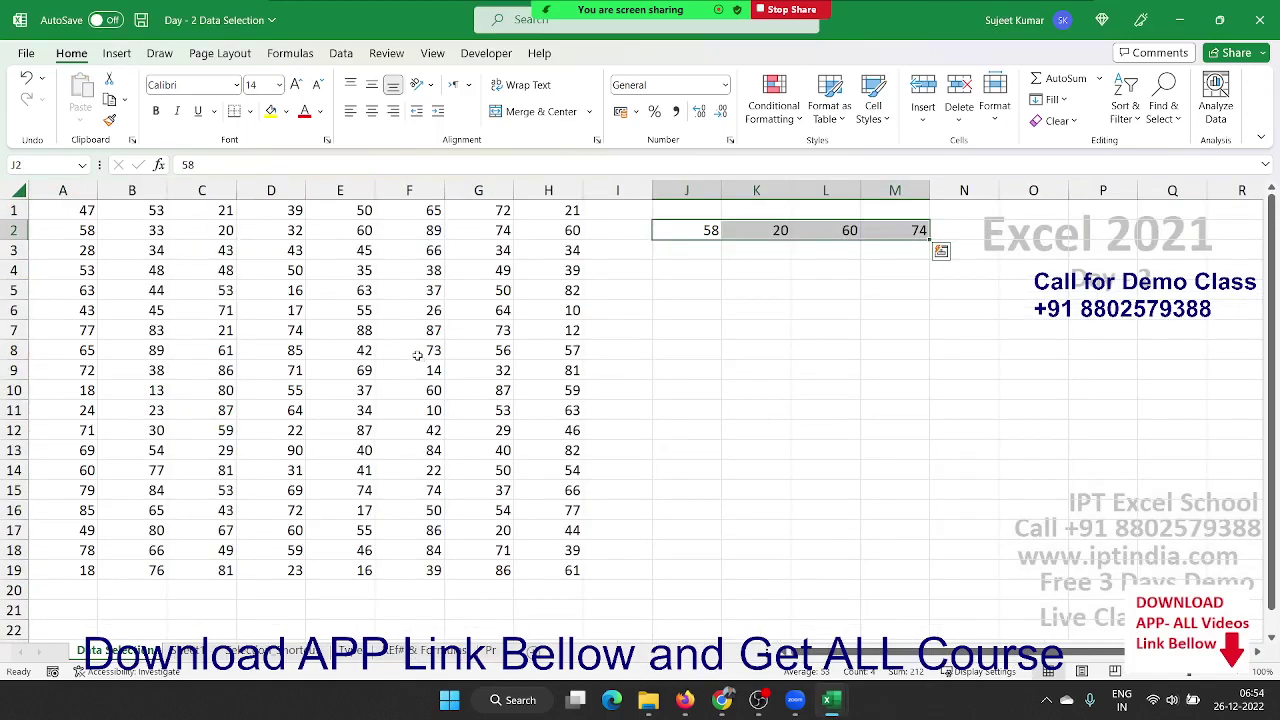
{"action": "left_click", "coordinate": [295, 655]}
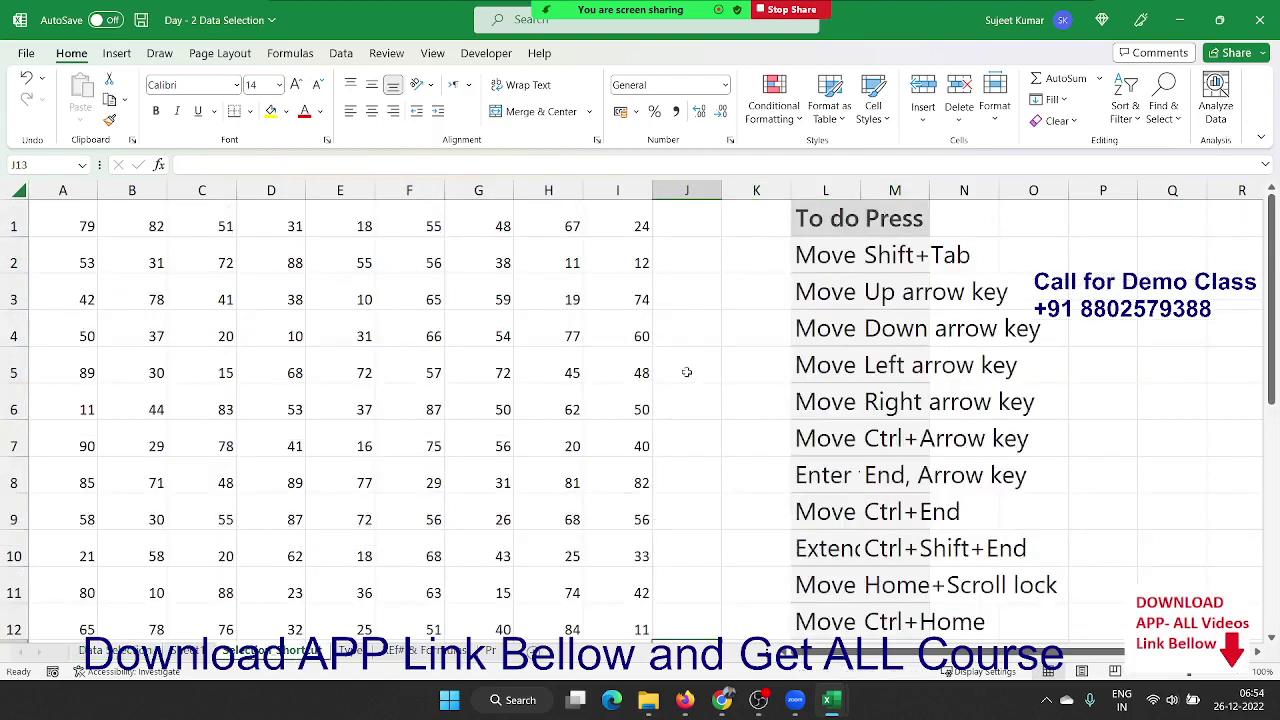
Select the first shortcut description in L2 and scroll through the shortcut table
{"action": "left_click", "coordinate": [814, 266]}
{"action": "scroll", "coordinate": [805, 357], "scroll_direction": "down", "scroll_amount": 3}
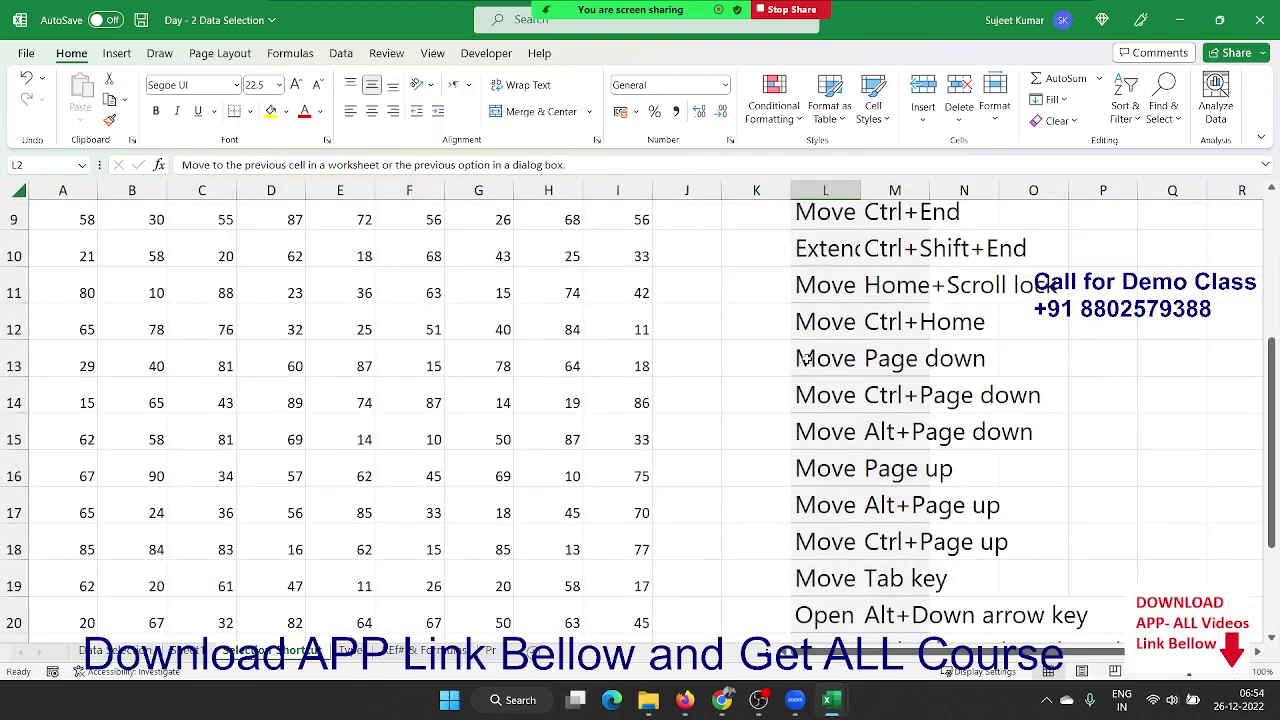
{"action": "scroll", "coordinate": [805, 357], "scroll_direction": "down", "scroll_amount": 2}
{"action": "scroll", "coordinate": [805, 357], "scroll_direction": "down", "scroll_amount": 1}
{"action": "scroll", "coordinate": [805, 357], "scroll_direction": "up", "scroll_amount": 2}
{"action": "scroll", "coordinate": [805, 357], "scroll_direction": "up", "scroll_amount": 2}
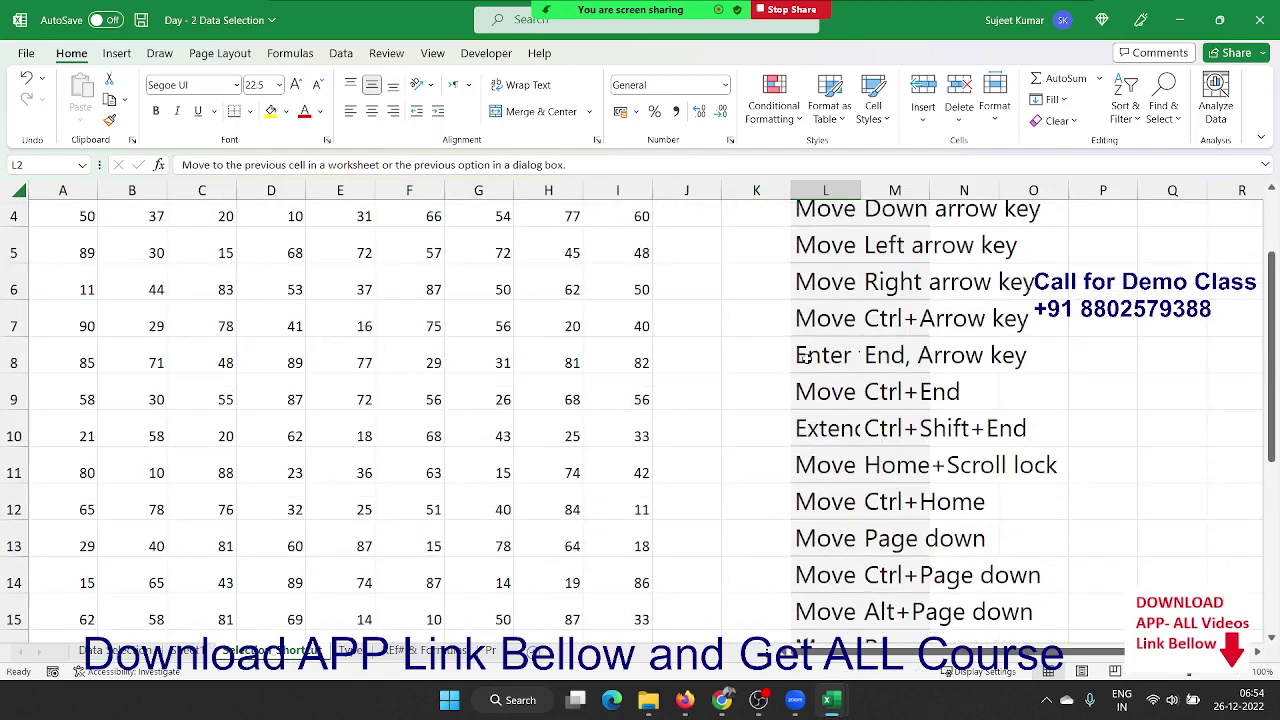
{"action": "scroll", "coordinate": [805, 357], "scroll_direction": "up", "scroll_amount": 1}
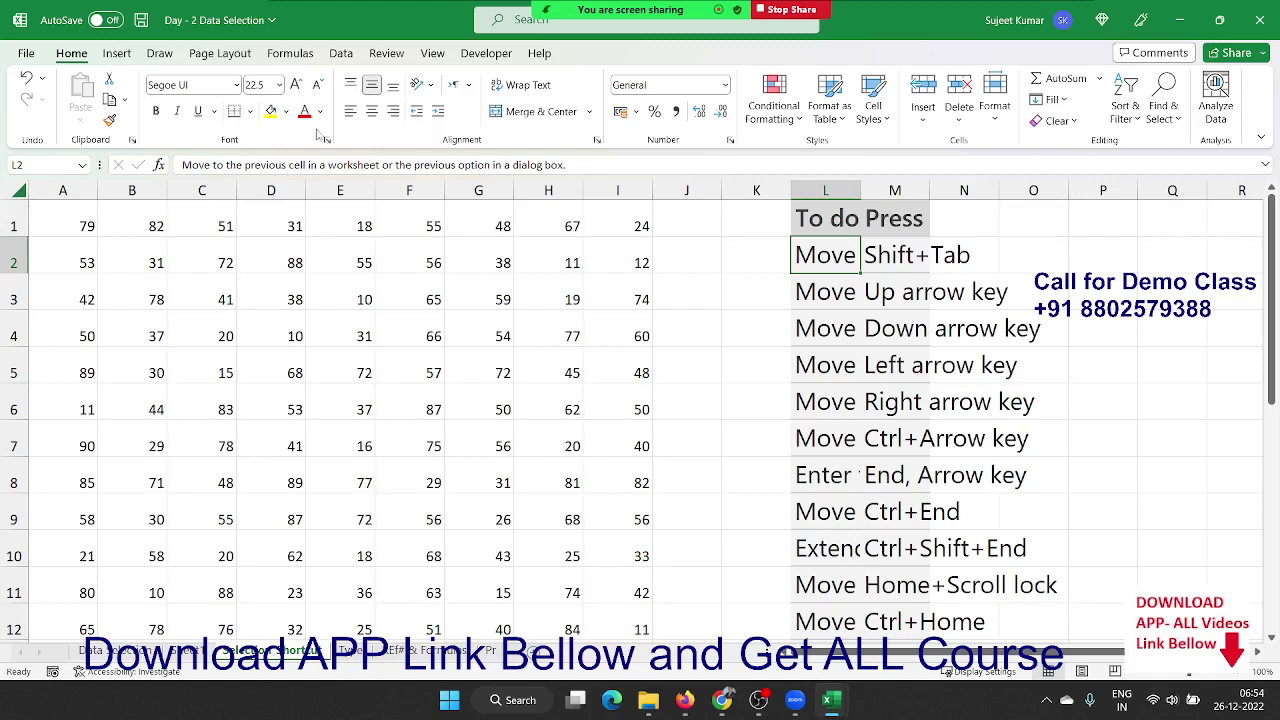
Search for 'sortcut' and browse the full web results in the Search pane
{"action": "left_click", "coordinate": [509, 20]}
{"action": "type", "text": "s"}
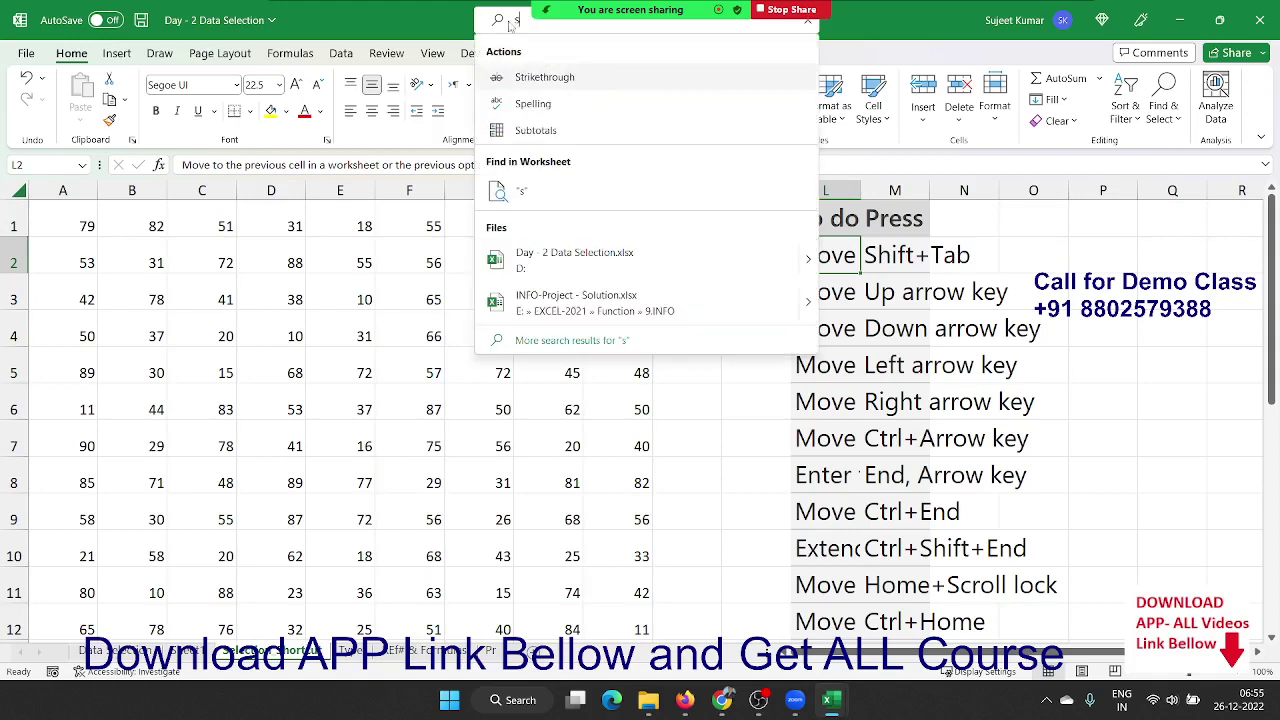
{"action": "type", "text": "ort"}
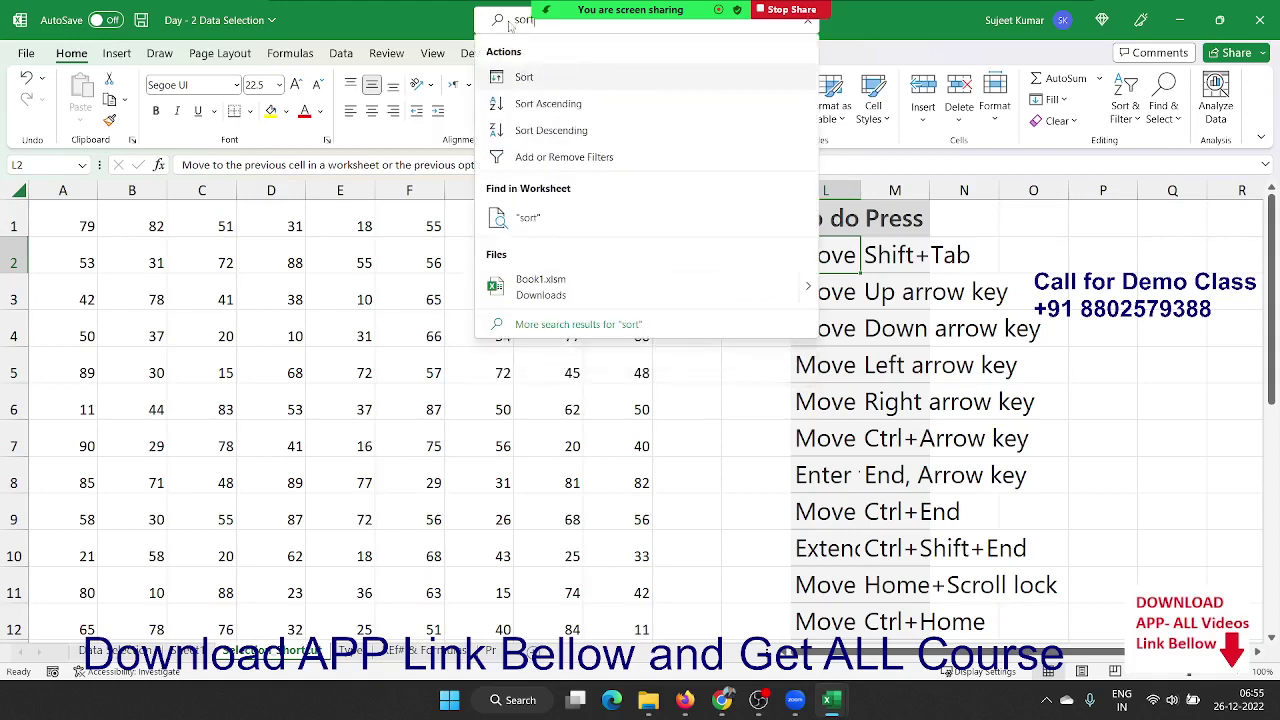
{"action": "type", "text": "c"}
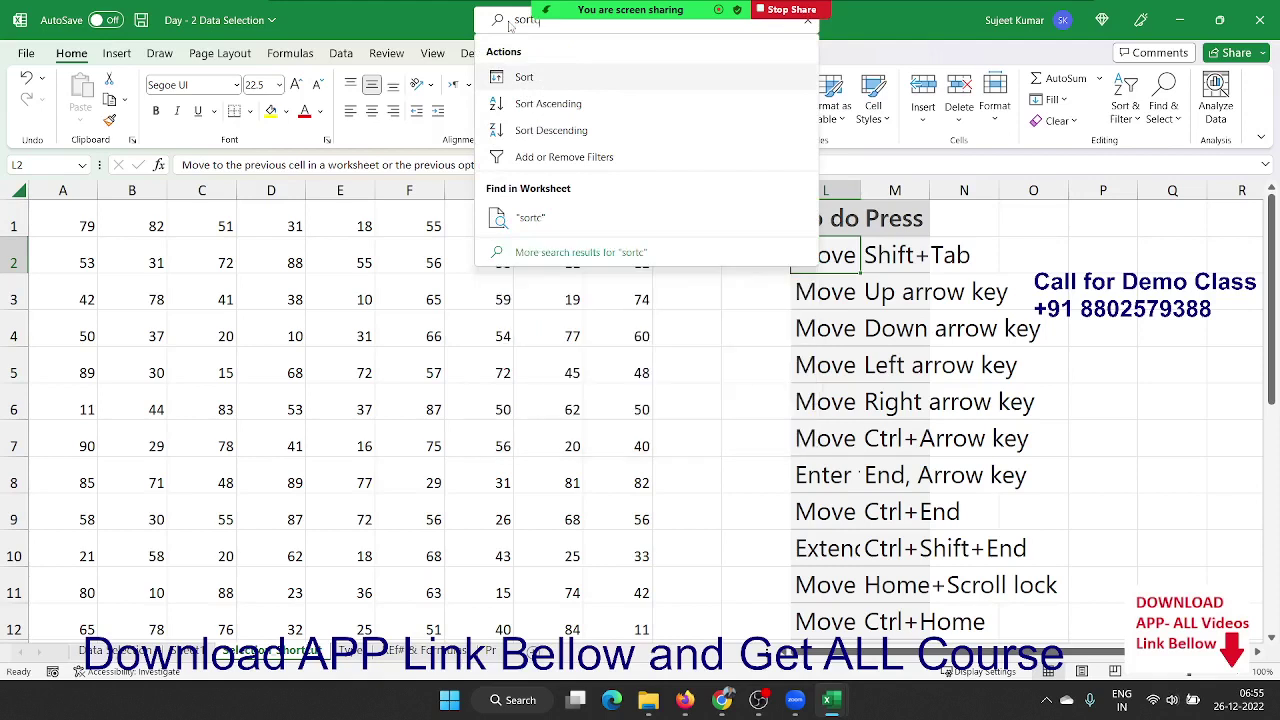
{"action": "type", "text": "ut"}
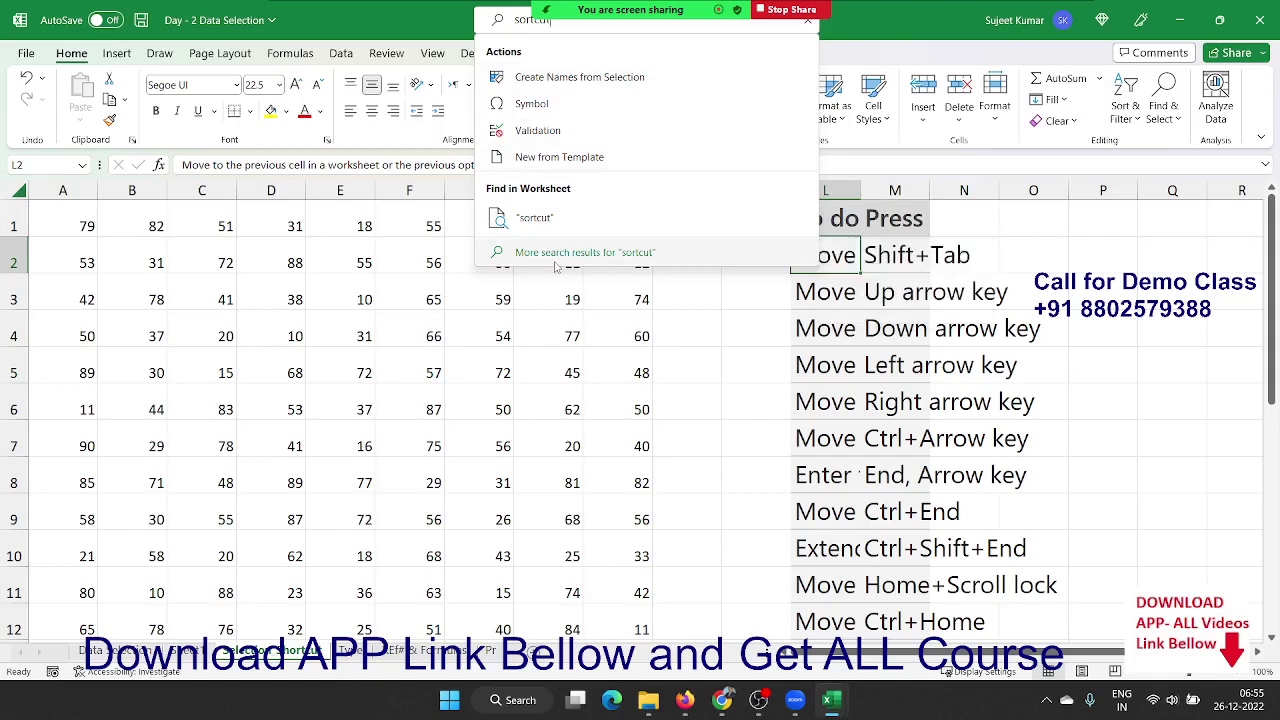
{"action": "left_click", "coordinate": [556, 260]}
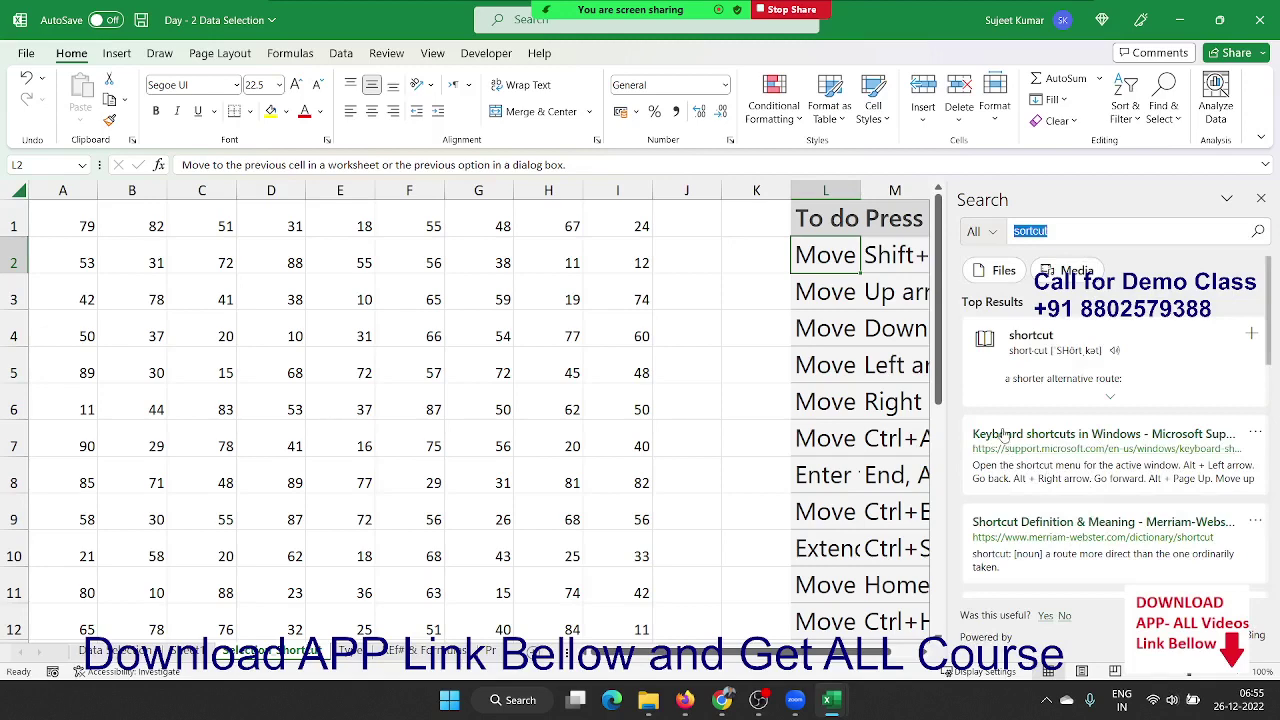
{"action": "scroll", "coordinate": [1005, 525], "scroll_direction": "down", "scroll_amount": 2}
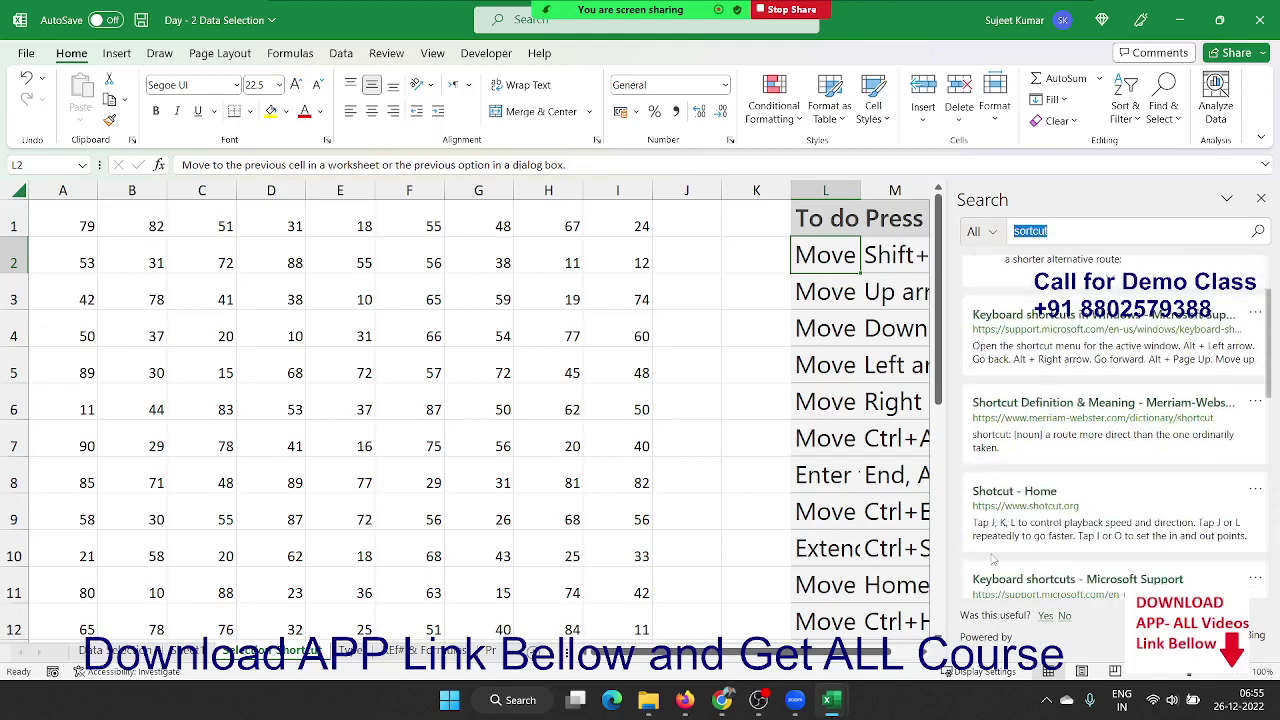
{"action": "scroll", "coordinate": [992, 545], "scroll_direction": "down", "scroll_amount": 1}
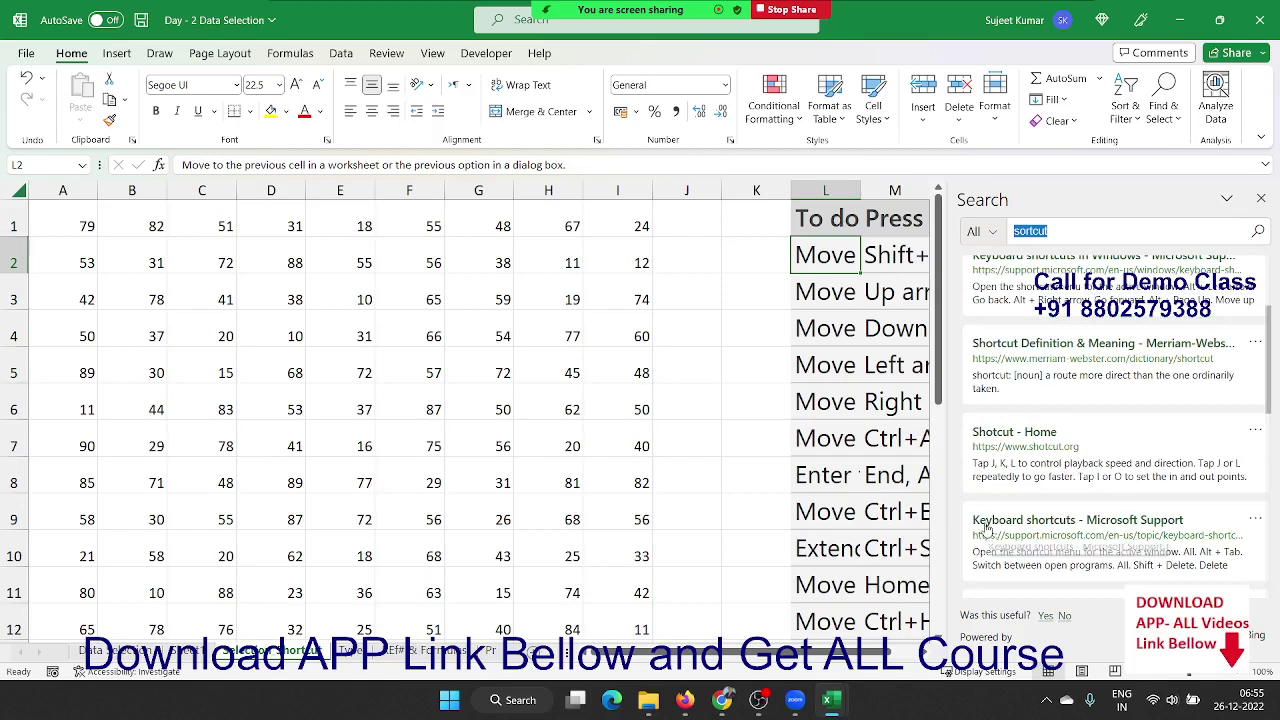
{"action": "scroll", "coordinate": [987, 553], "scroll_direction": "down", "scroll_amount": 1}
{"action": "scroll", "coordinate": [987, 553], "scroll_direction": "down", "scroll_amount": 1}
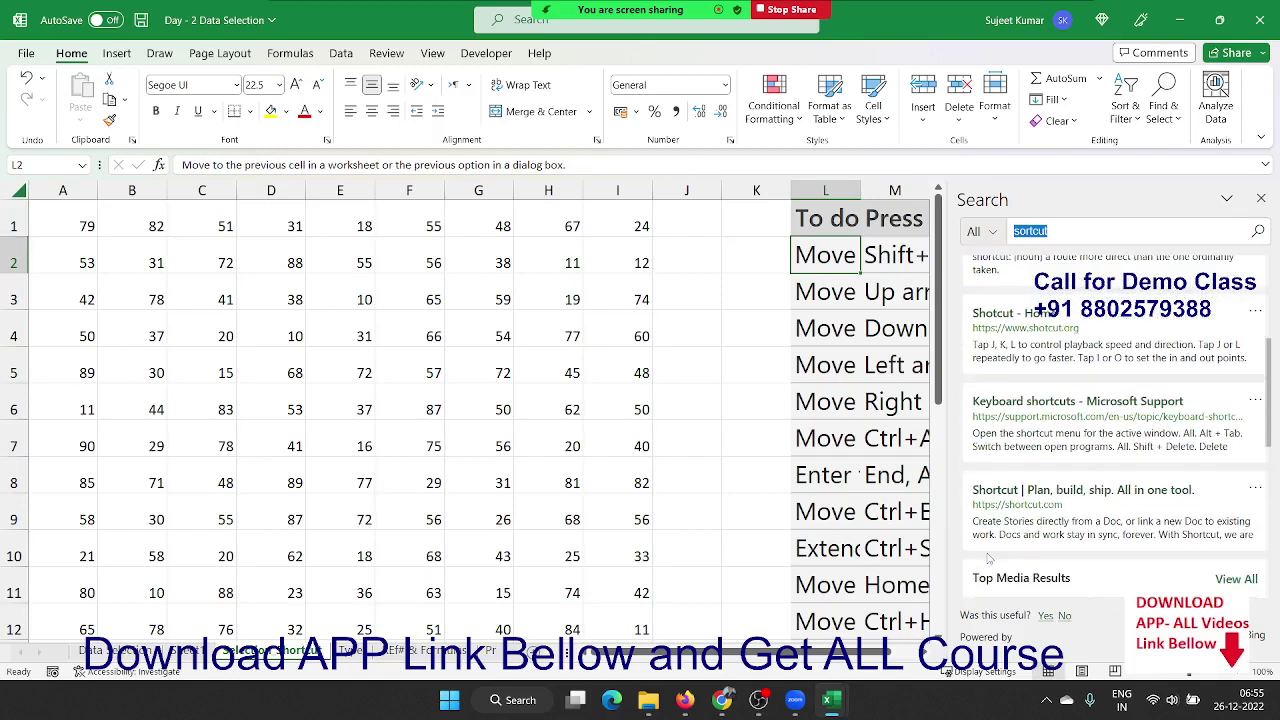
Read through the Keyboard shortcuts - Microsoft Support page in Edge, then close Edge
{"action": "left_click", "coordinate": [1001, 420]}
{"action": "scroll", "coordinate": [529, 330], "scroll_direction": "down", "scroll_amount": 3}
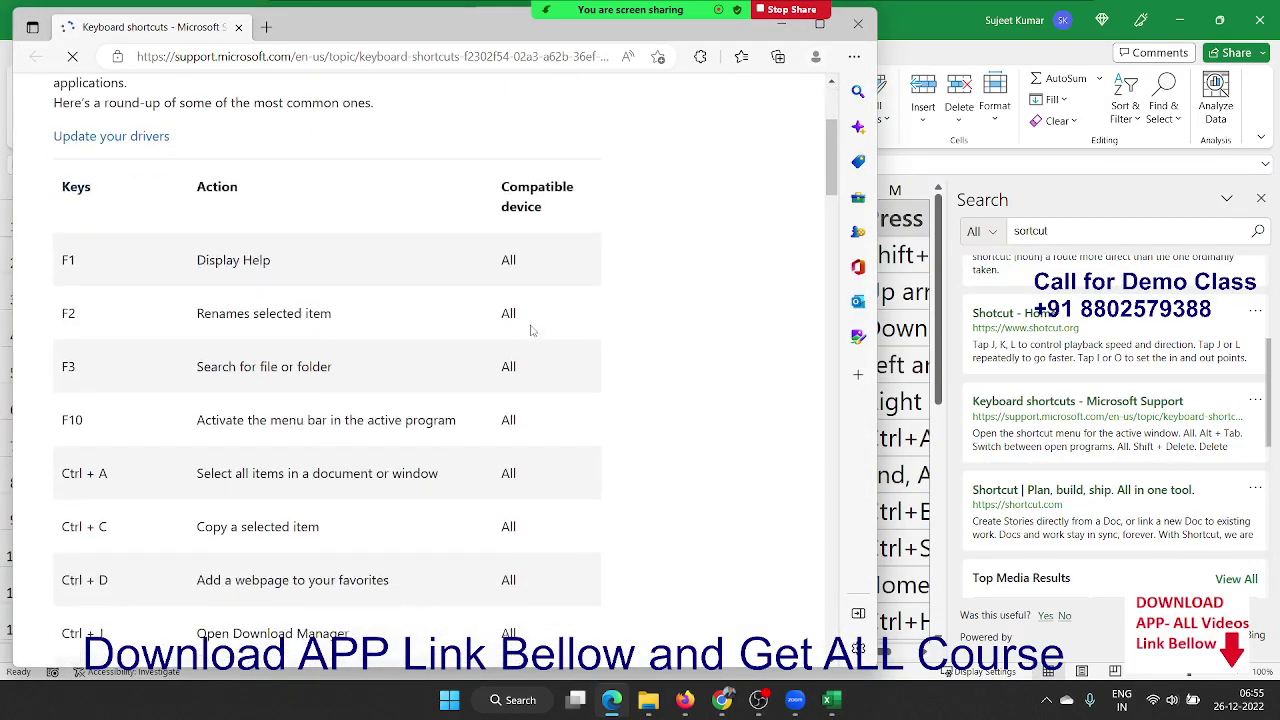
{"action": "scroll", "coordinate": [529, 340], "scroll_direction": "down", "scroll_amount": 4}
{"action": "scroll", "coordinate": [531, 350], "scroll_direction": "down", "scroll_amount": 8}
{"action": "scroll", "coordinate": [530, 349], "scroll_direction": "down", "scroll_amount": 4}
{"action": "scroll", "coordinate": [530, 350], "scroll_direction": "down", "scroll_amount": 4}
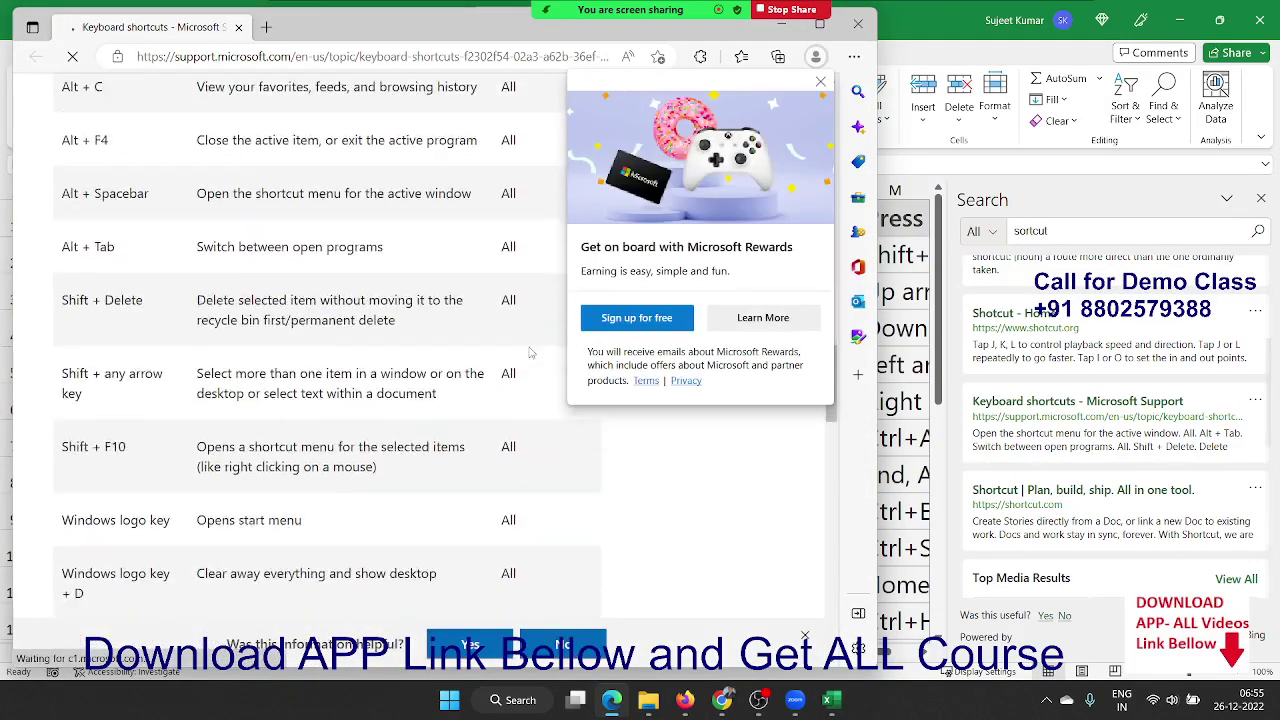
{"action": "scroll", "coordinate": [530, 351], "scroll_direction": "down", "scroll_amount": 4}
{"action": "scroll", "coordinate": [530, 353], "scroll_direction": "down", "scroll_amount": 8}
{"action": "scroll", "coordinate": [530, 353], "scroll_direction": "up", "scroll_amount": 4}
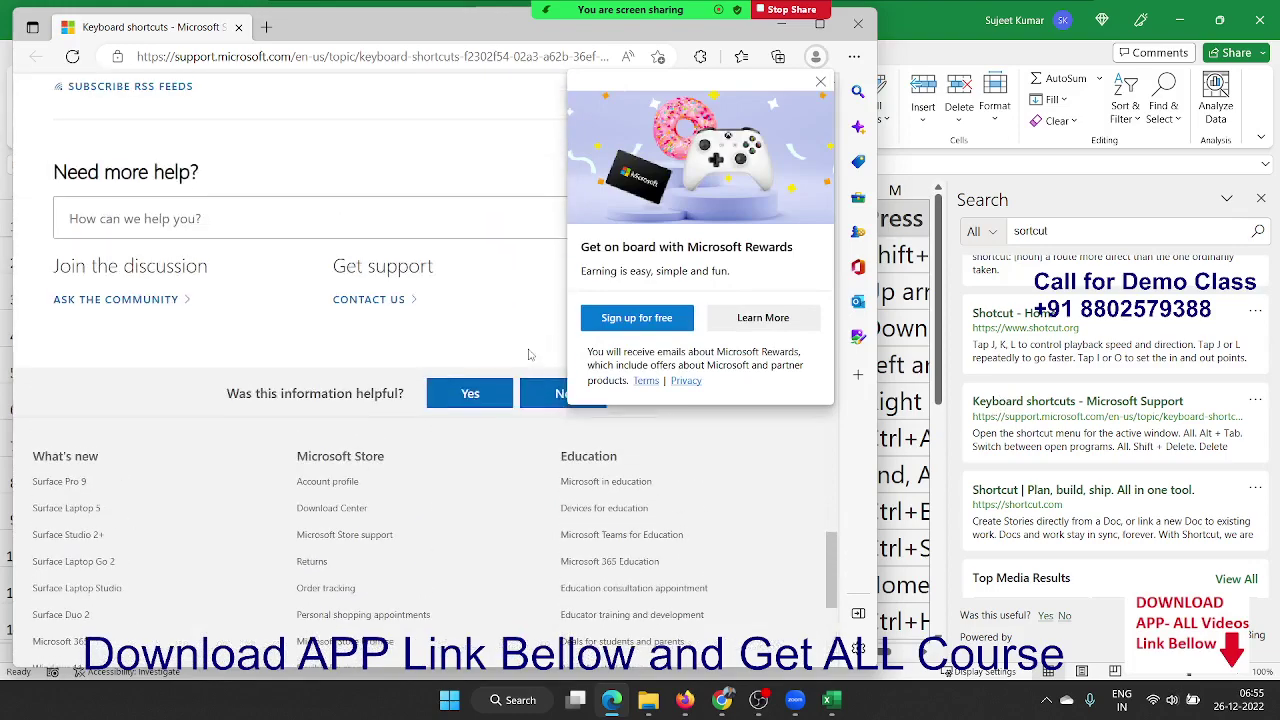
{"action": "scroll", "coordinate": [530, 354], "scroll_direction": "up", "scroll_amount": 4}
{"action": "scroll", "coordinate": [530, 355], "scroll_direction": "up", "scroll_amount": 1}
{"action": "scroll", "coordinate": [530, 355], "scroll_direction": "up", "scroll_amount": 3}
{"action": "scroll", "coordinate": [530, 355], "scroll_direction": "up", "scroll_amount": 5}
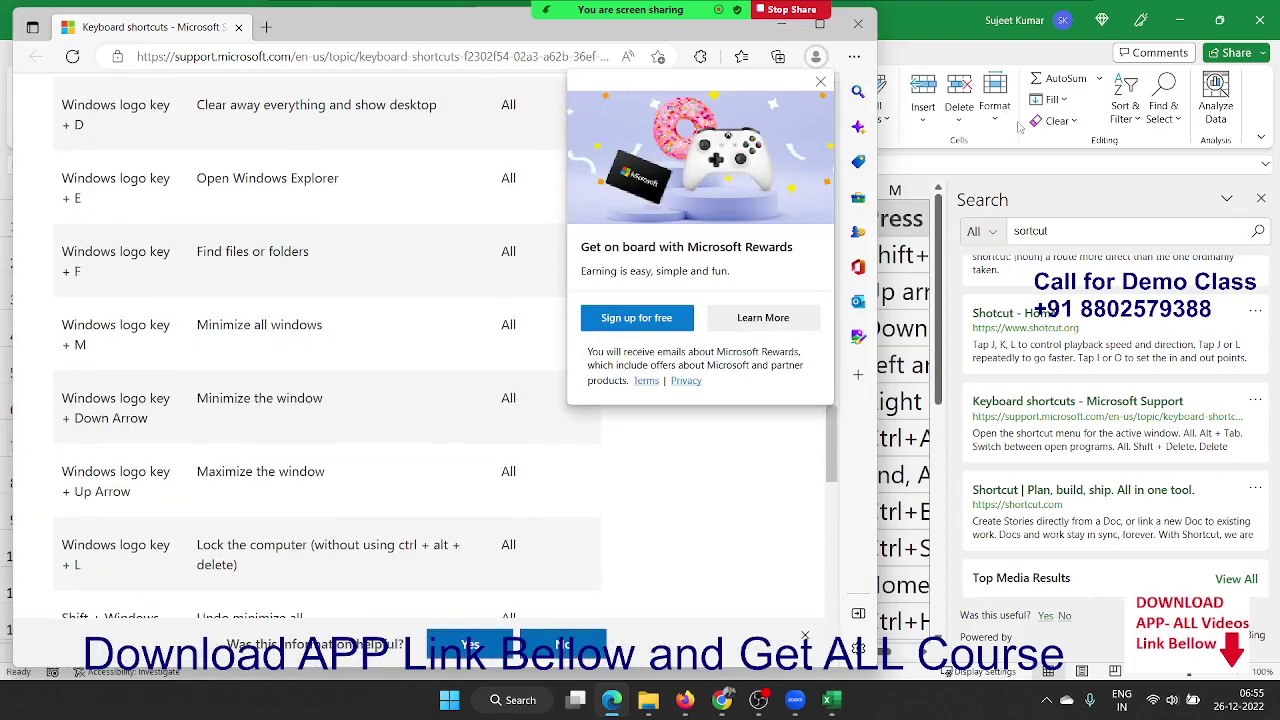
{"action": "left_click", "coordinate": [852, 30]}
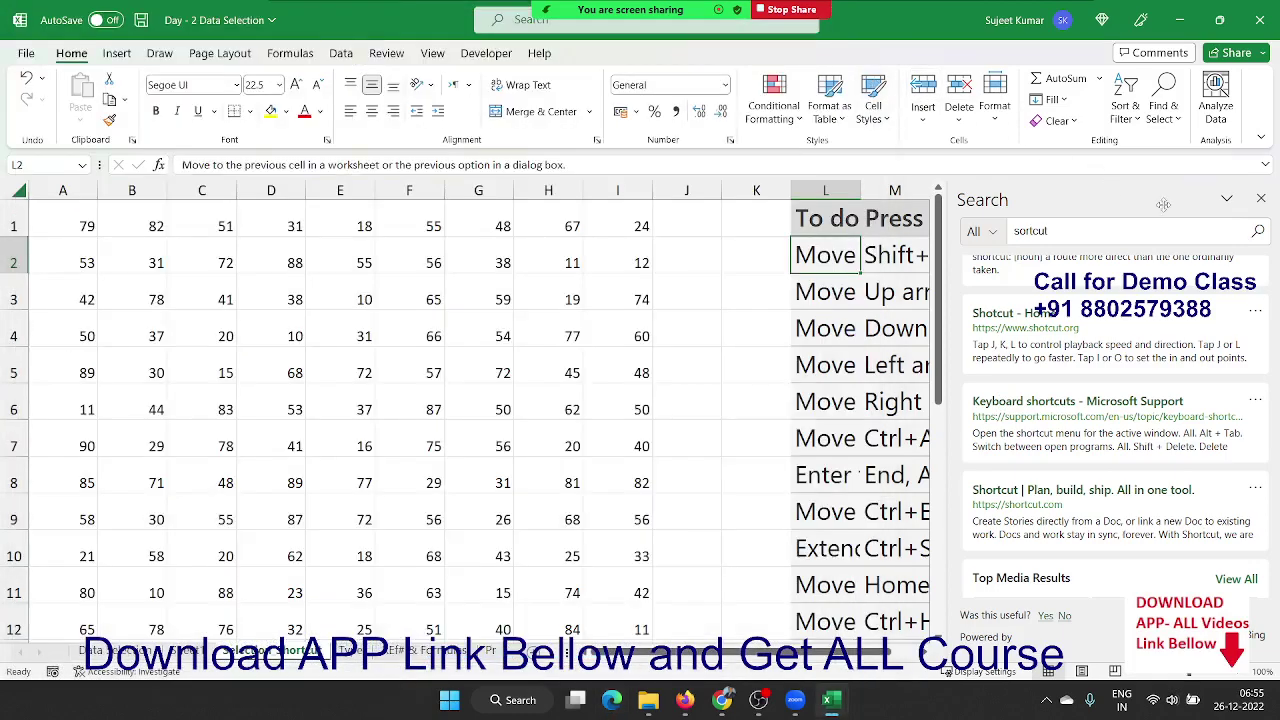
Close the Search pane and erase all content on the Type sheet
{"action": "left_click", "coordinate": [1261, 198]}
{"action": "left_click", "coordinate": [676, 362]}
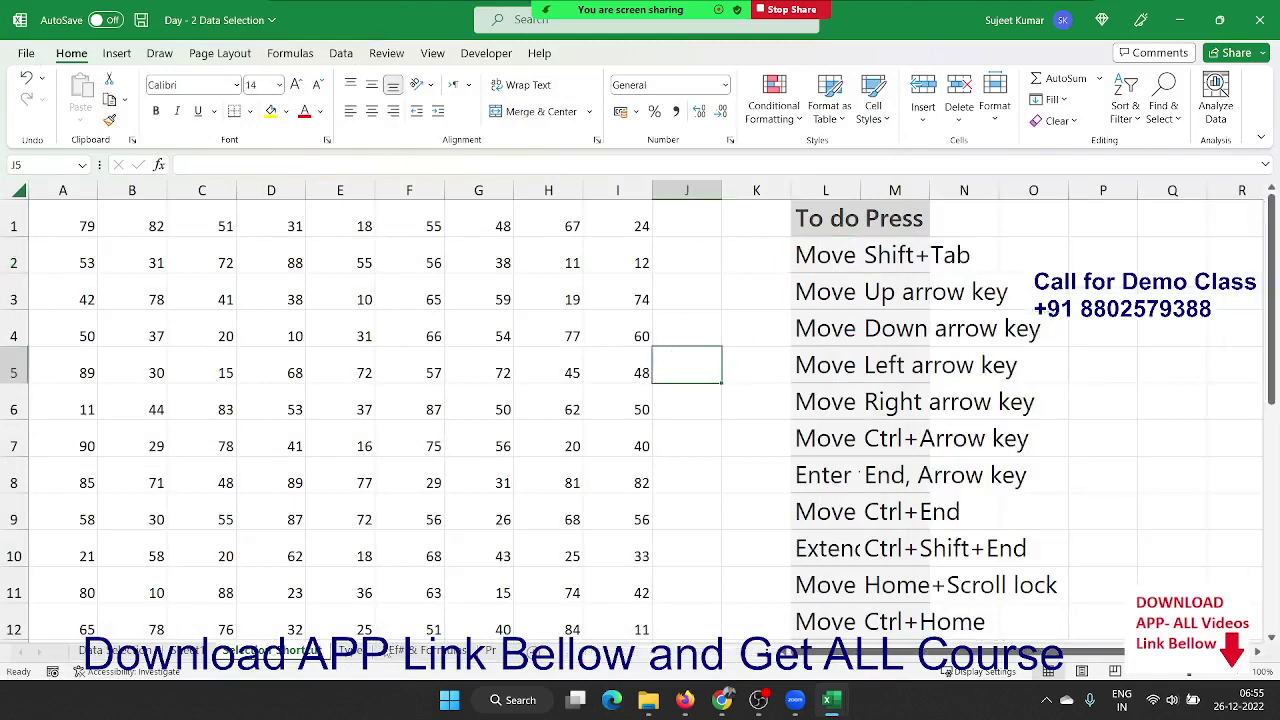
{"action": "left_click", "coordinate": [350, 651]}
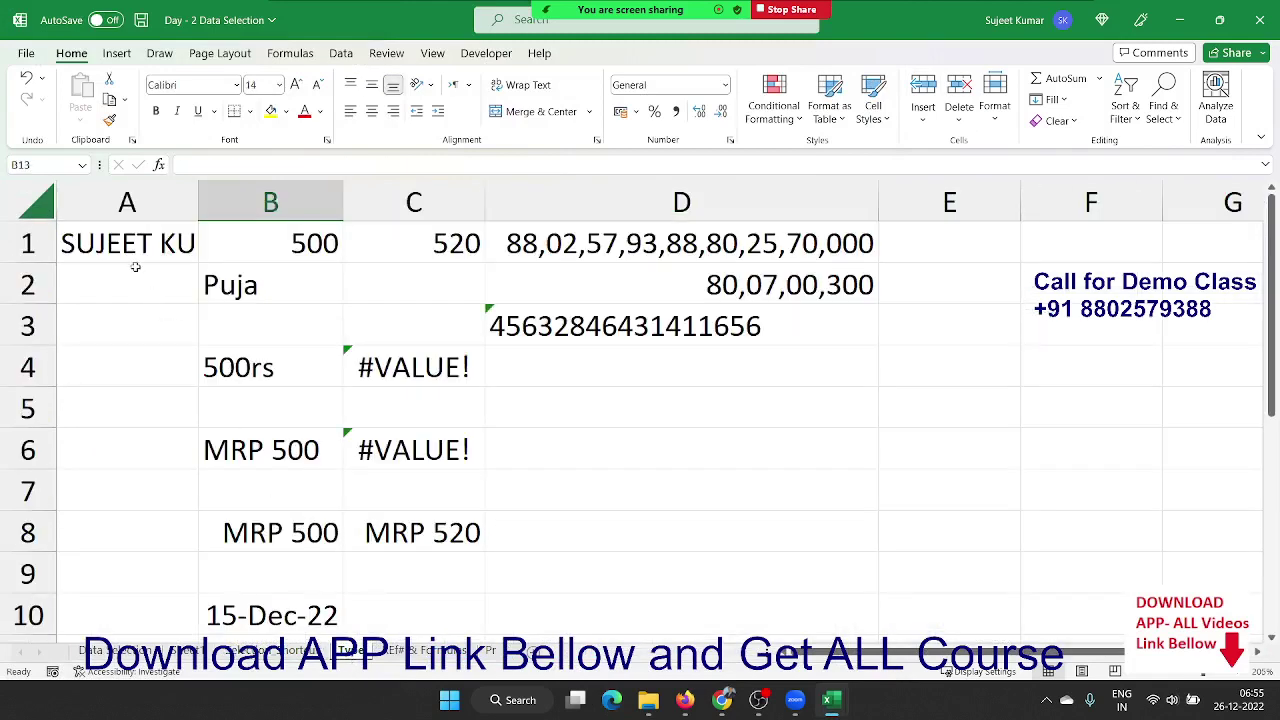
{"action": "left_click", "coordinate": [27, 210]}
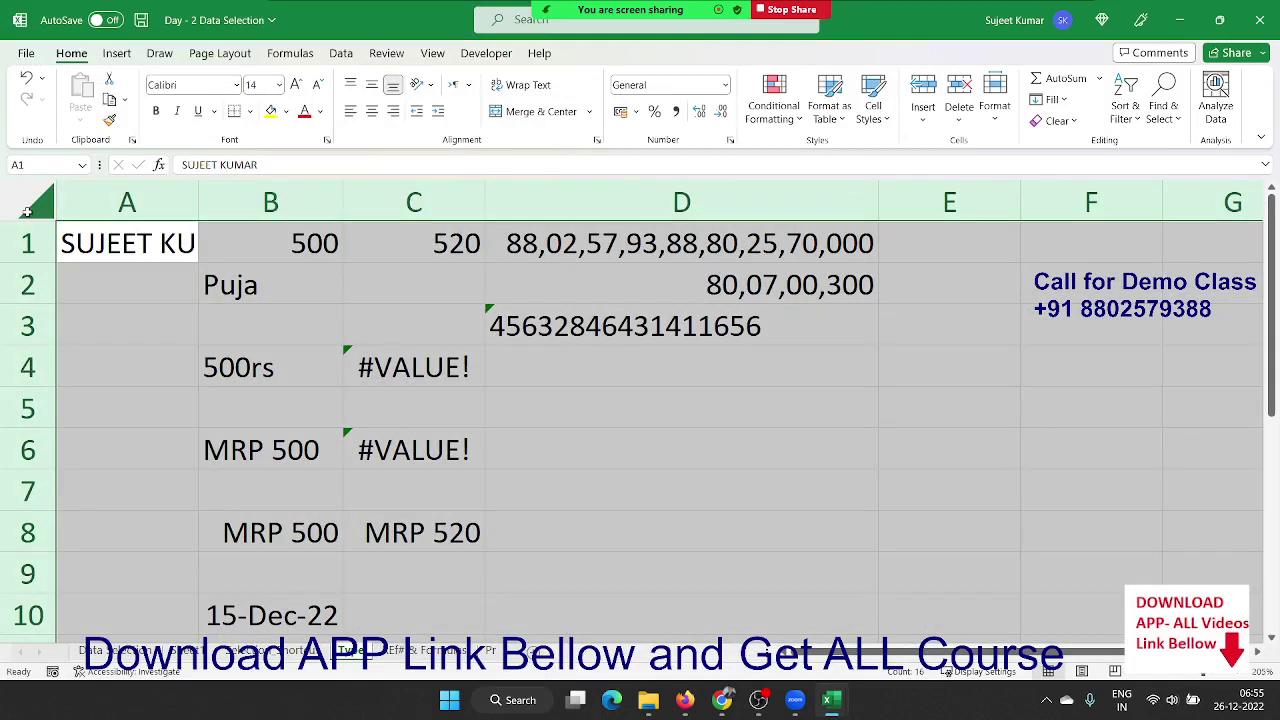
{"action": "key", "text": "Delete"}
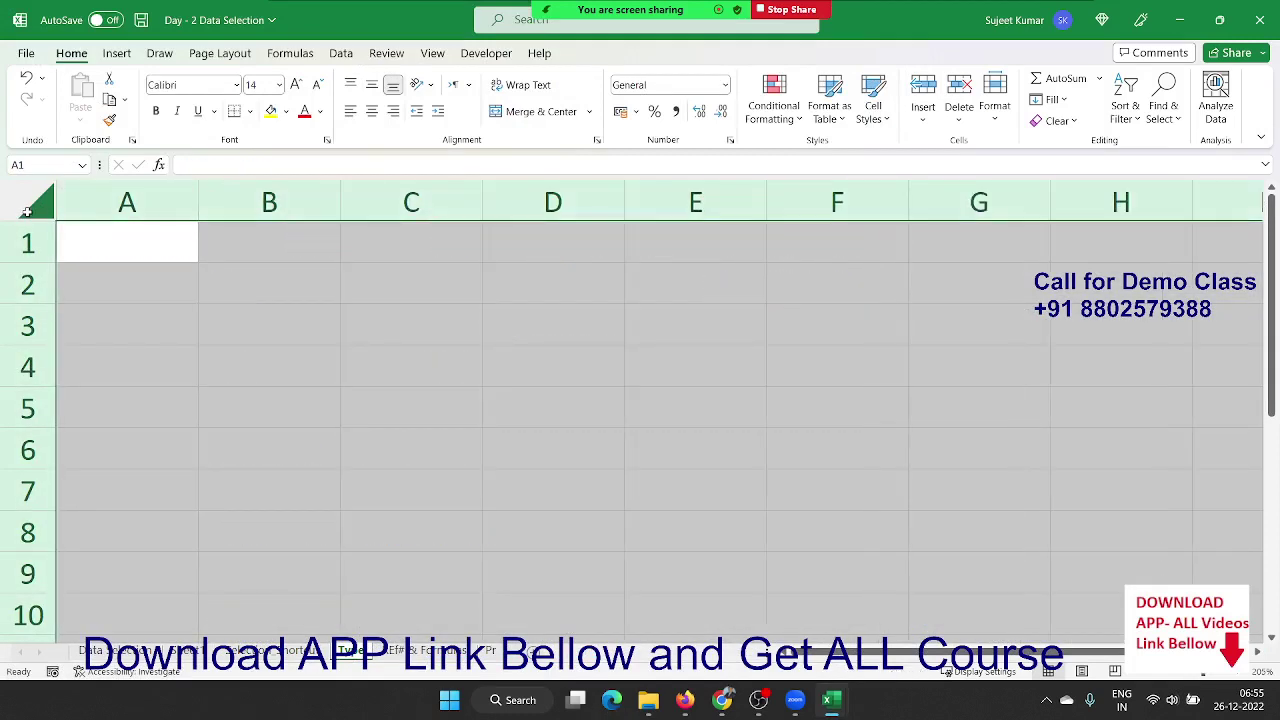
Enter a person's full name in cell A1
{"action": "key", "text": "ctrl+Home"}
{"action": "key", "text": "Right"}
{"action": "key", "text": "Right"}
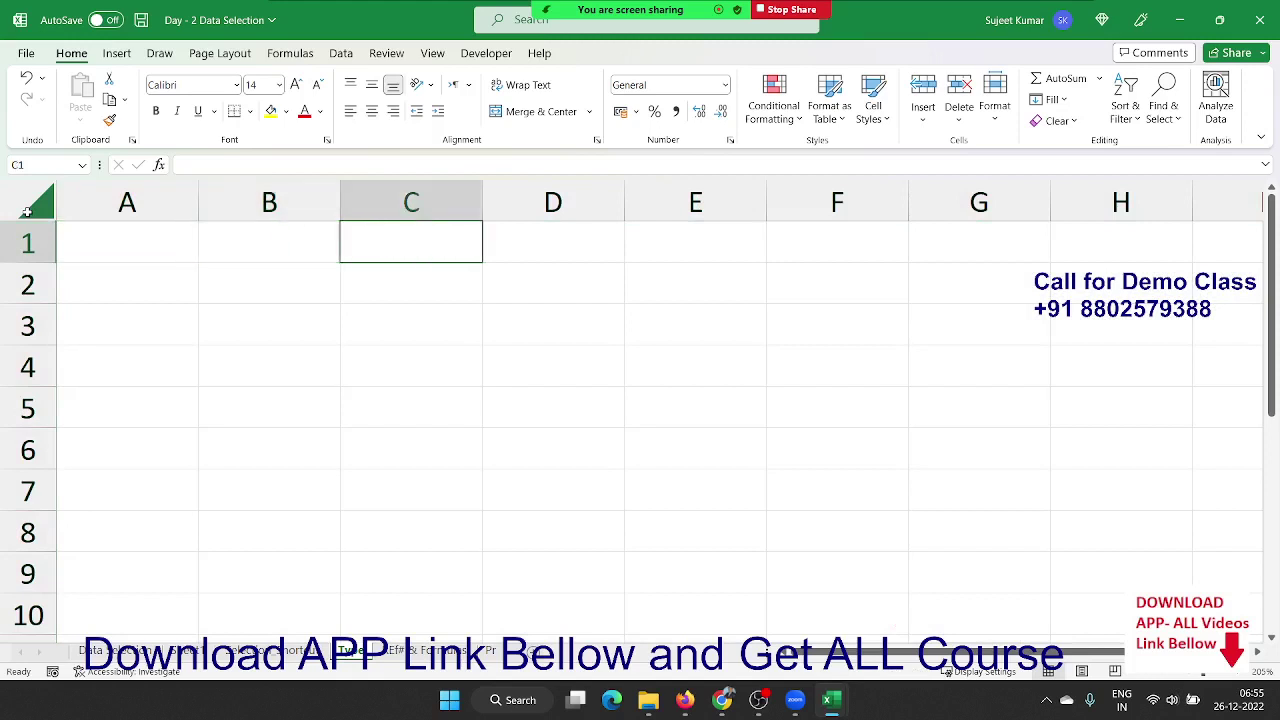
{"action": "key", "text": "Left"}
{"action": "key", "text": "Left"}
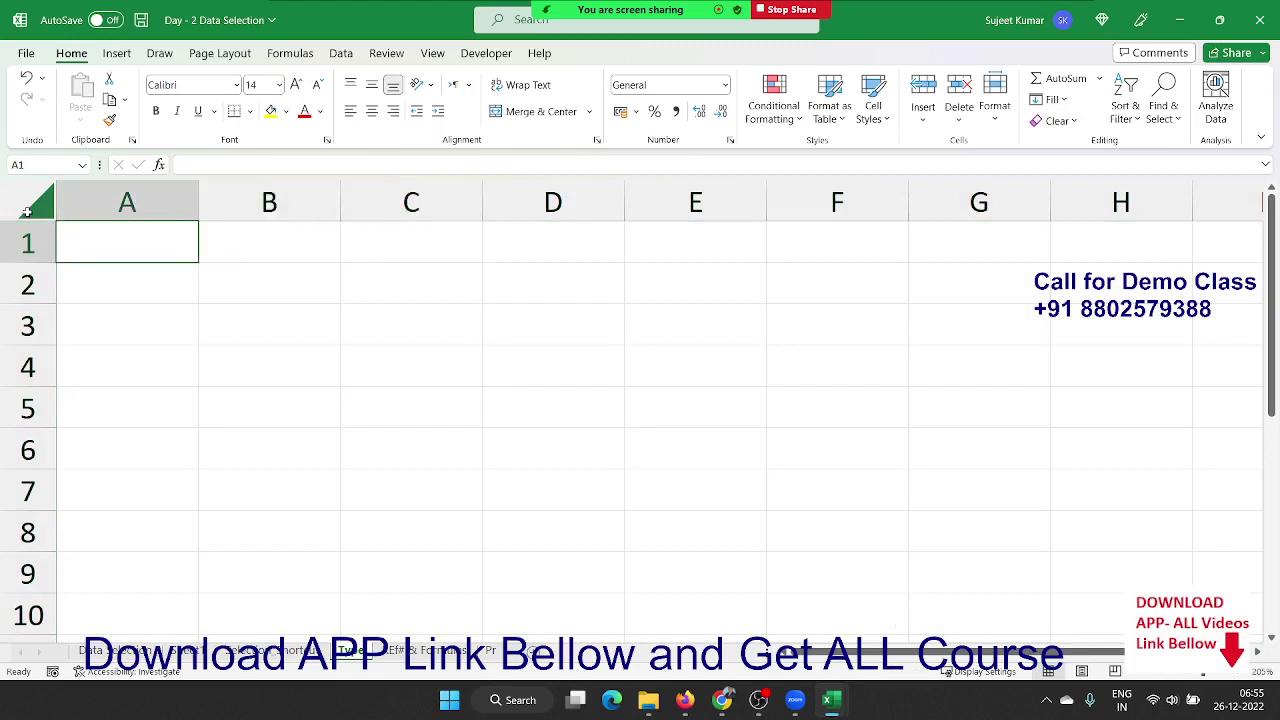
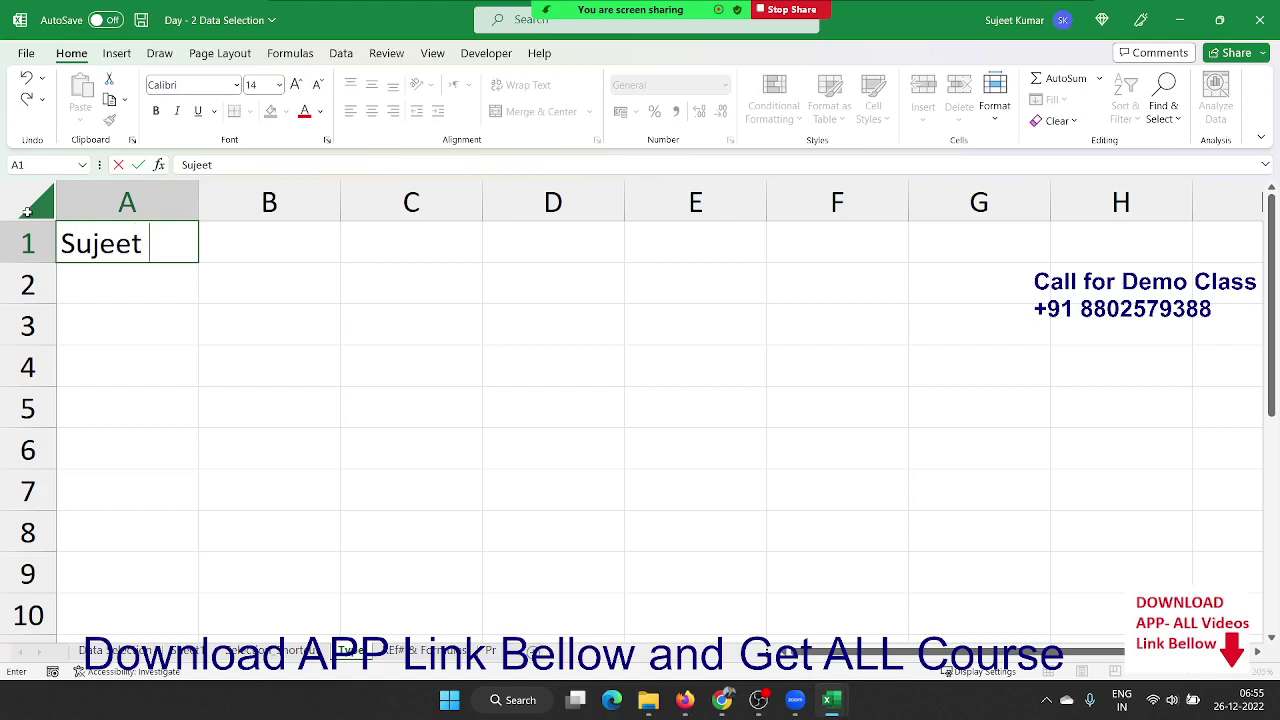
{"action": "key", "text": "Return"}
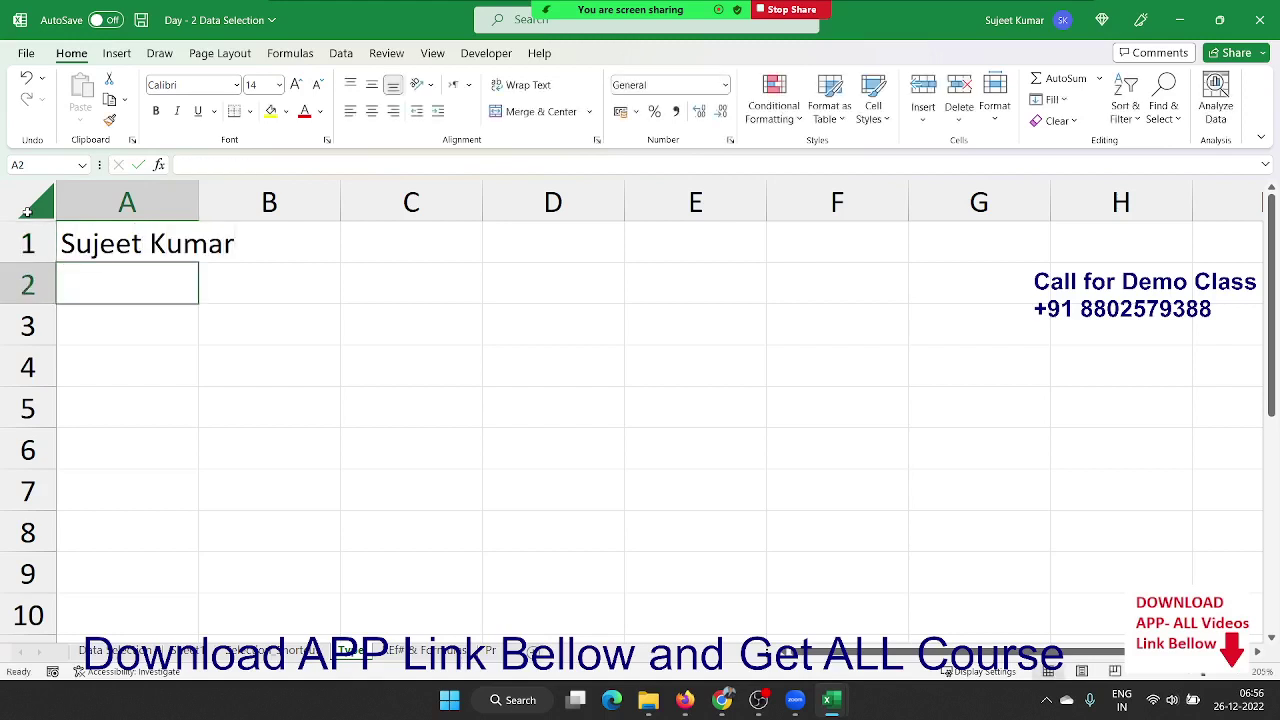
{"action": "key", "text": "Up"}
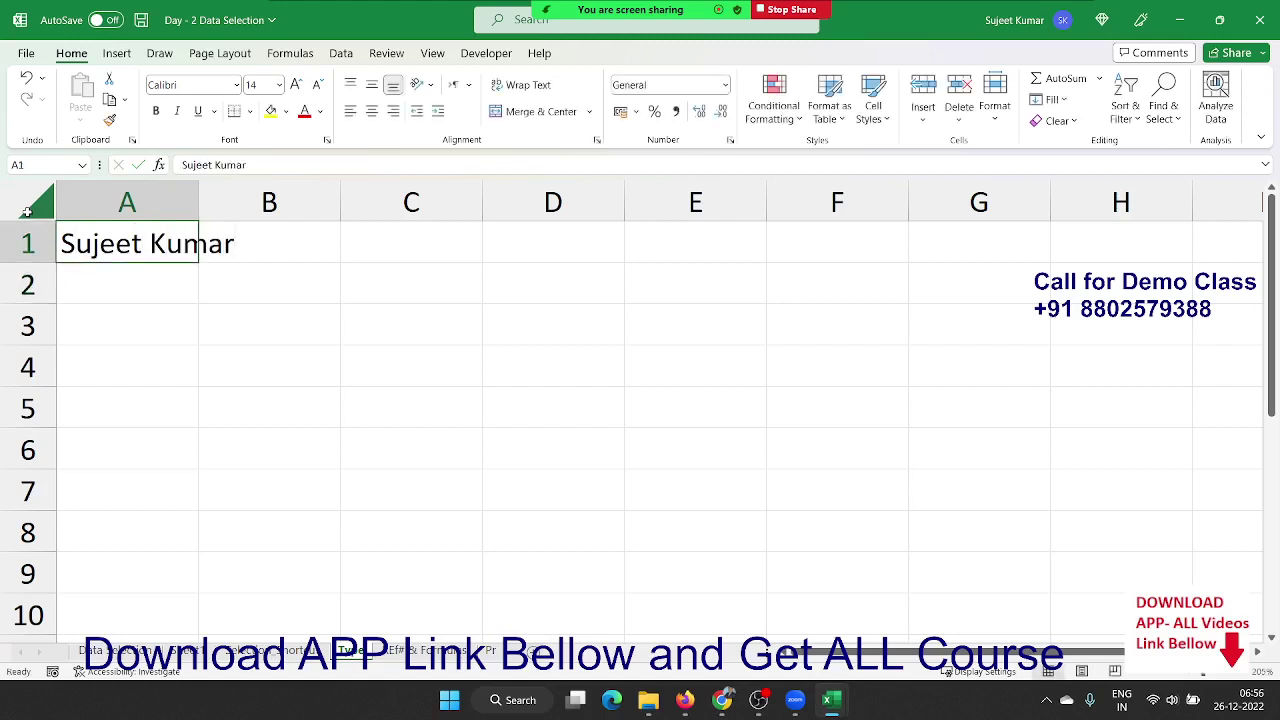
{"action": "key", "text": "Down"}
{"action": "key", "text": "Down"}
{"action": "key", "text": "Right"}
{"action": "key", "text": "Up"}
{"action": "key", "text": "Up"}
{"action": "key", "text": "Down"}
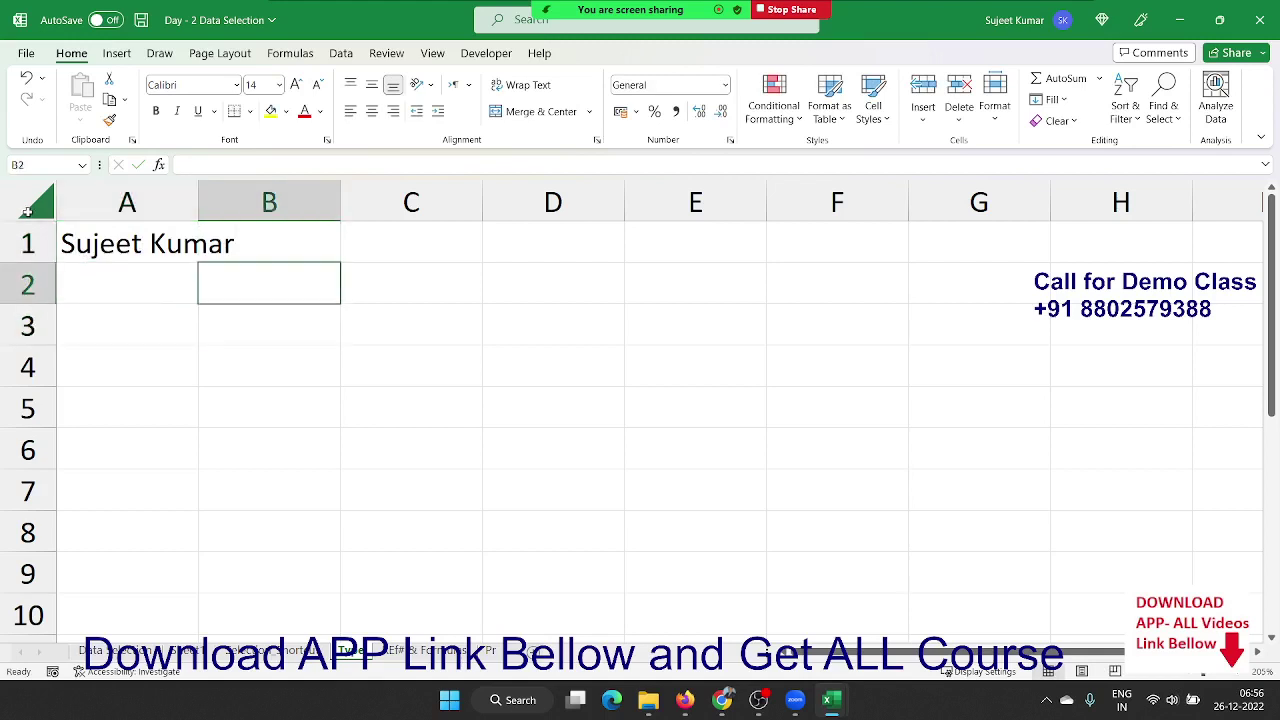
{"action": "key", "text": "Up"}
{"action": "key", "text": "Left"}
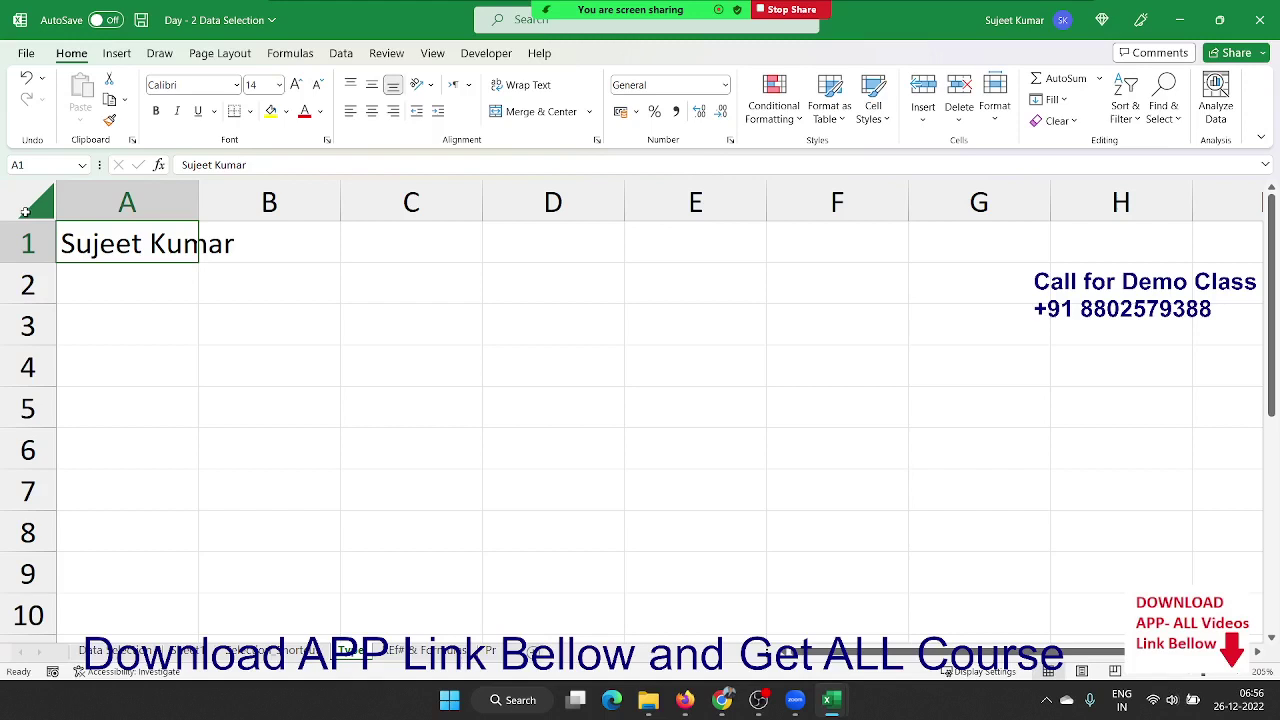
Put 500 in cell B1, replacing an initial 5
{"action": "key", "text": "Right"}
{"action": "type", "text": "5"}
{"action": "key", "text": "Return"}
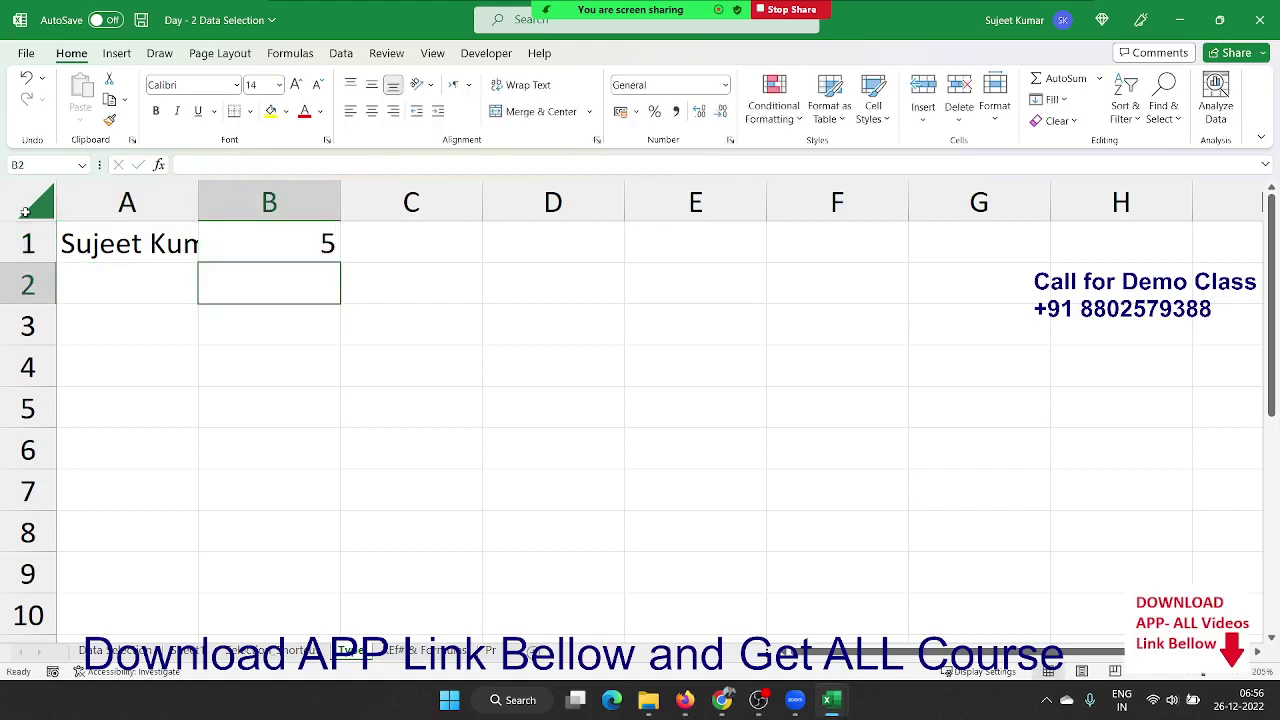
{"action": "key", "text": "Up"}
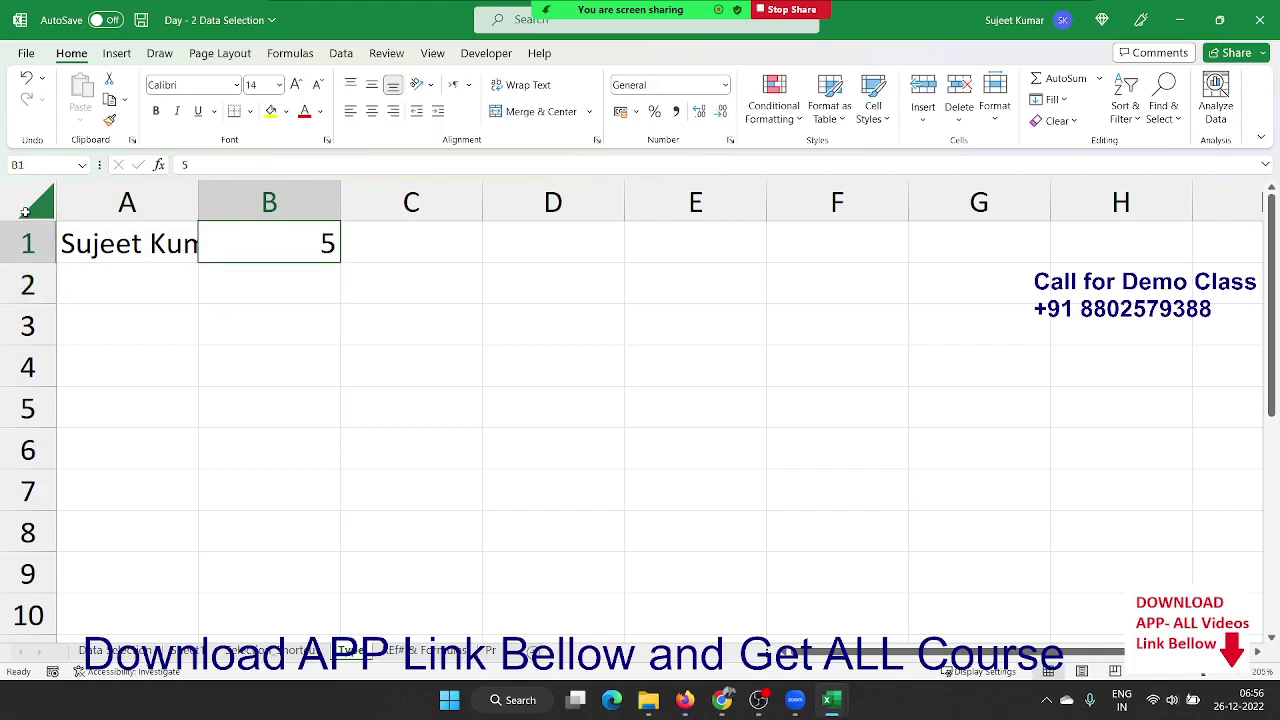
{"action": "key", "text": "Left"}
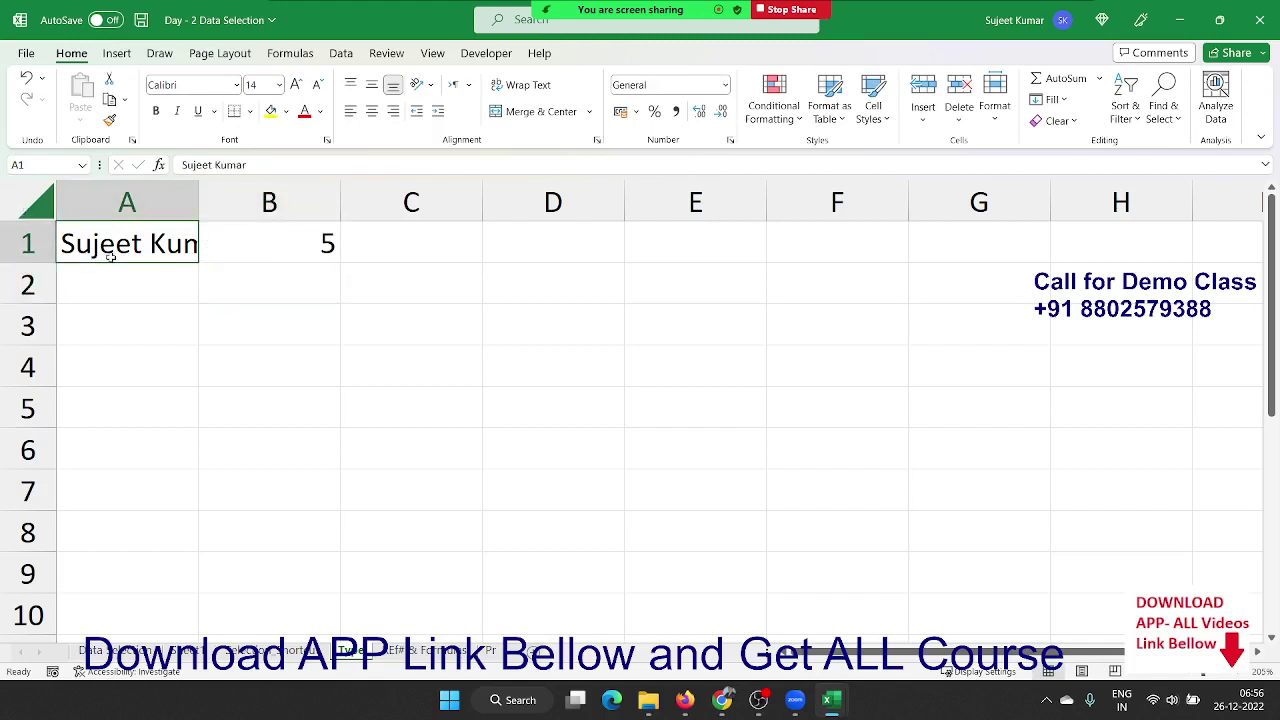
{"action": "triple_click", "coordinate": [252, 165]}
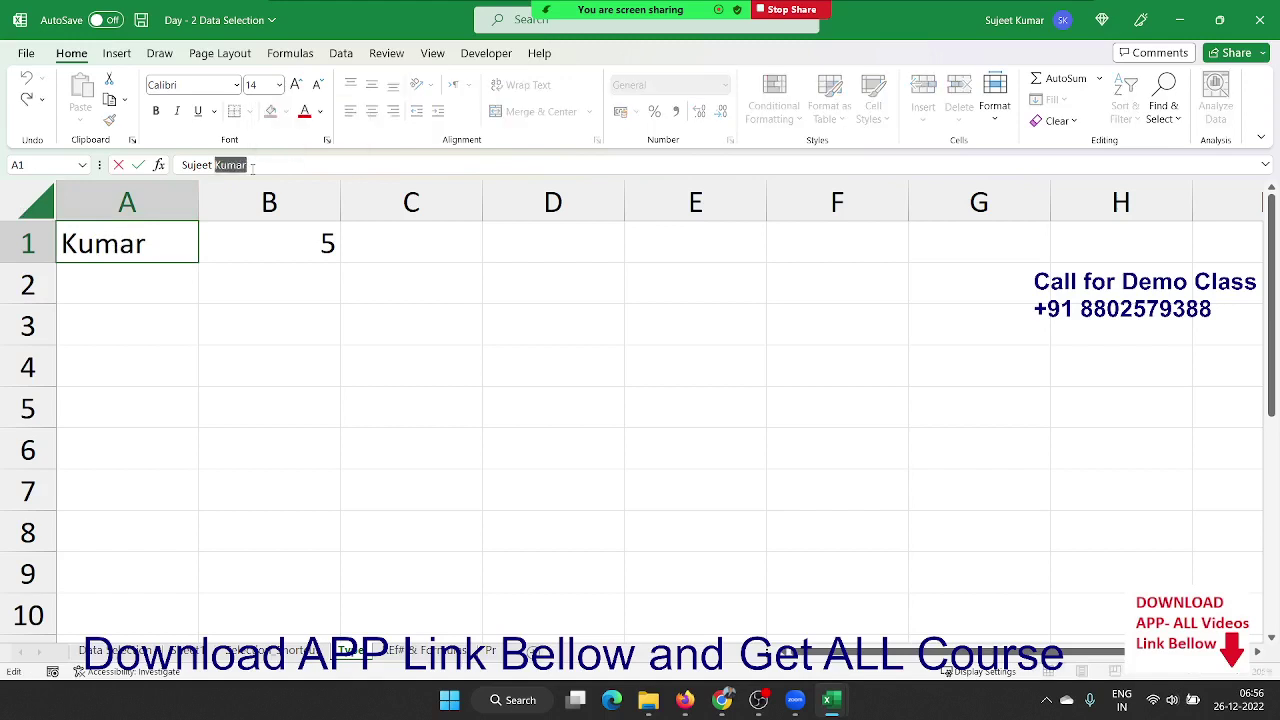
{"action": "key", "text": "Escape"}
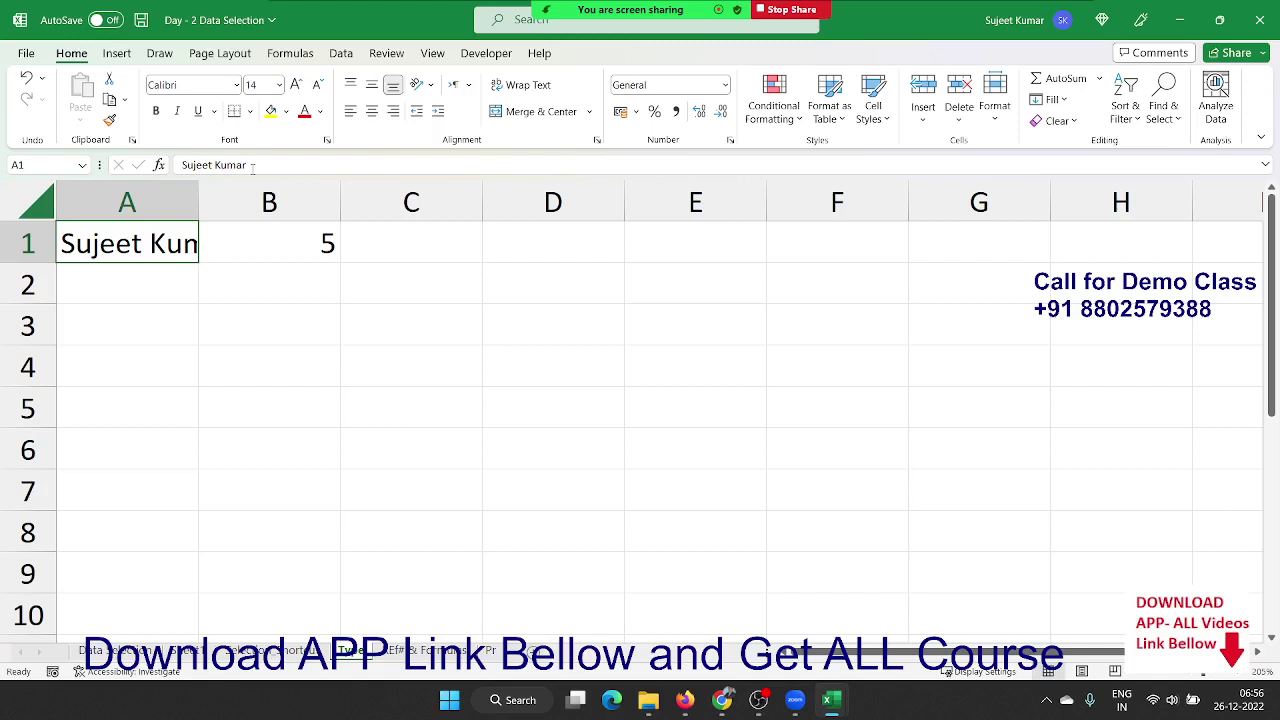
{"action": "key", "text": "Down"}
{"action": "key", "text": "Right"}
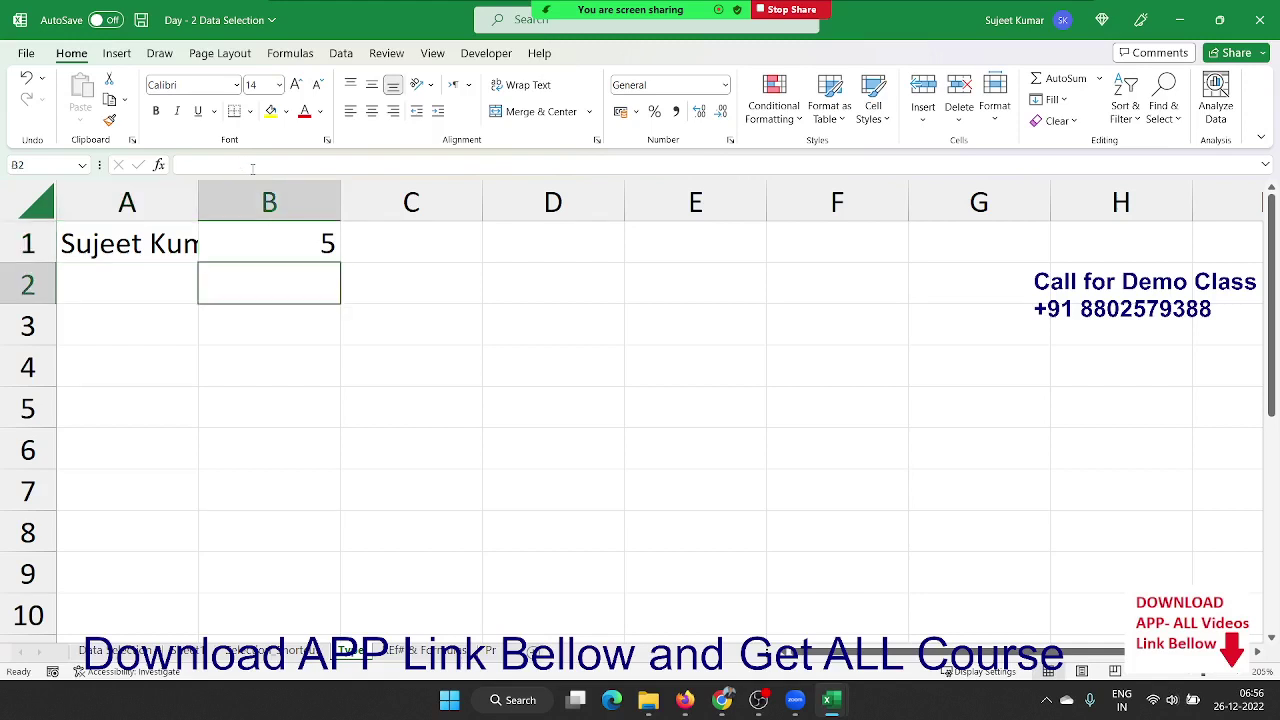
{"action": "key", "text": "Up"}
{"action": "type", "text": "500"}
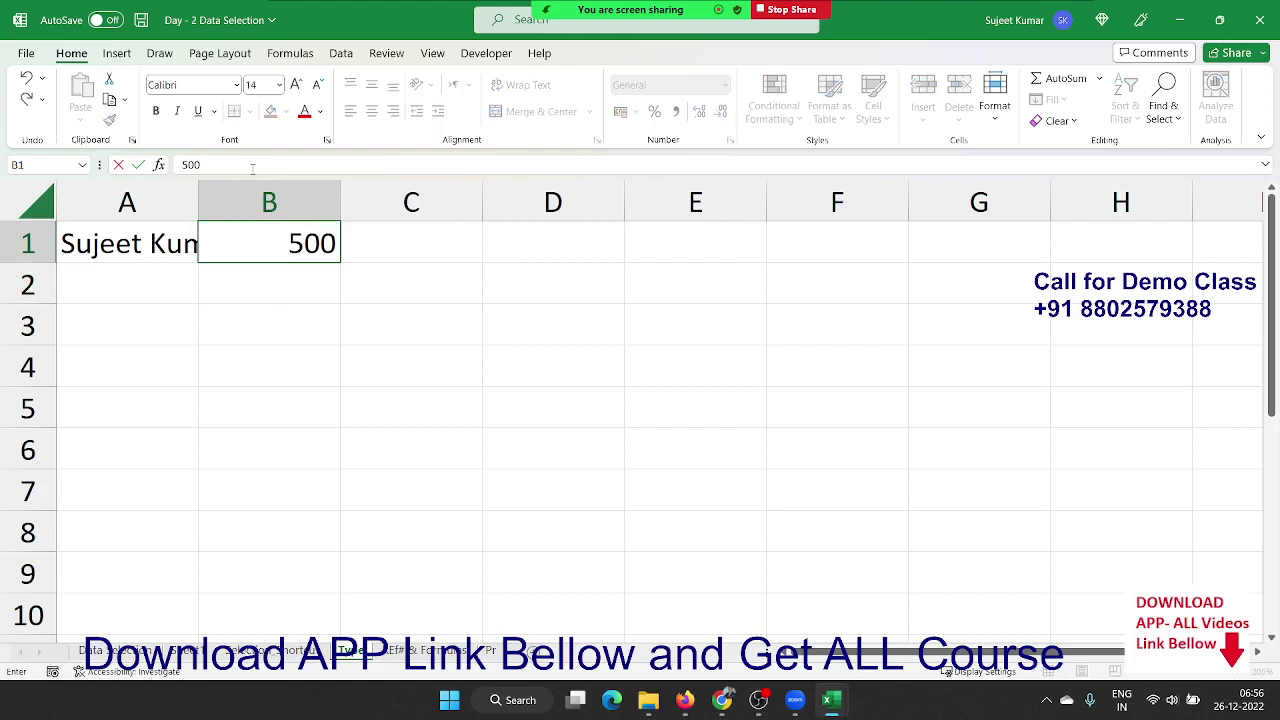
{"action": "key", "text": "Return"}
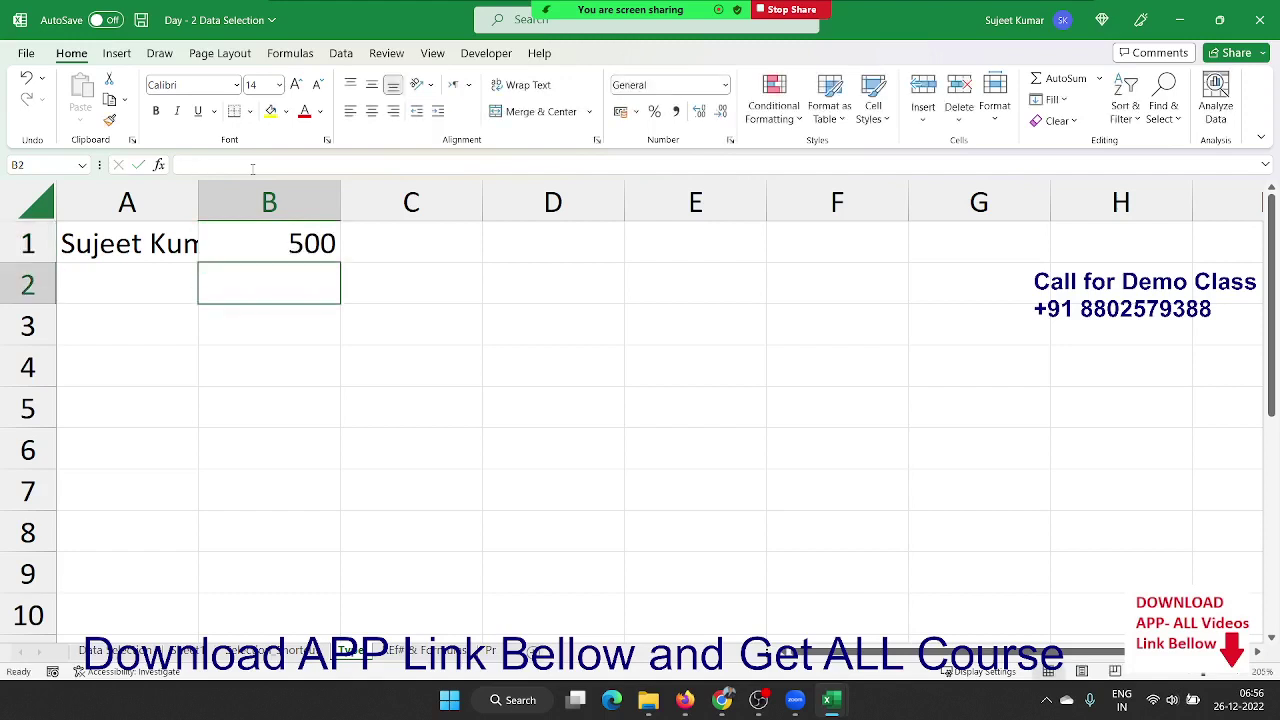
Type a word in B2 and '1500as' in B4
{"action": "type", "text": "puja"}
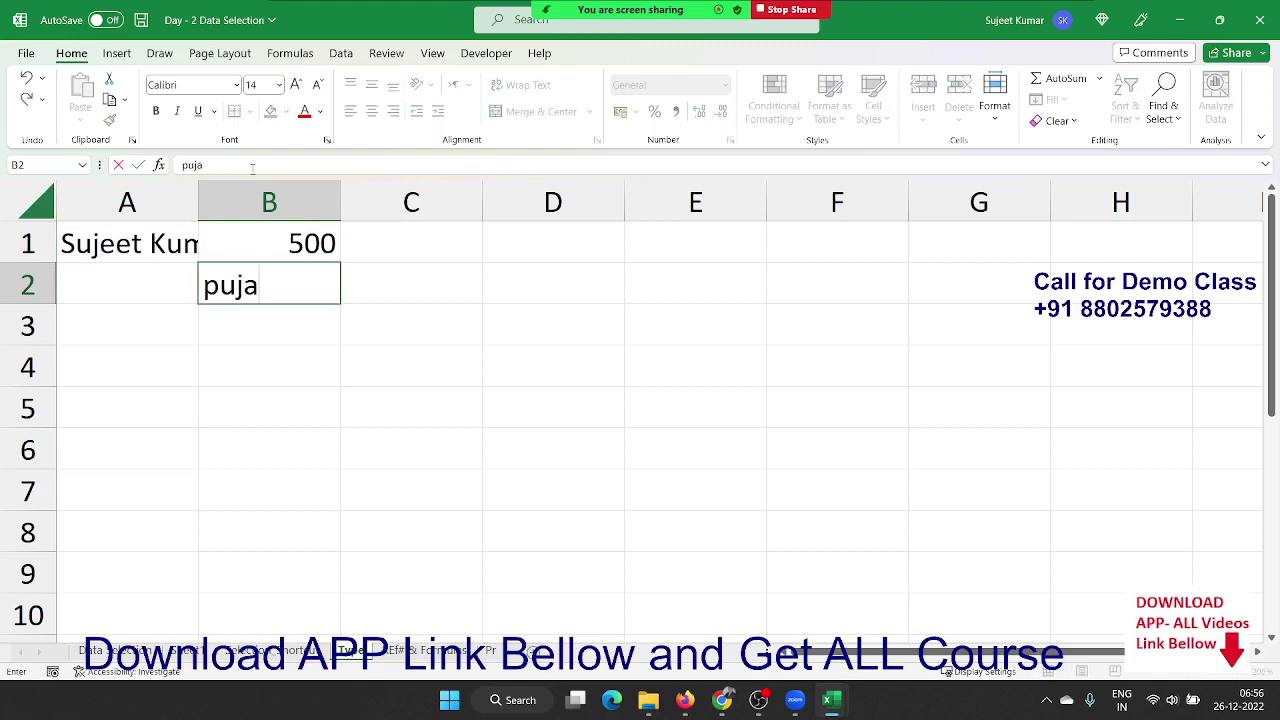
{"action": "key", "text": "Return"}
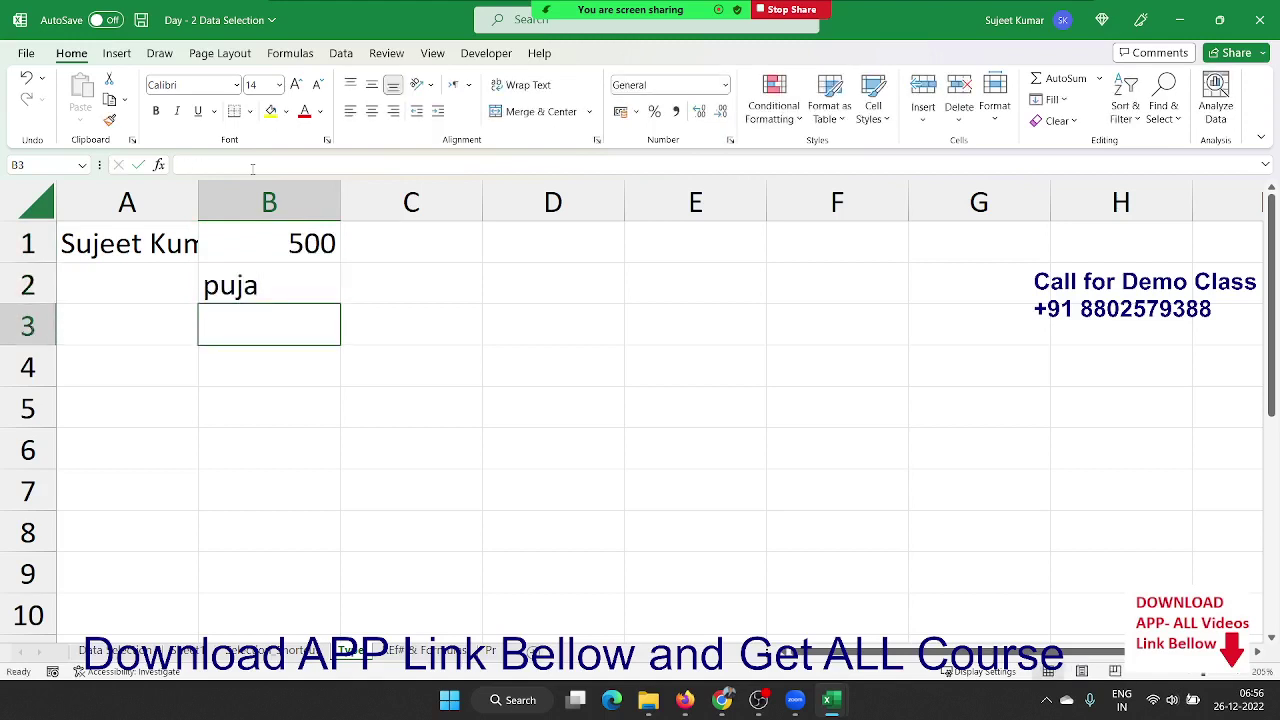
{"action": "key", "text": "Return"}
{"action": "type", "text": "1"}
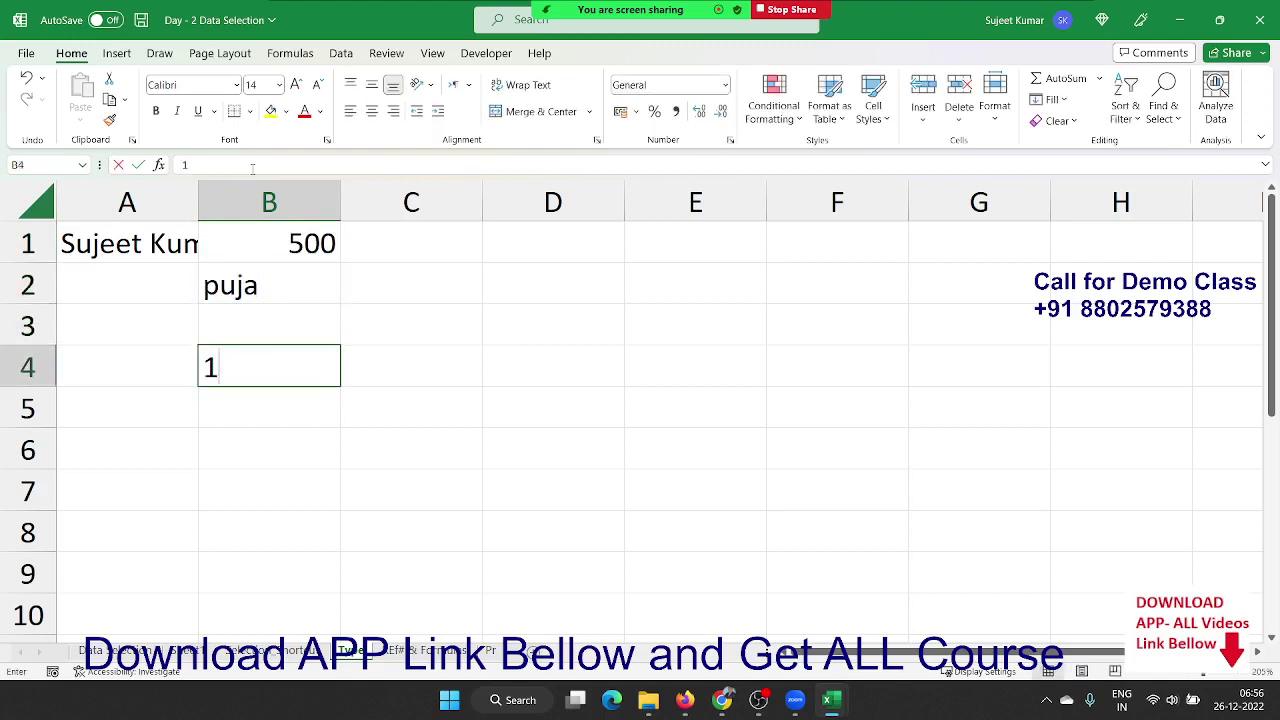
{"action": "type", "text": "500a"}
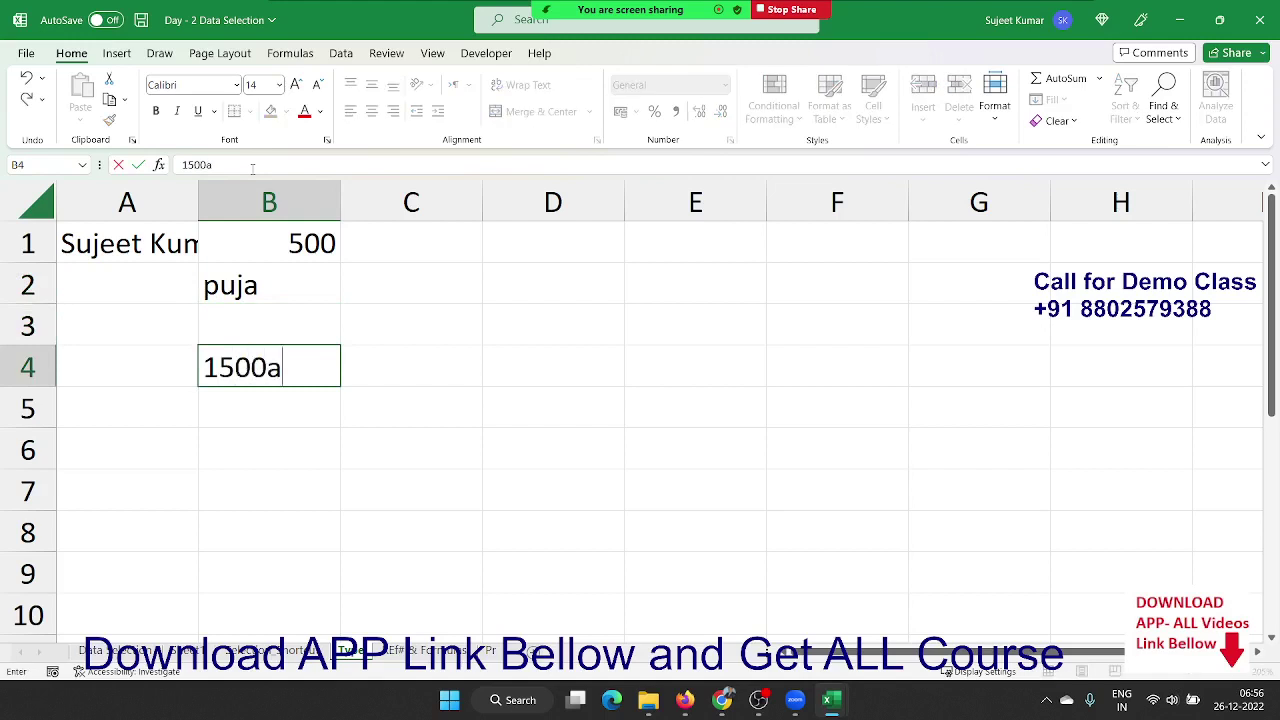
{"action": "type", "text": "s"}
{"action": "key", "text": "Return"}
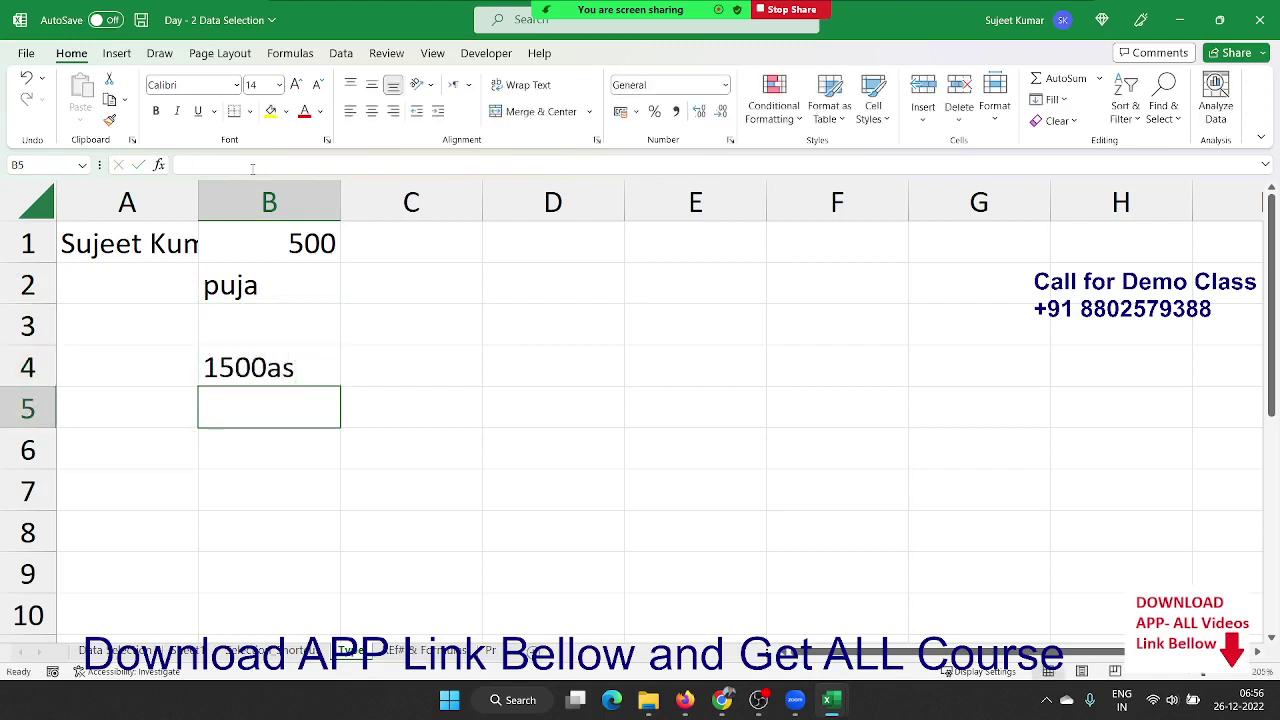
Enter =B4+200 in C4, which returns #VALUE!
{"action": "key", "text": "Up"}
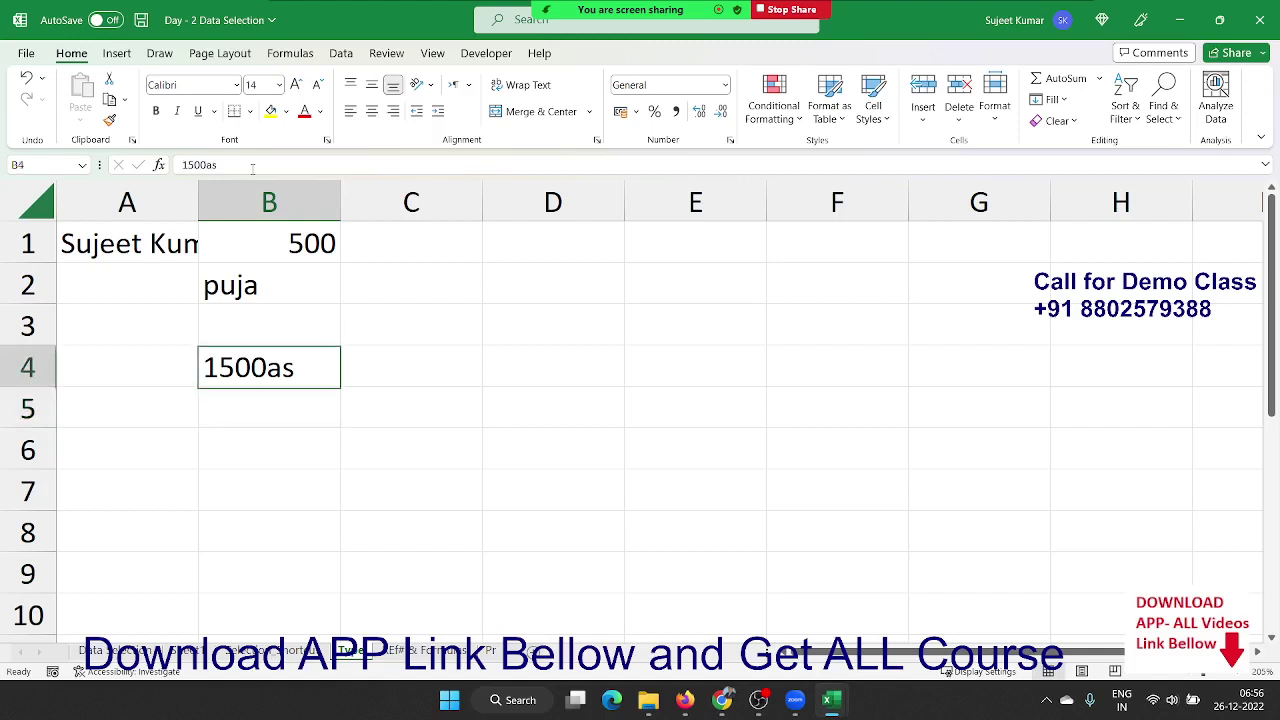
{"action": "key", "text": "Right"}
{"action": "type", "text": "="}
{"action": "key", "text": "Left"}
{"action": "type", "text": "+"}
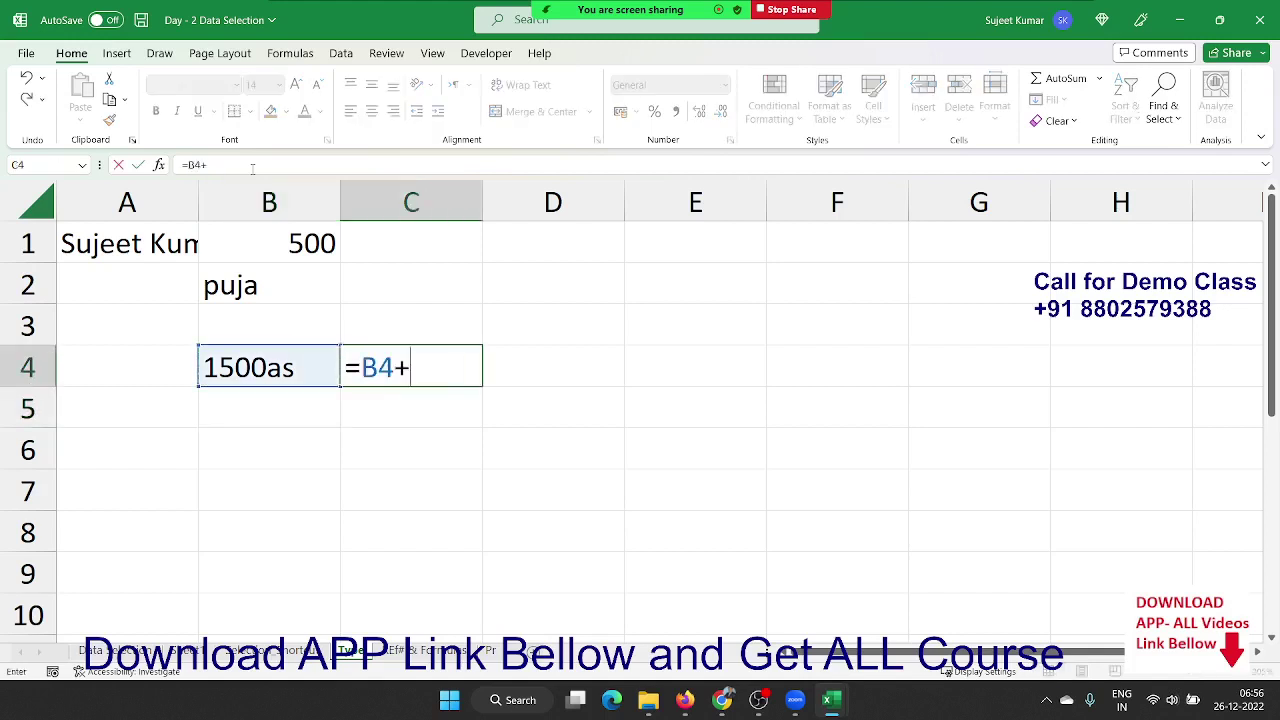
{"action": "type", "text": "200"}
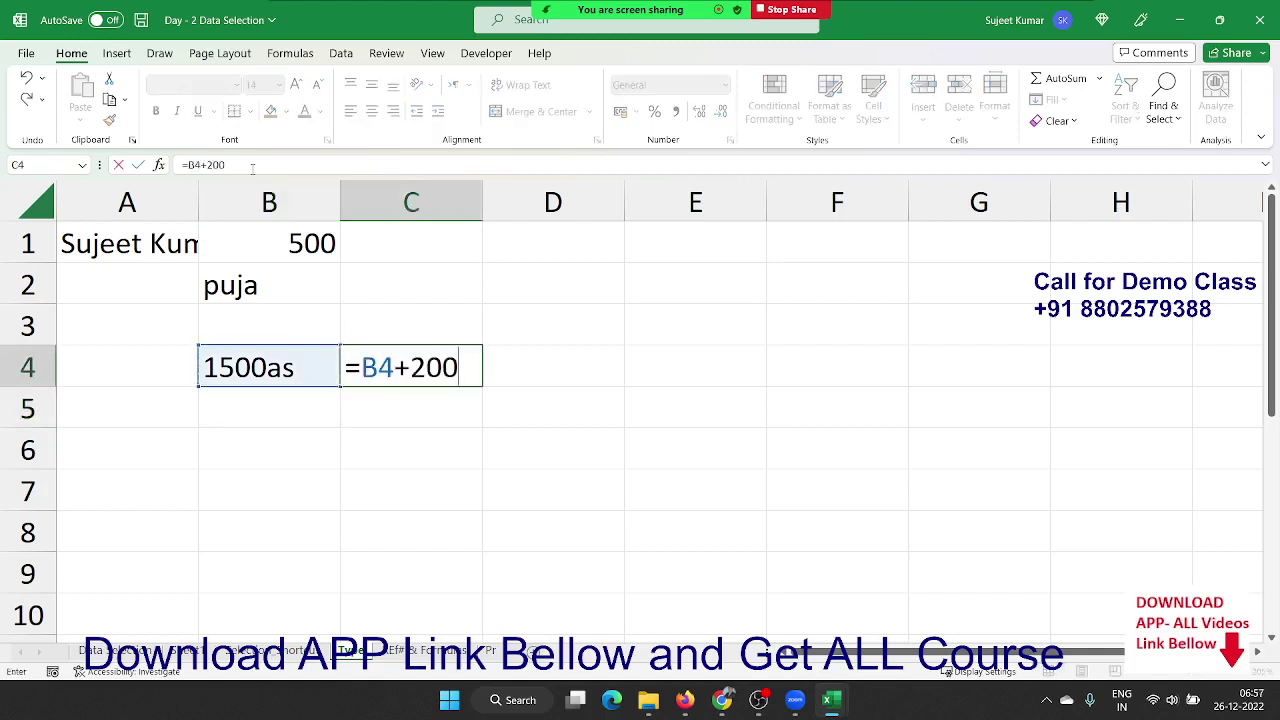
{"action": "key", "text": "Return"}
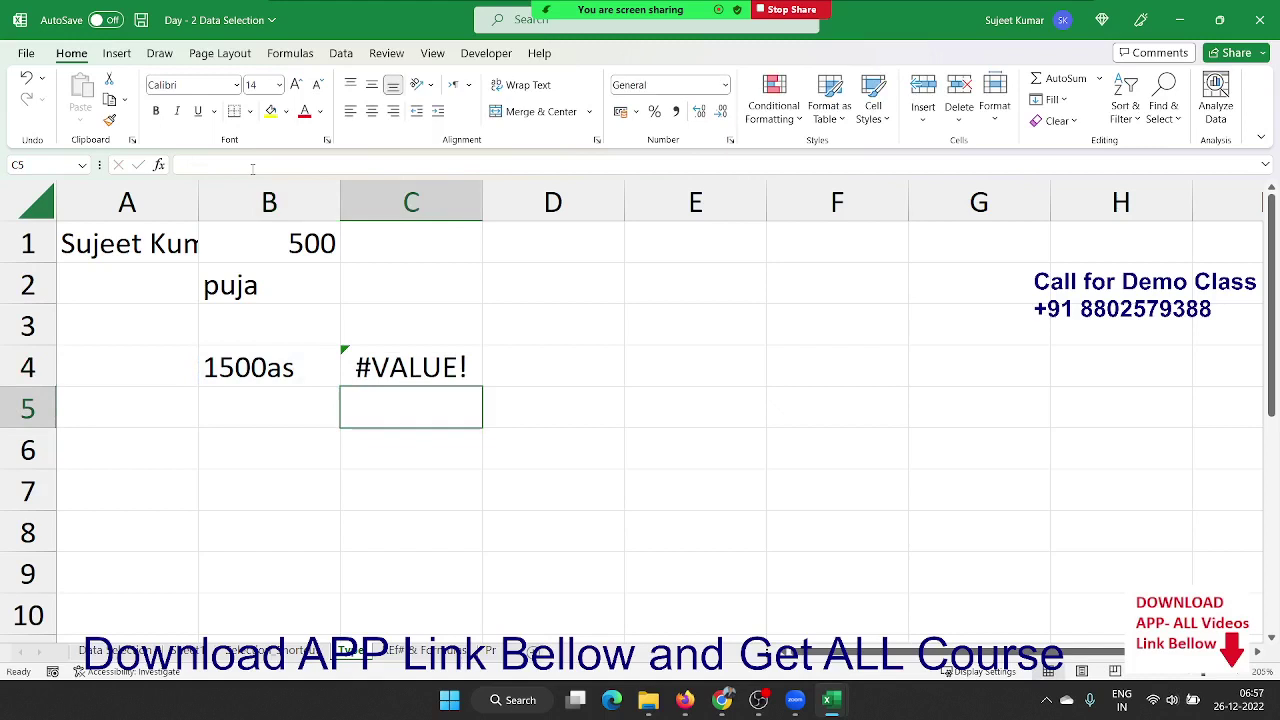
Put a plain 500 in B6, replacing the text 'MRP 500'
{"action": "key", "text": "Down"}
{"action": "key", "text": "Left"}
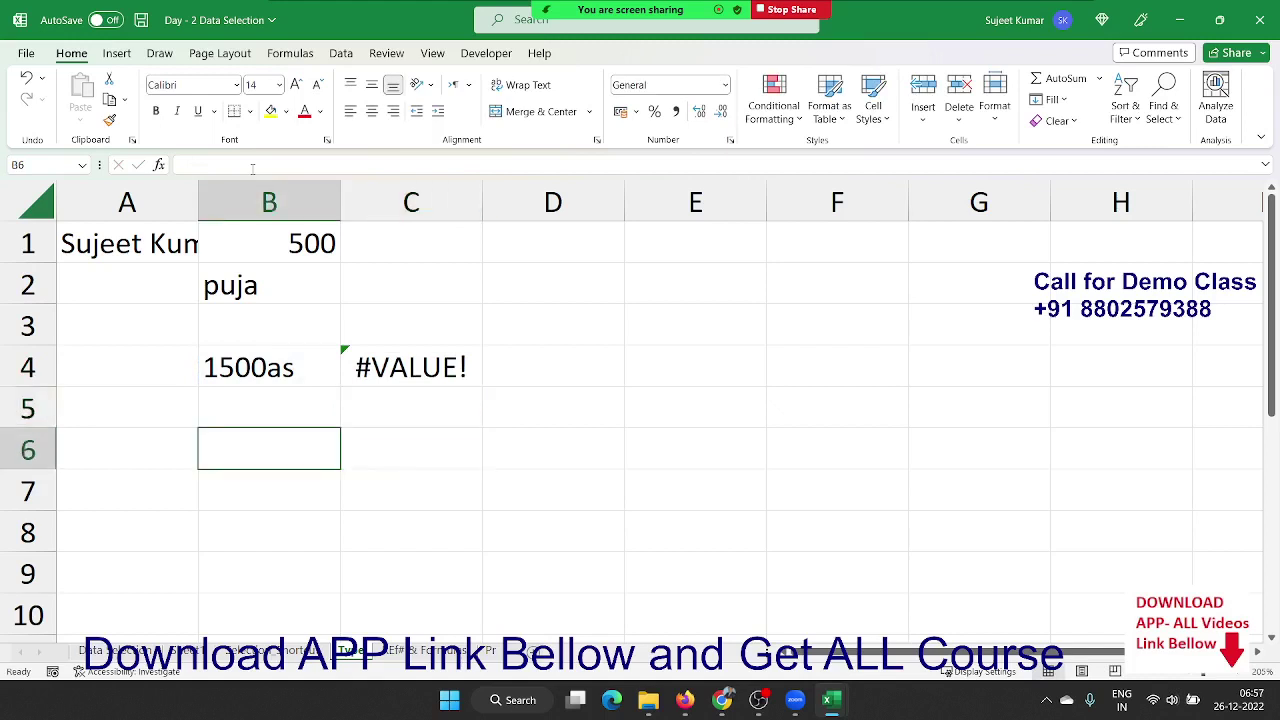
{"action": "type", "text": "MRP 5"}
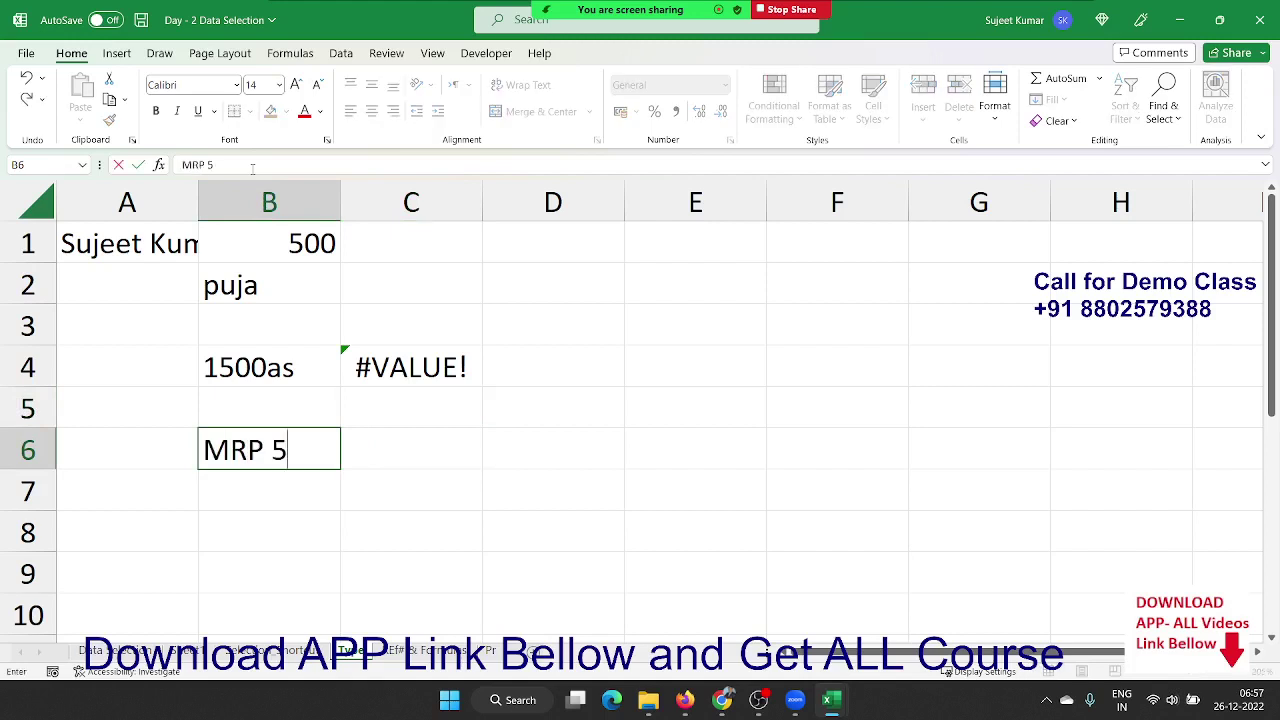
{"action": "type", "text": "00"}
{"action": "key", "text": "Return"}
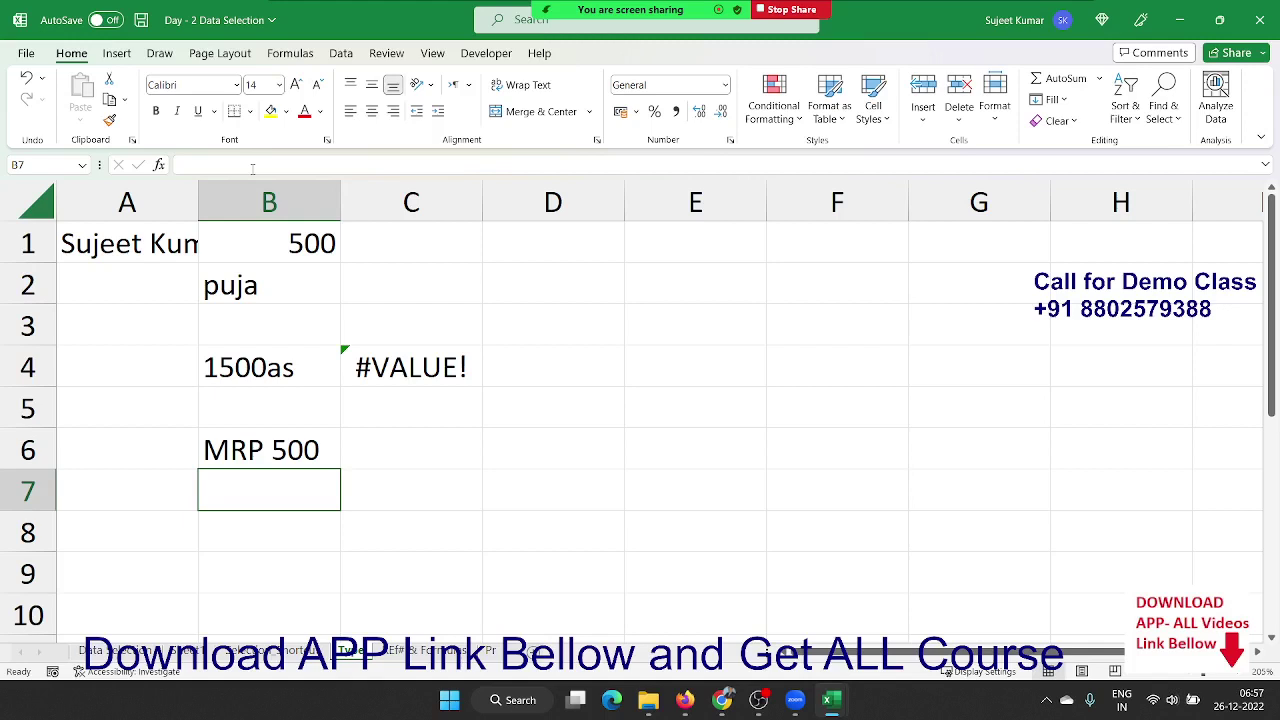
{"action": "key", "text": "Up"}
{"action": "type", "text": "500"}
{"action": "key", "text": "Return"}
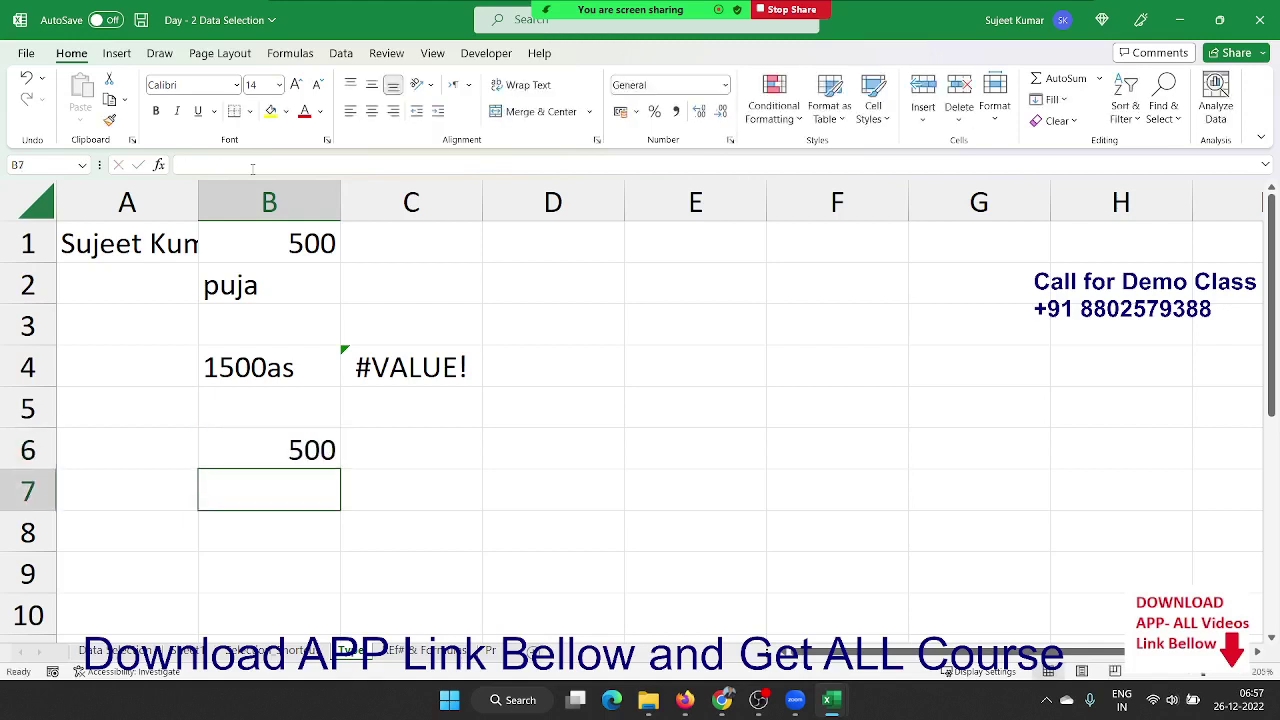
Apply the custom number format "MRP"0 to B6 so its 500 shows as MRP 500
{"action": "key", "text": "Up"}
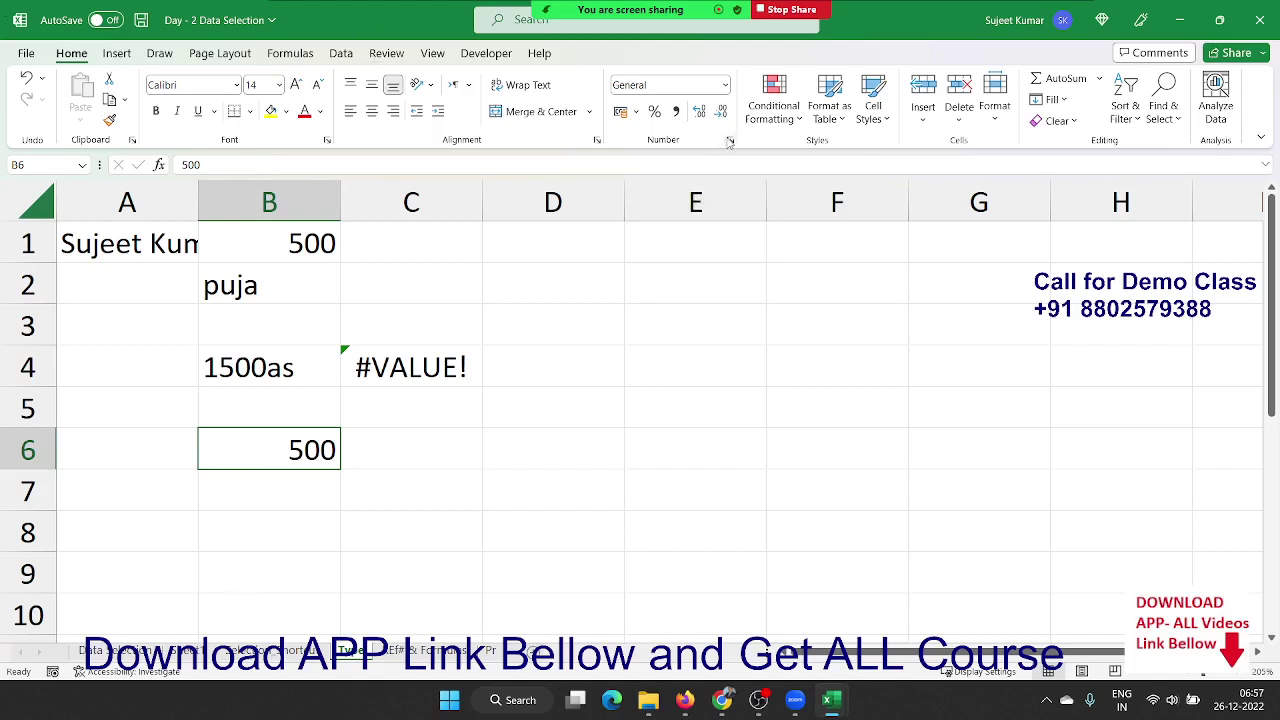
{"action": "left_click", "coordinate": [729, 141]}
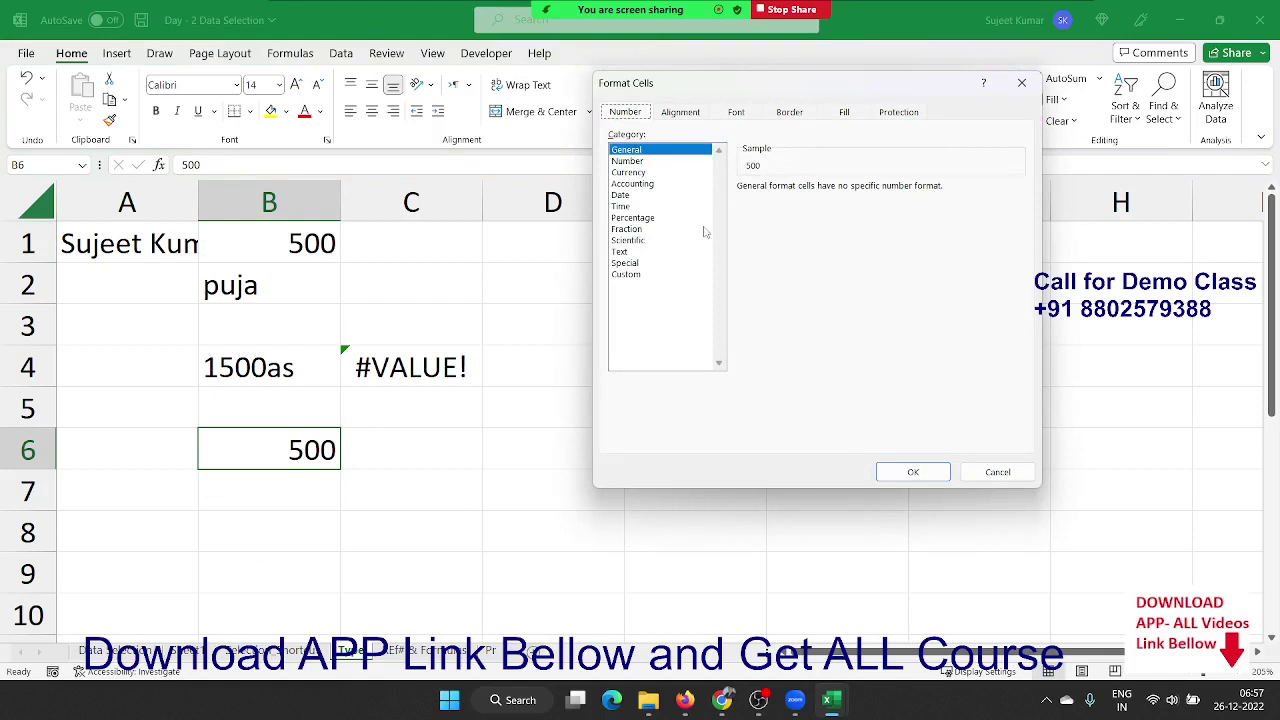
{"action": "left_click", "coordinate": [627, 276]}
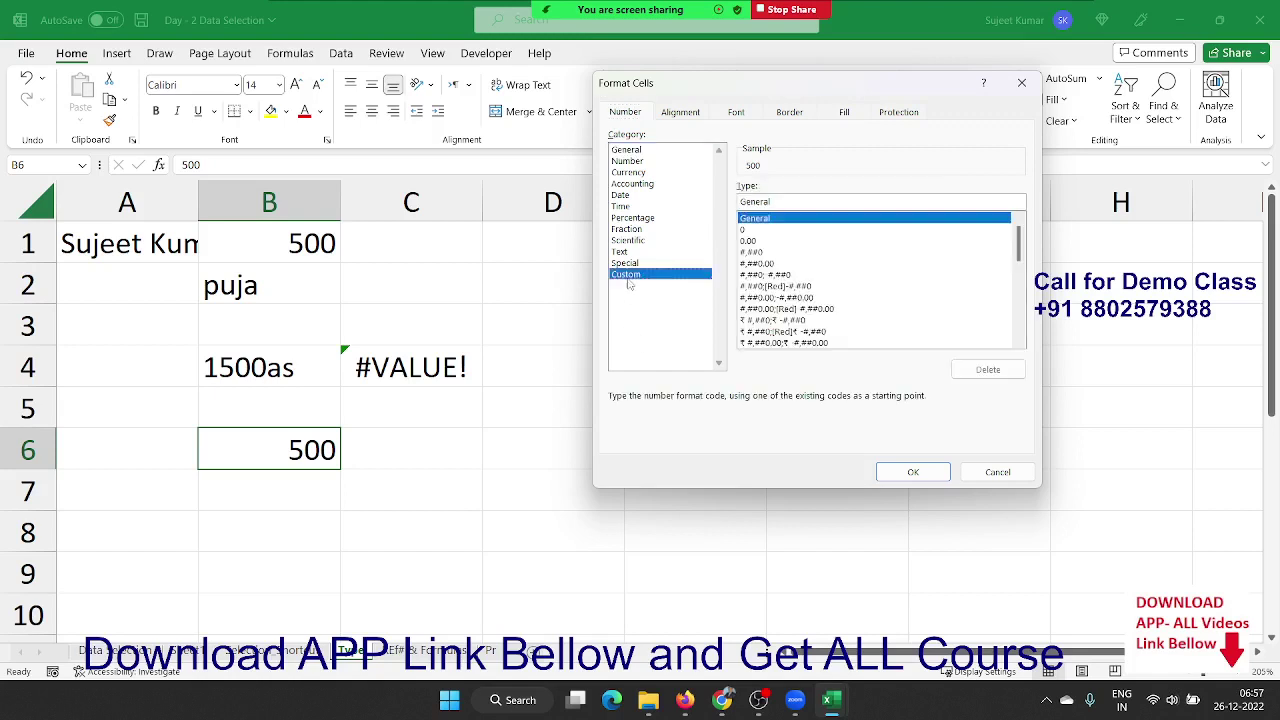
{"action": "left_click", "coordinate": [757, 213]}
{"action": "type", "text": "M"}
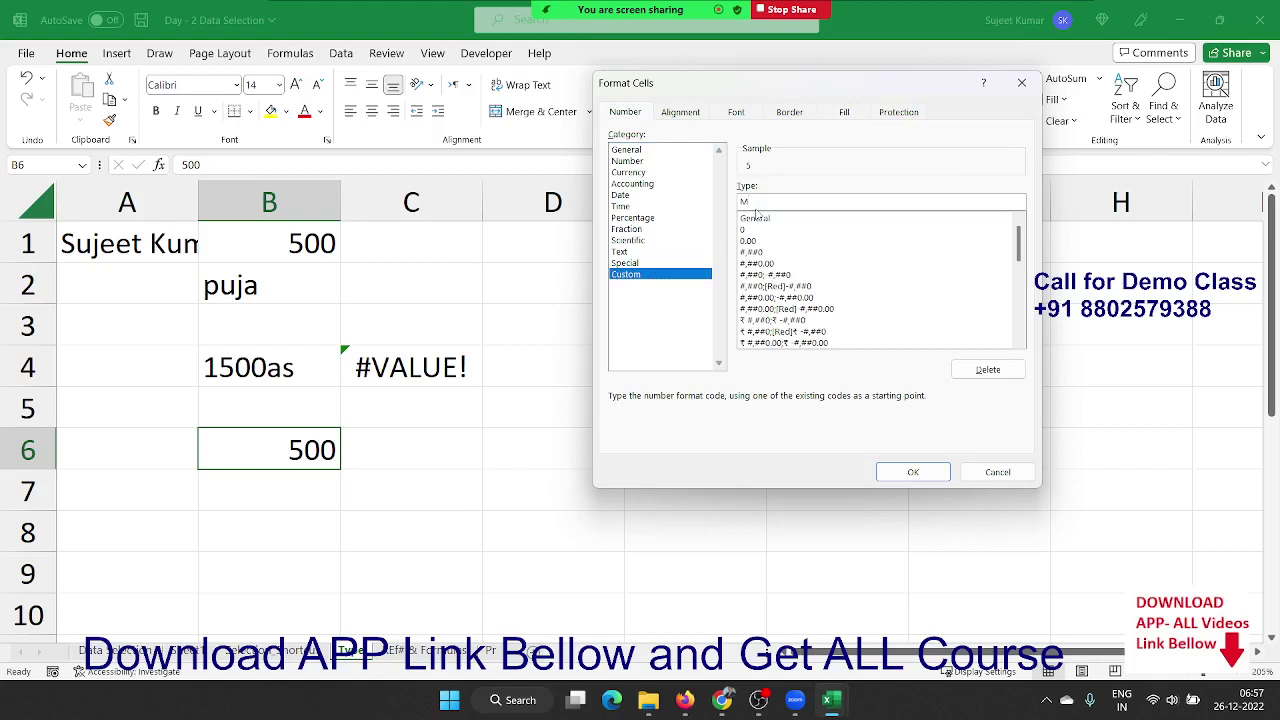
{"action": "key", "text": "BackSpace"}
{"action": "type", "text": "\"MRP"}
{"action": "type", "text": "\""}
{"action": "type", "text": "0"}
{"action": "key", "text": "Return"}
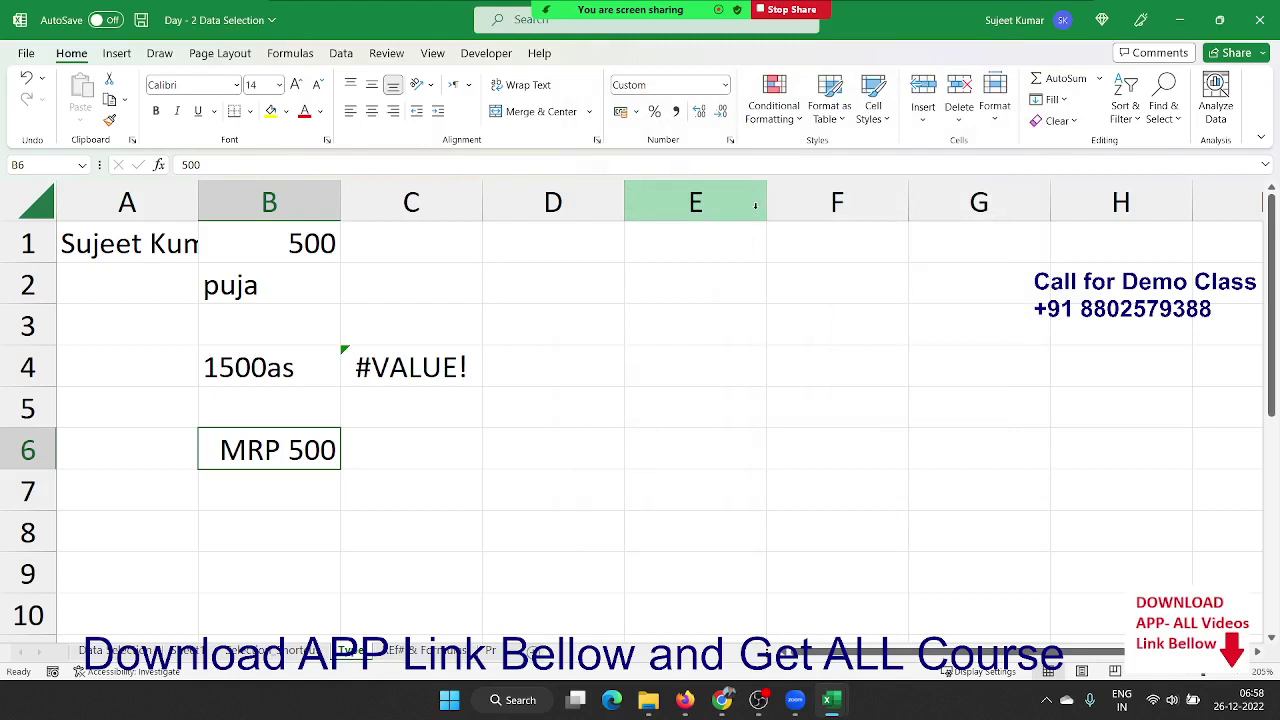
{"action": "left_click", "coordinate": [192, 165]}
Confirm B6 stores 500, then enter =B6+20 in C6, displaying MRP 520
{"action": "double_click", "coordinate": [190, 165]}
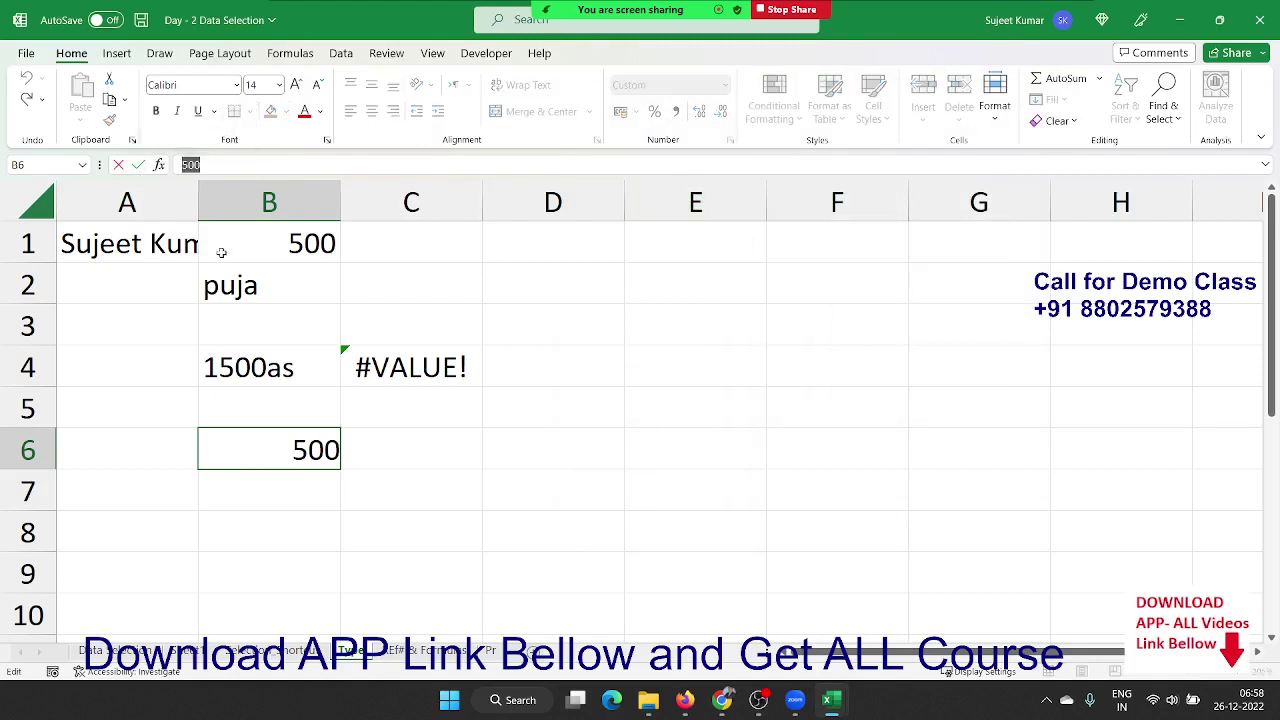
{"action": "key", "text": "Return"}
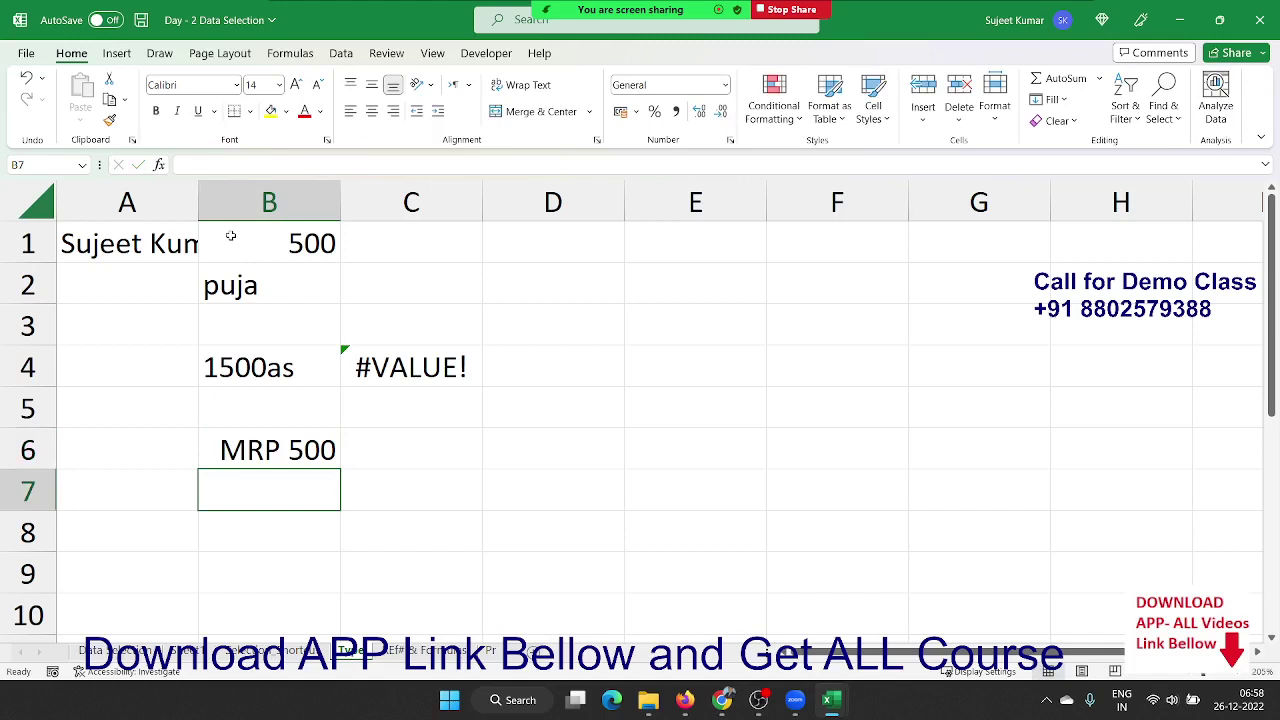
{"action": "key", "text": "Up"}
{"action": "key", "text": "Right"}
{"action": "type", "text": "="}
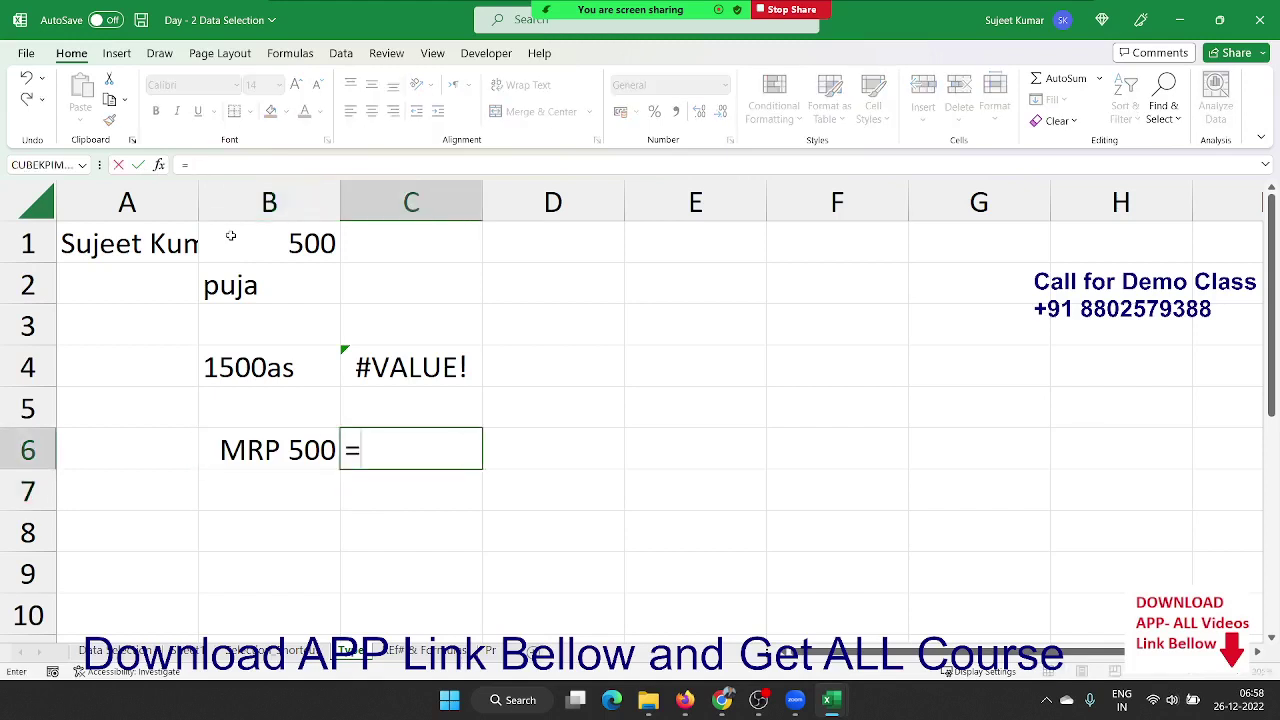
{"action": "key", "text": "Left"}
{"action": "type", "text": "+20"}
{"action": "key", "text": "Return"}
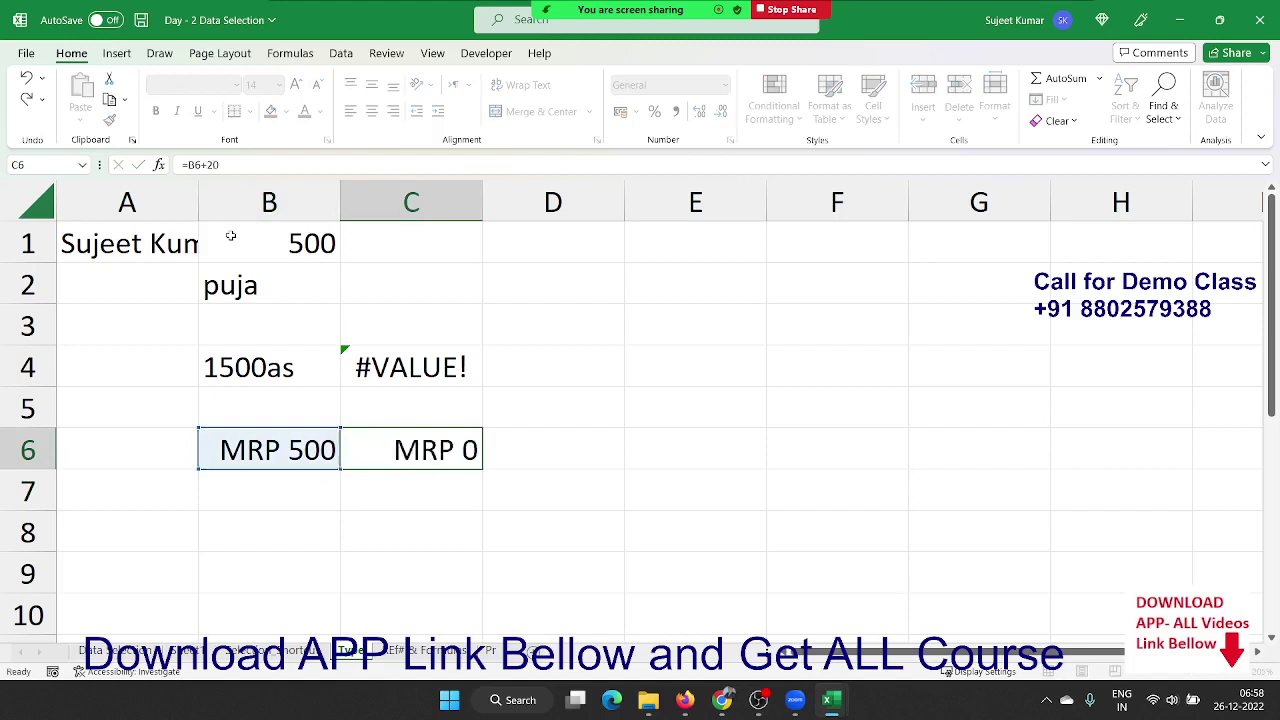
{"action": "key", "text": "Up"}
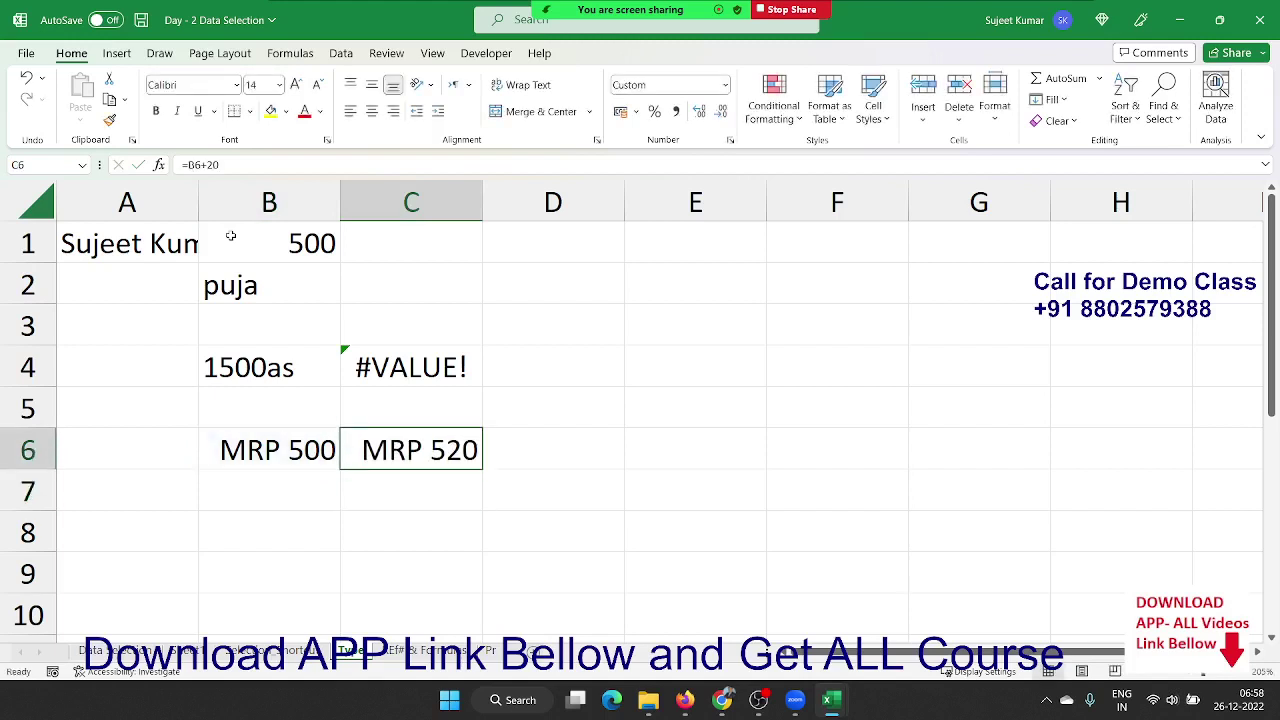
{"action": "key", "text": "Up"}
{"action": "key", "text": "Up"}
{"action": "key", "text": "Up"}
{"action": "key", "text": "Up"}
{"action": "key", "text": "Up"}
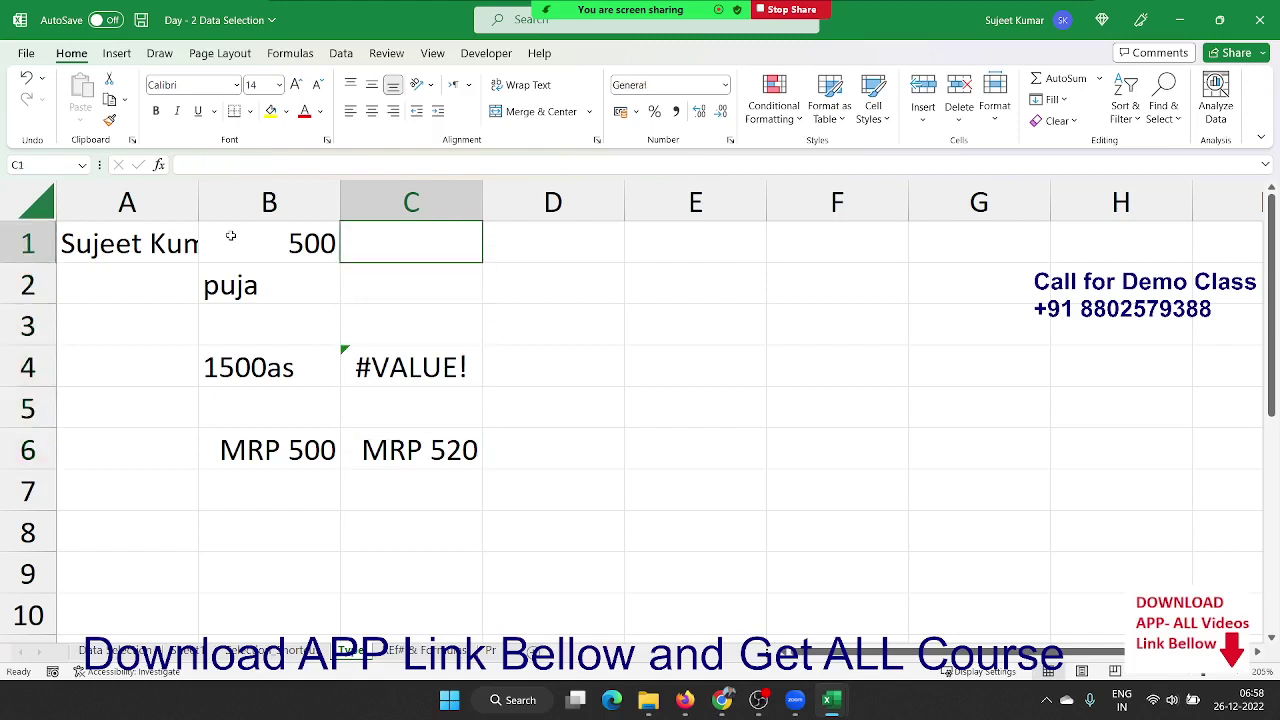
Store 002658 as text in E1 so its leading zeros stay visible
{"action": "key", "text": "Right"}
{"action": "key", "text": "Right"}
{"action": "type", "text": "00"}
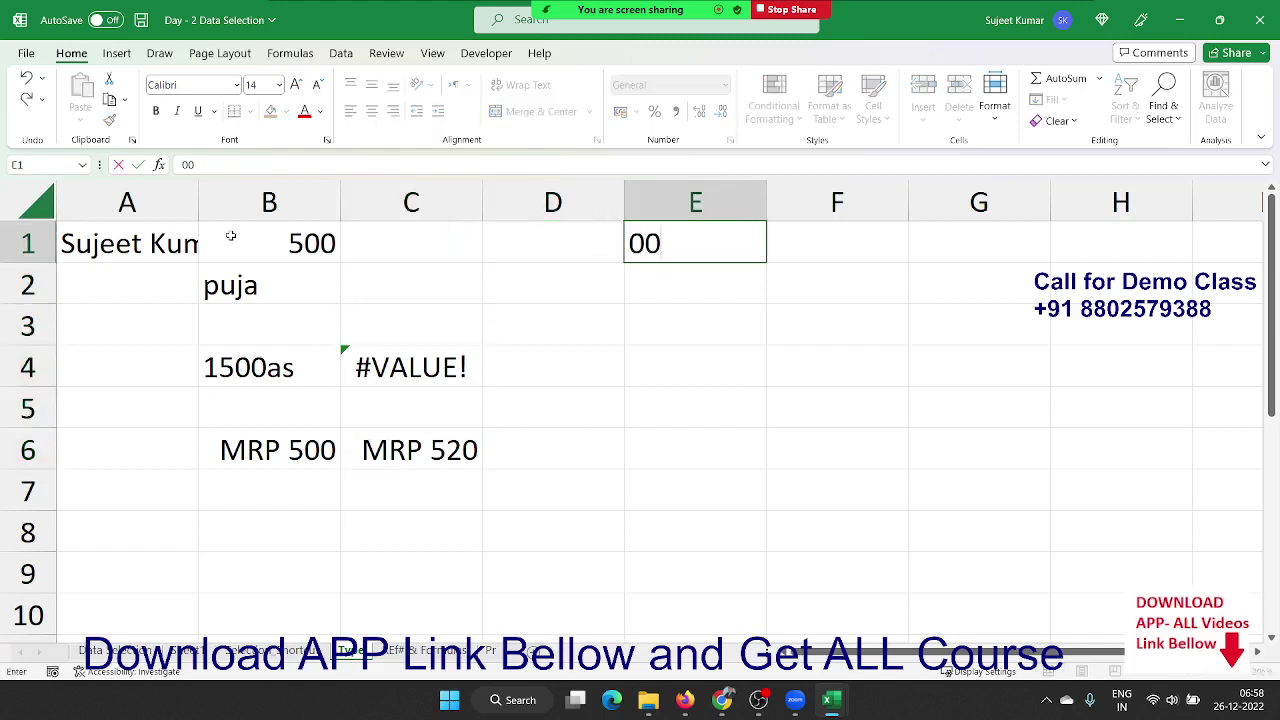
{"action": "type", "text": "2356"}
{"action": "key", "text": "Return"}
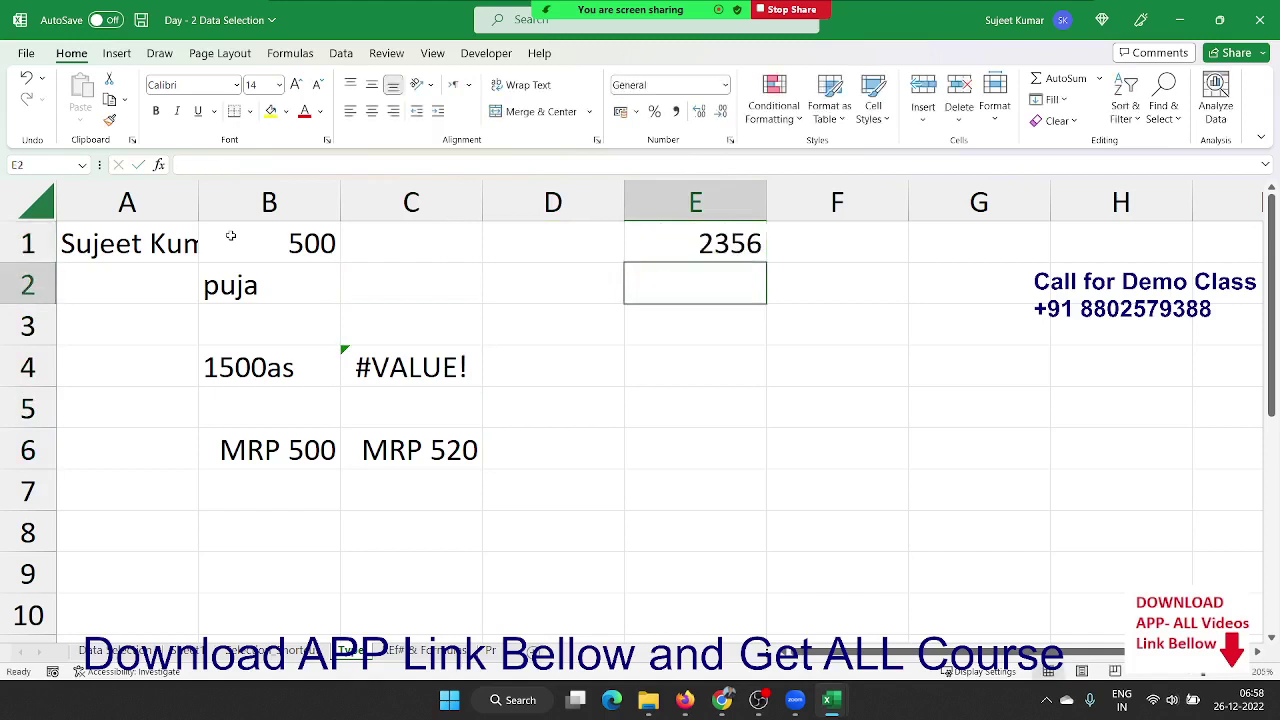
{"action": "key", "text": "Up"}
{"action": "type", "text": "'"}
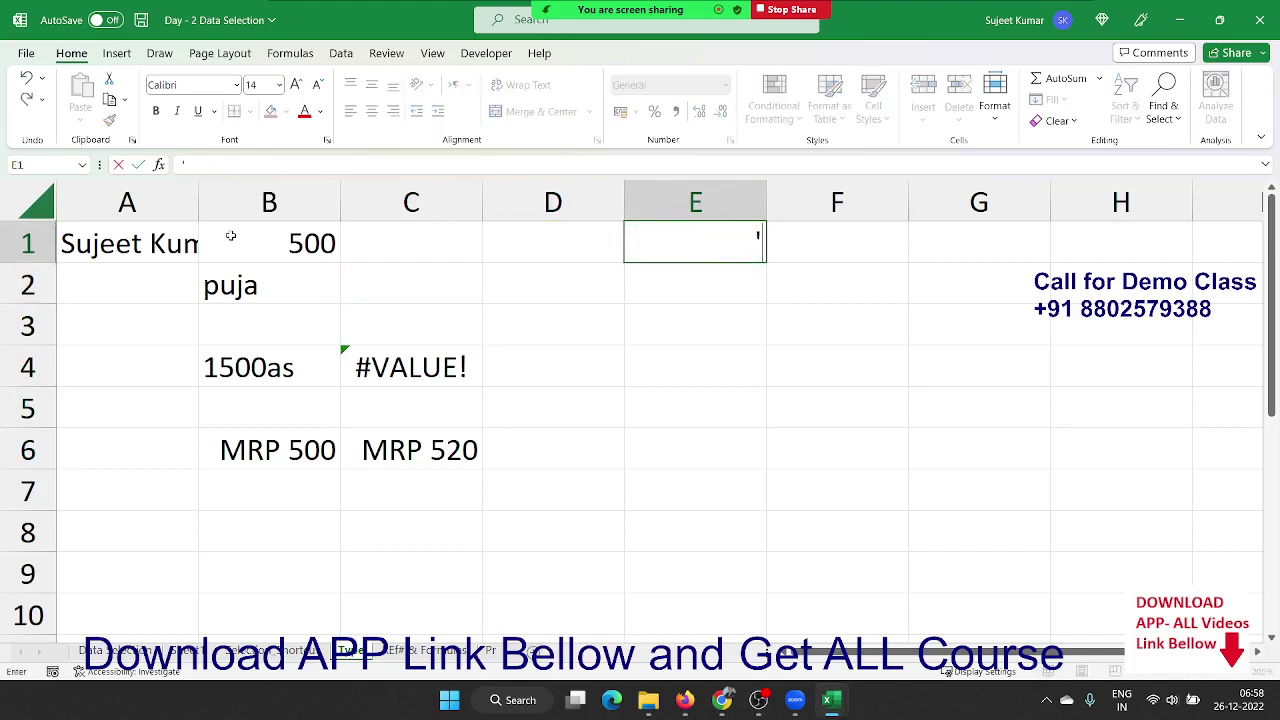
{"action": "type", "text": "00"}
{"action": "type", "text": "2658"}
{"action": "key", "text": "Return"}
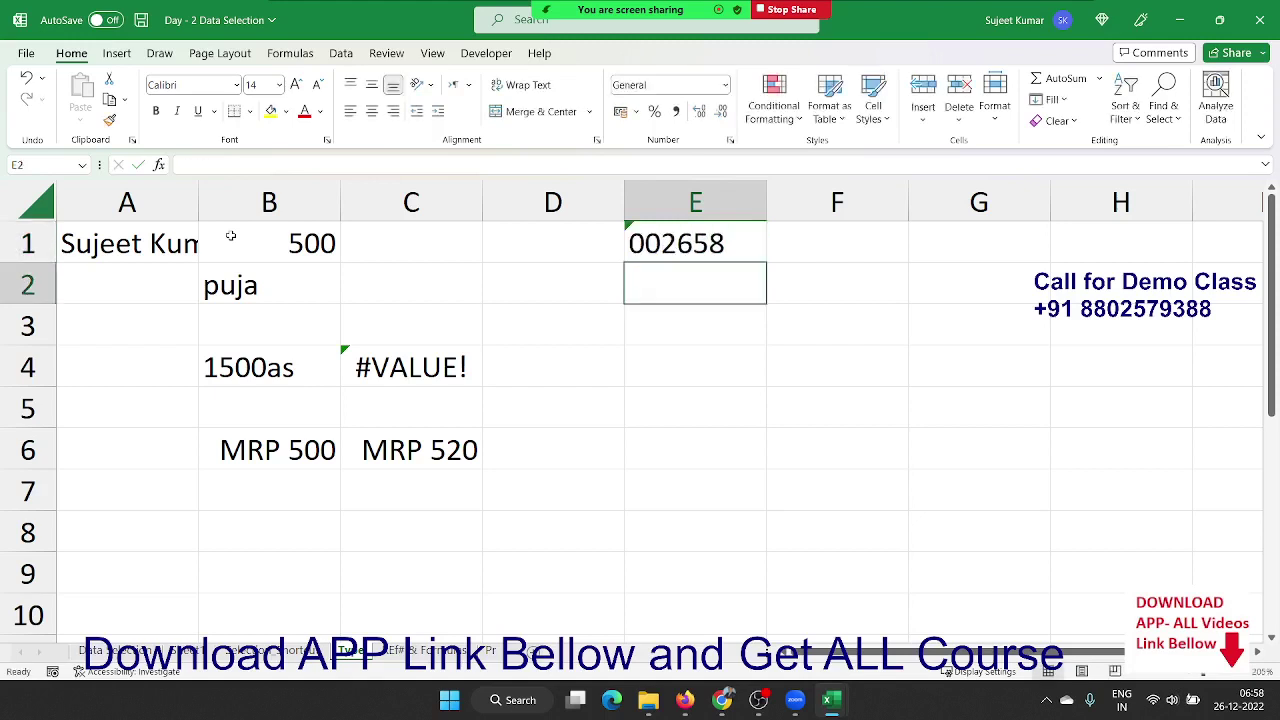
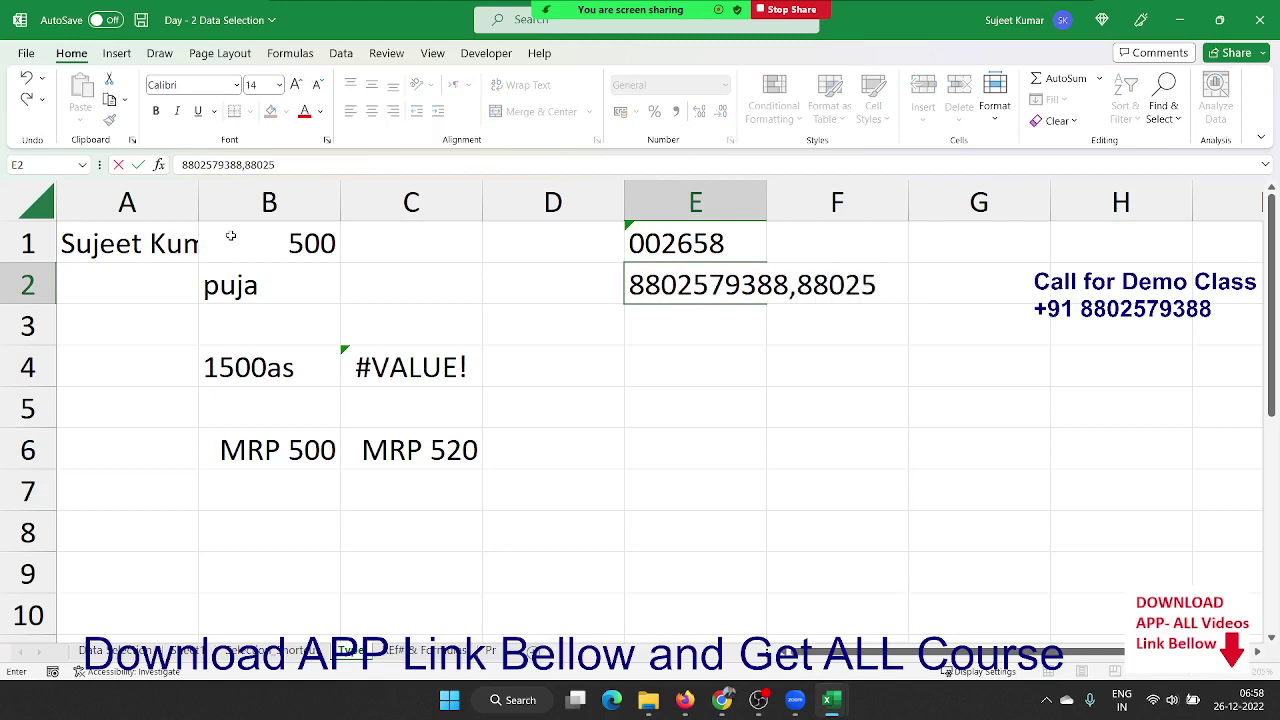
Enter two phone numbers in E2, then undo the resulting huge number
{"action": "key", "text": "Return"}
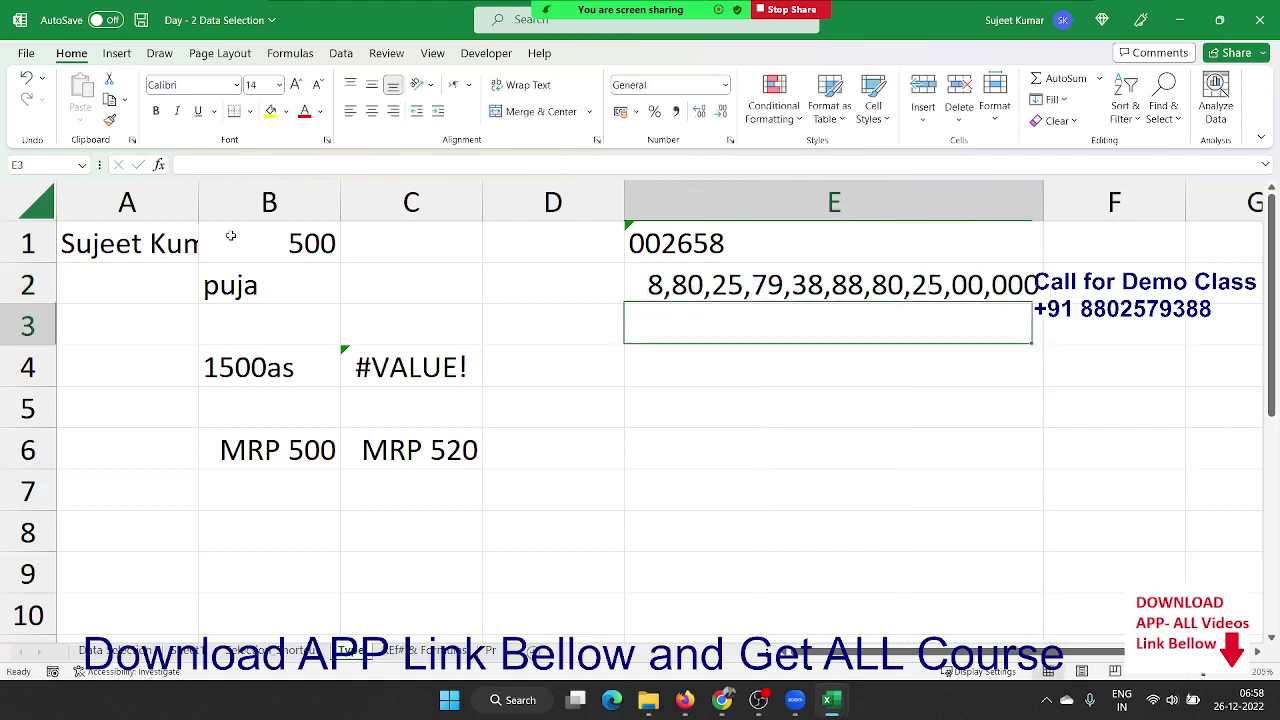
{"action": "key", "text": "Up"}
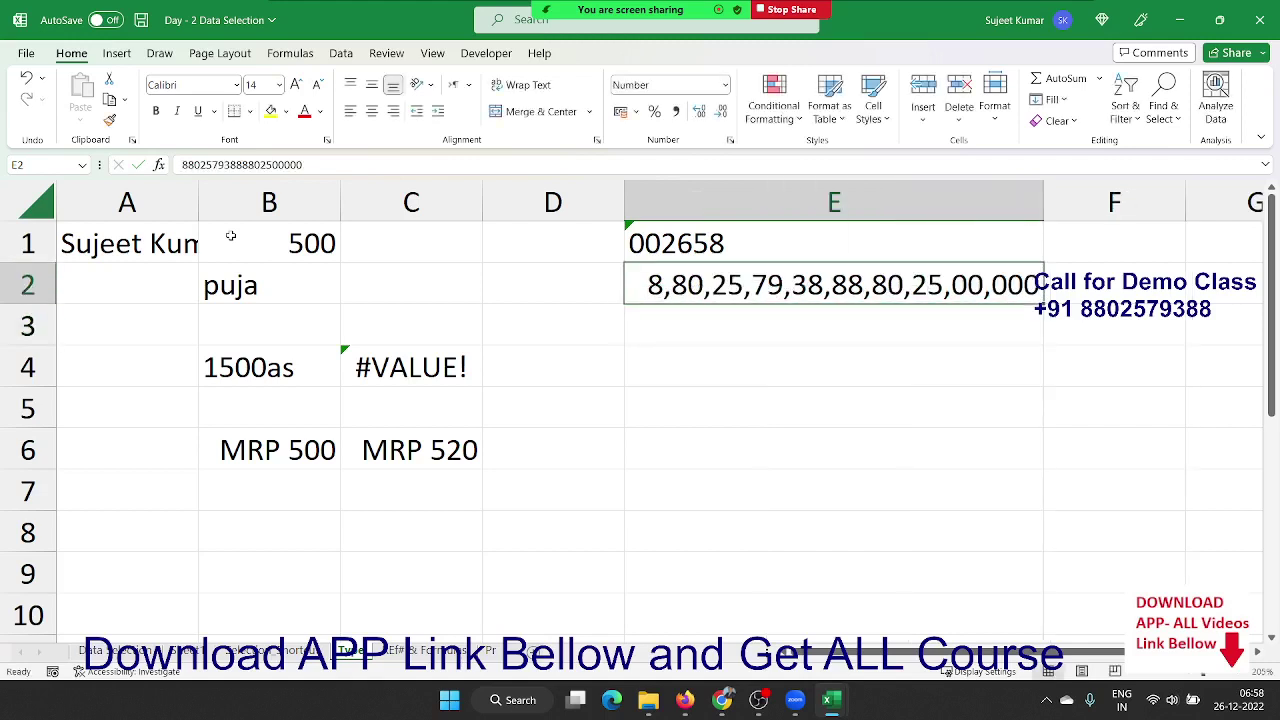
{"action": "key", "text": "ctrl+z"}
In E2, enter two phone numbers joined by ' , ' so Excel stores them as text
{"action": "type", "text": "8"}
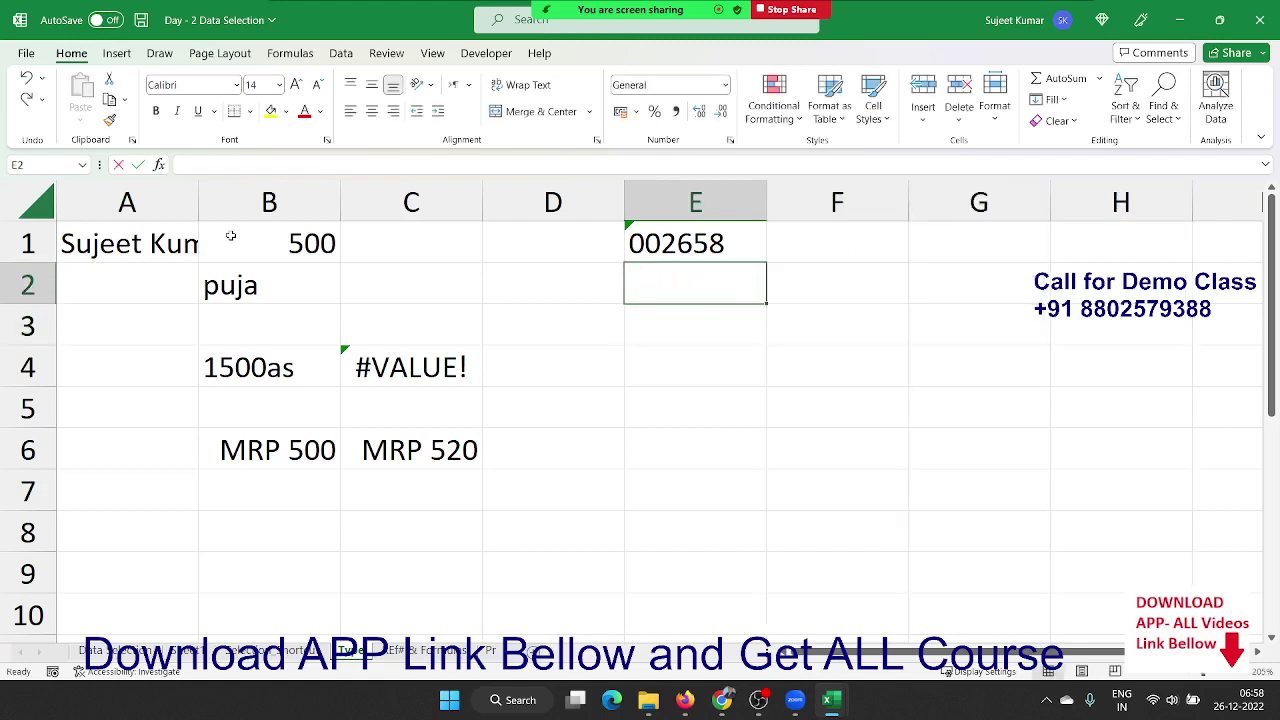
{"action": "type", "text": "80"}
{"action": "key", "text": "BackSpace"}
{"action": "key", "text": "BackSpace"}
{"action": "key", "text": "BackSpace"}
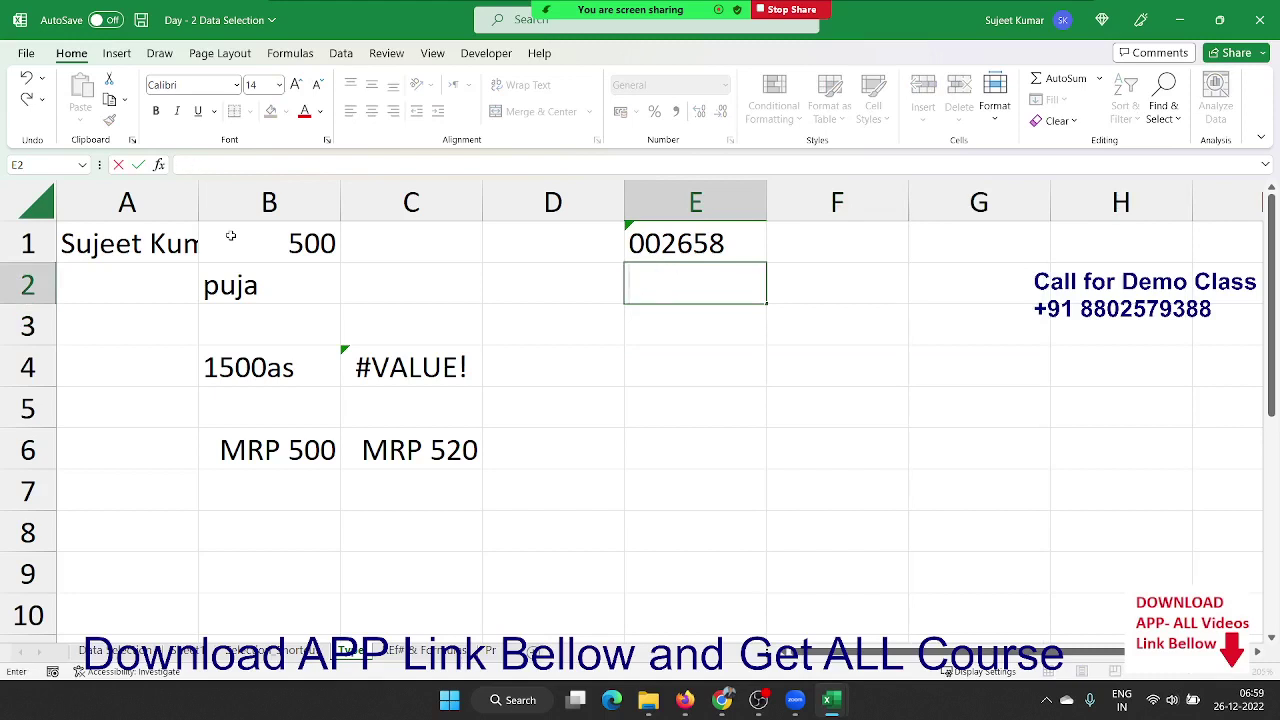
{"action": "type", "text": "'"}
{"action": "key", "text": "BackSpace"}
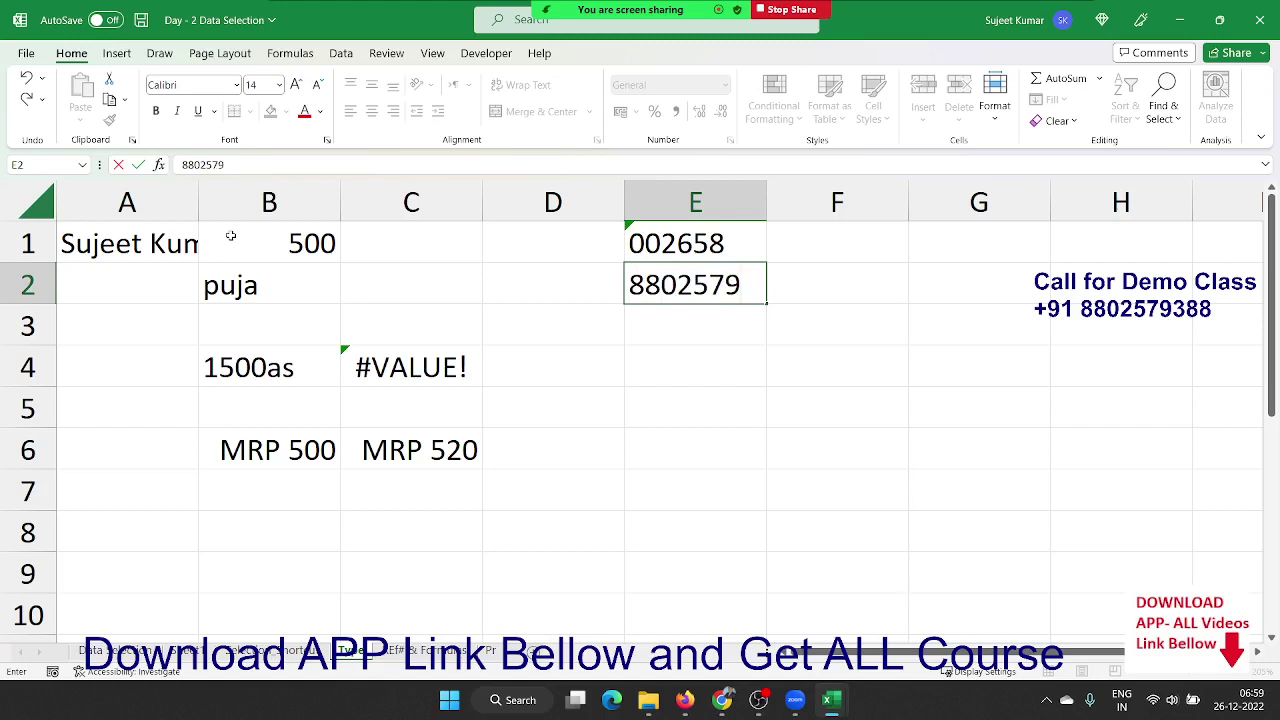
{"action": "type", "text": " ,"}
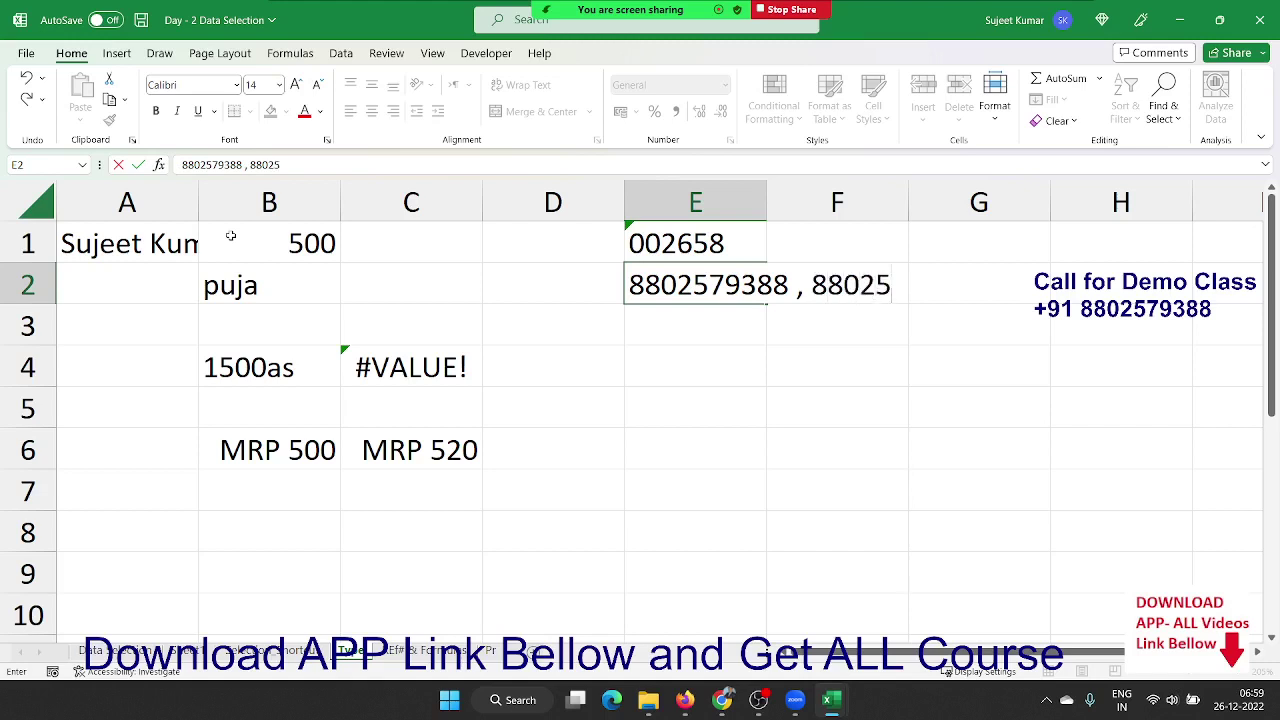
{"action": "key", "text": "Return"}
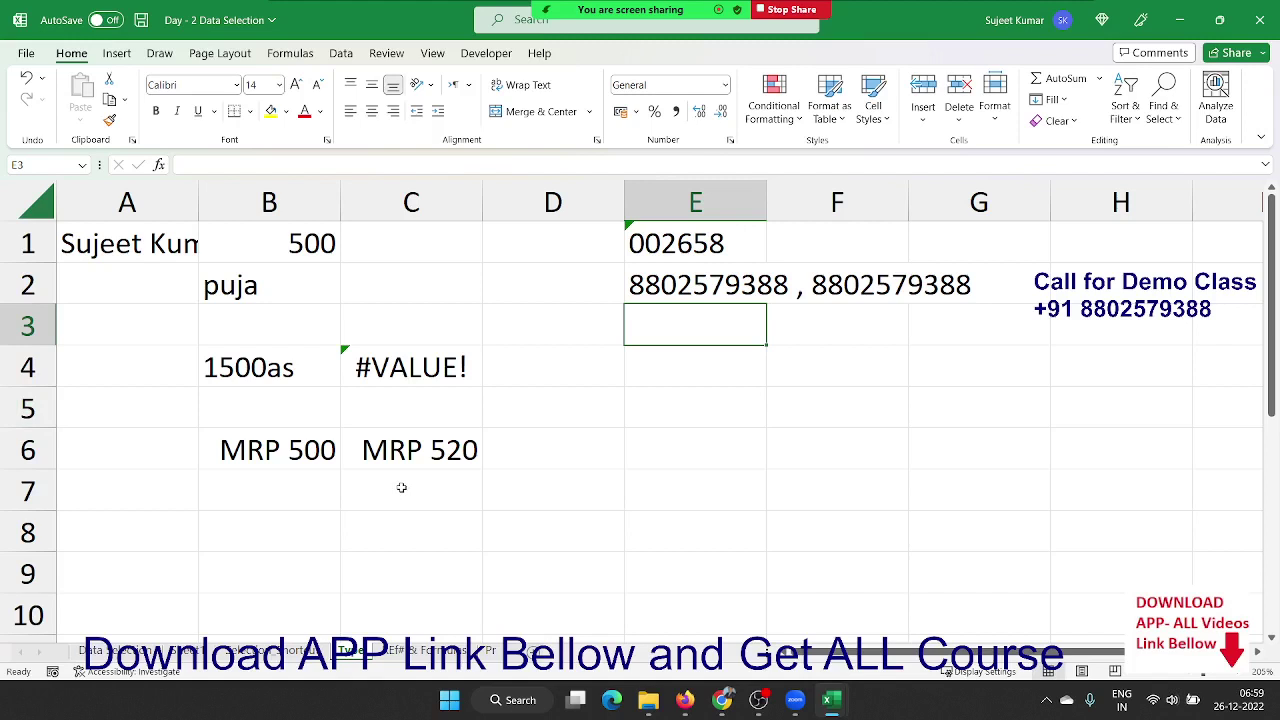
{"action": "scroll", "coordinate": [361, 475], "scroll_direction": "down", "scroll_amount": 2}
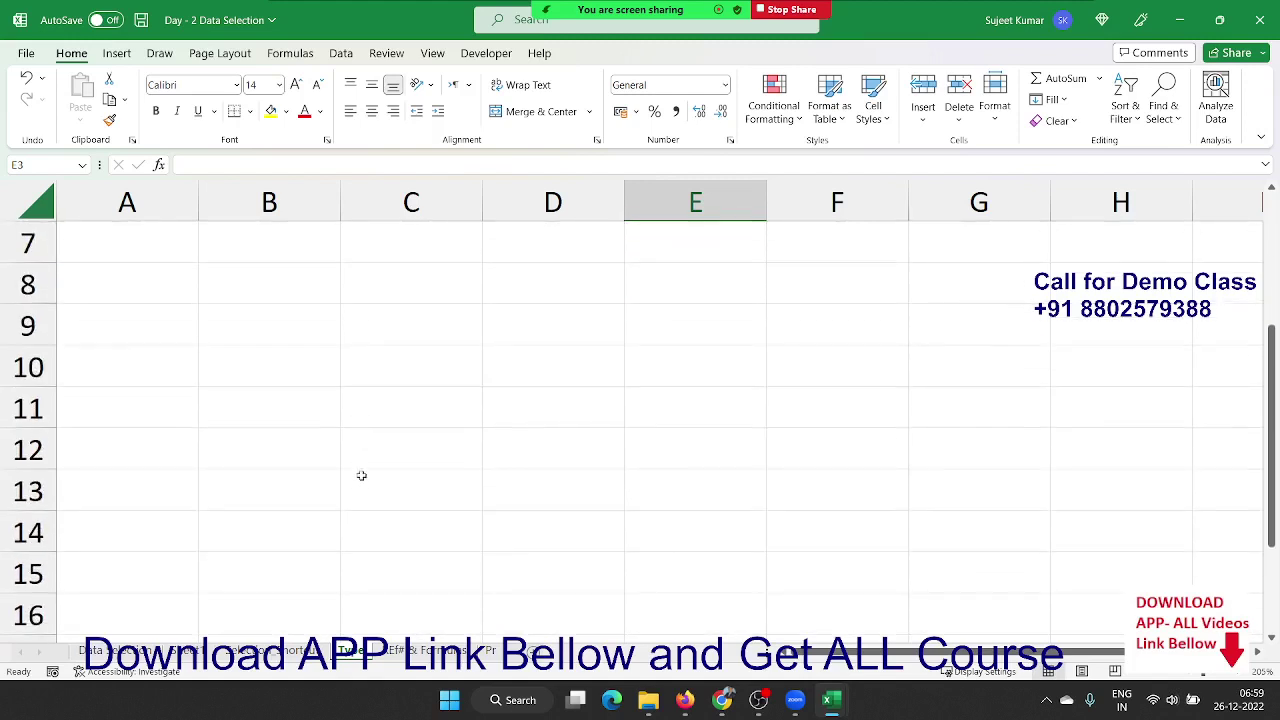
{"action": "left_click", "coordinate": [222, 307]}
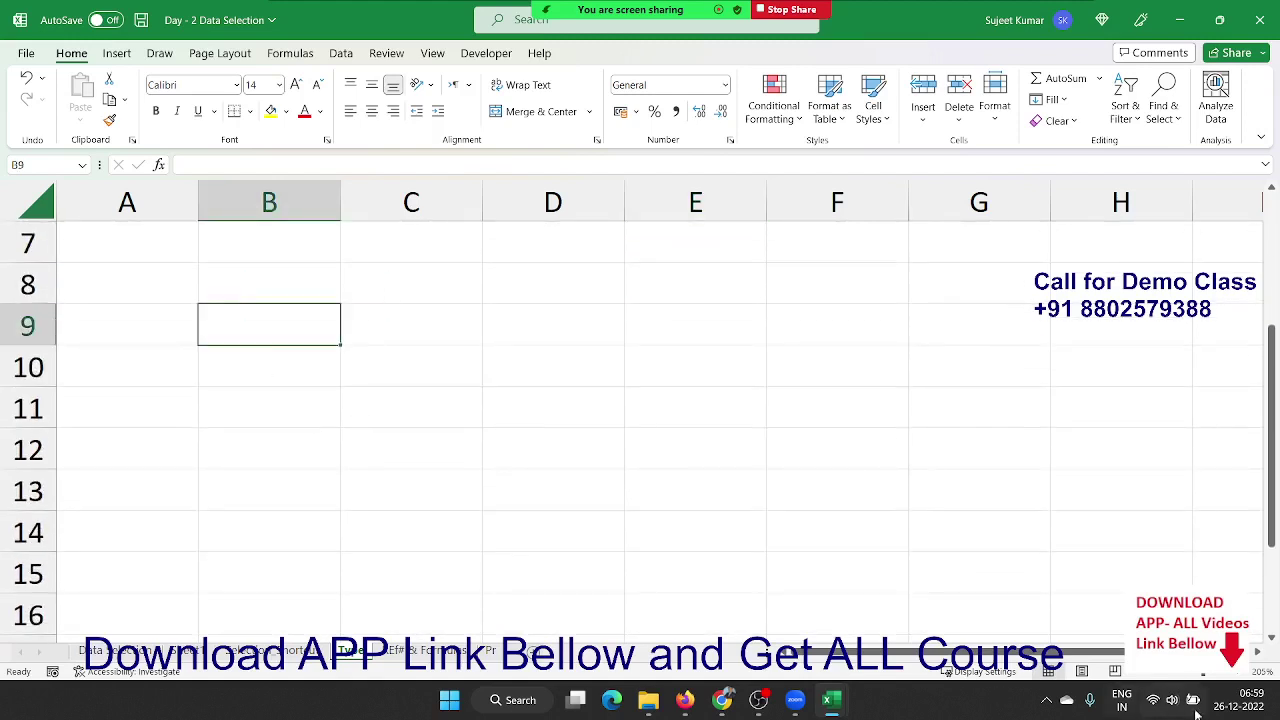
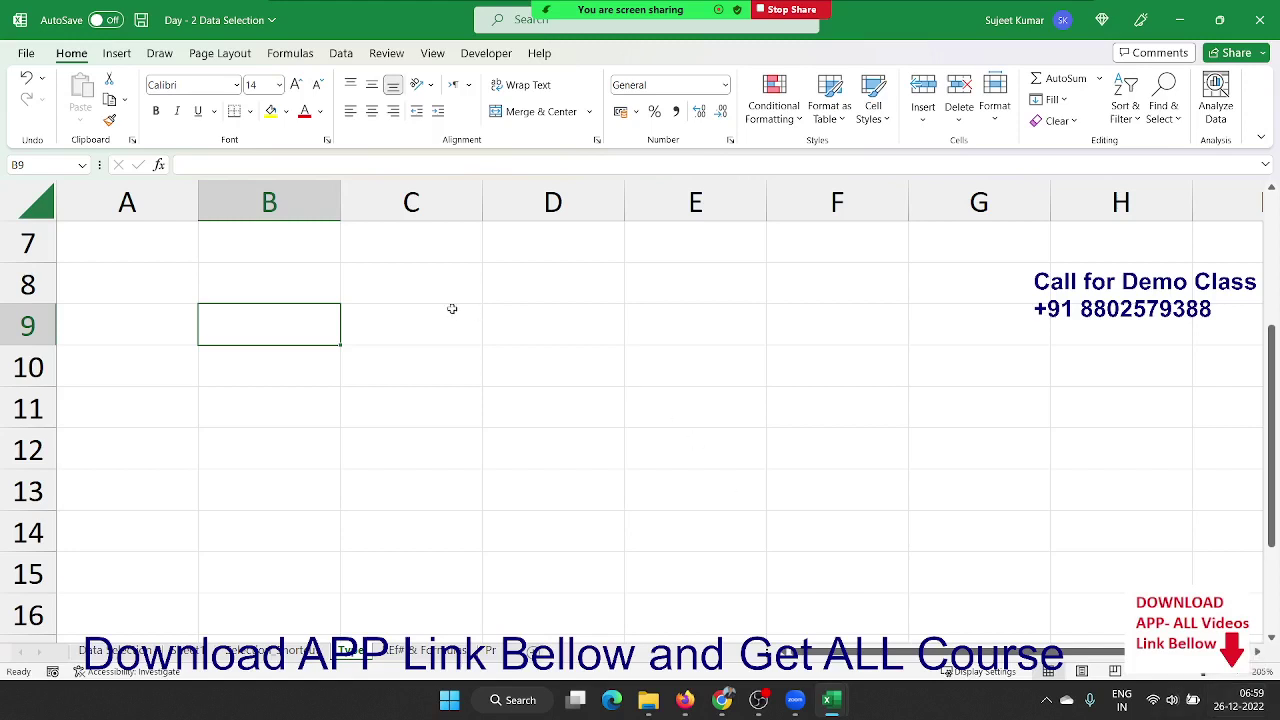
Enter 26/12 in B9 so it displays as 26-Dec
{"action": "type", "text": "26/"}
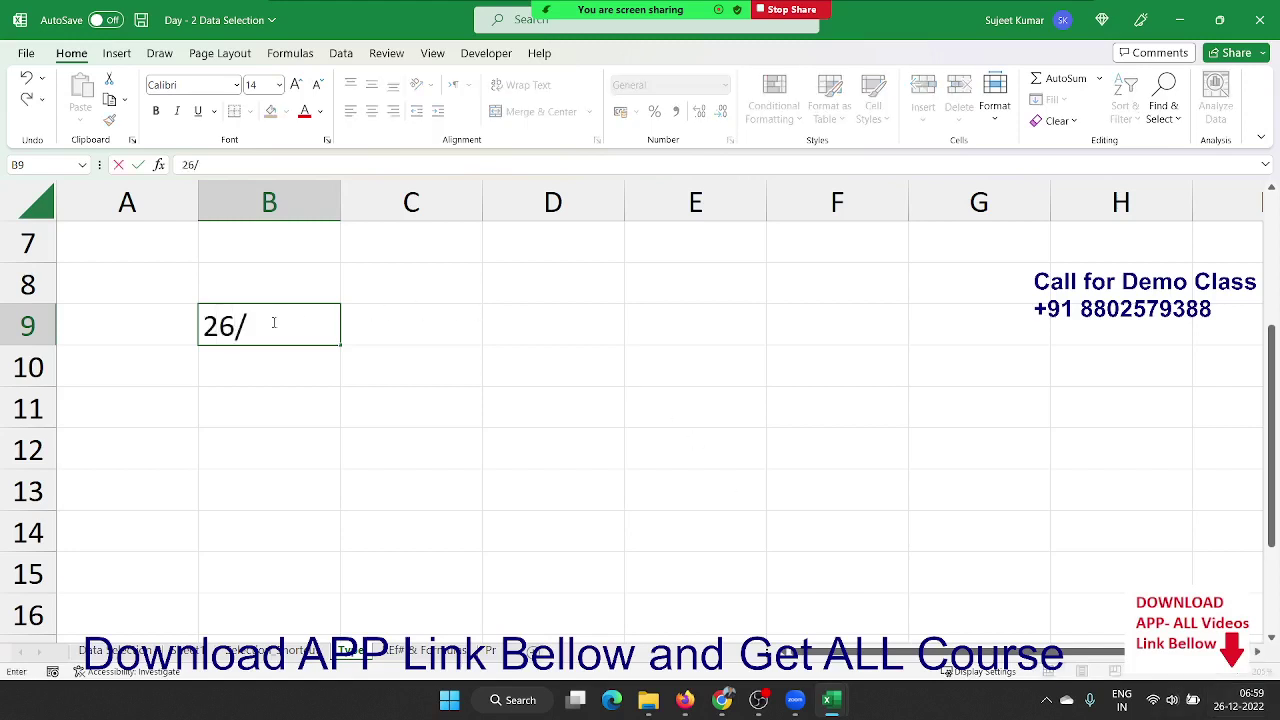
{"action": "type", "text": "12"}
{"action": "key", "text": "Return"}
{"action": "left_click", "coordinate": [270, 322]}
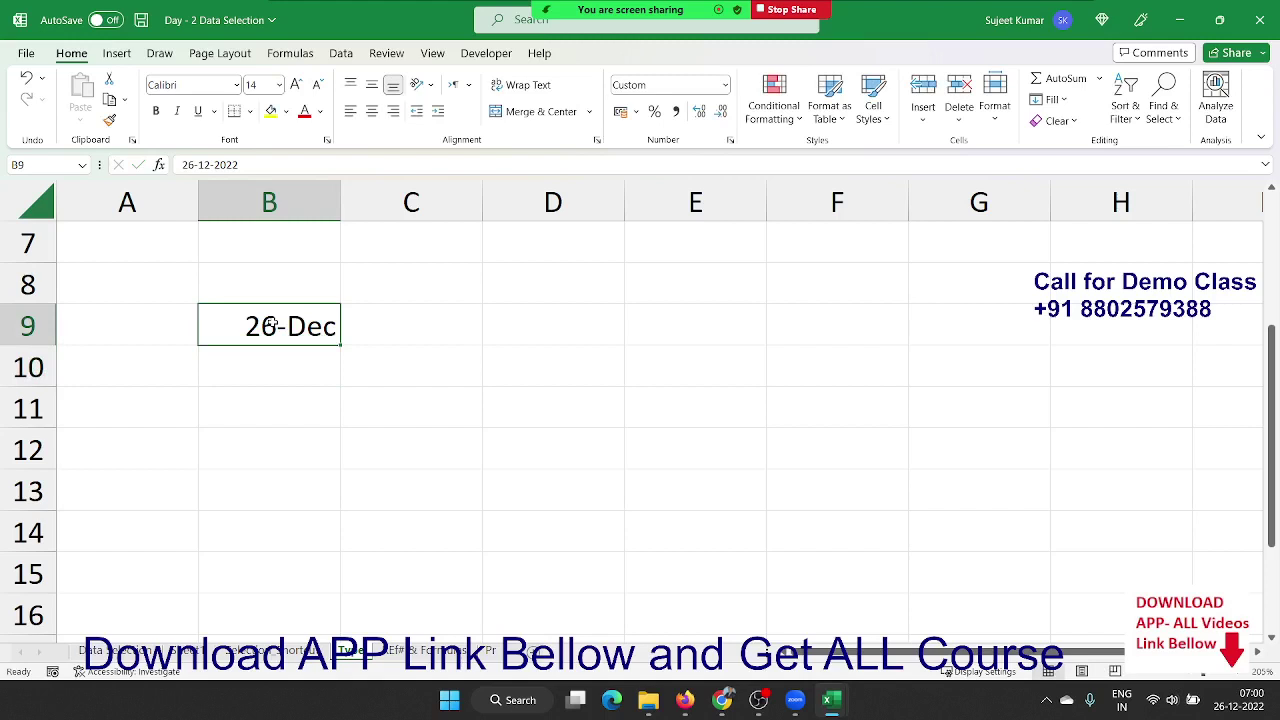
Try 12/26 in B10, inspect its stored date 01-12-2026, then clear it
{"action": "key", "text": "Left"}
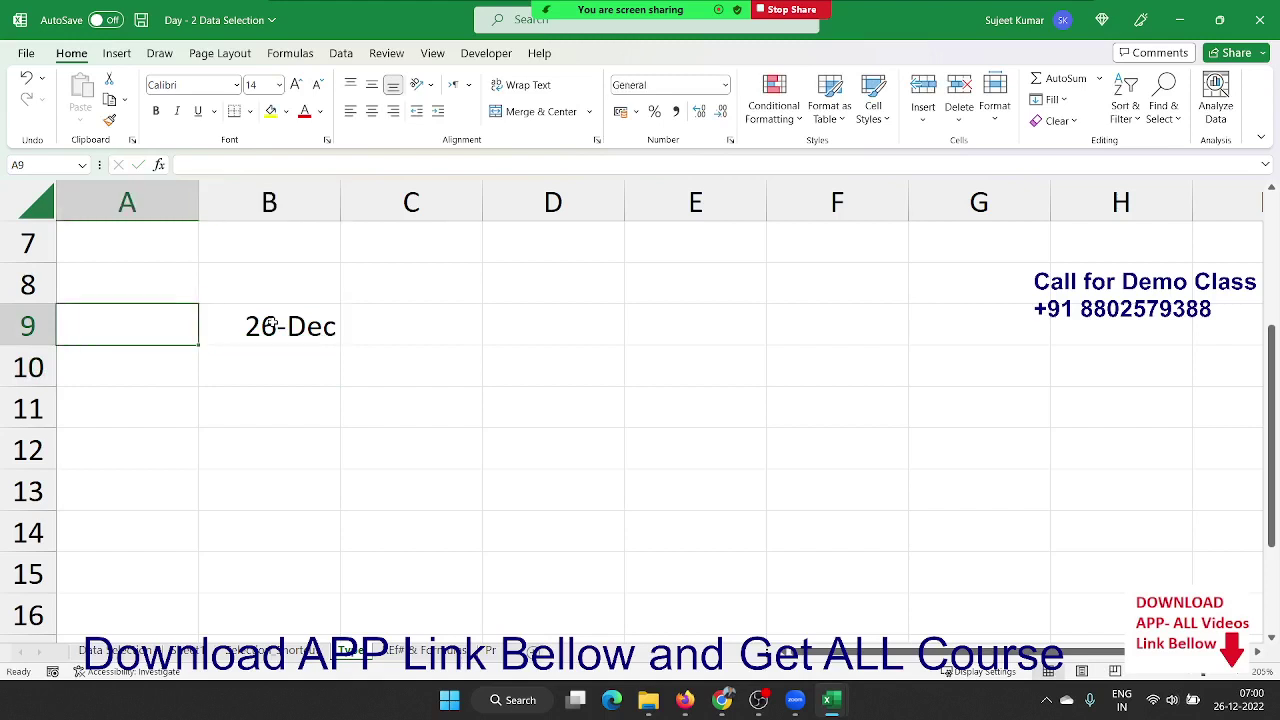
{"action": "key", "text": "Right"}
{"action": "key", "text": "Right"}
{"action": "key", "text": "Down"}
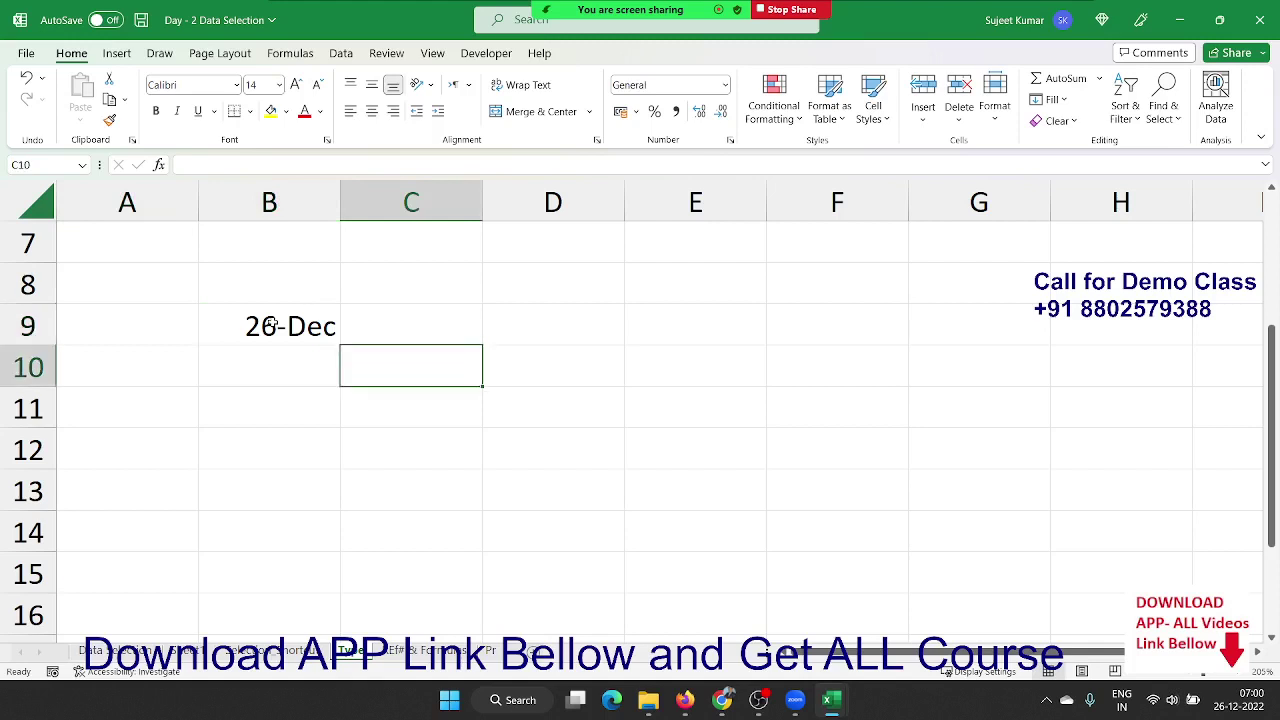
{"action": "key", "text": "Left"}
{"action": "type", "text": "12/26"}
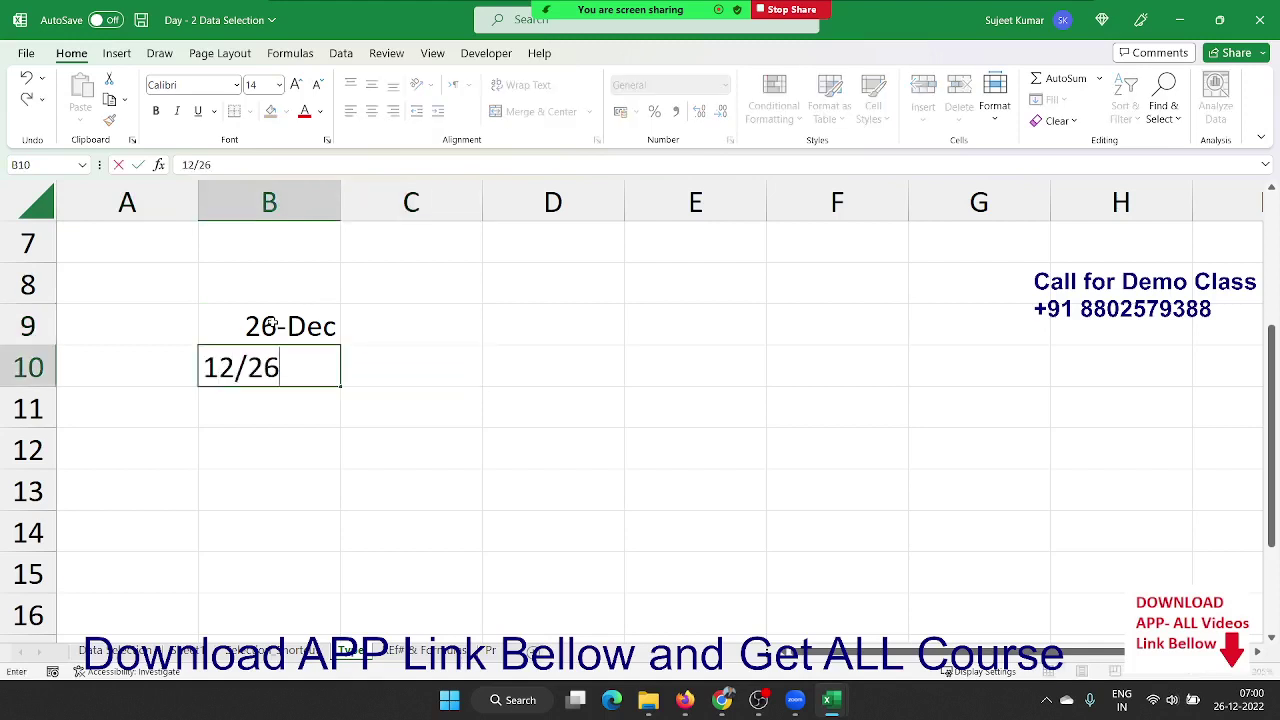
{"action": "key", "text": "Return"}
{"action": "key", "text": "Up"}
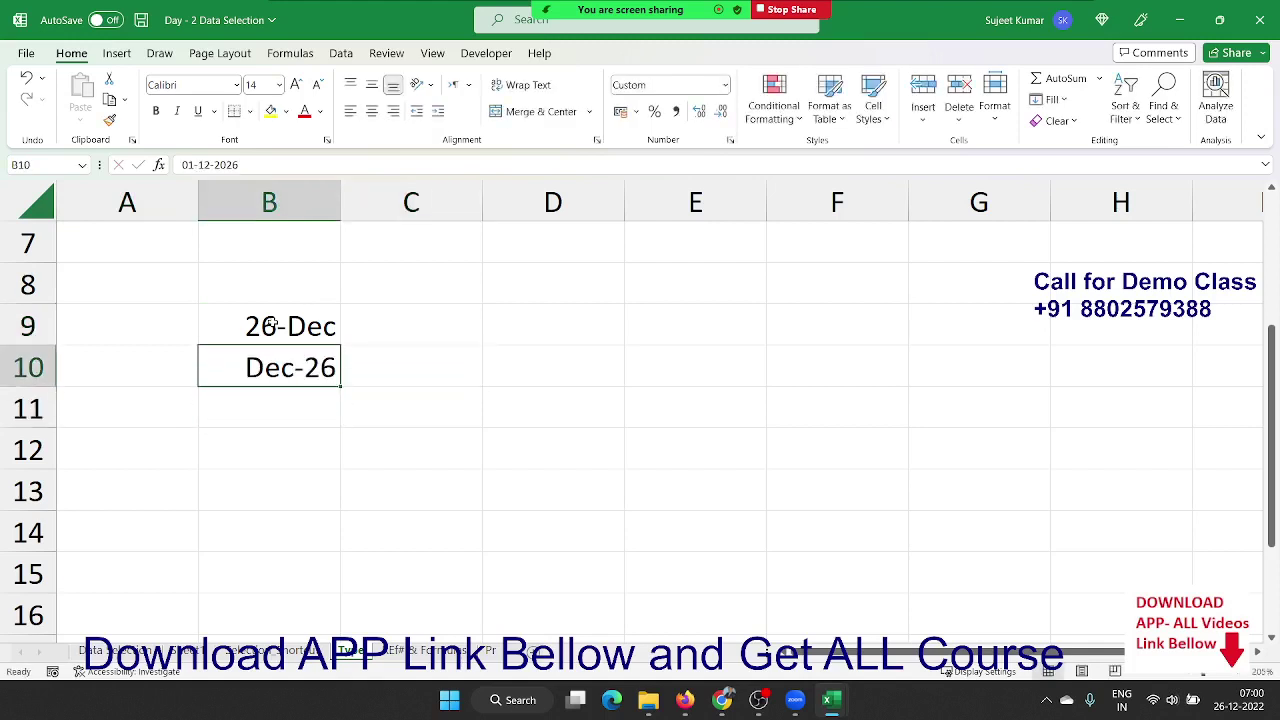
{"action": "left_click_drag", "start_coordinate": [255, 165], "coordinate": [79, 162]}
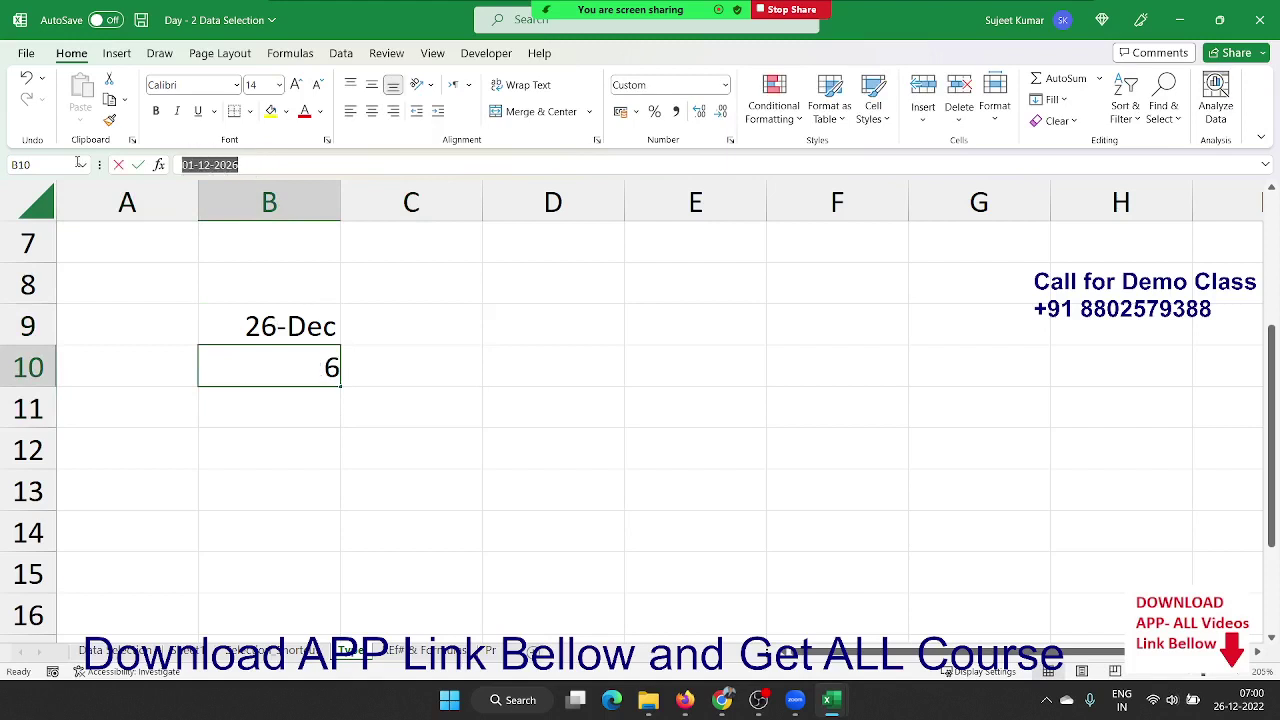
{"action": "key", "text": "Escape"}
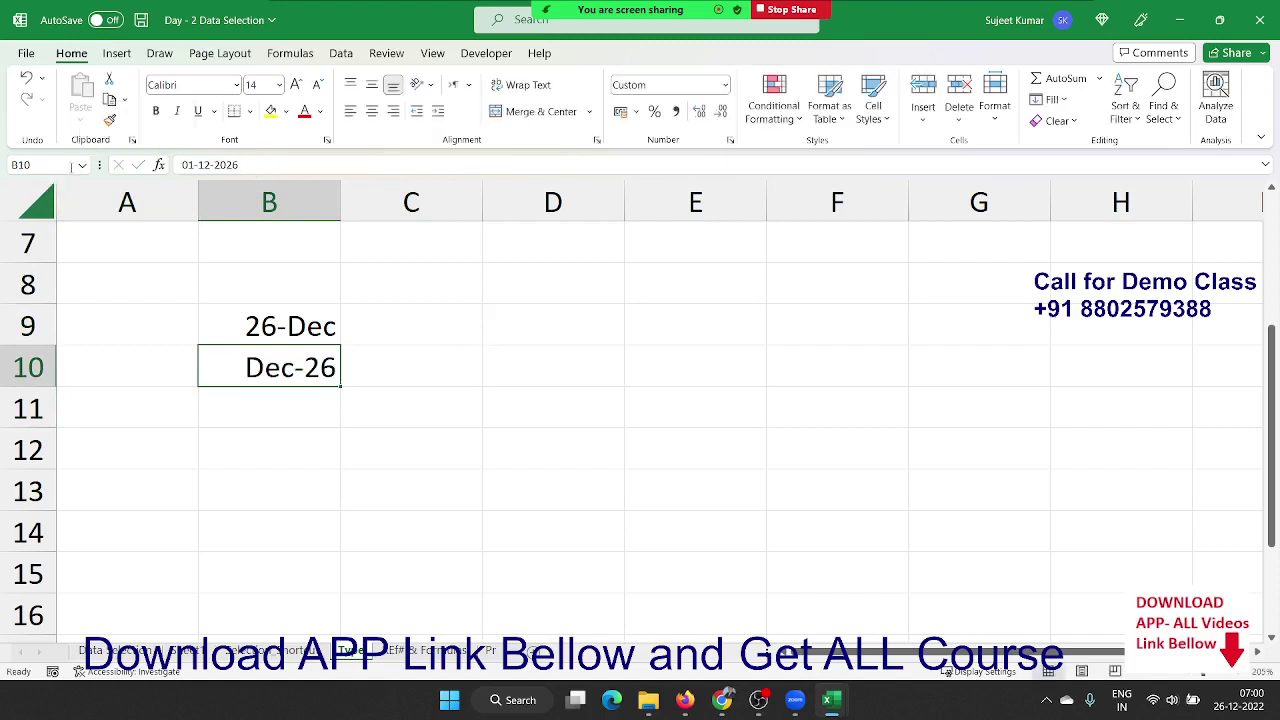
{"action": "key", "text": "Delete"}
{"action": "key", "text": "Up"}
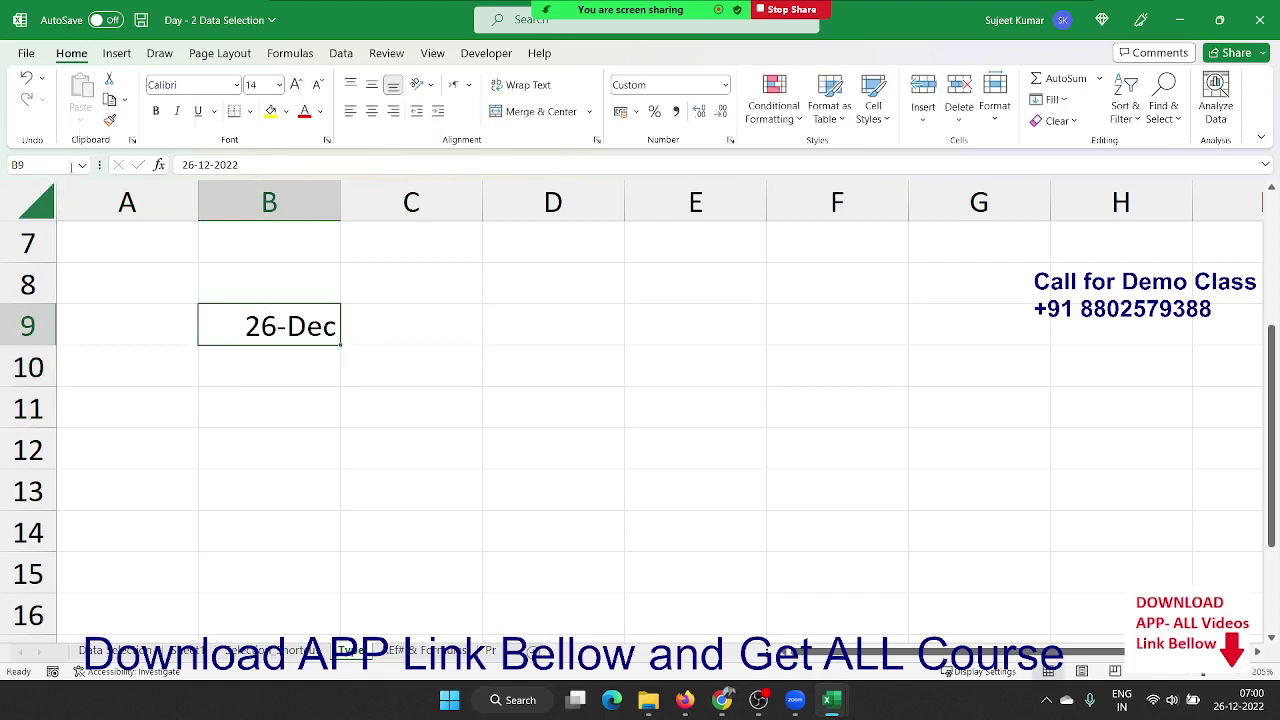
{"action": "key", "text": "Right"}
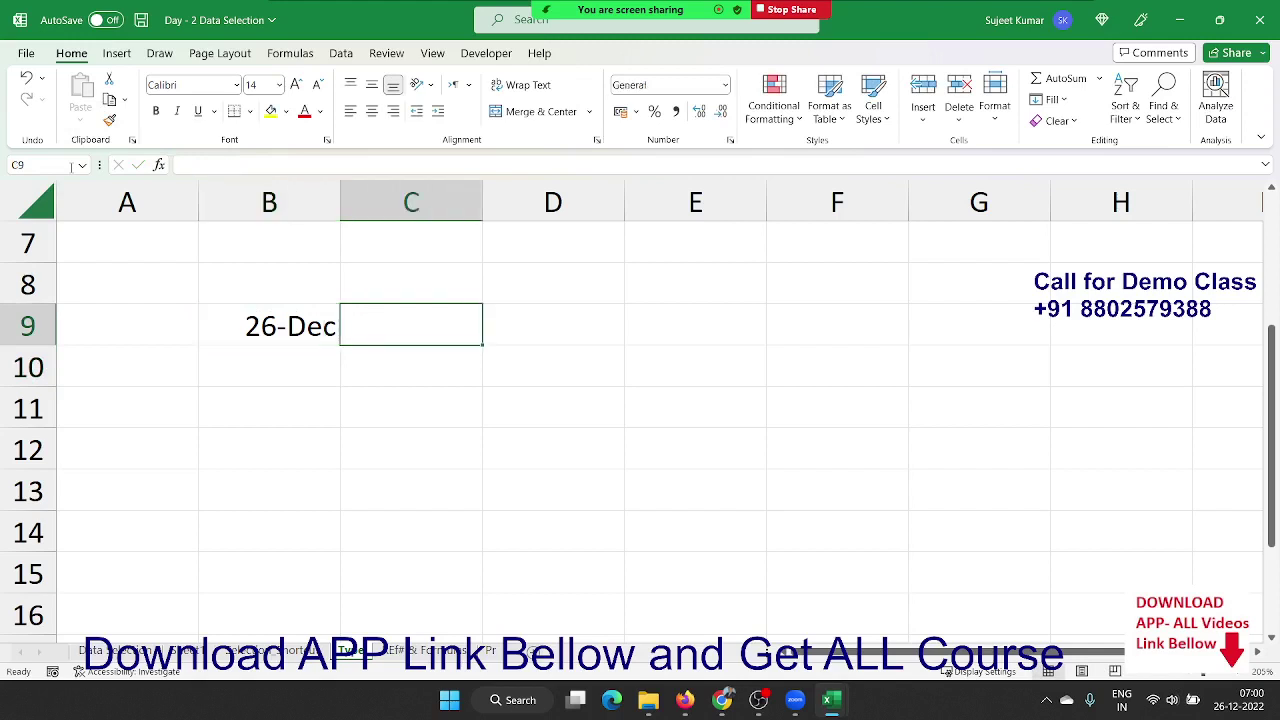
{"action": "key", "text": "Down"}
{"action": "key", "text": "Down"}
{"action": "key", "text": "Down"}
{"action": "key", "text": "Left"}
Enter 7:00 in B11 and 7:00 pm in C11
{"action": "key", "text": "Up"}
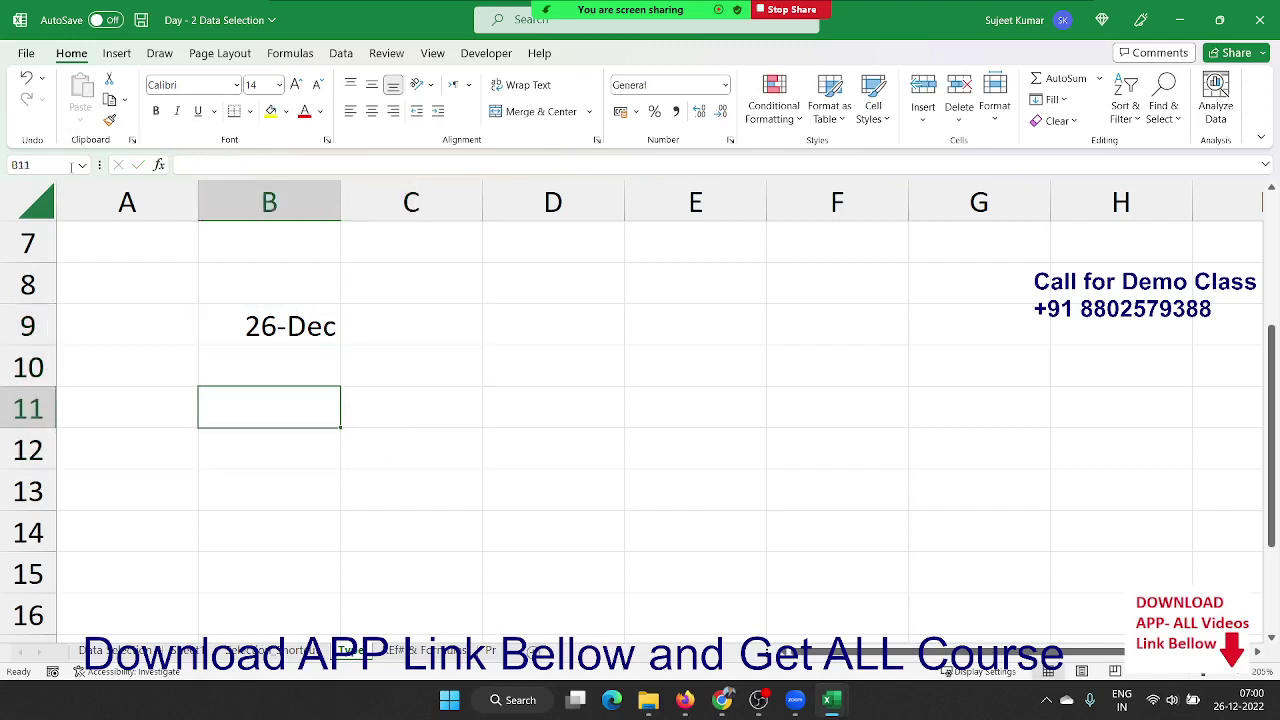
{"action": "type", "text": "7:00"}
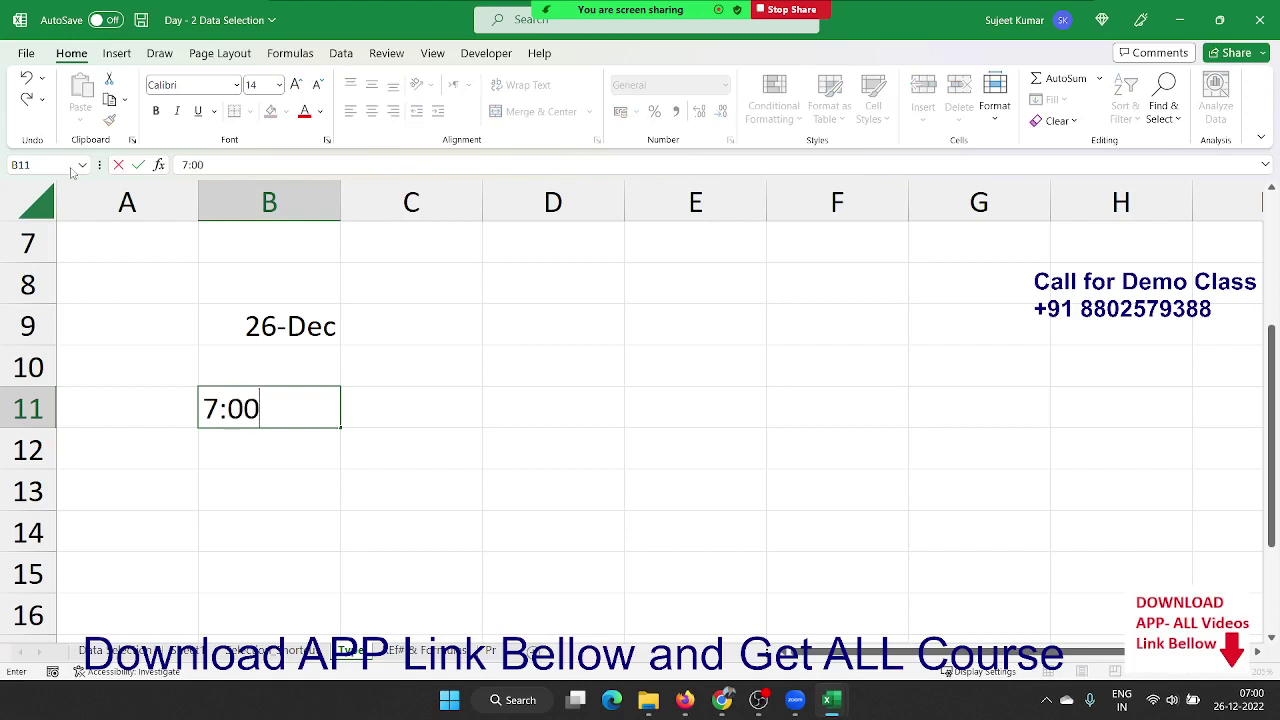
{"action": "key", "text": "Return"}
{"action": "key", "text": "Up"}
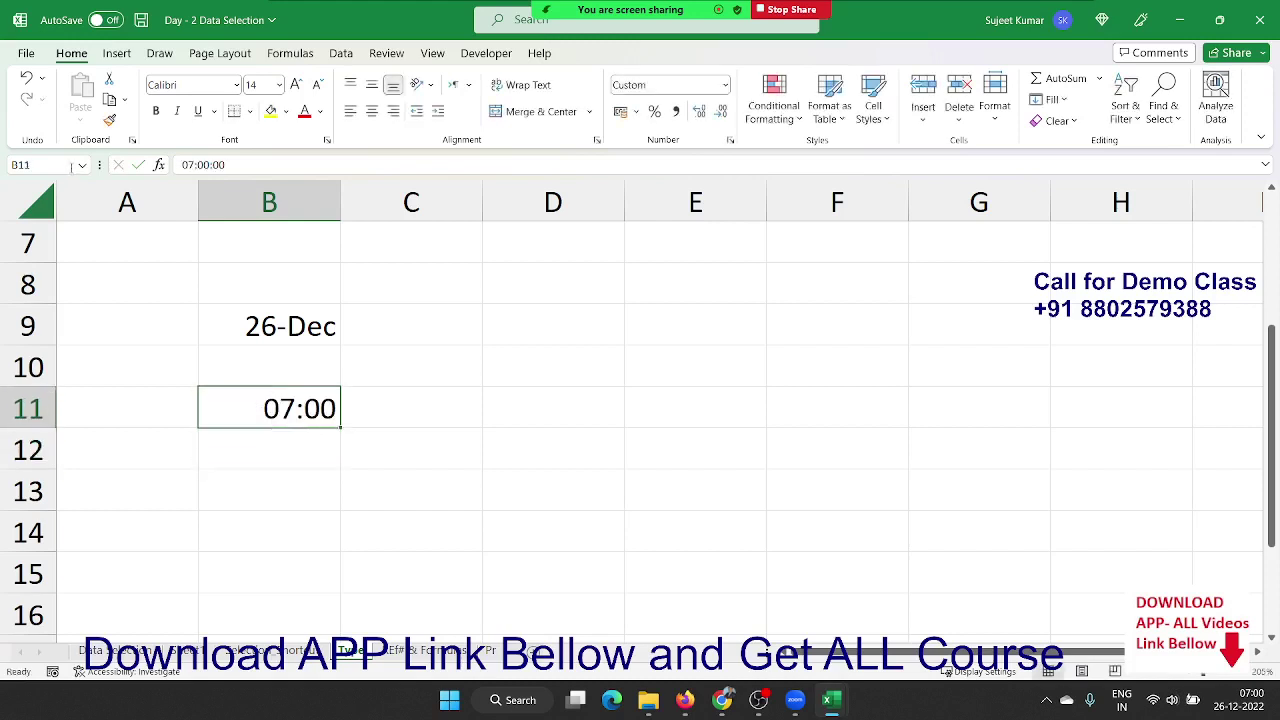
{"action": "key", "text": "Right"}
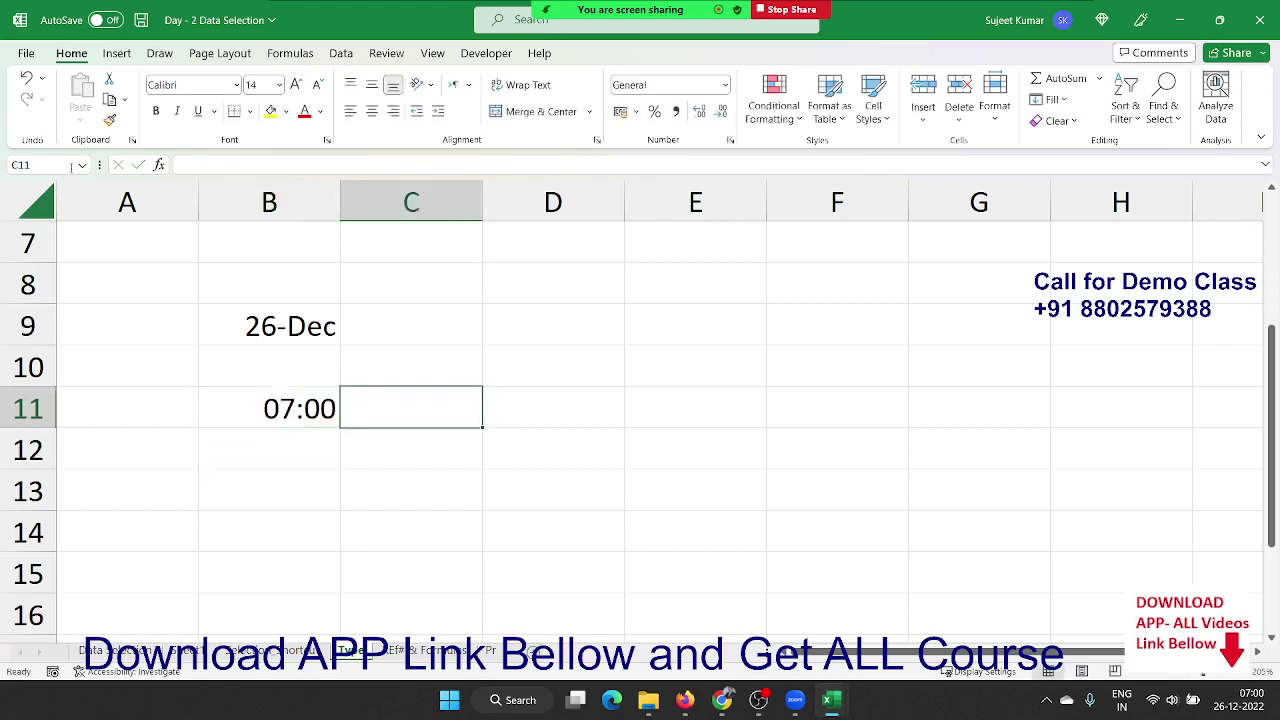
{"action": "type", "text": "700"}
{"action": "key", "text": "BackSpace"}
{"action": "key", "text": "BackSpace"}
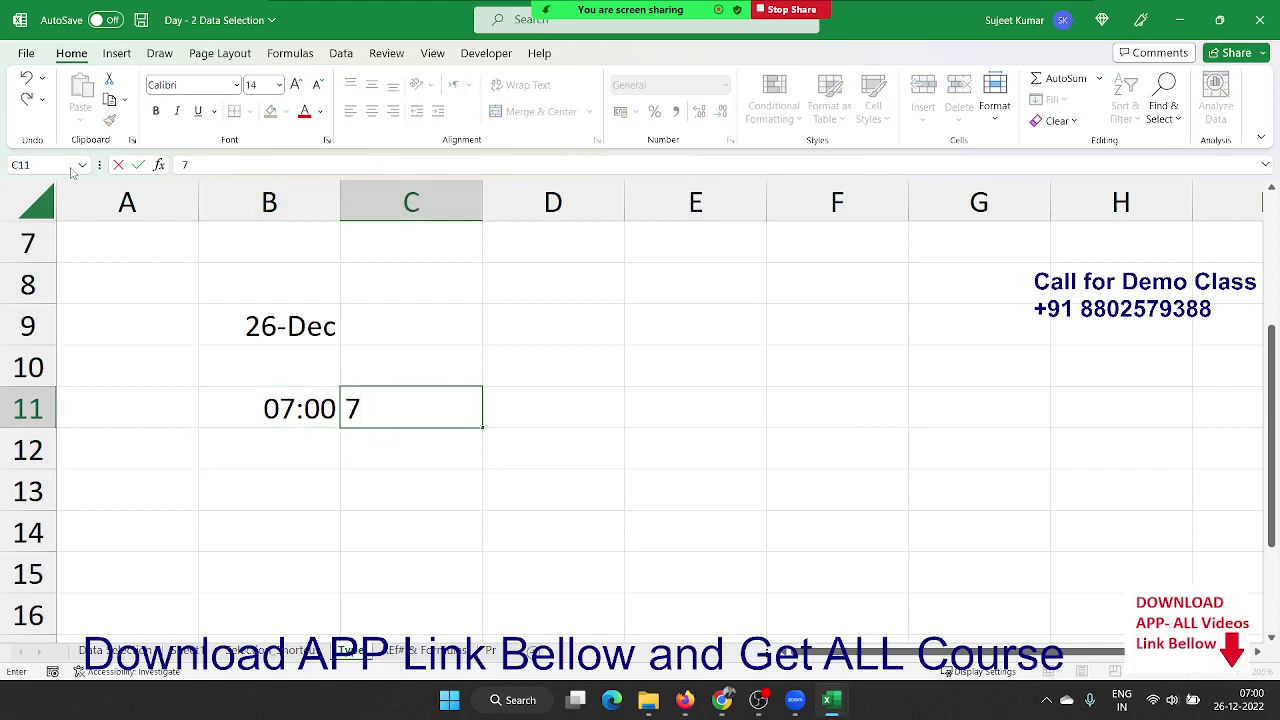
{"action": "type", "text": ":00 p"}
{"action": "type", "text": "m"}
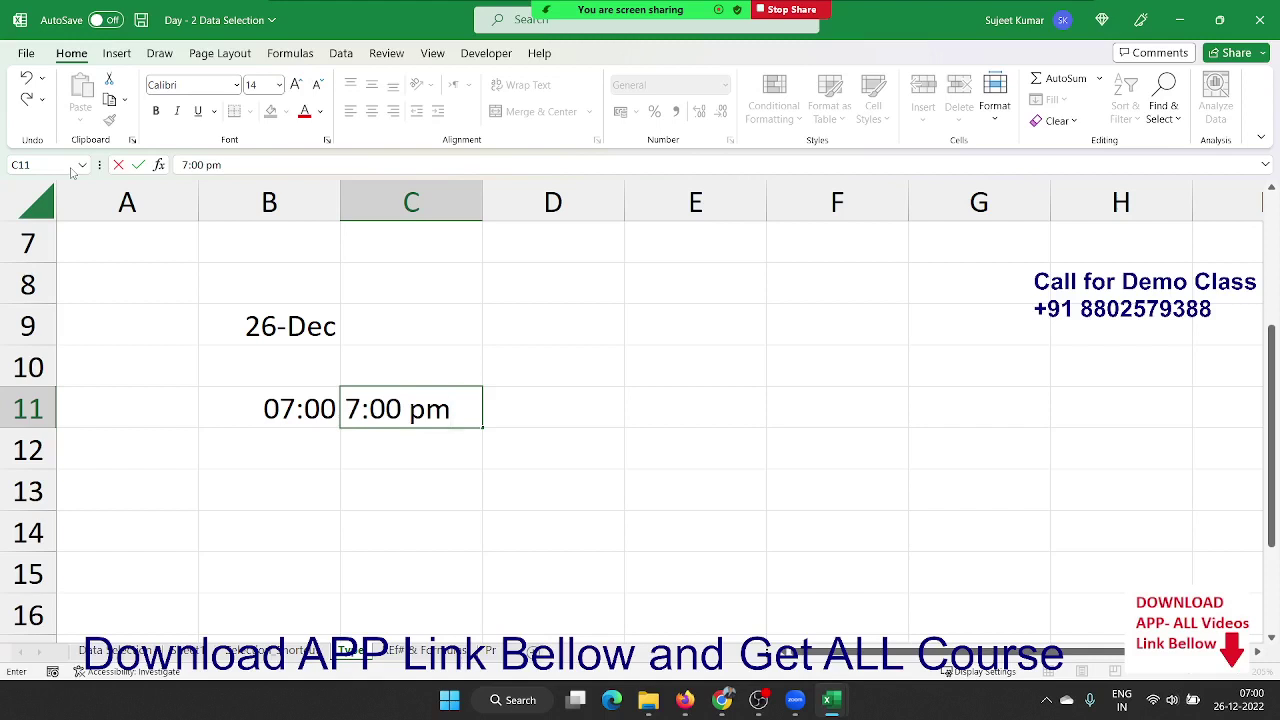
{"action": "key", "text": "Return"}
{"action": "key", "text": "Up"}
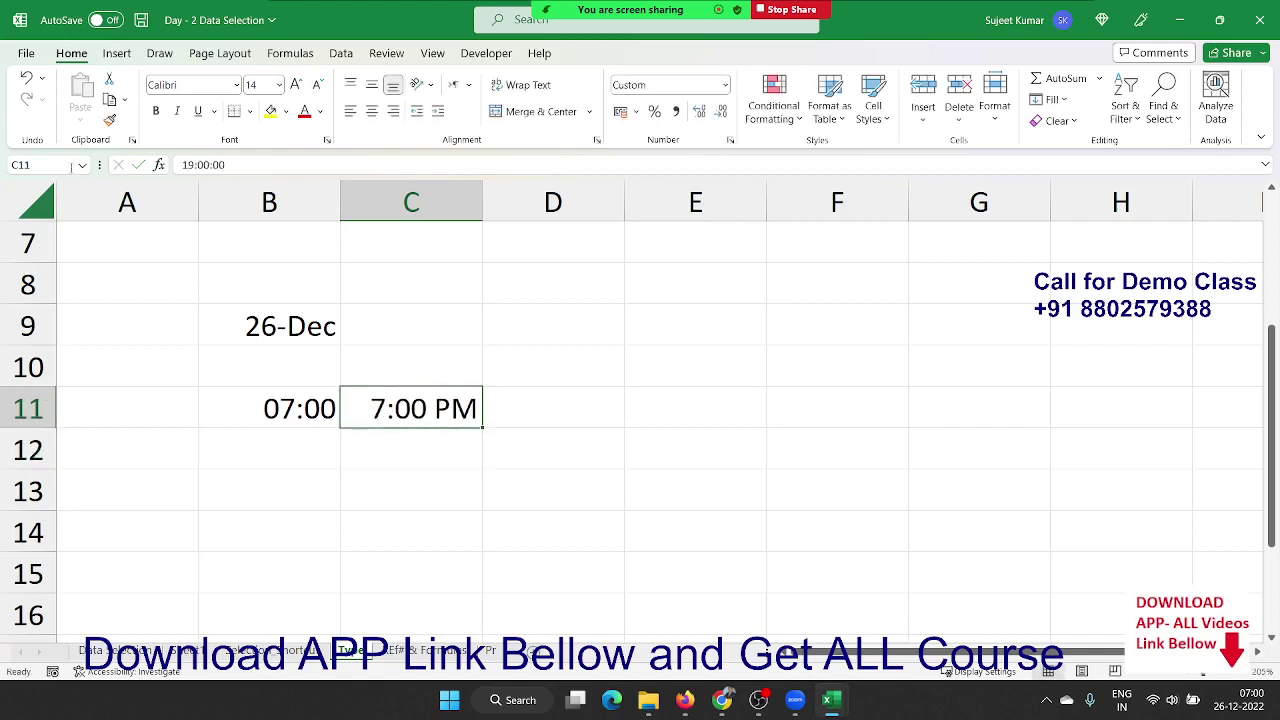
Enter 19:20 in D11
{"action": "key", "text": "Right"}
{"action": "type", "text": "1"}
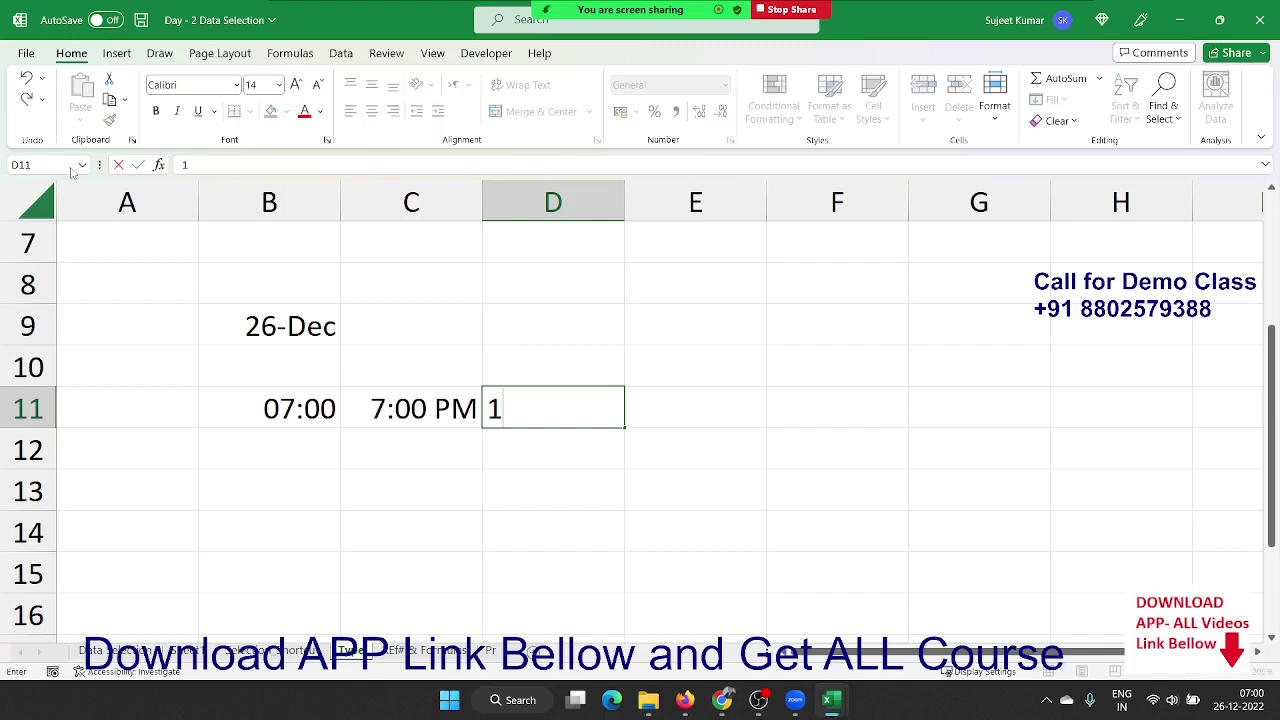
{"action": "type", "text": "9"}
{"action": "type", "text": ":00"}
{"action": "key", "text": "BackSpace"}
{"action": "key", "text": "BackSpace"}
{"action": "type", "text": "20"}
{"action": "key", "text": "Return"}
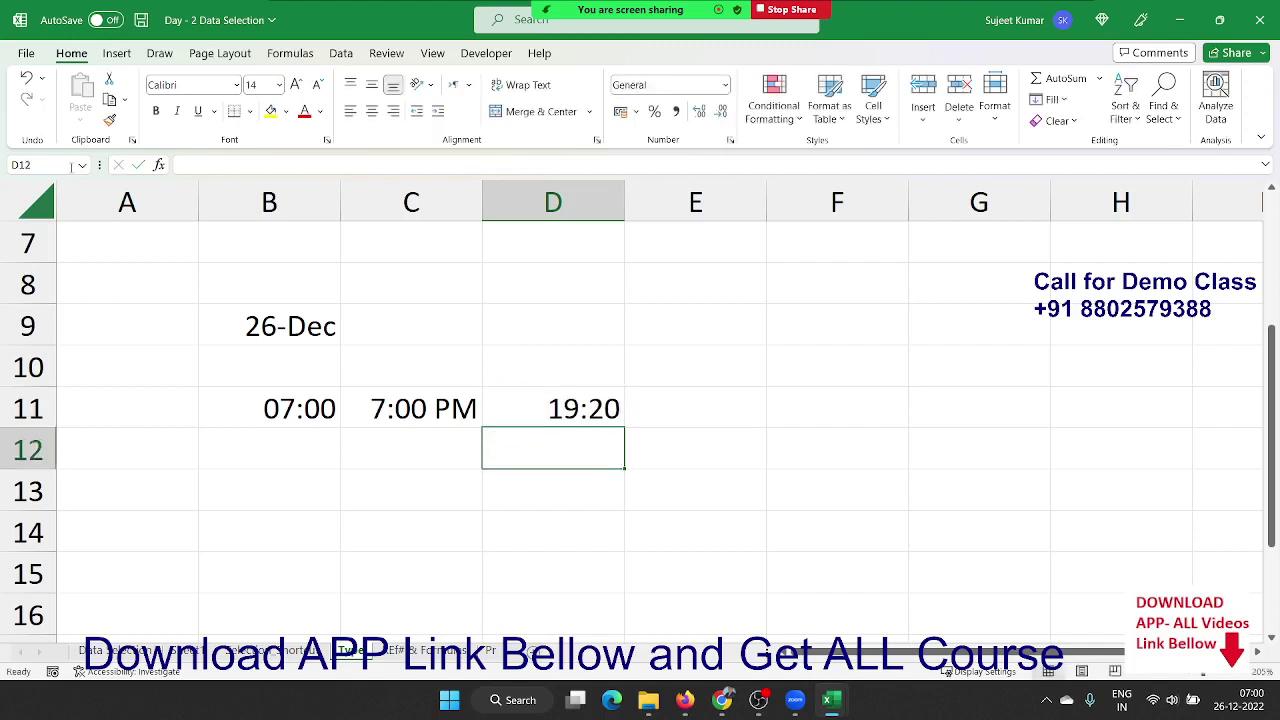
{"action": "key", "text": "Up"}
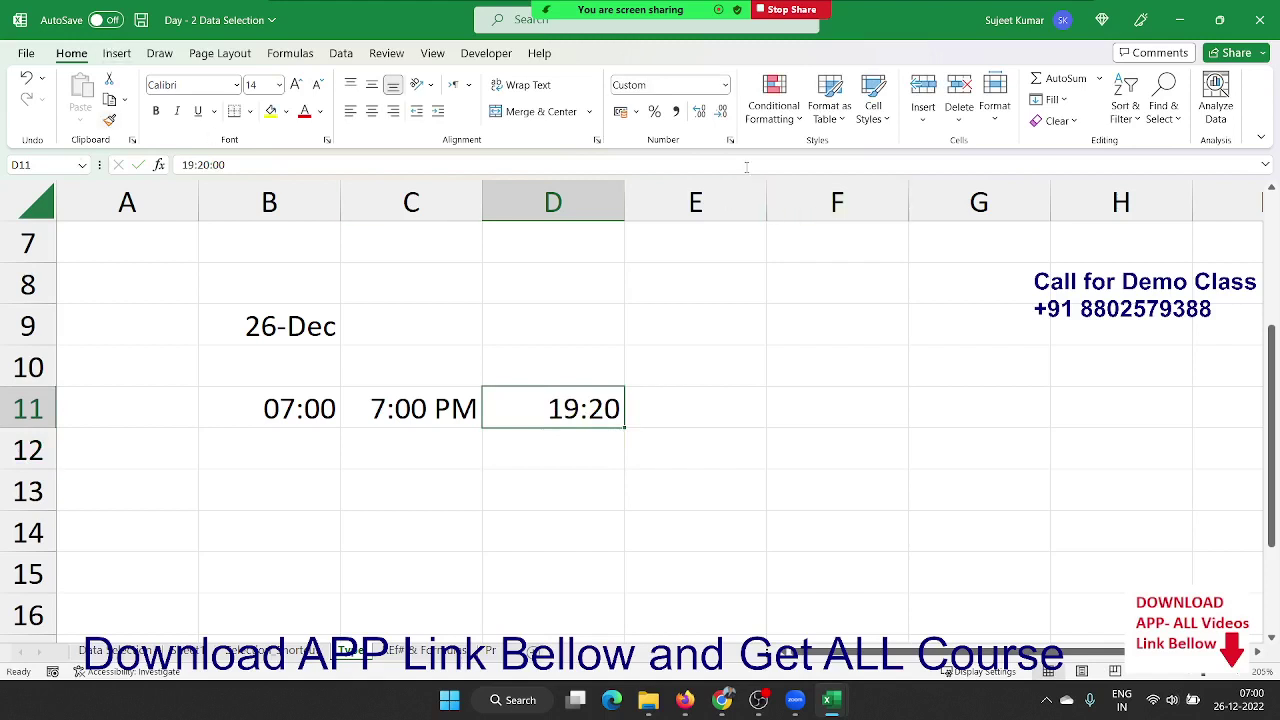
{"action": "left_click", "coordinate": [731, 140]}
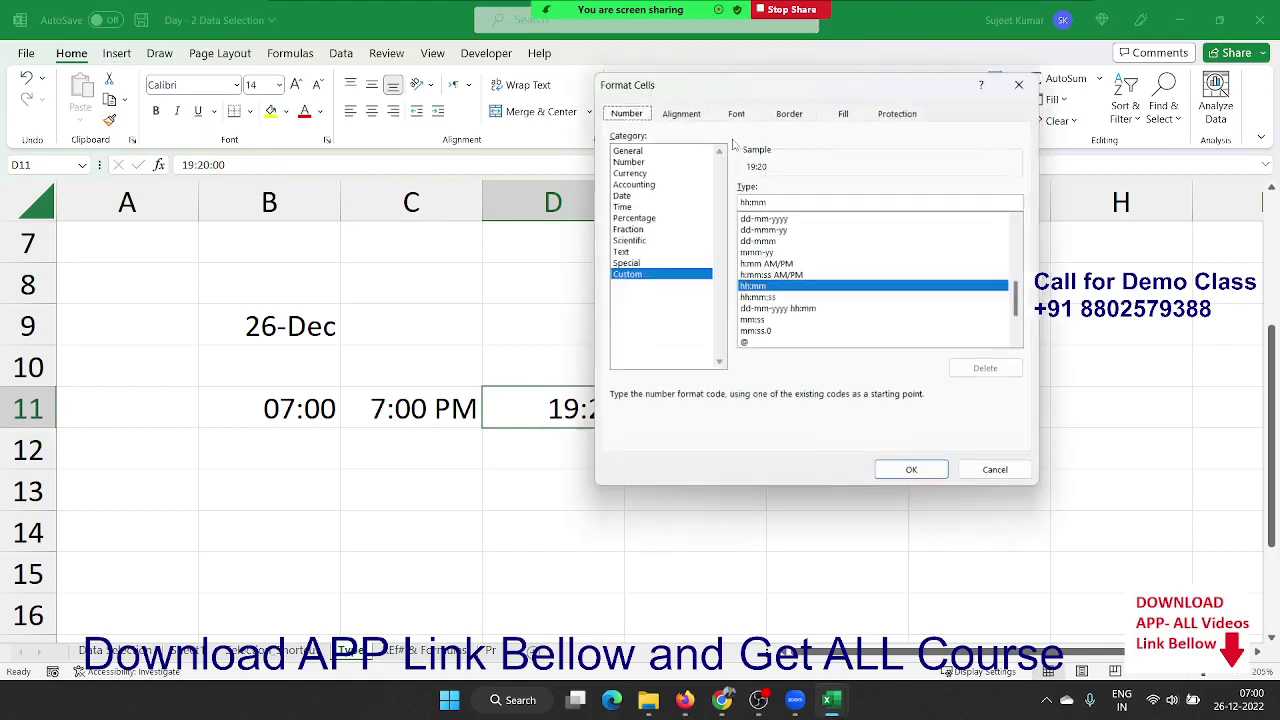
{"action": "left_click", "coordinate": [651, 207]}
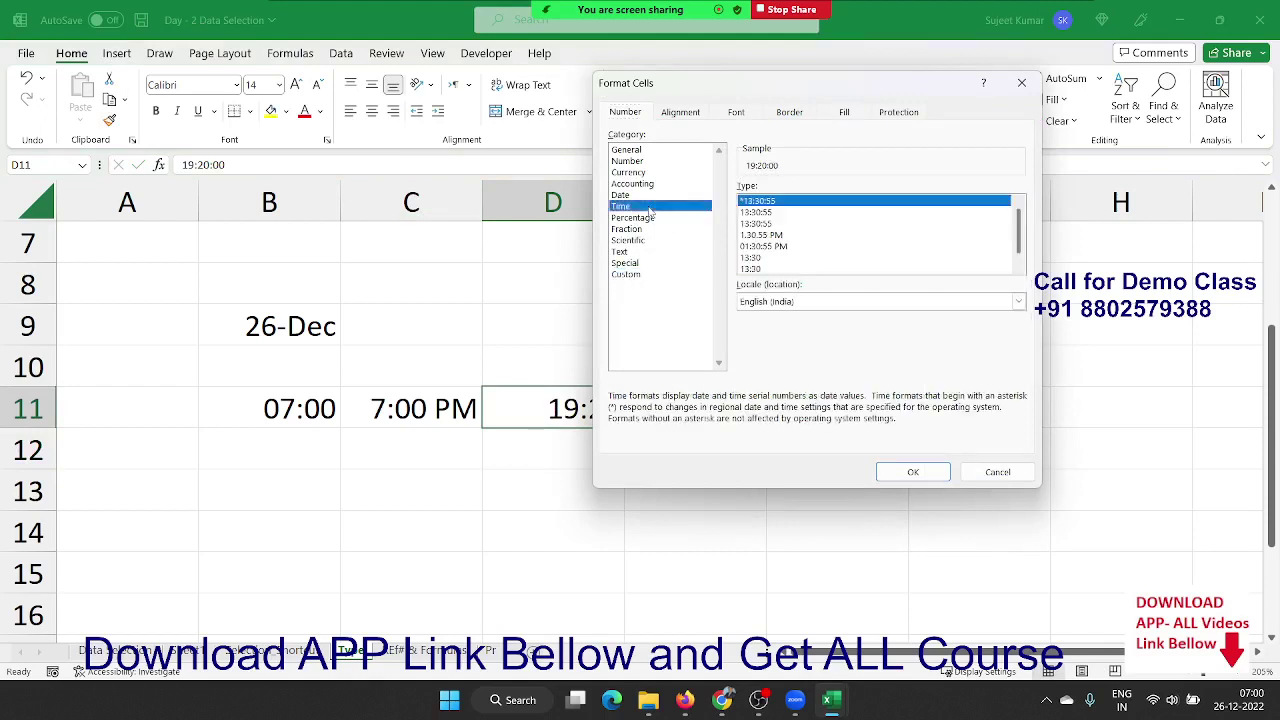
{"action": "left_click", "coordinate": [796, 235]}
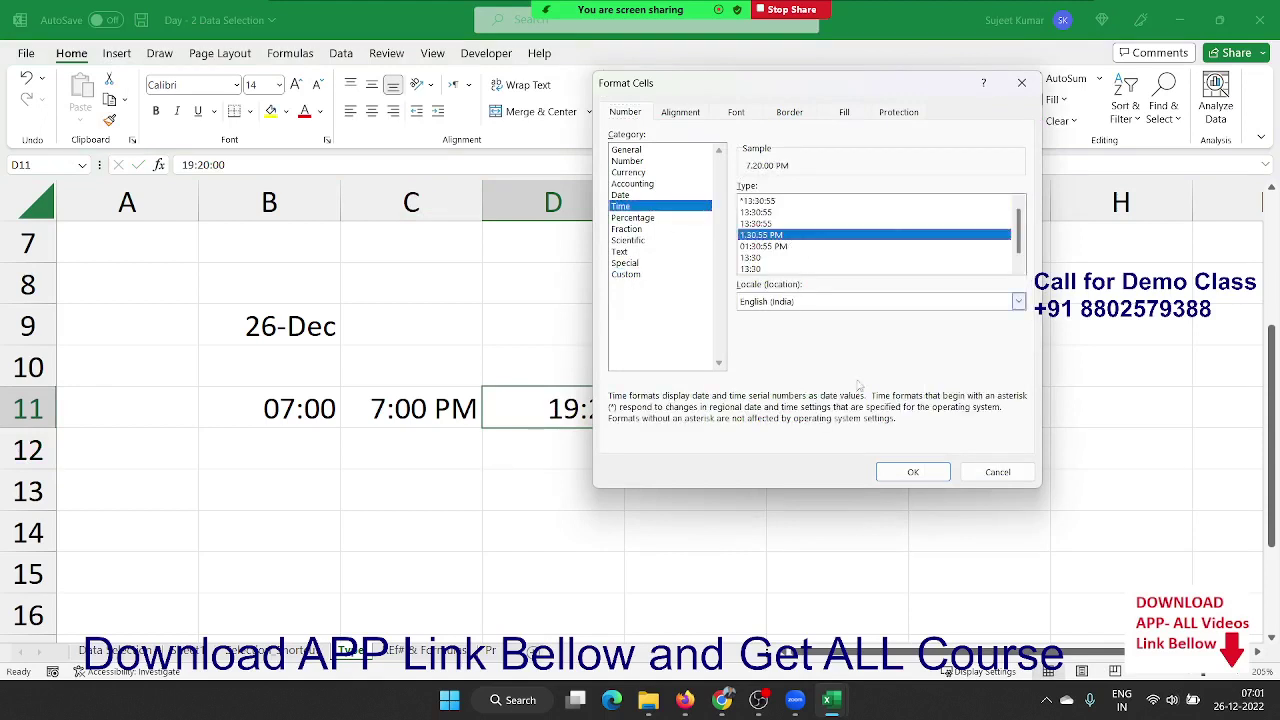
{"action": "left_click", "coordinate": [913, 473]}
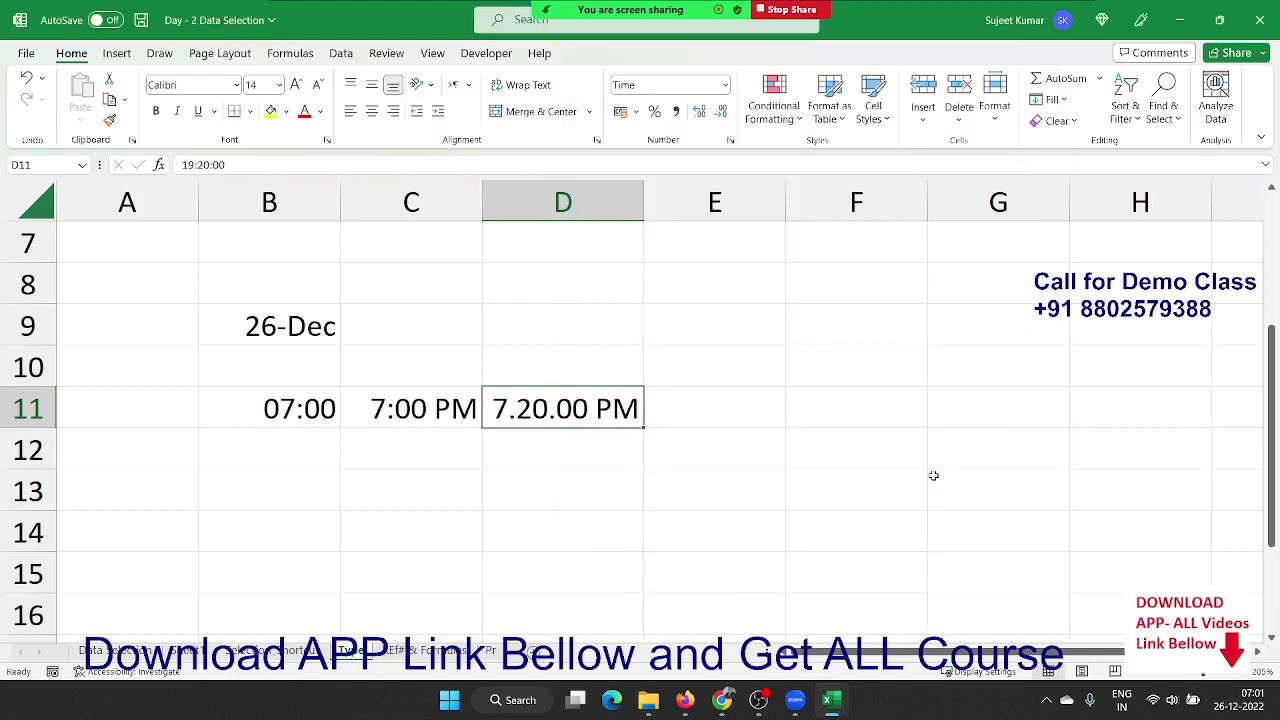
{"action": "left_click", "coordinate": [354, 462]}
{"action": "left_click", "coordinate": [408, 408]}
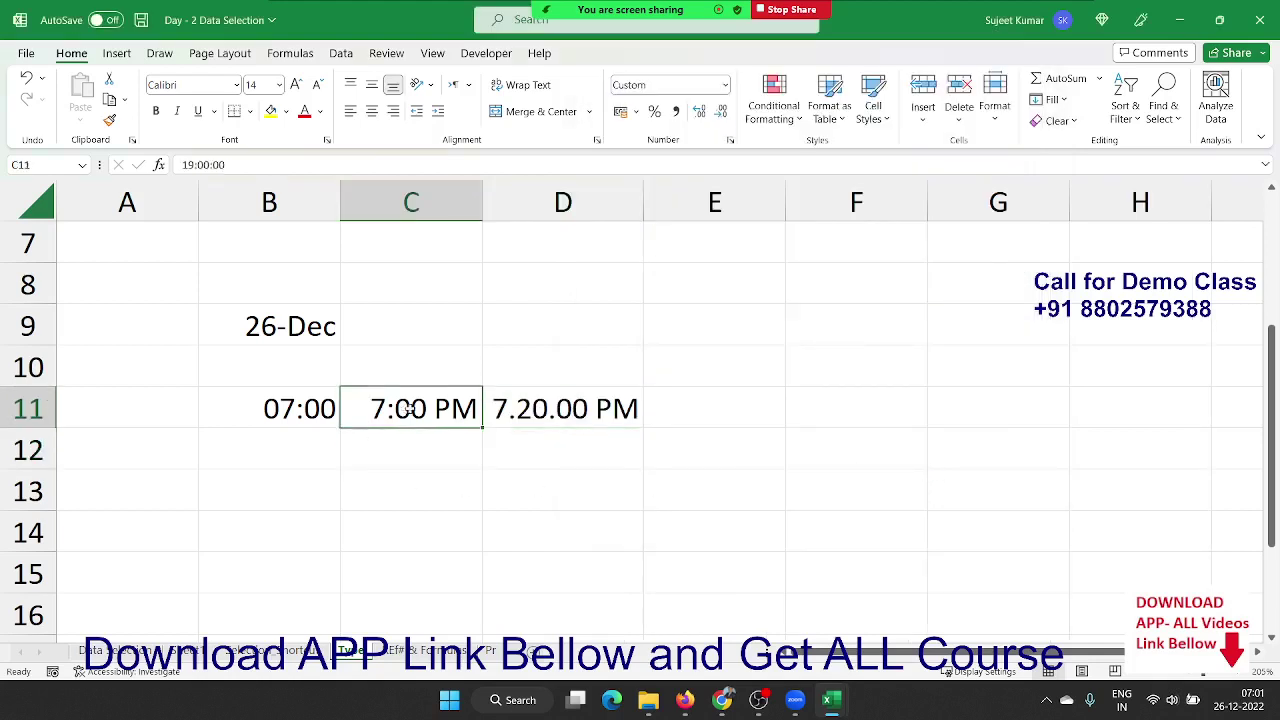
{"action": "left_click", "coordinate": [517, 410]}
{"action": "left_click", "coordinate": [397, 414]}
{"action": "left_click", "coordinate": [304, 408]}
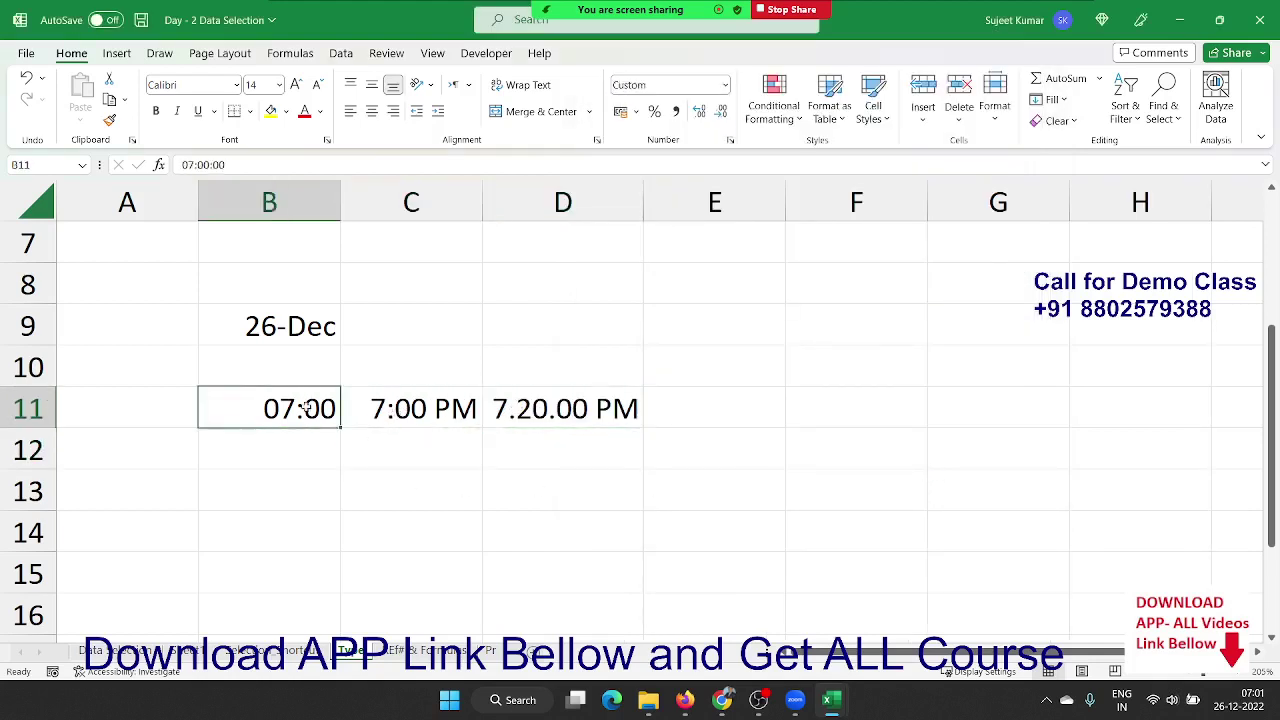
{"action": "scroll", "coordinate": [304, 408], "scroll_direction": "up", "scroll_amount": 2}
{"action": "scroll", "coordinate": [304, 408], "scroll_direction": "down", "scroll_amount": 1}
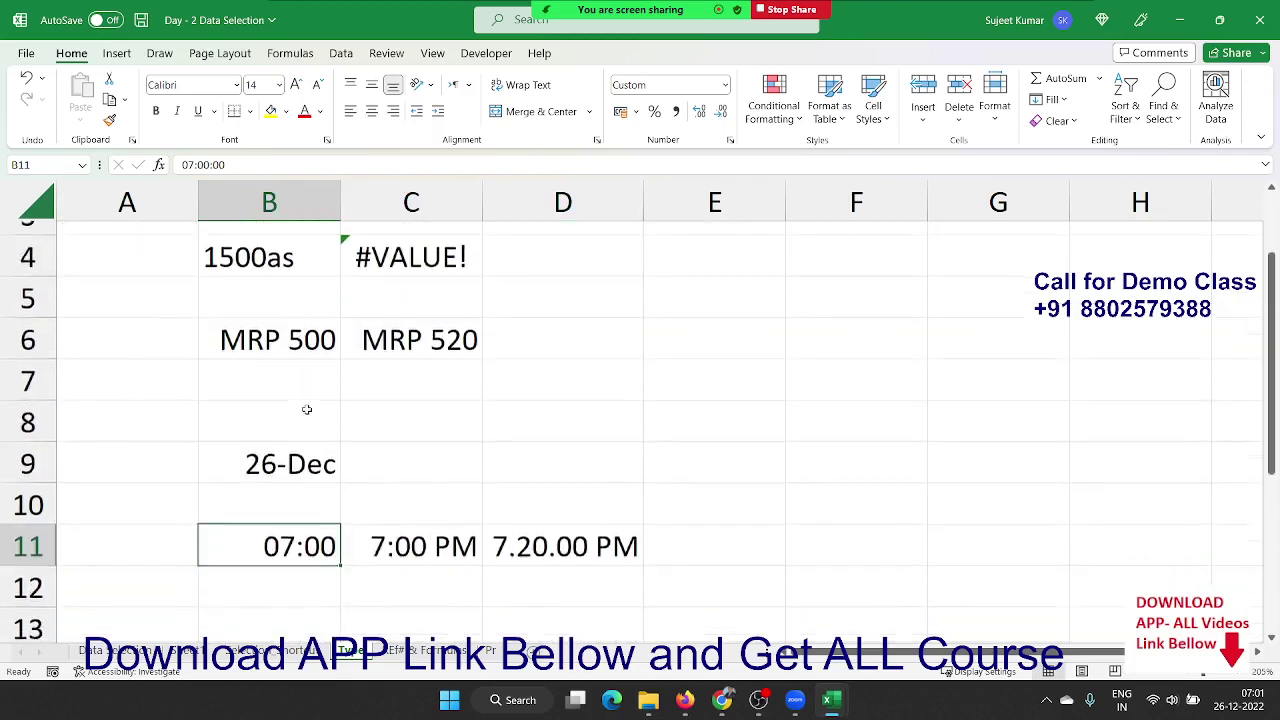
{"action": "scroll", "coordinate": [304, 408], "scroll_direction": "down", "scroll_amount": 1}
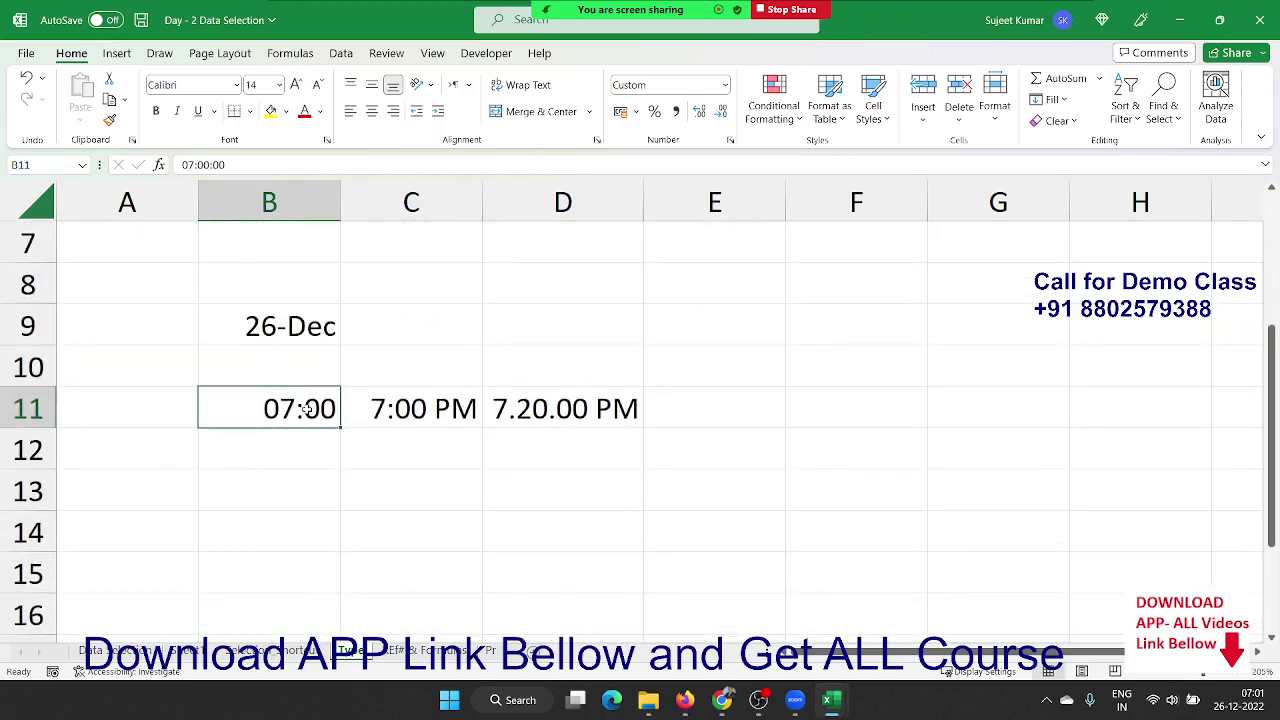
{"action": "scroll", "coordinate": [304, 408], "scroll_direction": "up", "scroll_amount": 1}
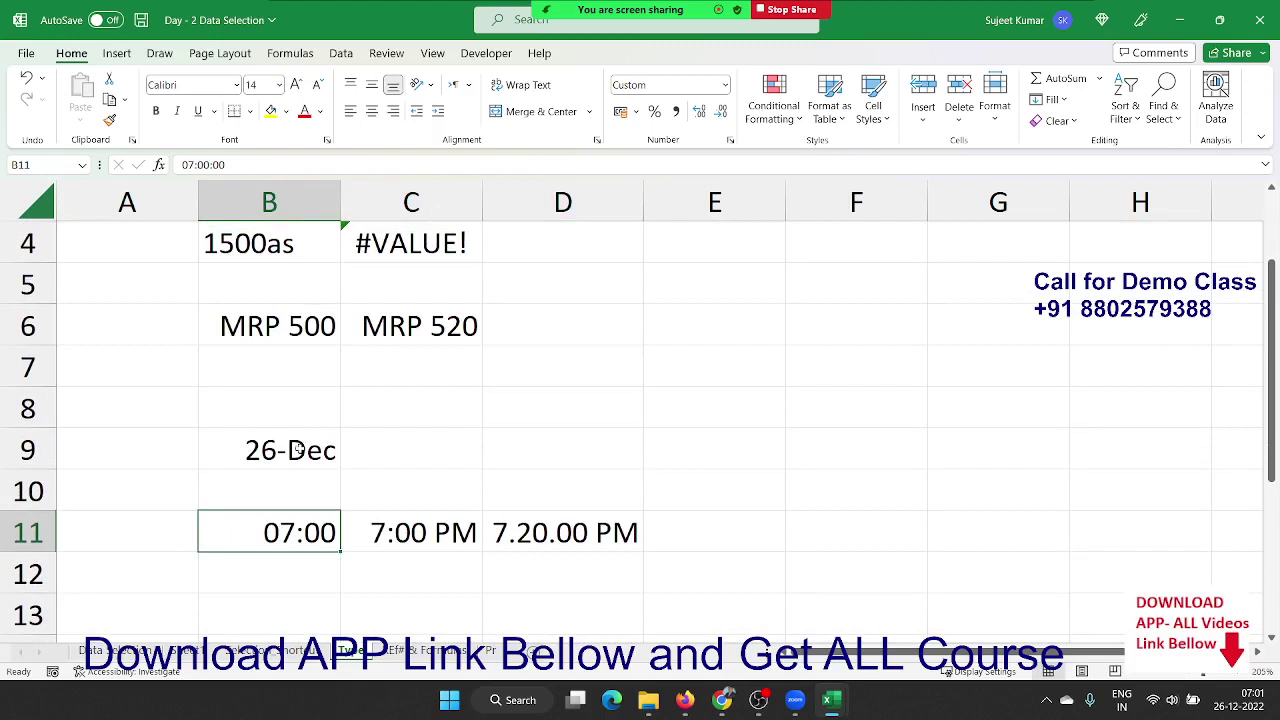
{"action": "left_click", "coordinate": [298, 450]}
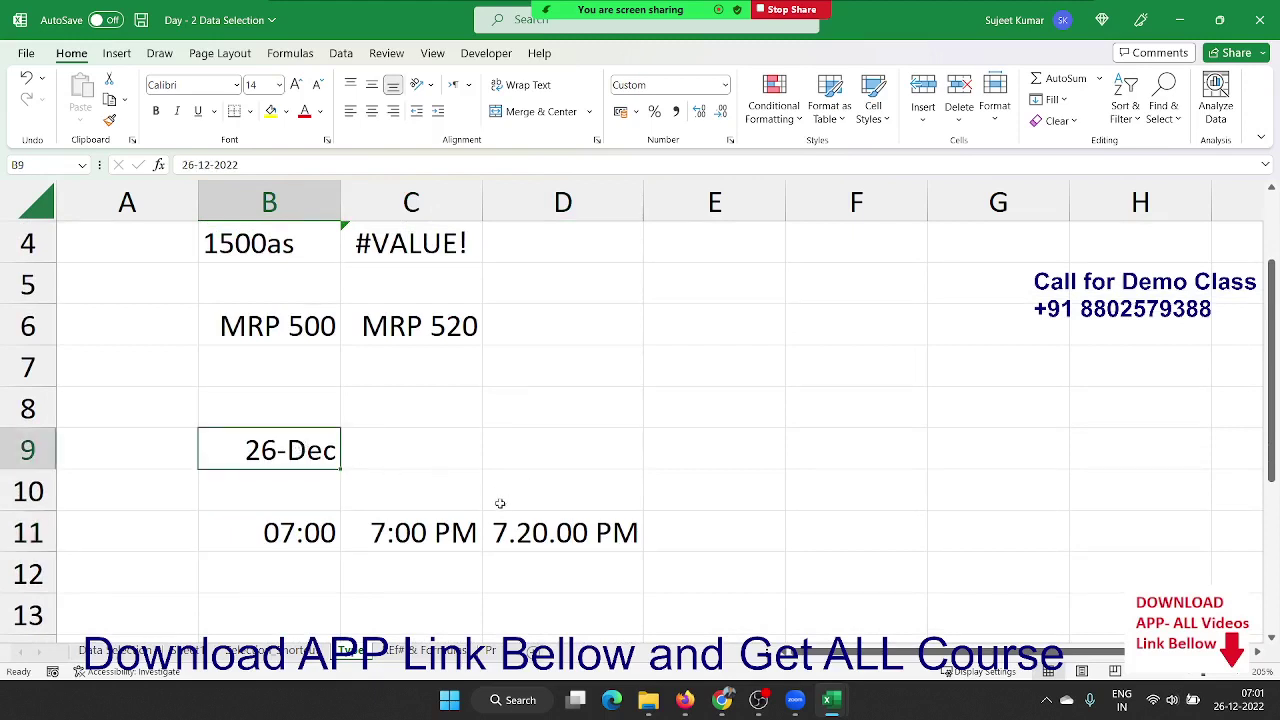
Enter 26-Dec-22 in C9 so it shows the full date
{"action": "left_click", "coordinate": [464, 448]}
{"action": "type", "text": "26"}
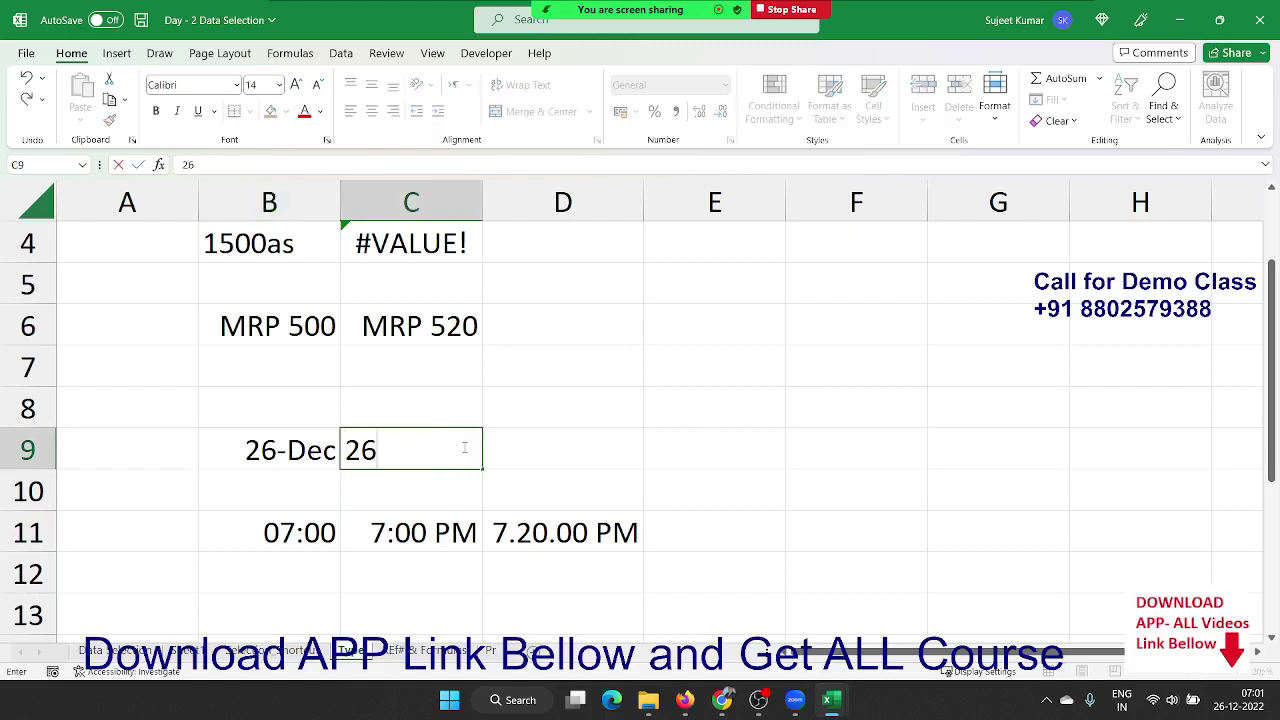
{"action": "type", "text": "-DEc"}
{"action": "key", "text": "BackSpace"}
{"action": "key", "text": "BackSpace"}
{"action": "type", "text": "ec-"}
{"action": "type", "text": "22"}
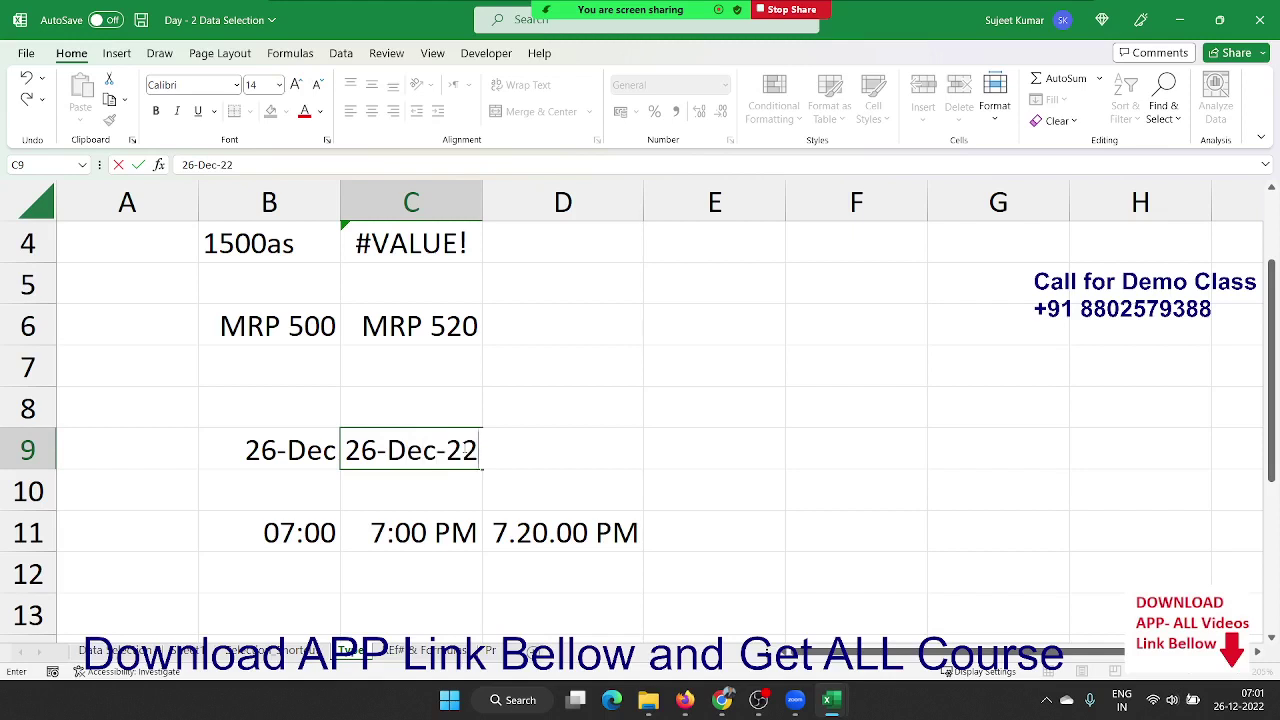
{"action": "key", "text": "Return"}
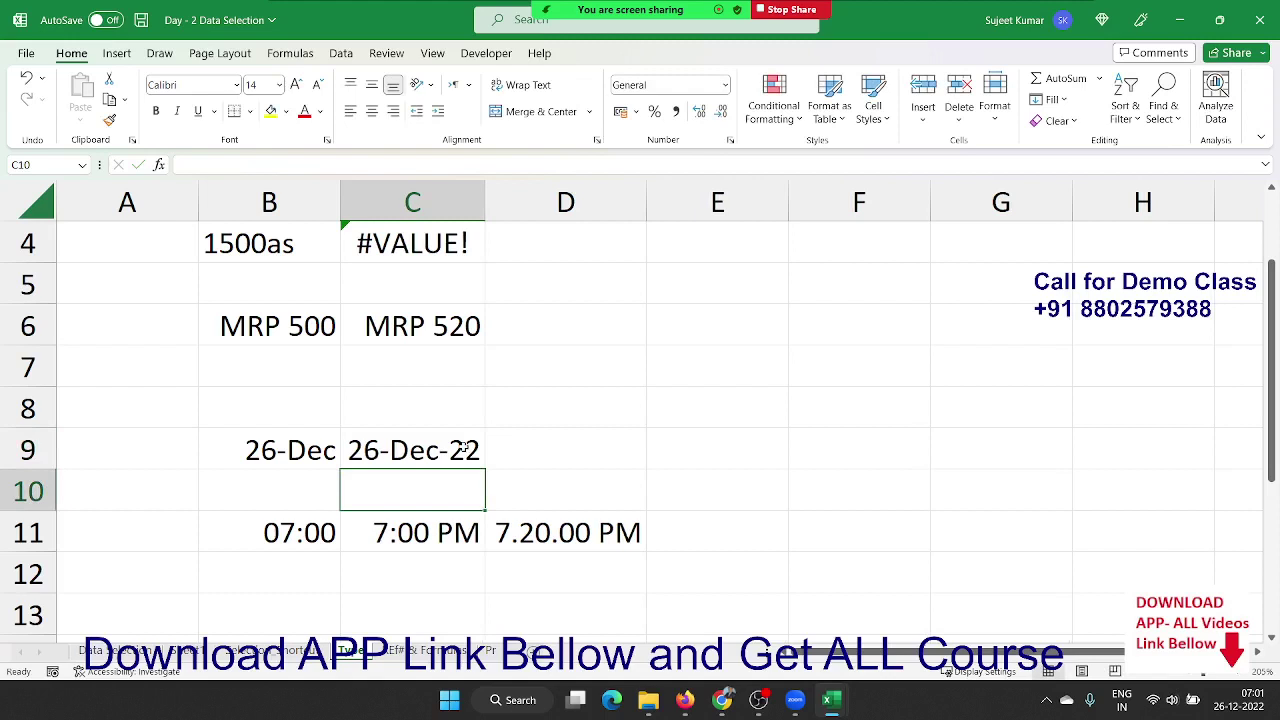
{"action": "left_click", "coordinate": [465, 448]}
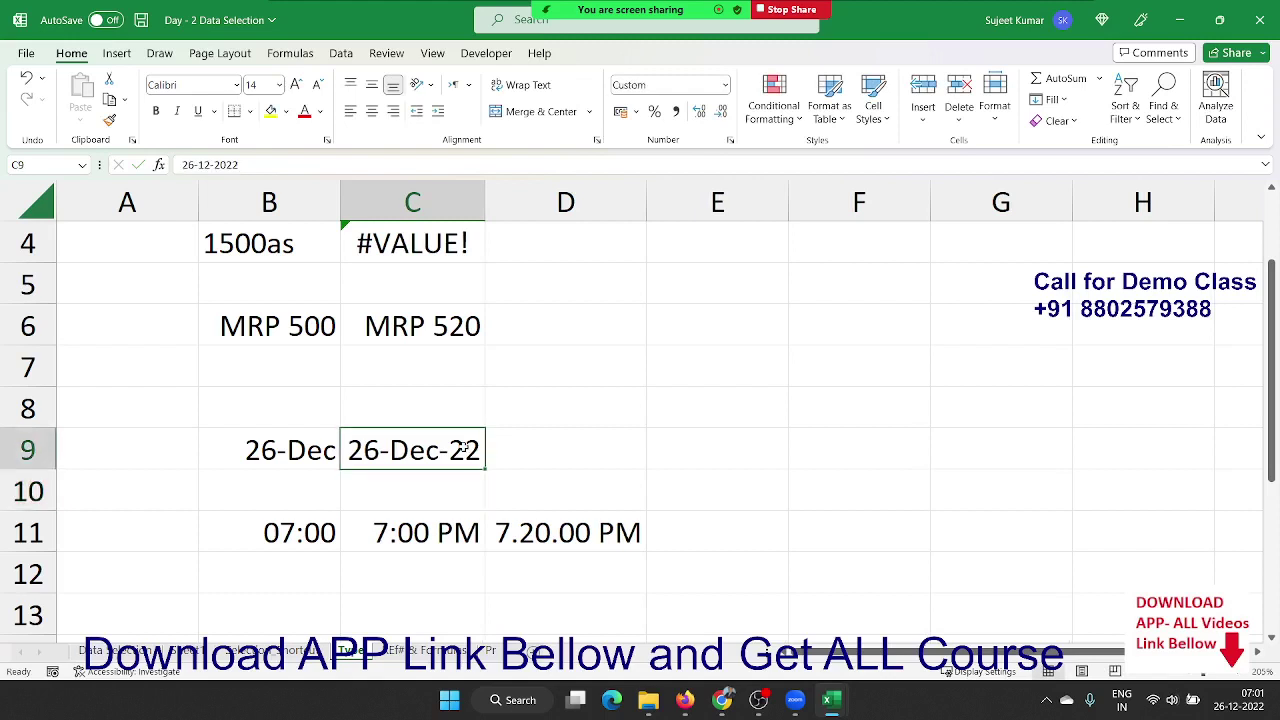
Switch to the REF# & Formulas sheet
{"action": "key", "text": "Right"}
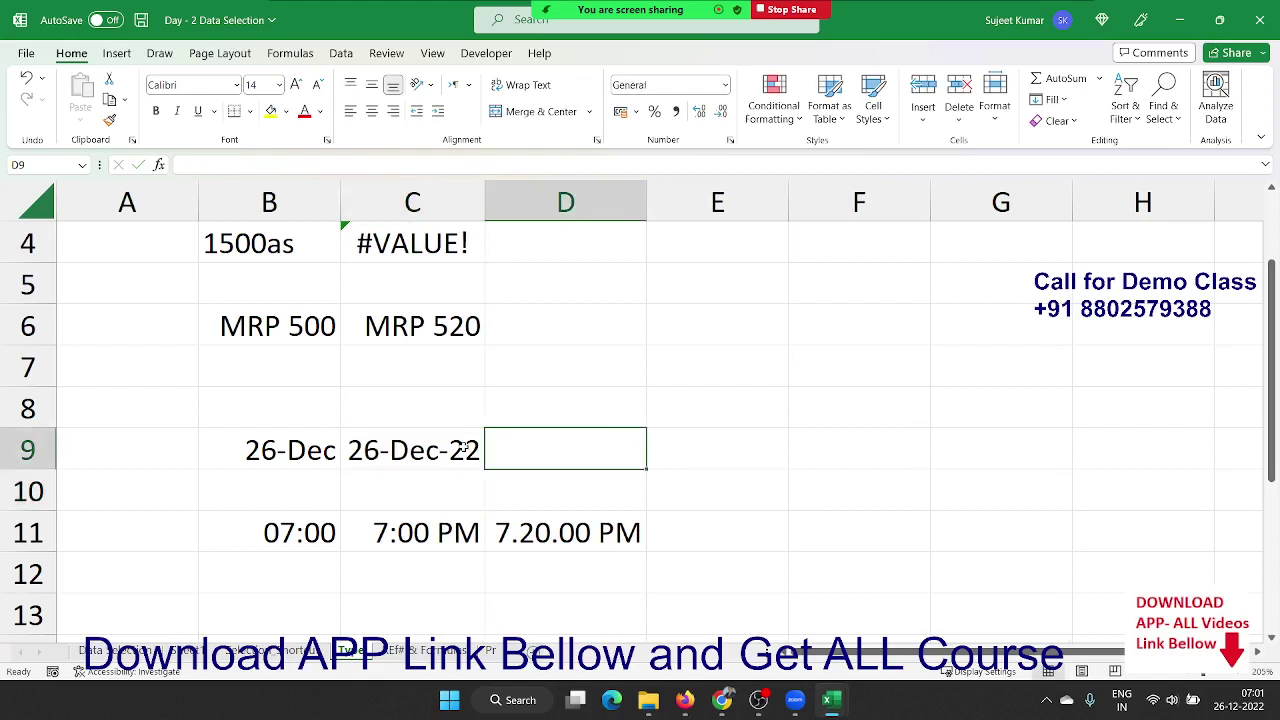
{"action": "key", "text": "Up"}
{"action": "key", "text": "Up"}
{"action": "key", "text": "Up"}
{"action": "key", "text": "Up"}
{"action": "key", "text": "Up"}
{"action": "key", "text": "Up"}
{"action": "key", "text": "Down"}
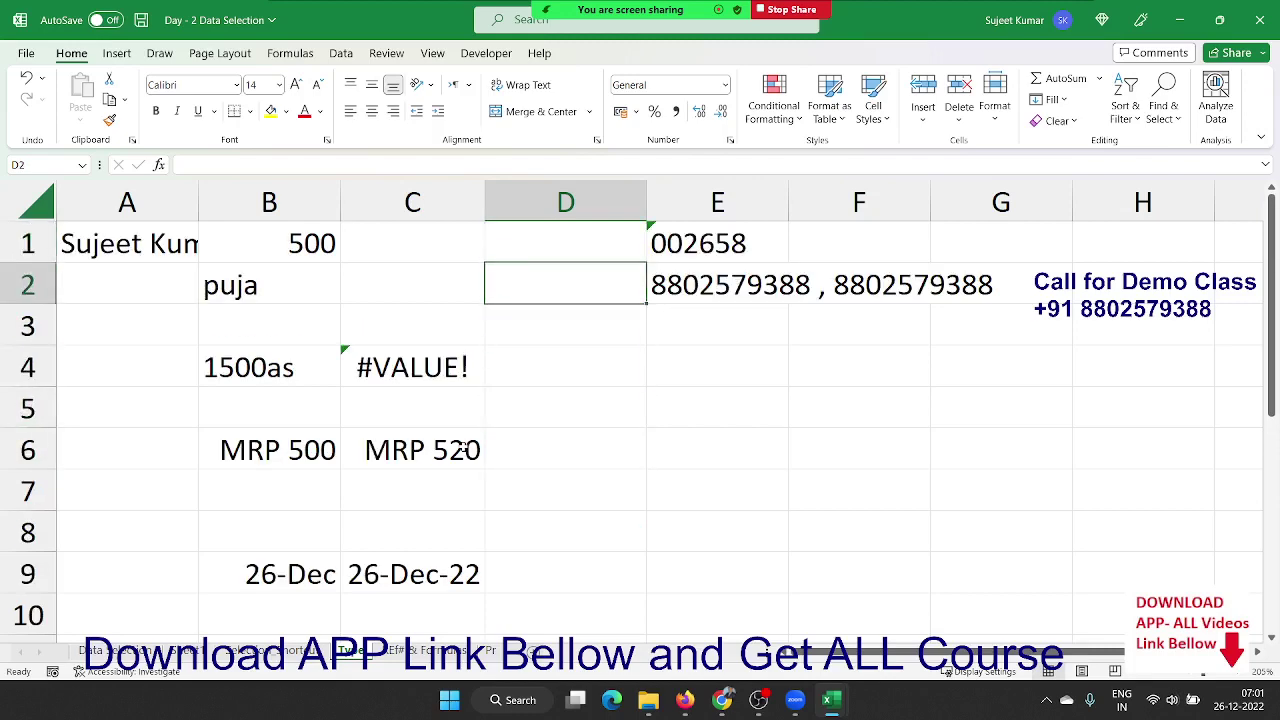
{"action": "key", "text": "Down"}
{"action": "key", "text": "Down"}
{"action": "key", "text": "Down"}
{"action": "key", "text": "Down"}
{"action": "key", "text": "Down"}
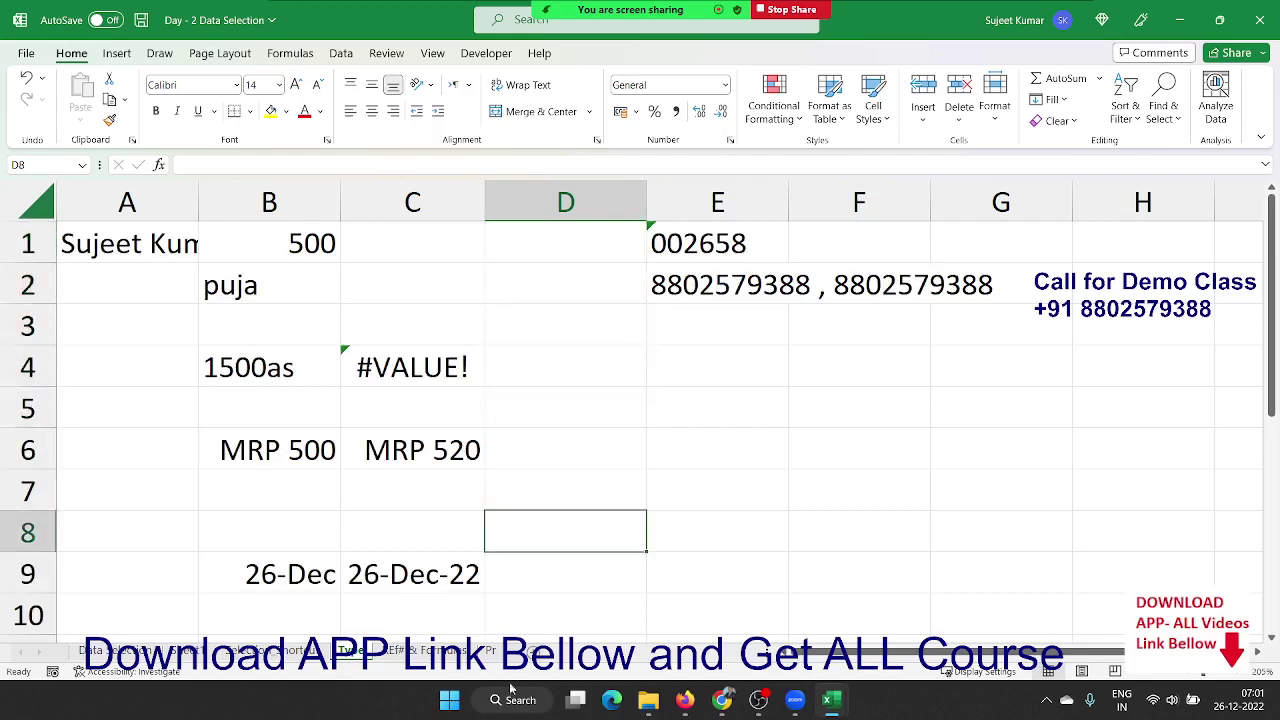
{"action": "left_click", "coordinate": [466, 651]}
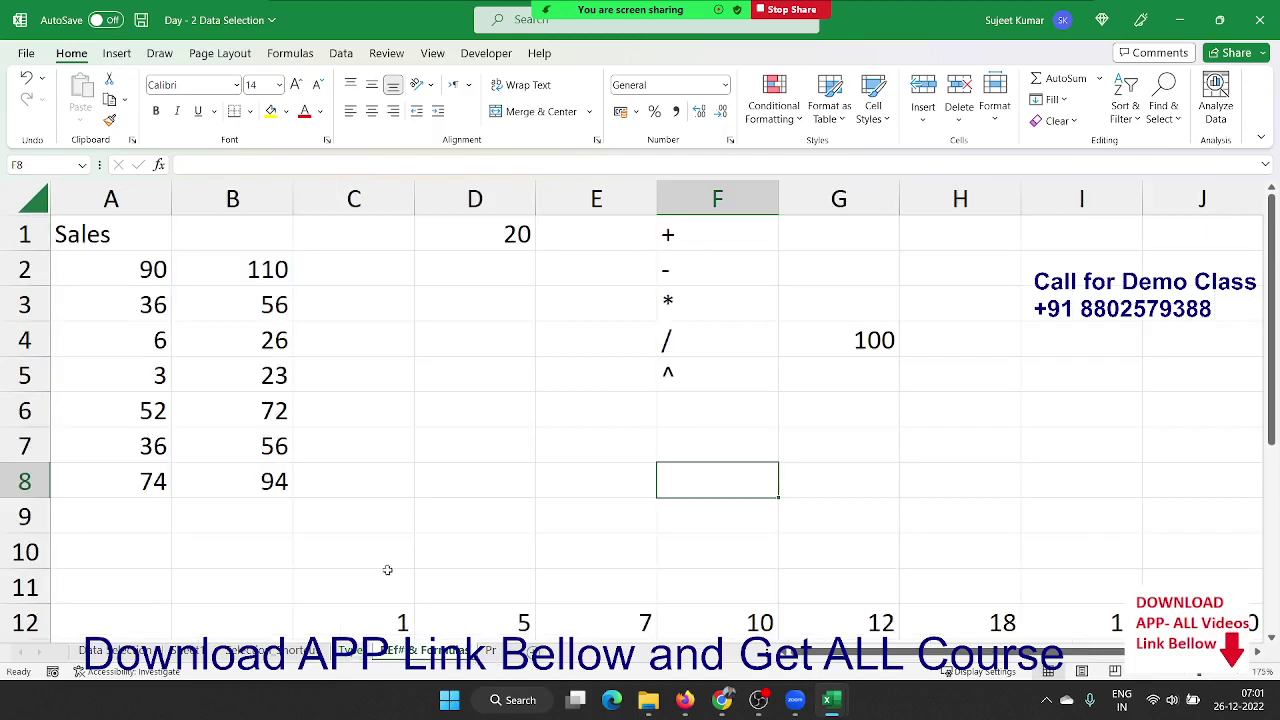
Clear column B and look over the operator symbols + - * / ^ in F1:F5
{"action": "left_click", "coordinate": [222, 190]}
{"action": "key", "text": "Delete"}
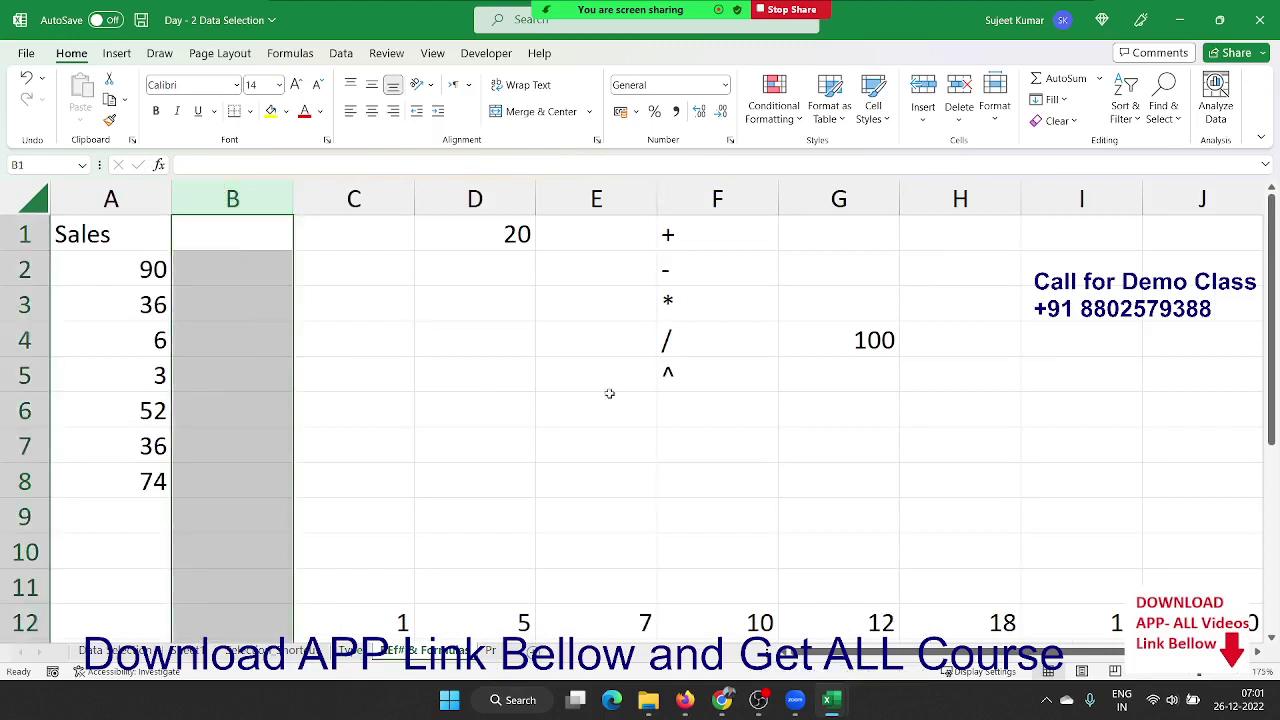
{"action": "left_click_drag", "start_coordinate": [722, 380], "coordinate": [694, 235]}
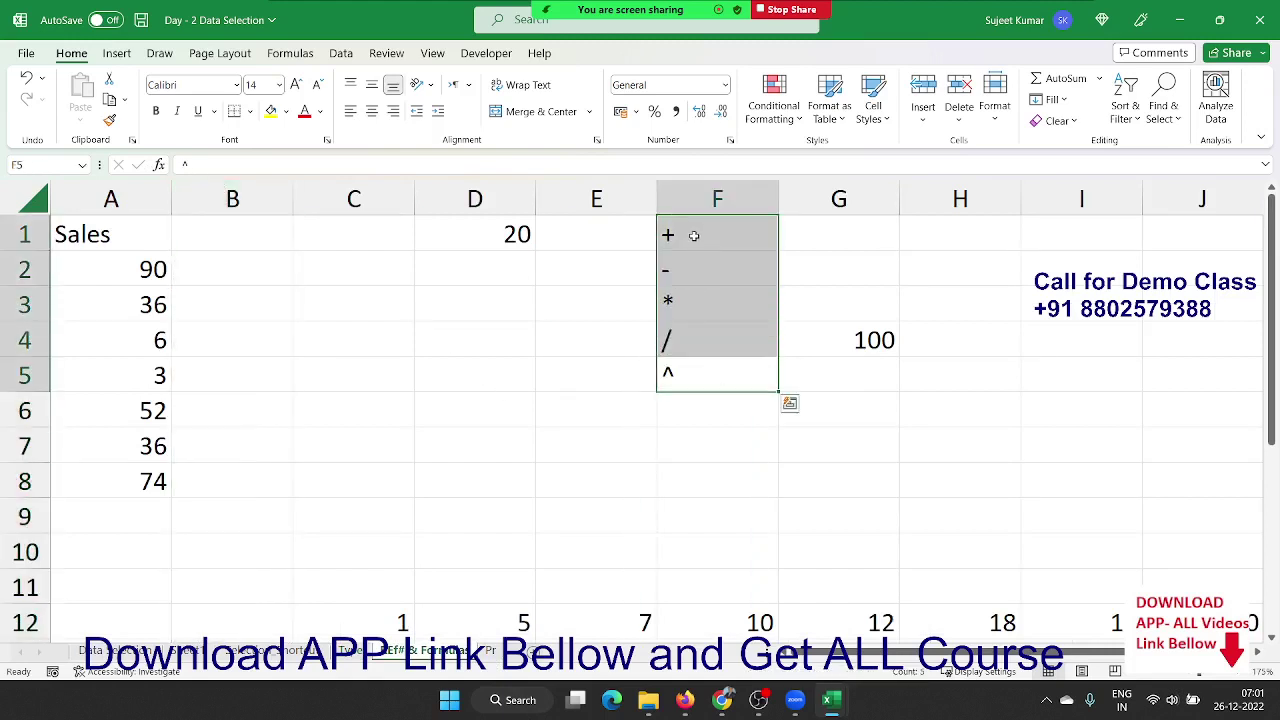
{"action": "left_click", "coordinate": [694, 235]}
{"action": "left_click", "coordinate": [690, 264]}
{"action": "left_click", "coordinate": [687, 297]}
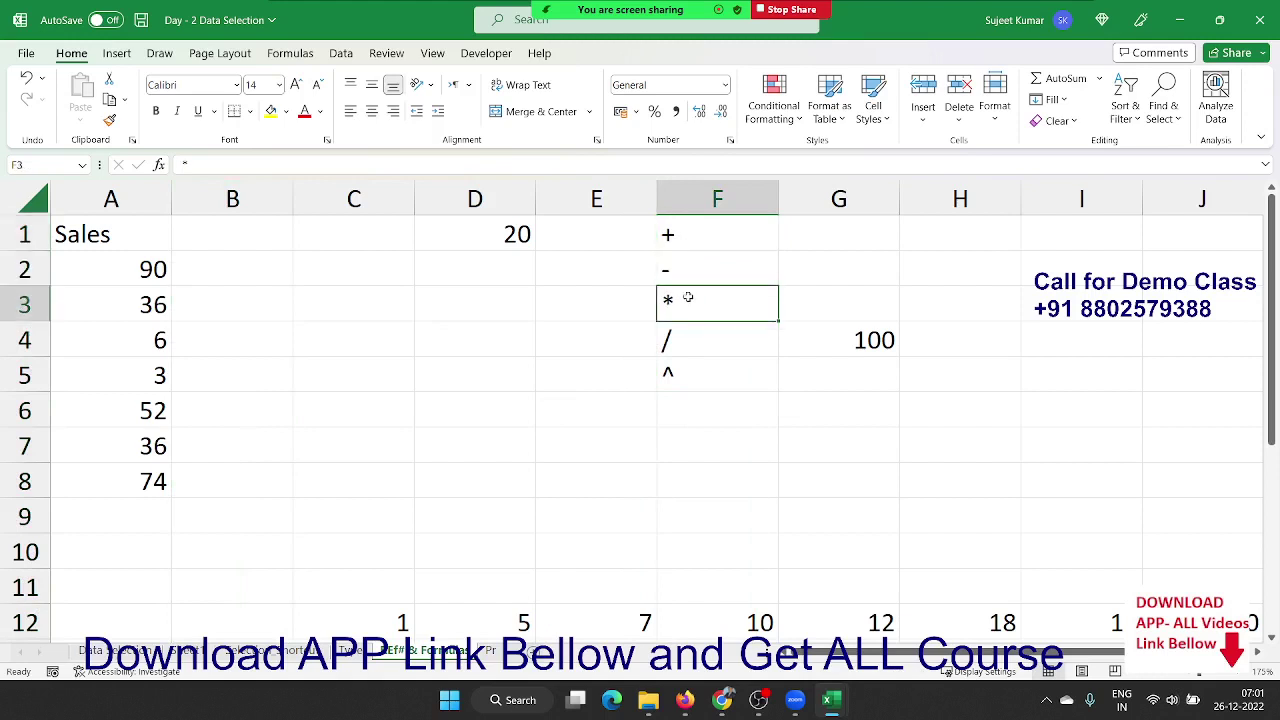
{"action": "left_click", "coordinate": [687, 336]}
{"action": "left_click", "coordinate": [687, 362]}
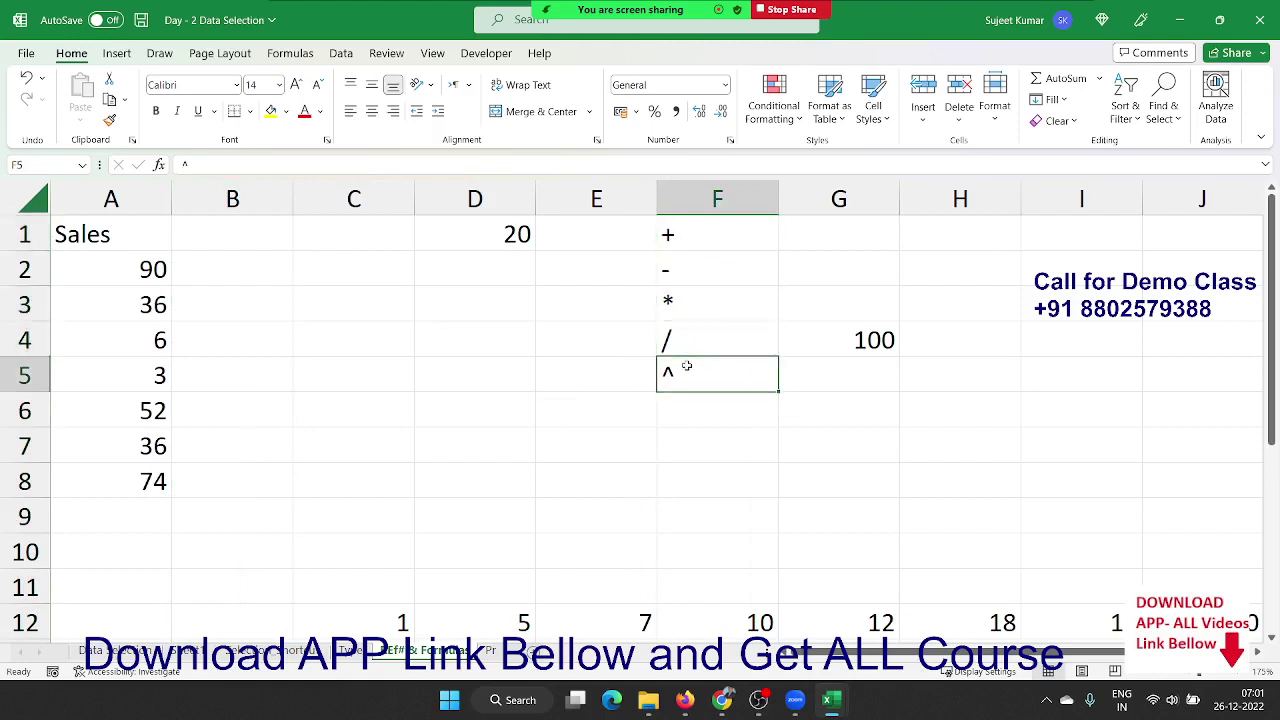
Inspect G4's =10^2 formula returning 100 without changing it
{"action": "left_click", "coordinate": [862, 345]}
{"action": "double_click", "coordinate": [862, 345]}
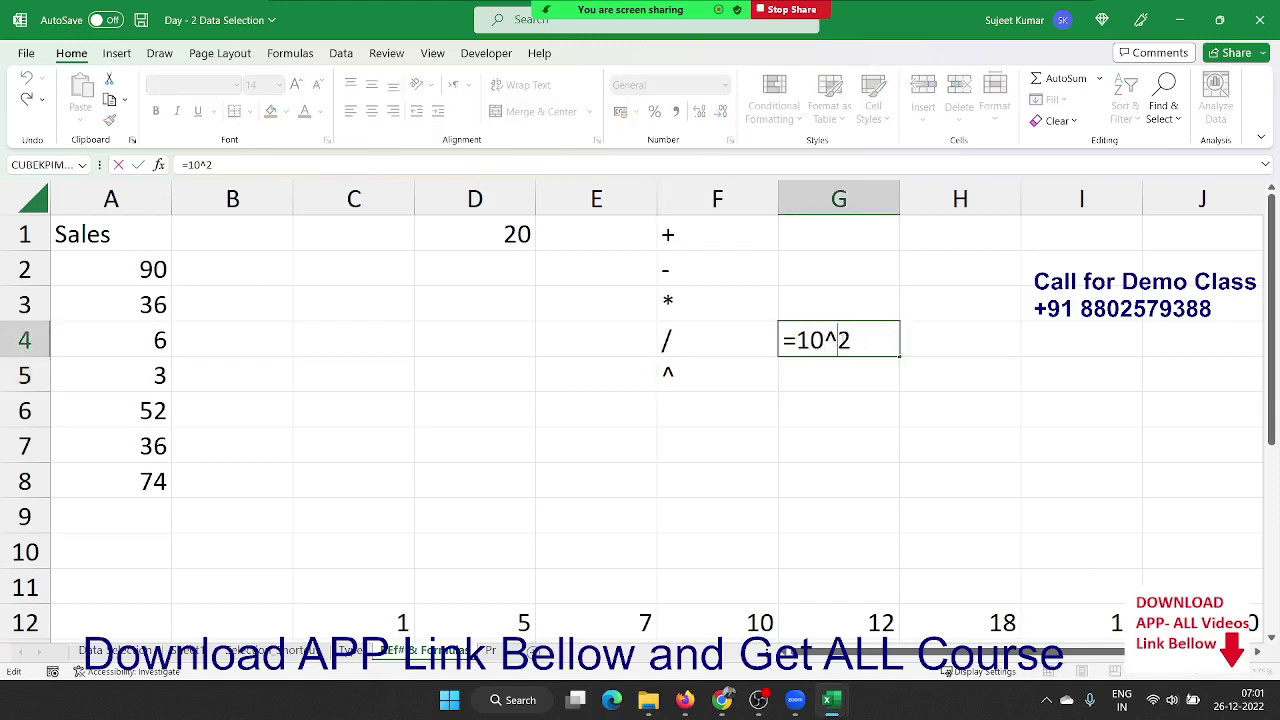
{"action": "key", "text": "Return"}
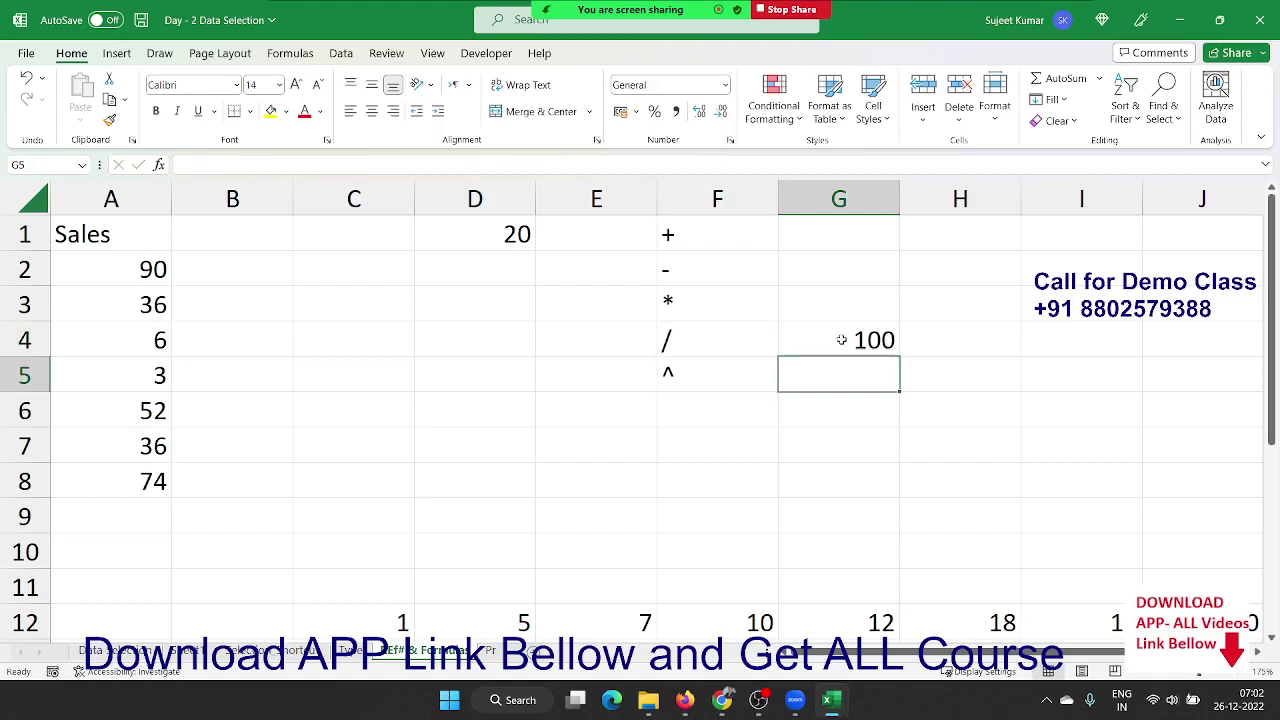
Enter the formula =A2+20 in B2
{"action": "left_click_drag", "start_coordinate": [154, 272], "coordinate": [124, 490]}
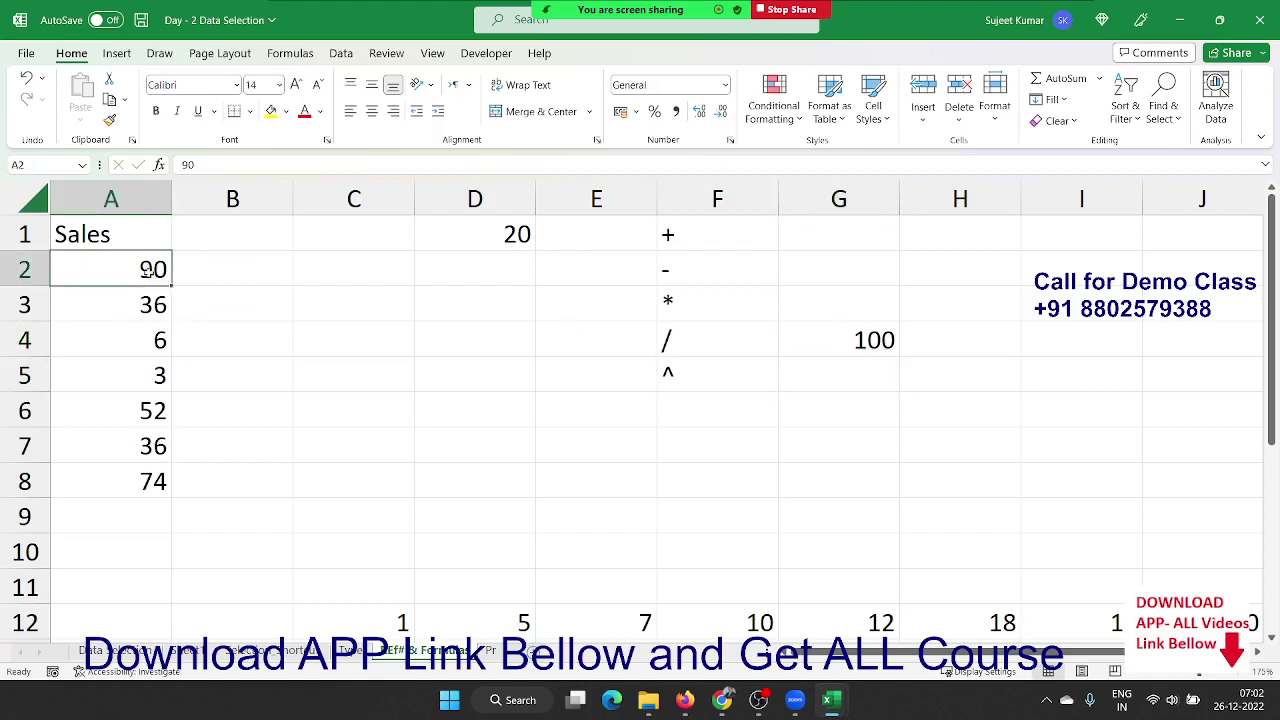
{"action": "left_click", "coordinate": [257, 268]}
{"action": "type", "text": "="}
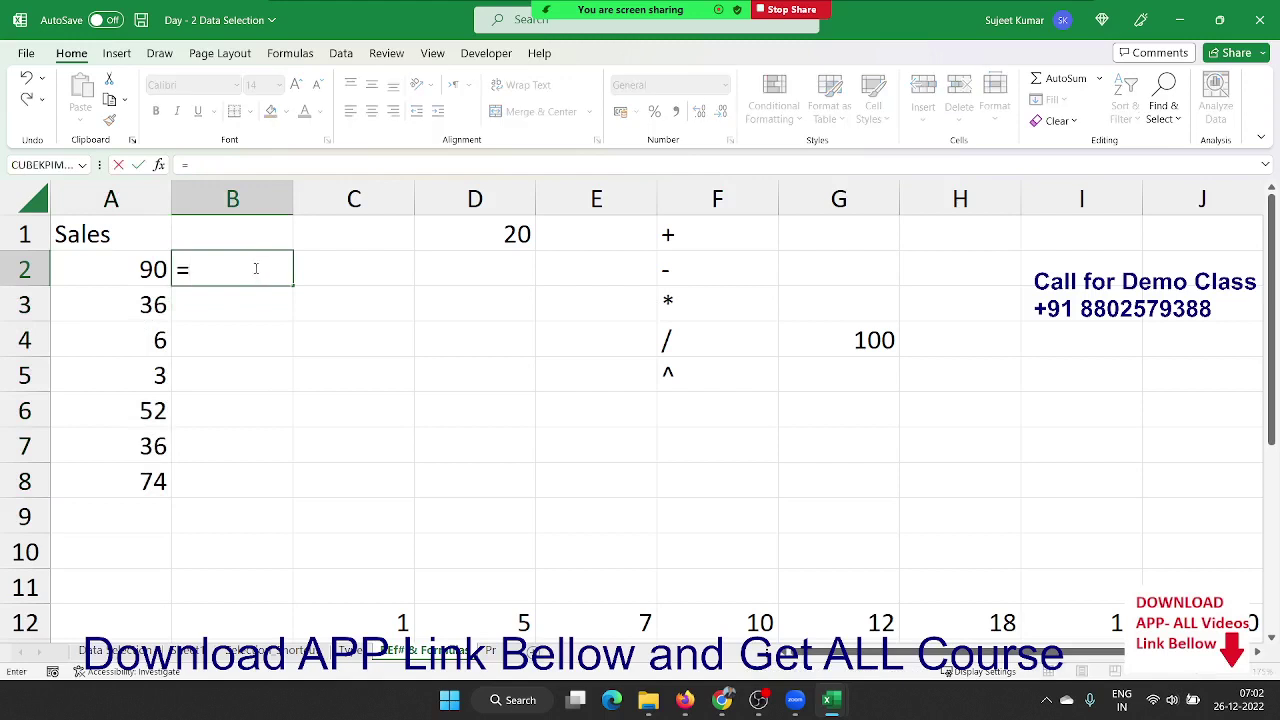
{"action": "left_click", "coordinate": [142, 269]}
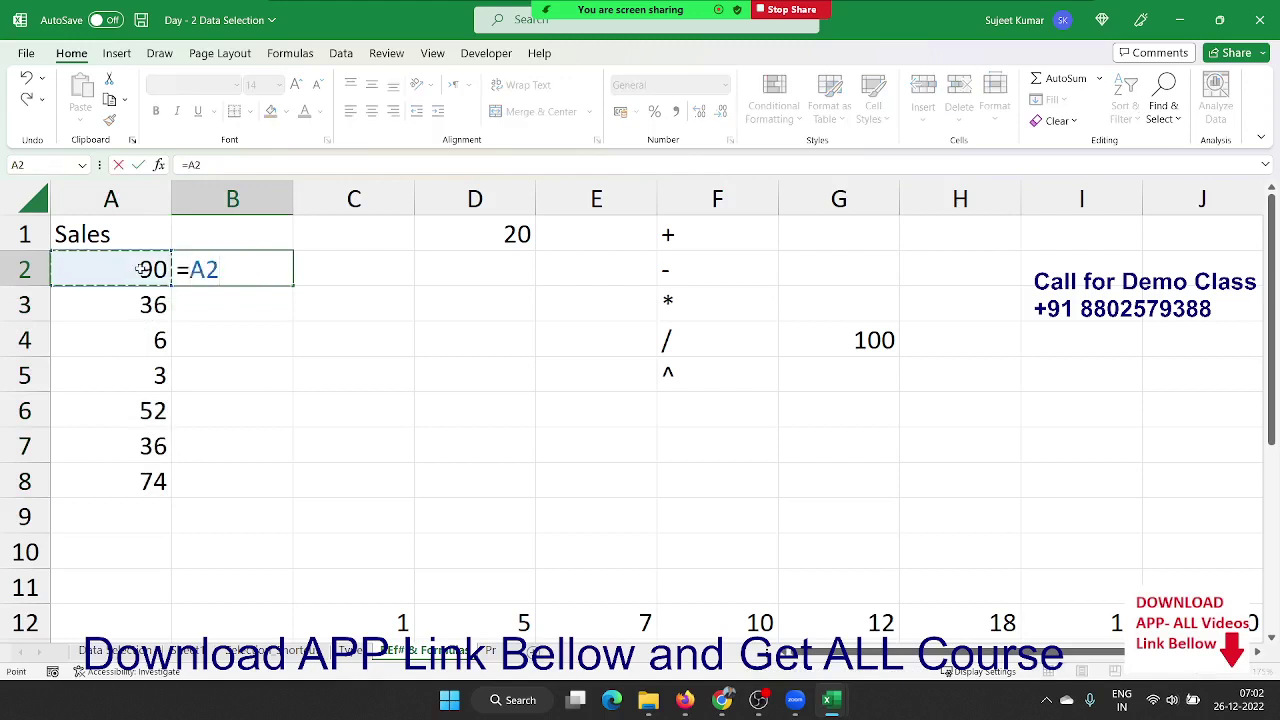
{"action": "type", "text": "+20"}
{"action": "key", "text": "Return"}
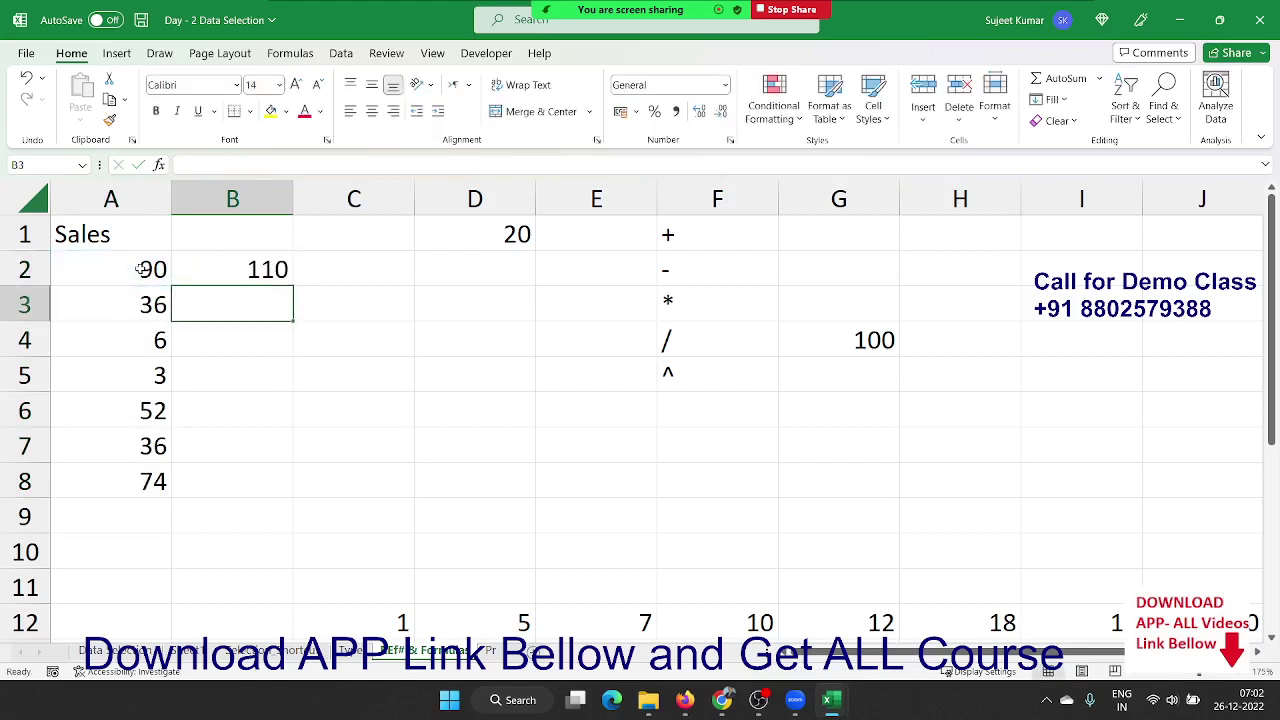
{"action": "key", "text": "Up"}
Rewrite B2 as the hard-coded formula =90+20
{"action": "left_click", "coordinate": [142, 269]}
{"action": "key", "text": "Right"}
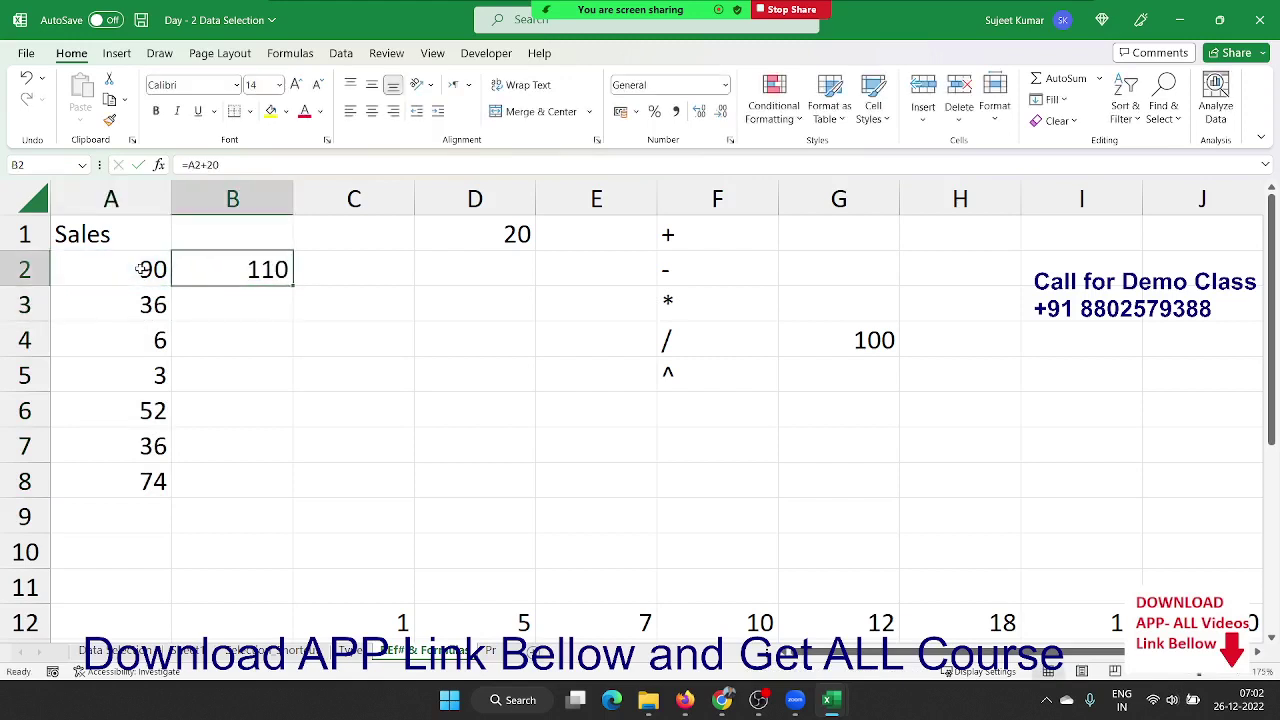
{"action": "type", "text": "=90+20"}
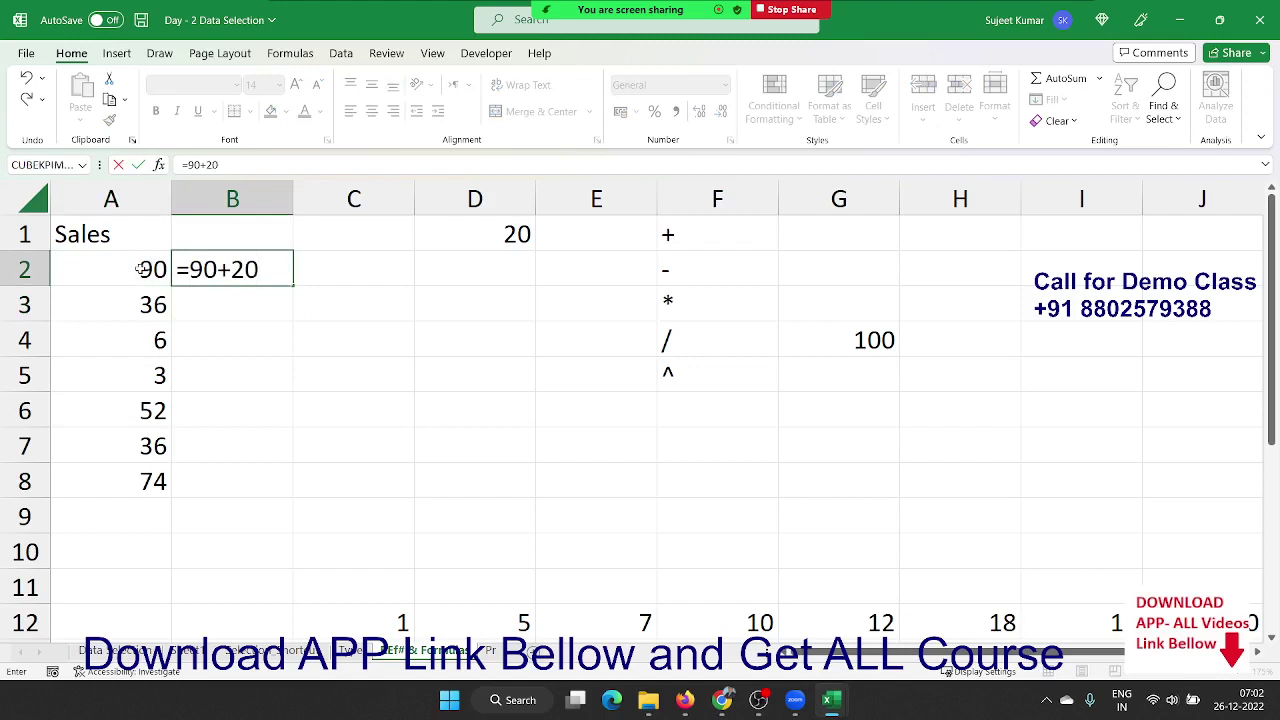
{"action": "key", "text": "Return"}
Change A2 to 10 and re-enter =A2+20 in B2
{"action": "left_click", "coordinate": [142, 269]}
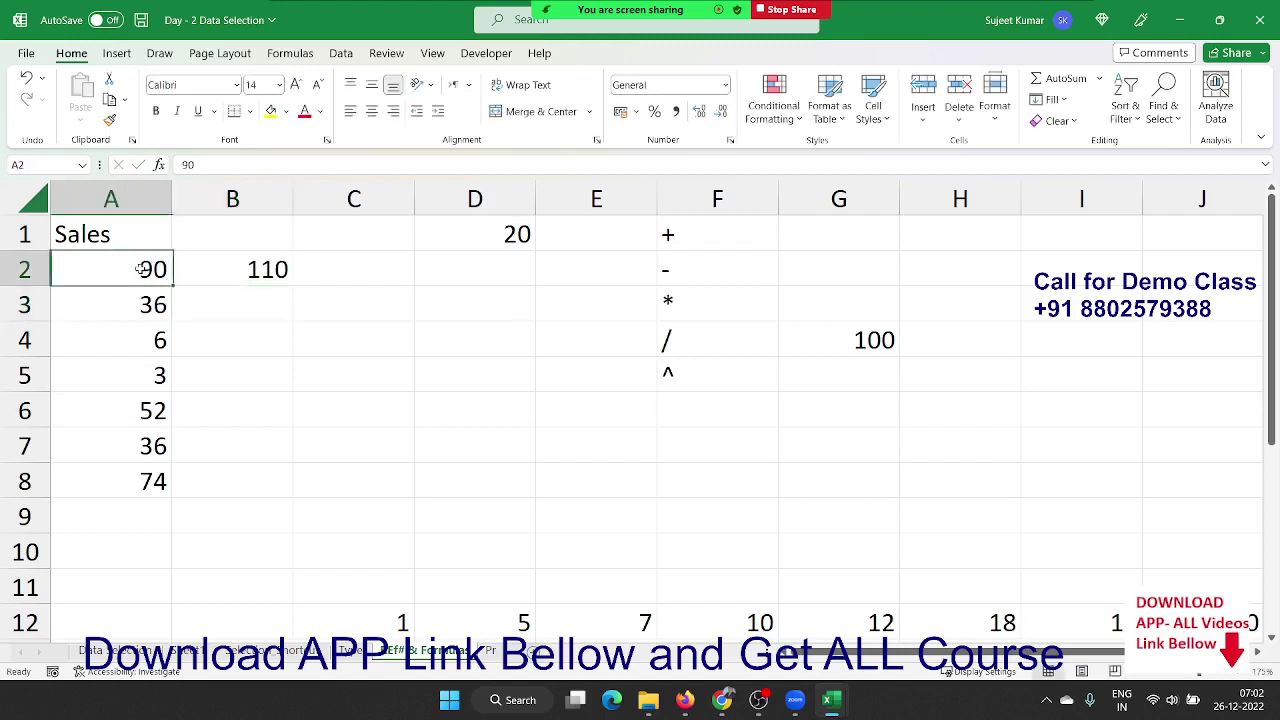
{"action": "type", "text": "10"}
{"action": "key", "text": "Return"}
{"action": "key", "text": "Up"}
{"action": "key", "text": "Right"}
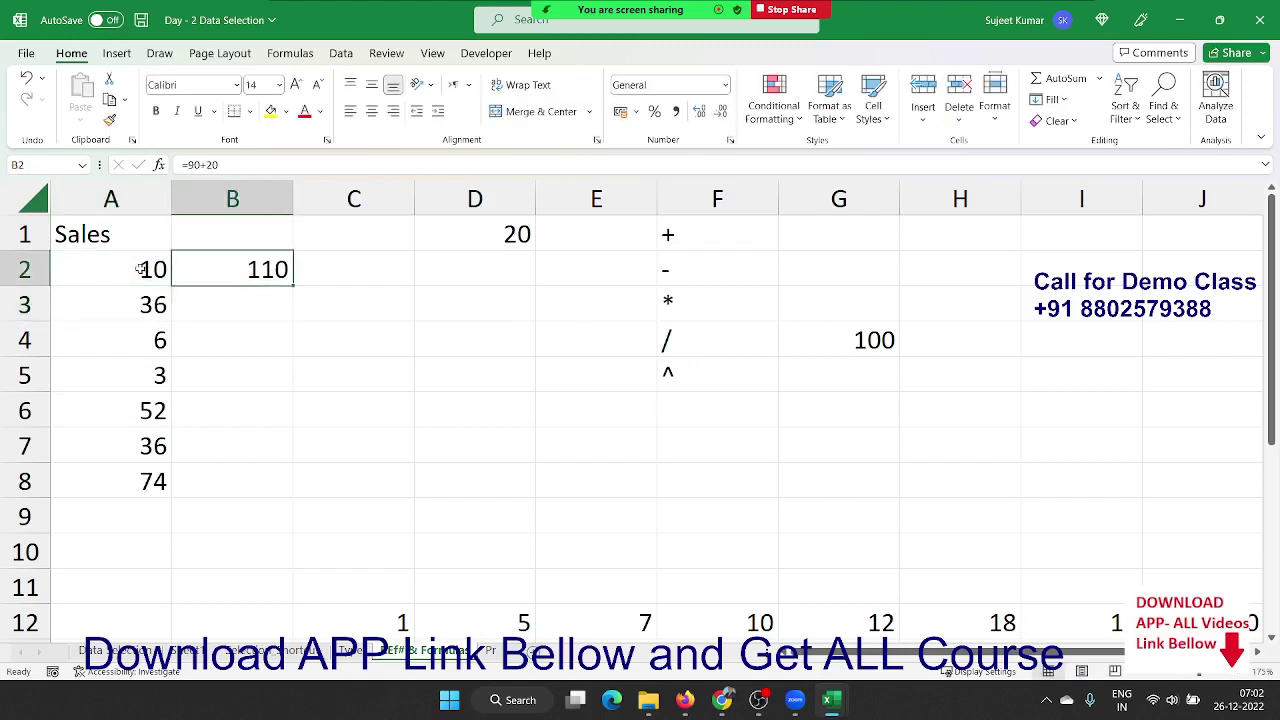
{"action": "type", "text": "="}
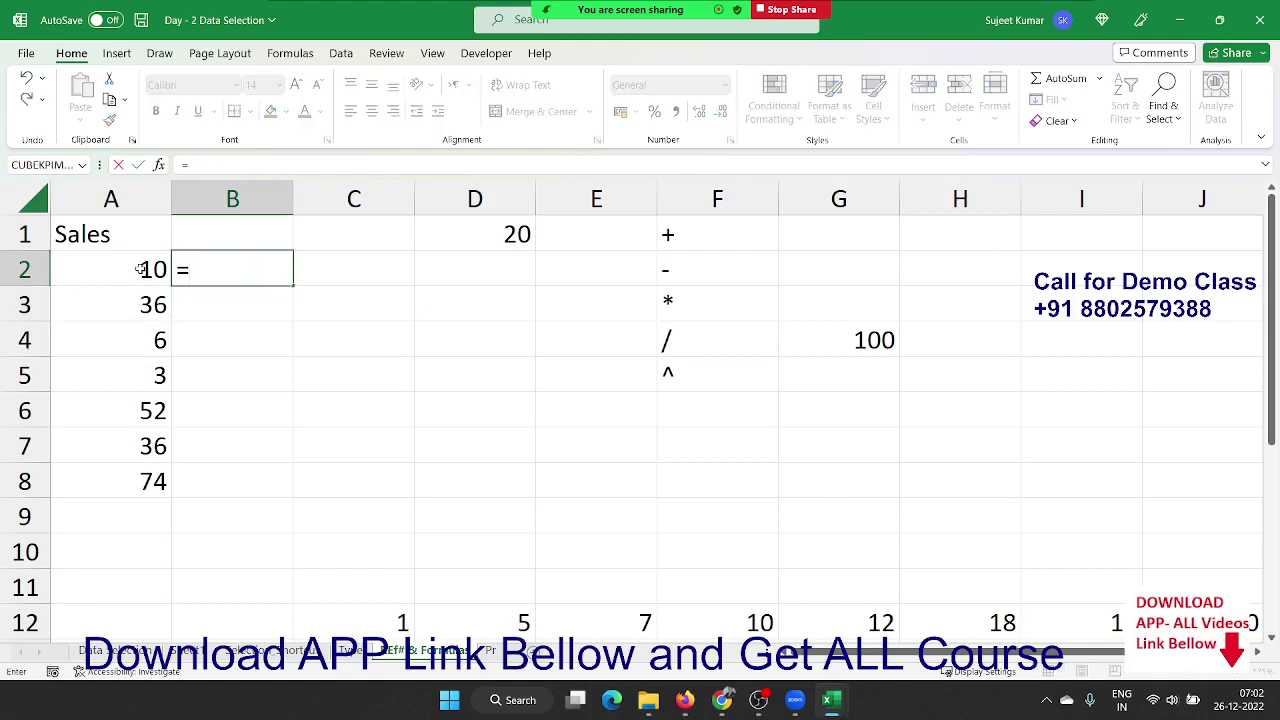
{"action": "left_click", "coordinate": [142, 269]}
{"action": "type", "text": "+20"}
{"action": "key", "text": "Return"}
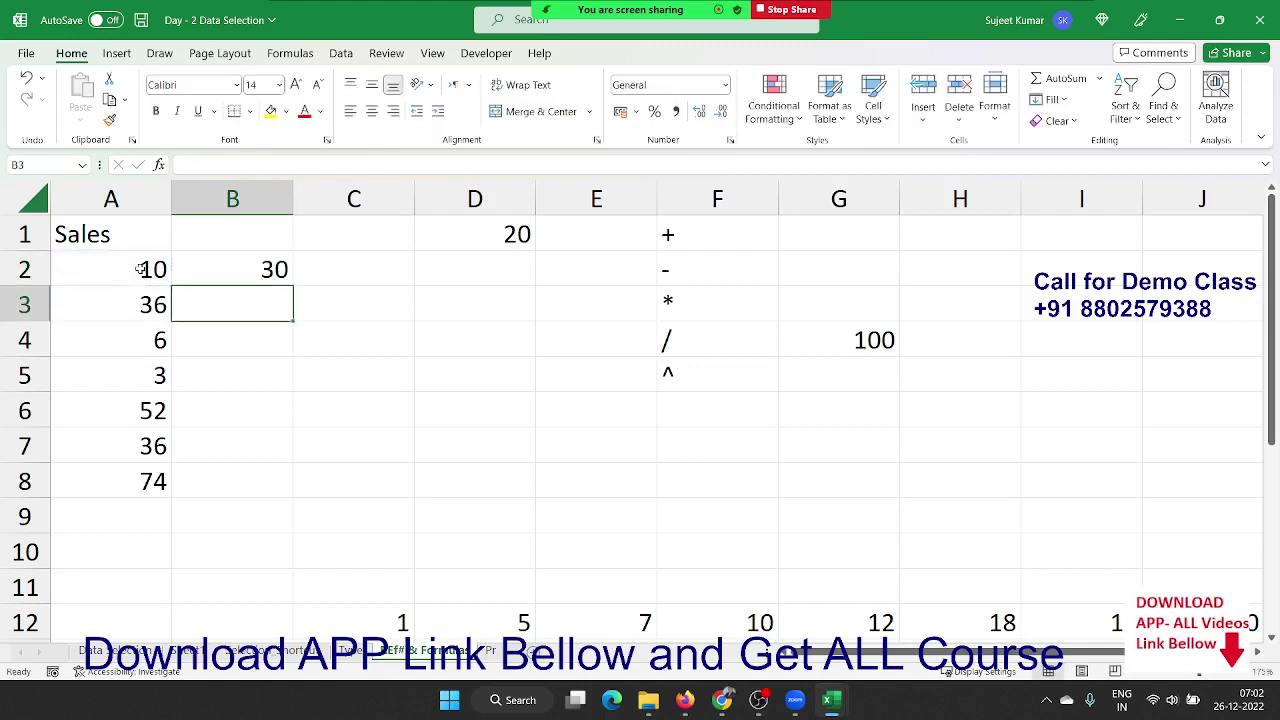
Change A2 to 90 so B2 updates to 110
{"action": "key", "text": "Up"}
{"action": "key", "text": "Left"}
{"action": "type", "text": "90"}
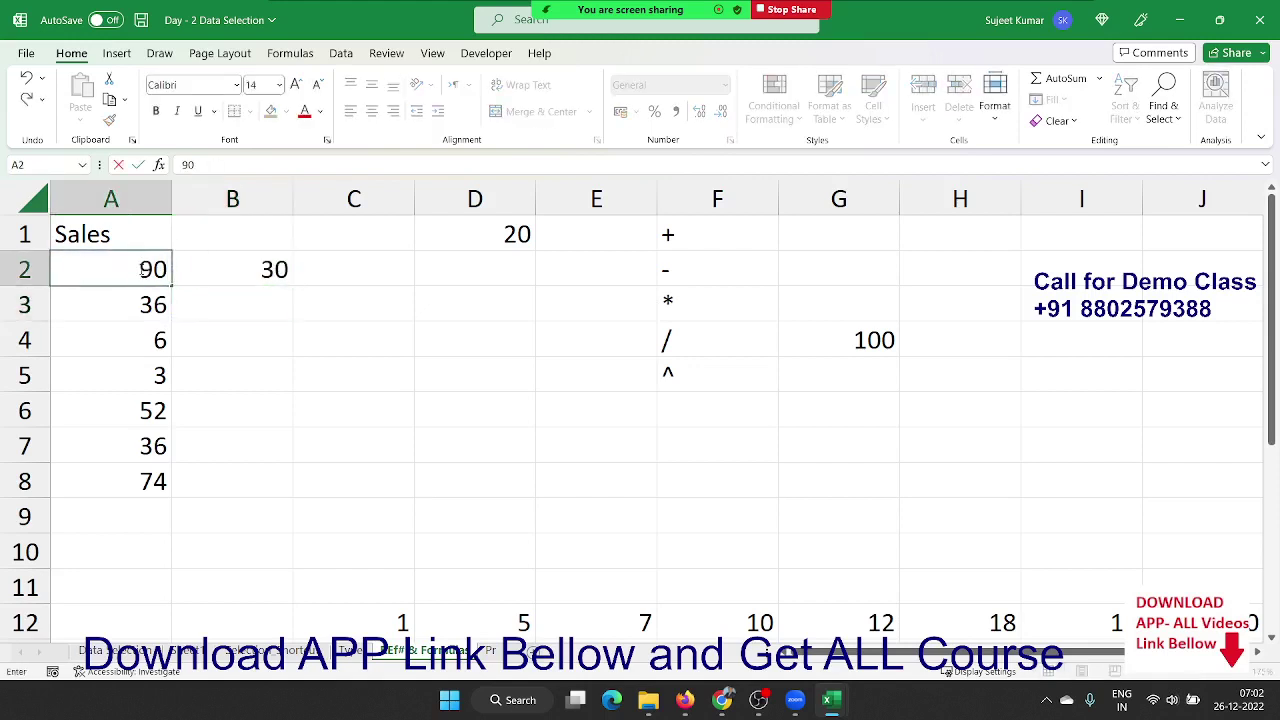
{"action": "key", "text": "Return"}
{"action": "key", "text": "Up"}
{"action": "key", "text": "Right"}
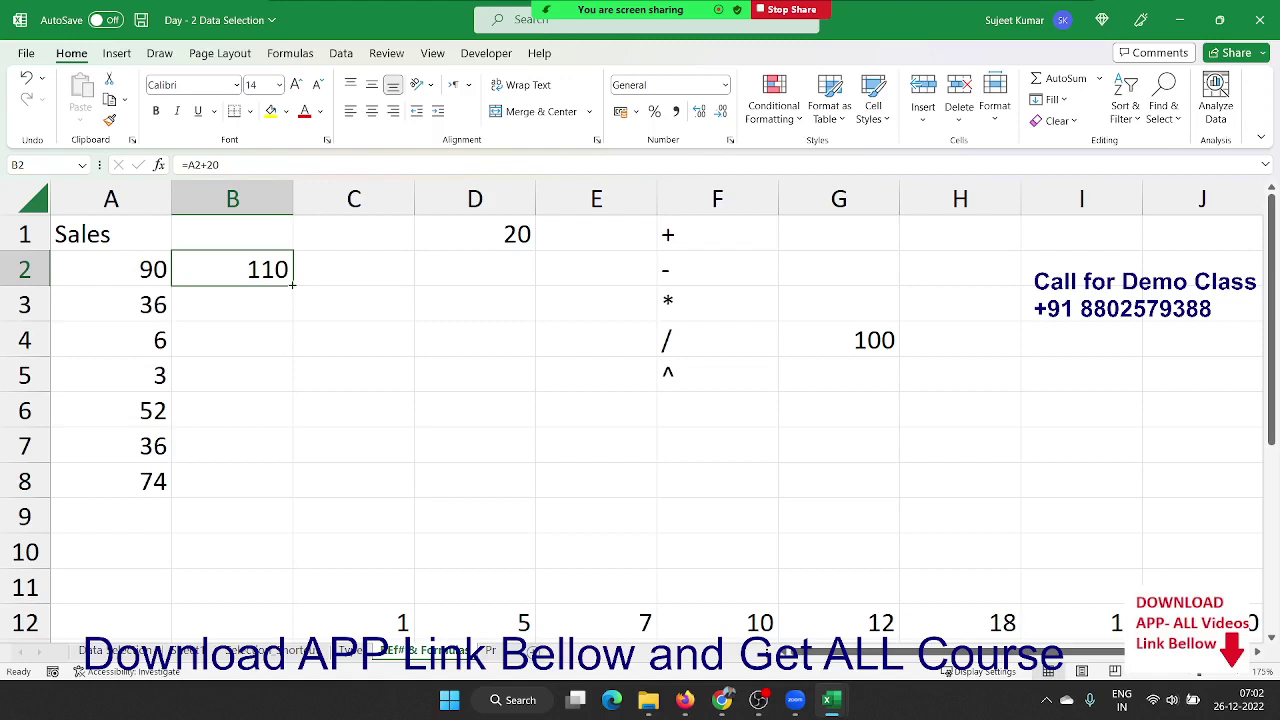
Copy B2's +20 formula down into B3 and inspect its shifted reference
{"action": "left_click_drag", "start_coordinate": [292, 284], "coordinate": [287, 314]}
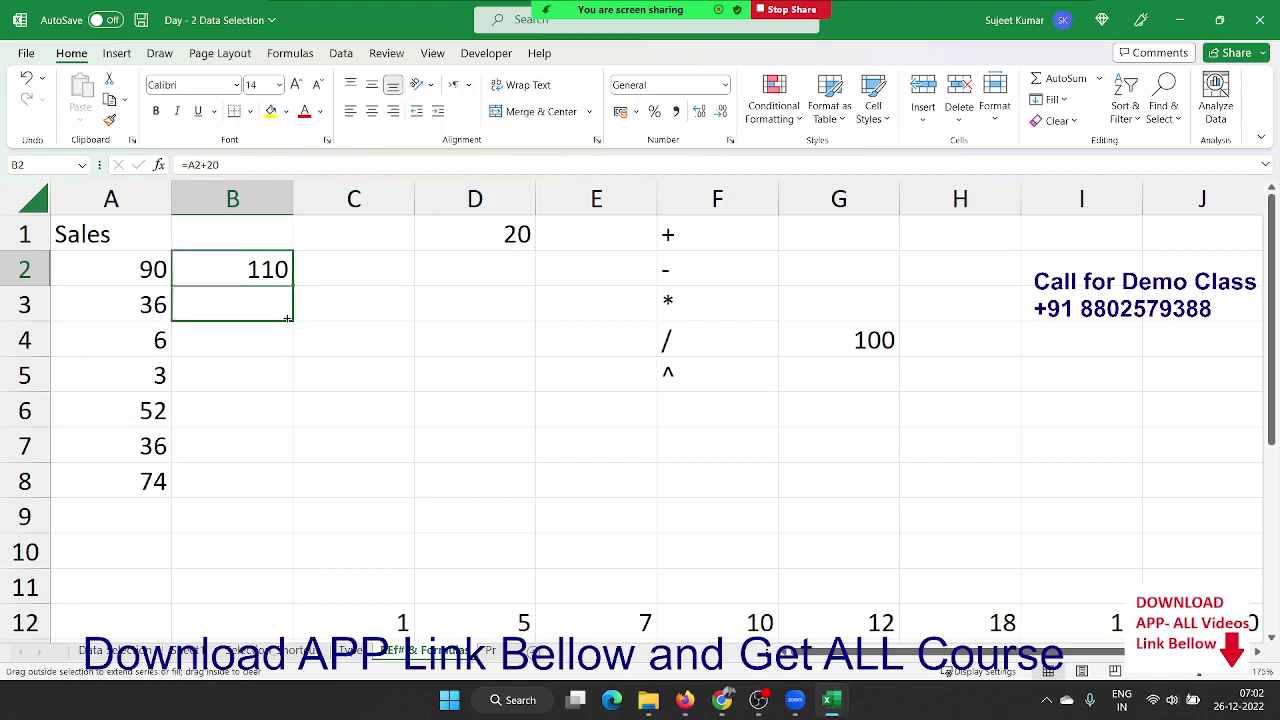
{"action": "left_click_drag", "start_coordinate": [287, 317], "coordinate": [286, 316]}
{"action": "double_click", "coordinate": [283, 309]}
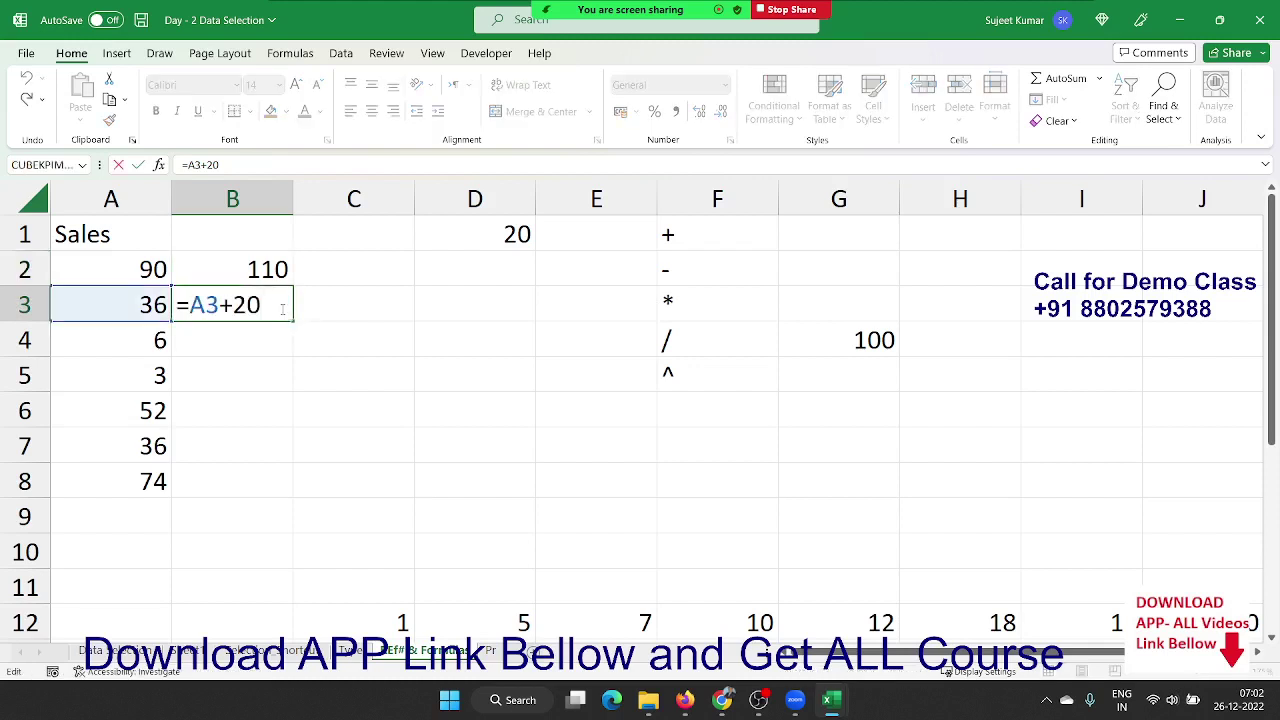
{"action": "key", "text": "Return"}
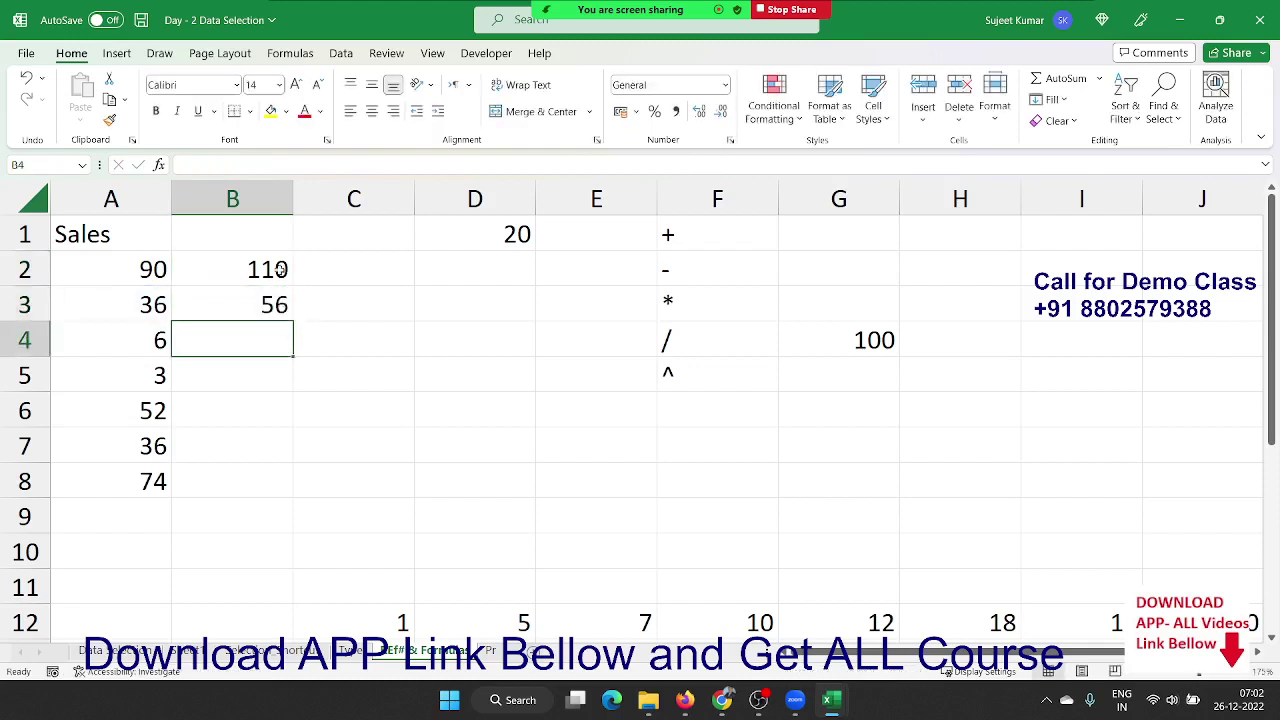
{"action": "left_click", "coordinate": [279, 266]}
Test copying B2's formula up into B1 and right into C2
{"action": "left_click_drag", "start_coordinate": [291, 285], "coordinate": [295, 218]}
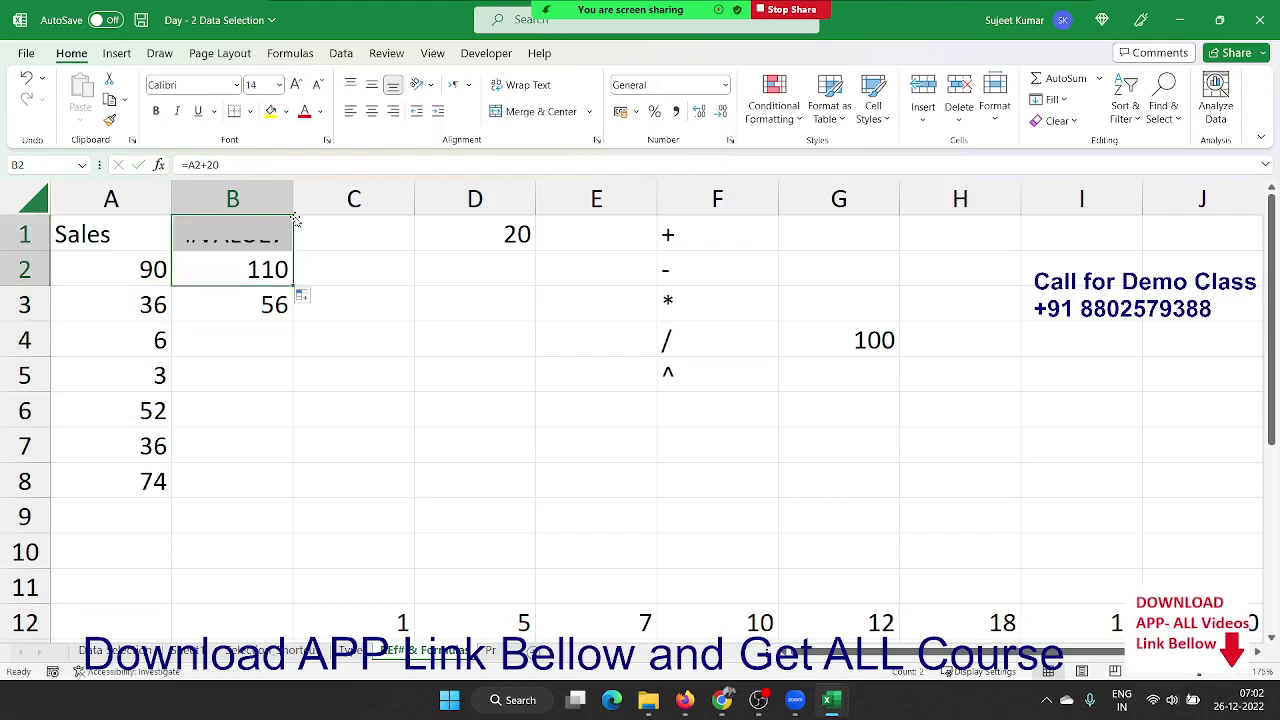
{"action": "left_click", "coordinate": [266, 265]}
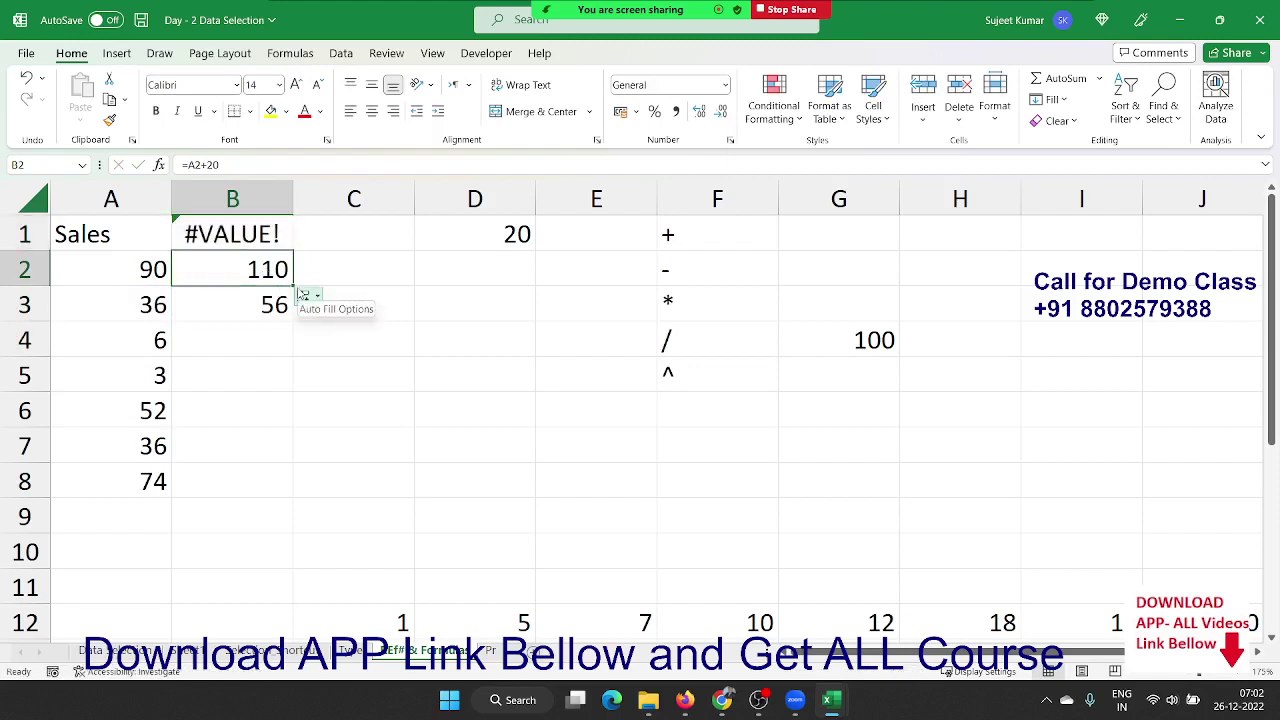
{"action": "left_click", "coordinate": [296, 284]}
{"action": "left_click", "coordinate": [275, 278]}
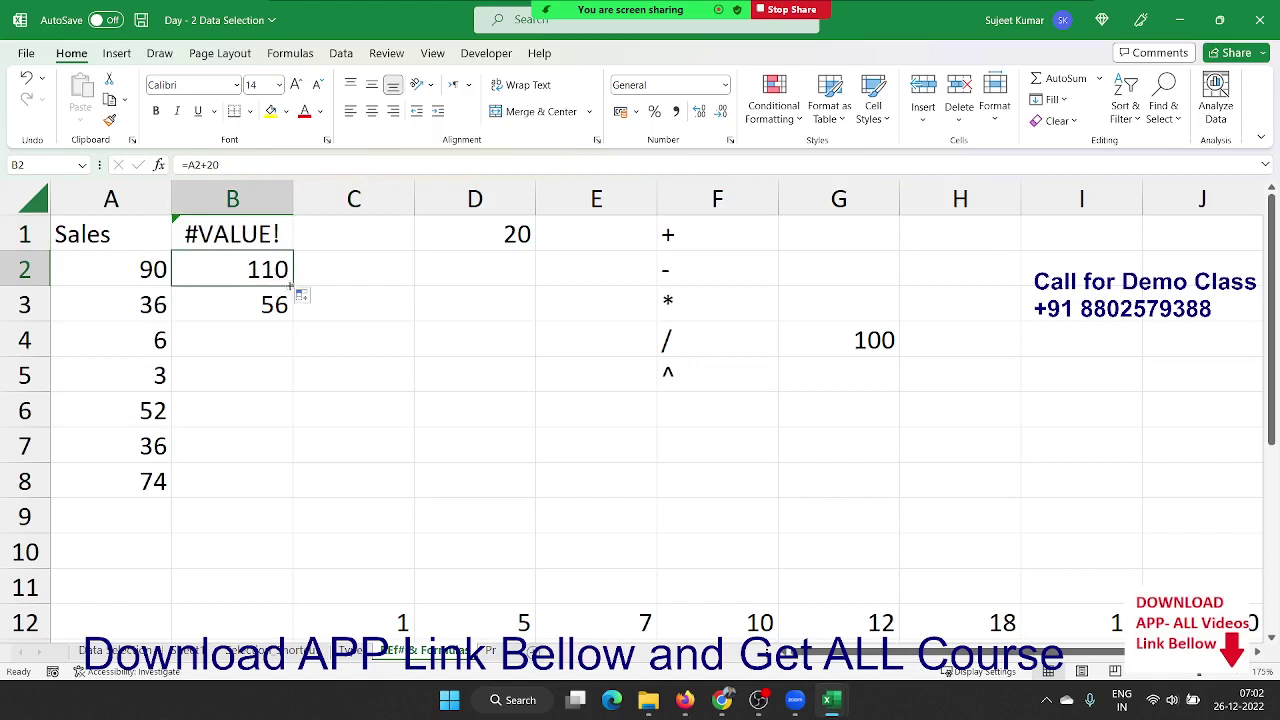
{"action": "left_click_drag", "start_coordinate": [292, 286], "coordinate": [405, 281]}
Clear the stray result in C2 and the #VALUE! error in B1
{"action": "left_click", "coordinate": [398, 275]}
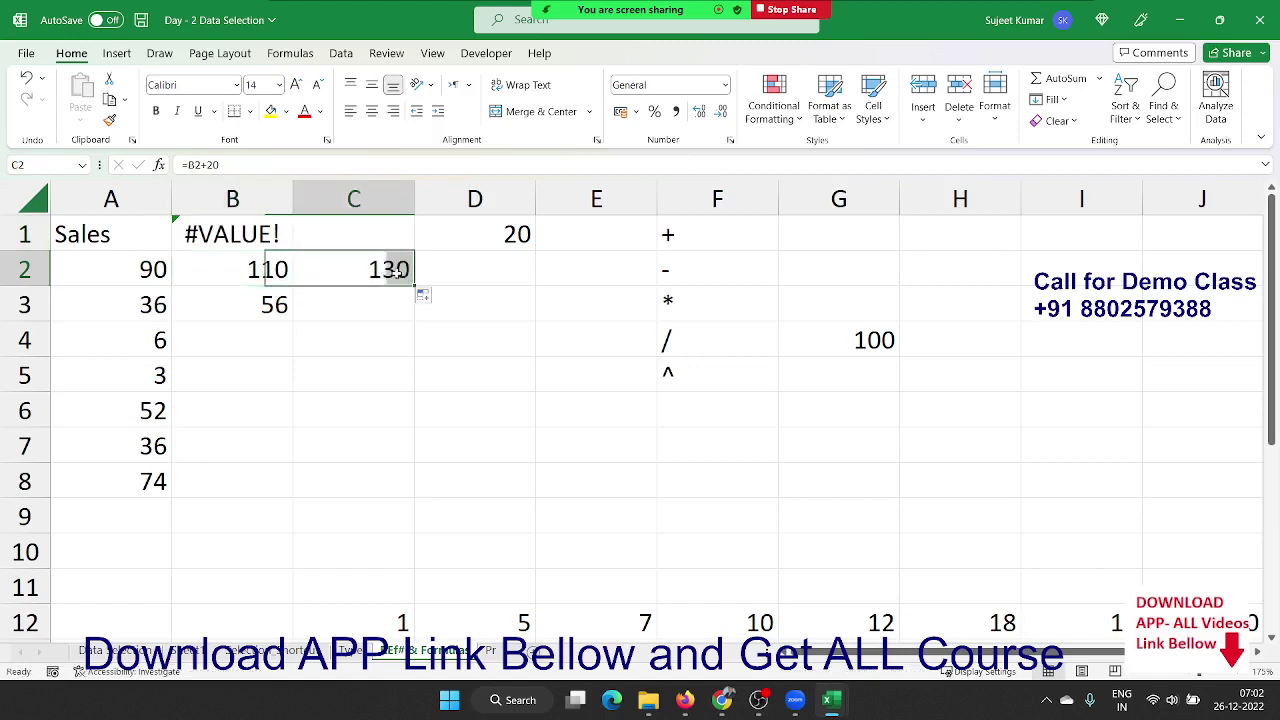
{"action": "key", "text": "Delete"}
{"action": "key", "text": "Left"}
{"action": "key", "text": "Up"}
{"action": "key", "text": "Delete"}
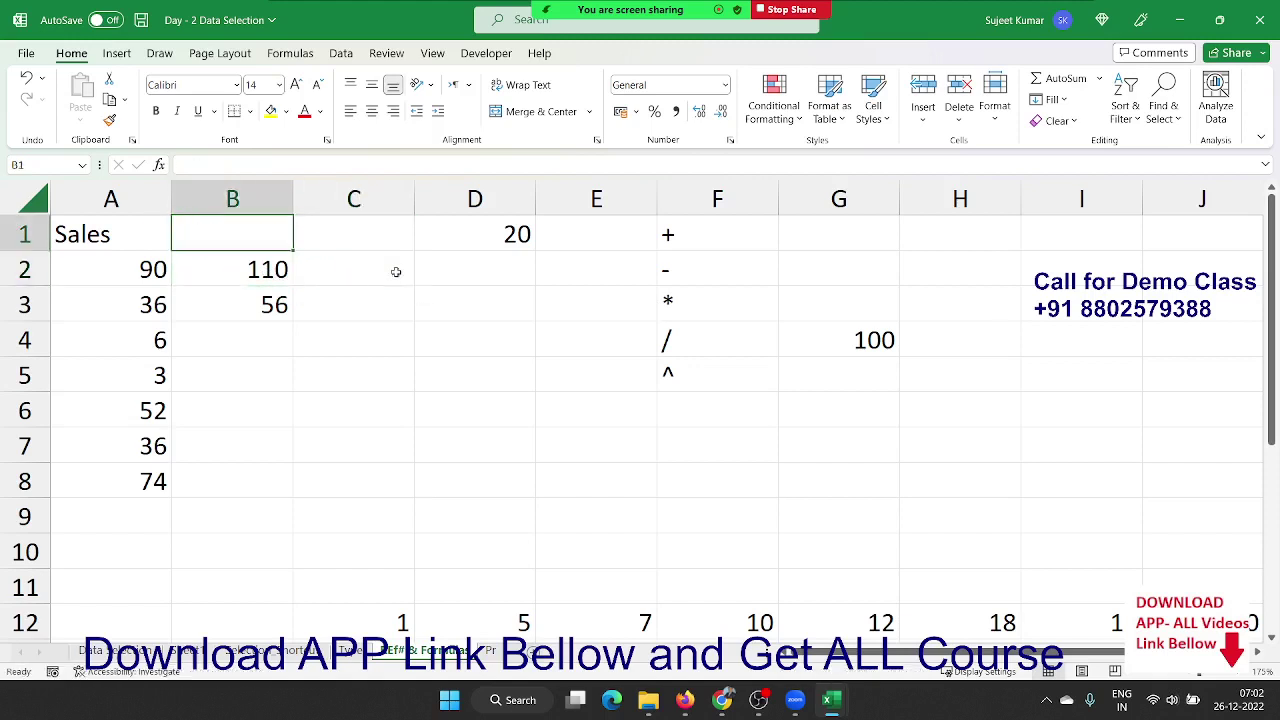
Fill the formula down through B8 and check each copy's shifted Sales reference
{"action": "left_click", "coordinate": [260, 262]}
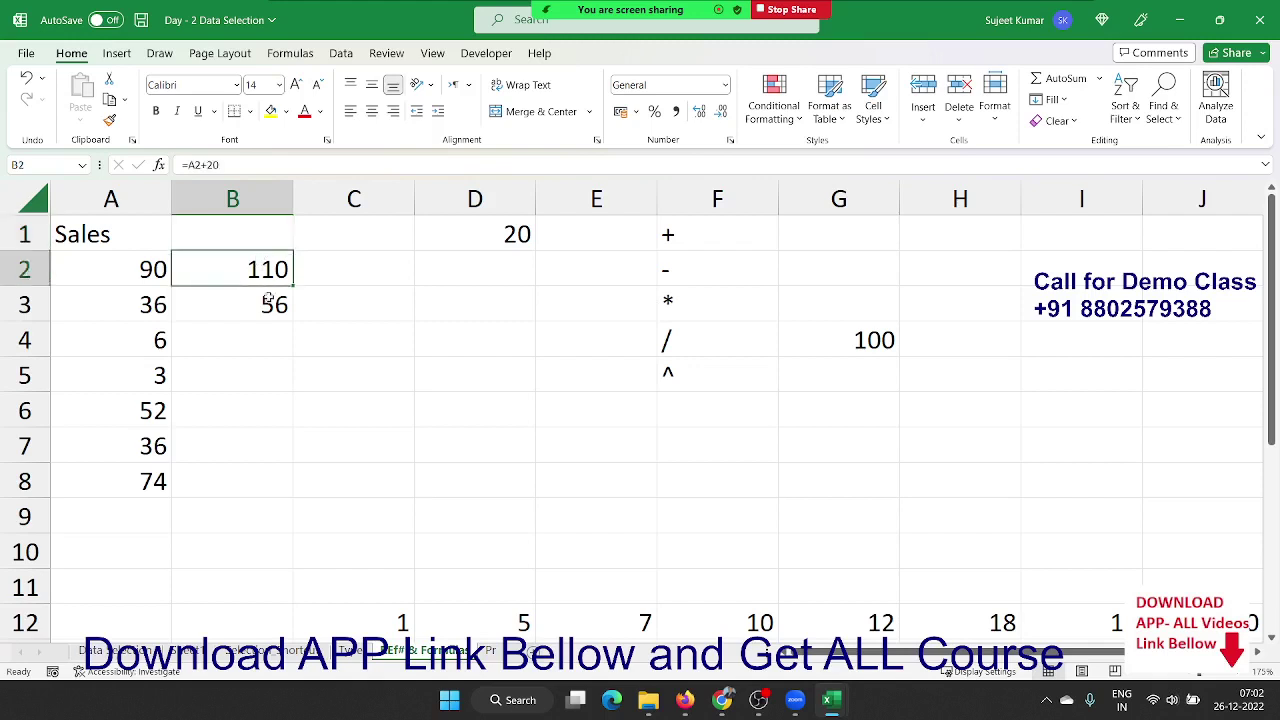
{"action": "left_click", "coordinate": [275, 306]}
{"action": "left_click_drag", "start_coordinate": [292, 321], "coordinate": [279, 488]}
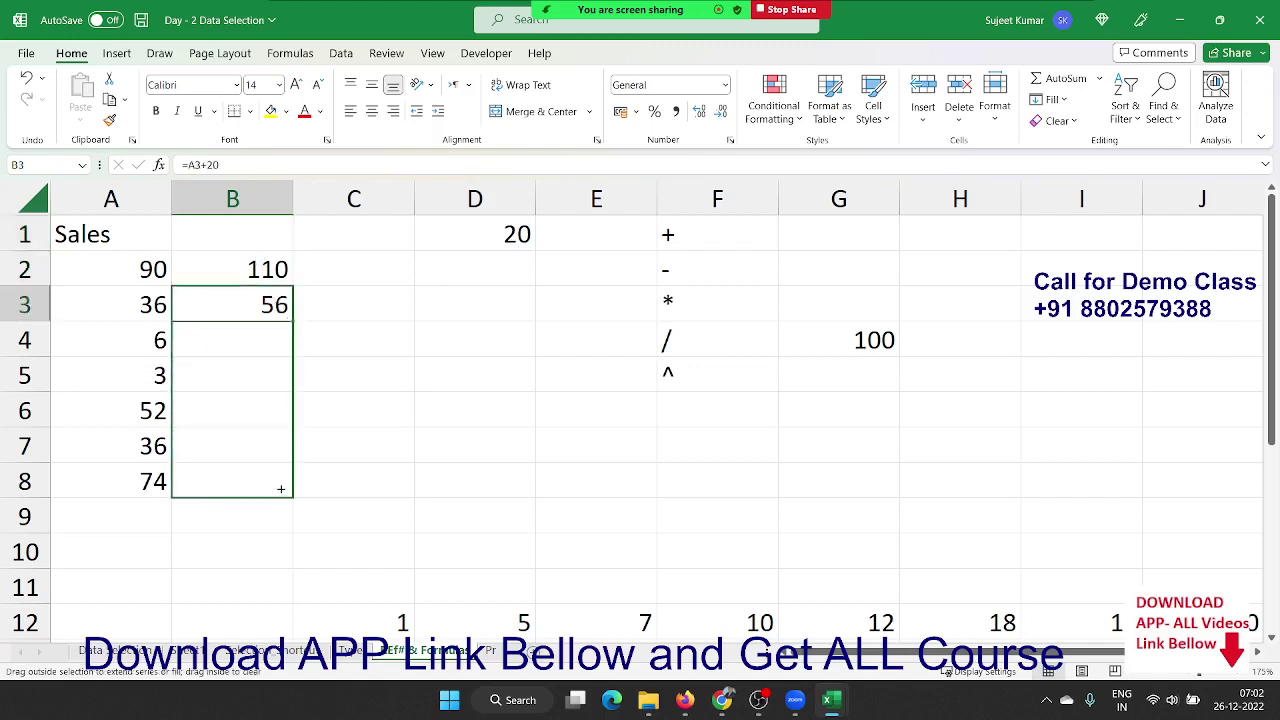
{"action": "left_click_drag", "start_coordinate": [160, 306], "coordinate": [143, 274]}
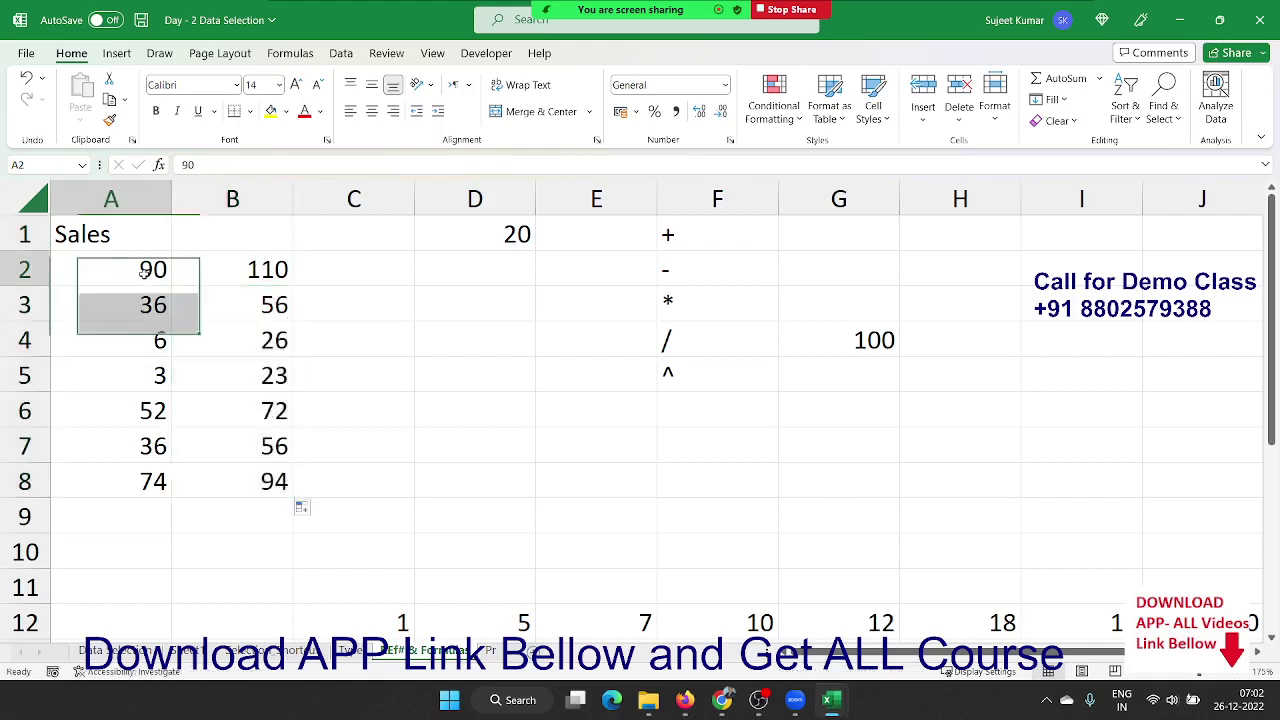
{"action": "left_click", "coordinate": [135, 337]}
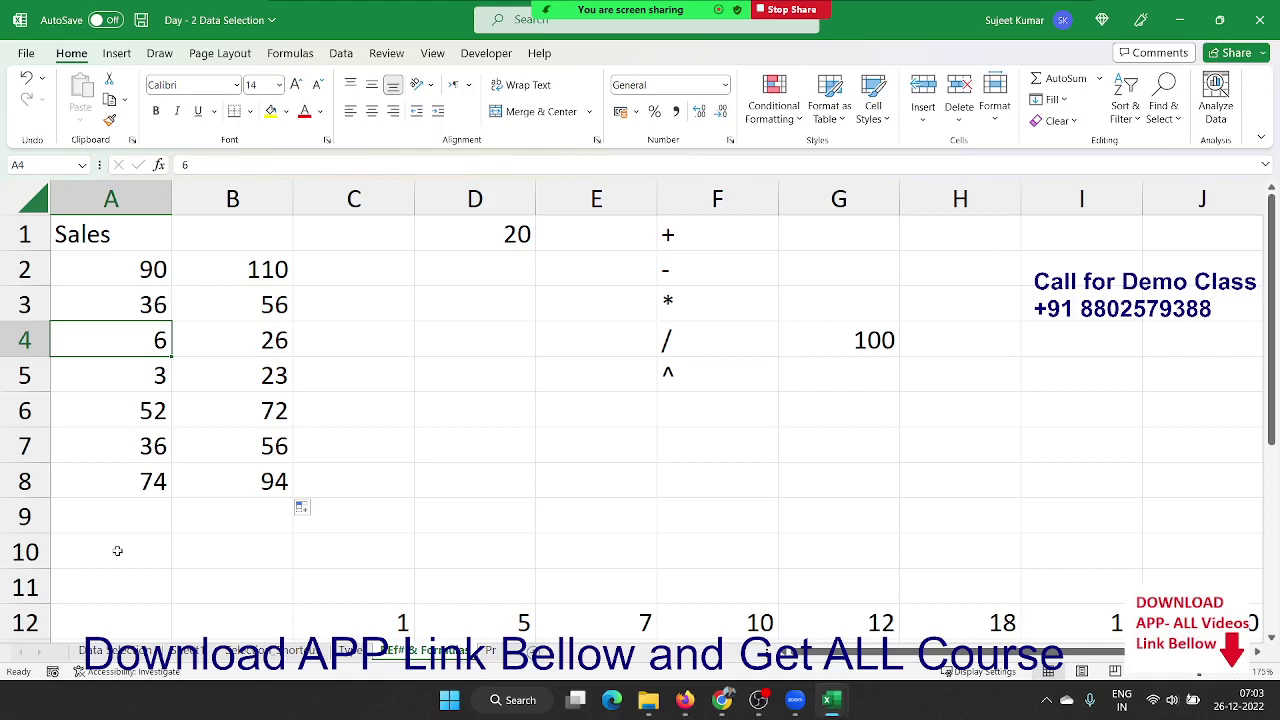
{"action": "left_click", "coordinate": [200, 277]}
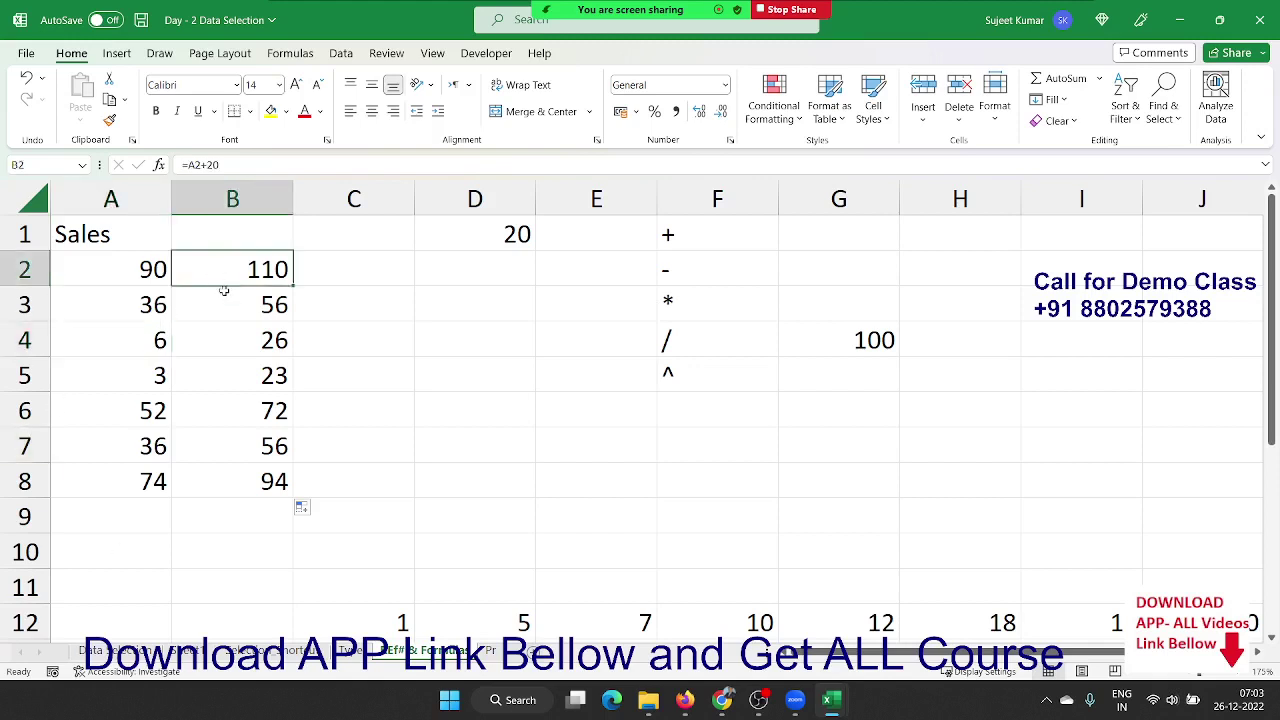
{"action": "left_click", "coordinate": [244, 347]}
{"action": "left_click", "coordinate": [246, 409]}
{"action": "left_click", "coordinate": [240, 451]}
{"action": "left_click", "coordinate": [240, 486]}
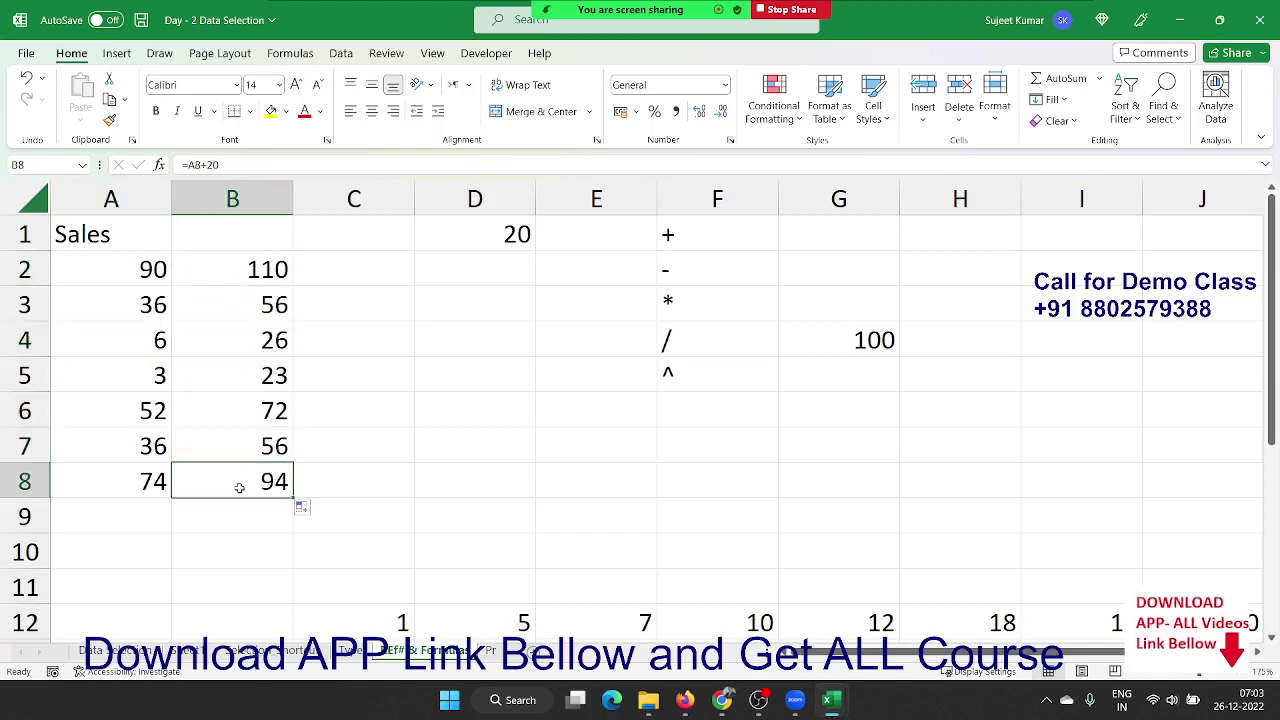
{"action": "left_click", "coordinate": [241, 446]}
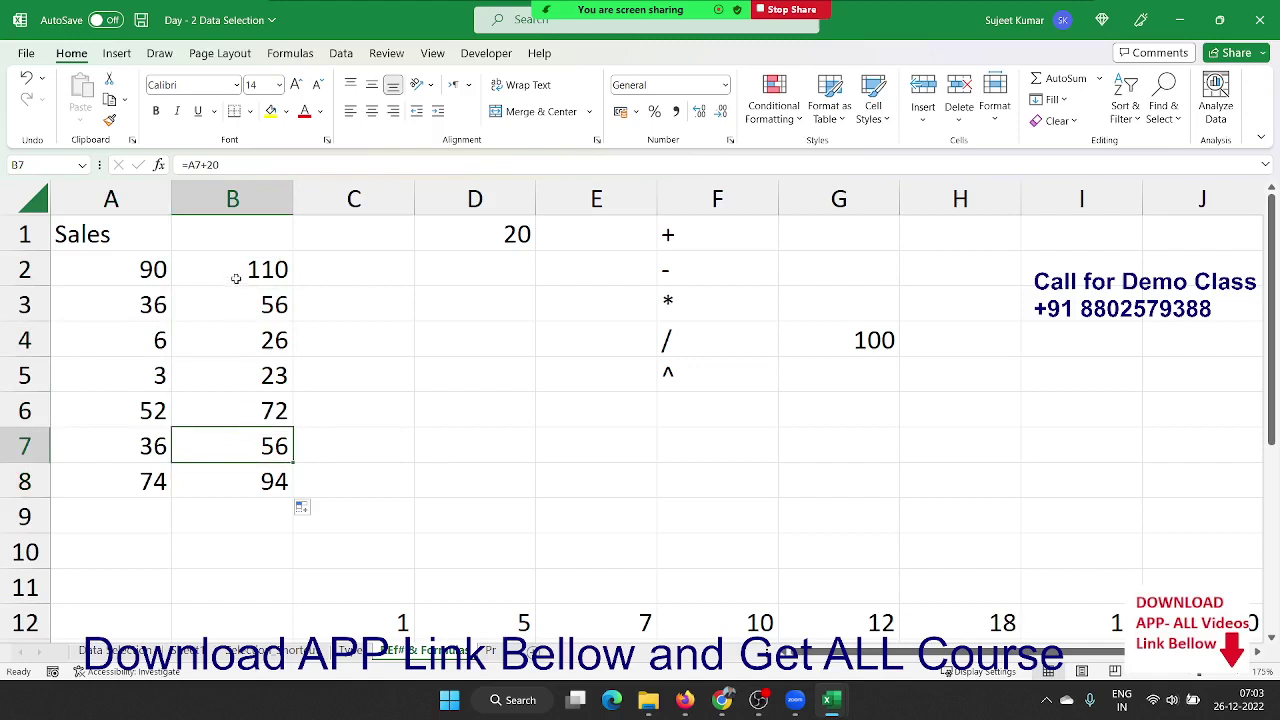
Clear the results in B2:B8
{"action": "left_click_drag", "start_coordinate": [237, 277], "coordinate": [223, 474]}
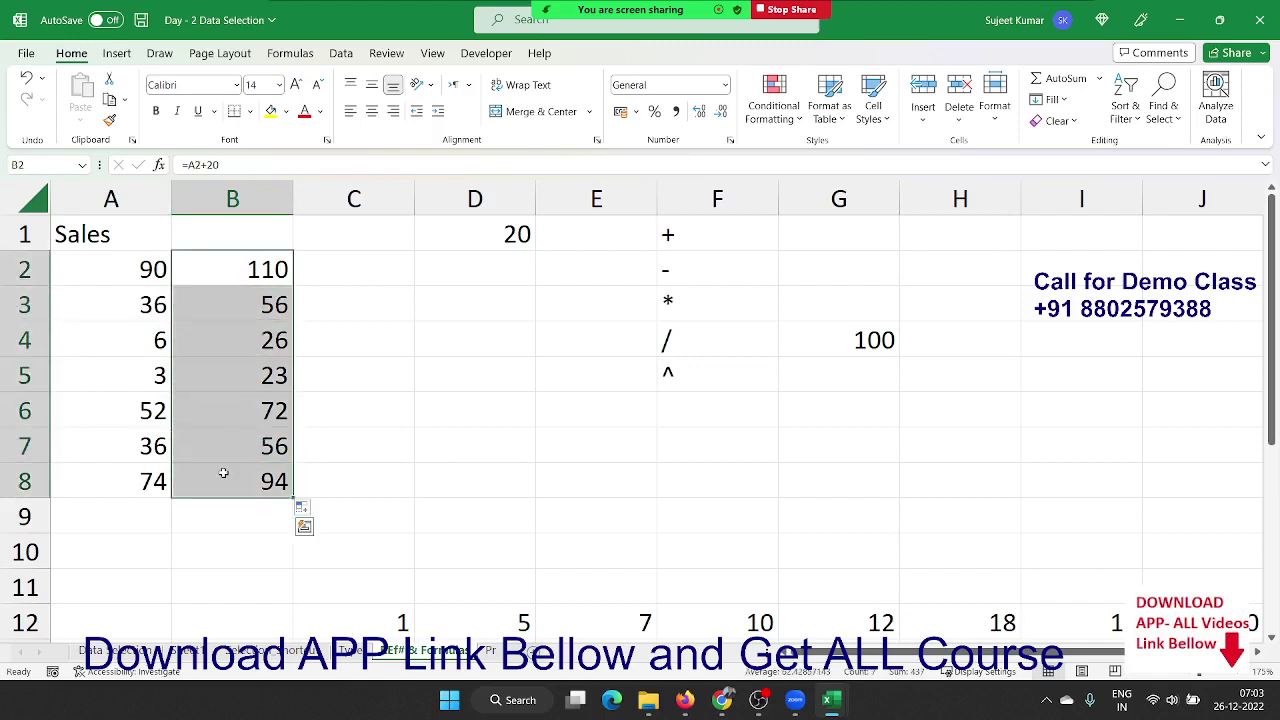
{"action": "key", "text": "Delete"}
{"action": "key", "text": "Down"}
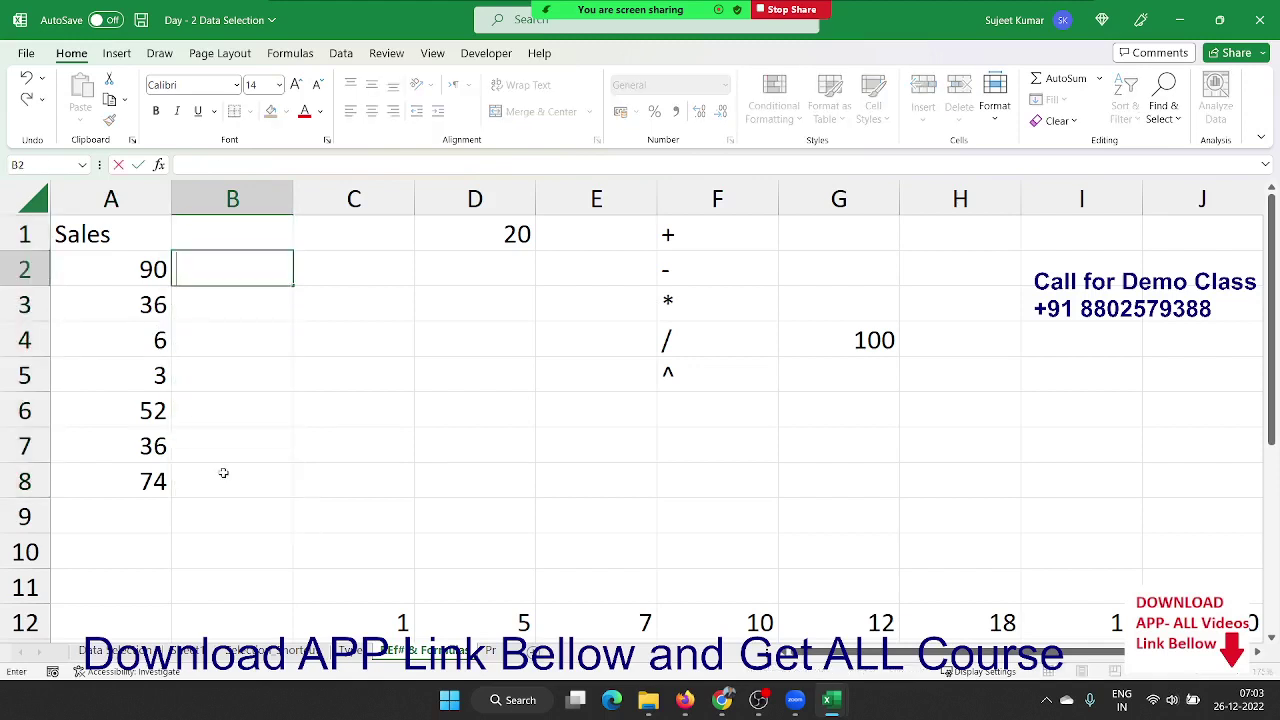
Enter =A2+D1 in B2, adding the 20 stored in D1
{"action": "type", "text": "="}
{"action": "left_click", "coordinate": [163, 272]}
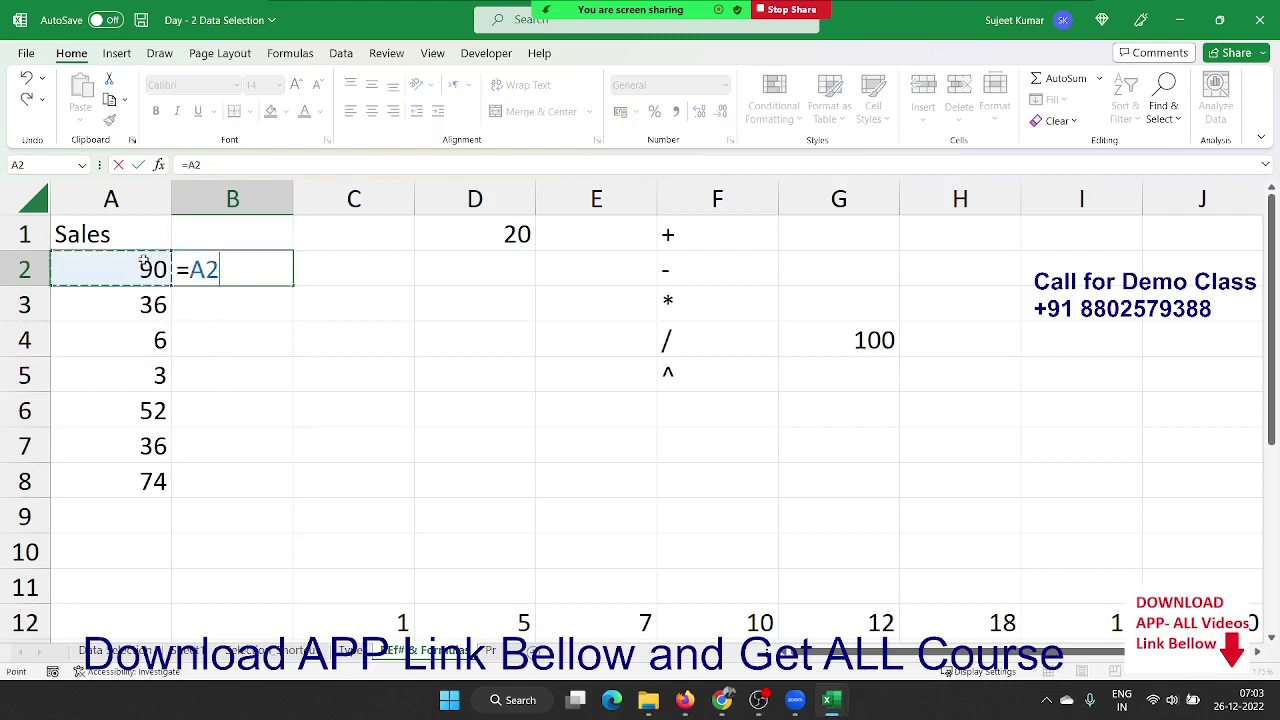
{"action": "type", "text": "+"}
{"action": "left_click", "coordinate": [496, 219]}
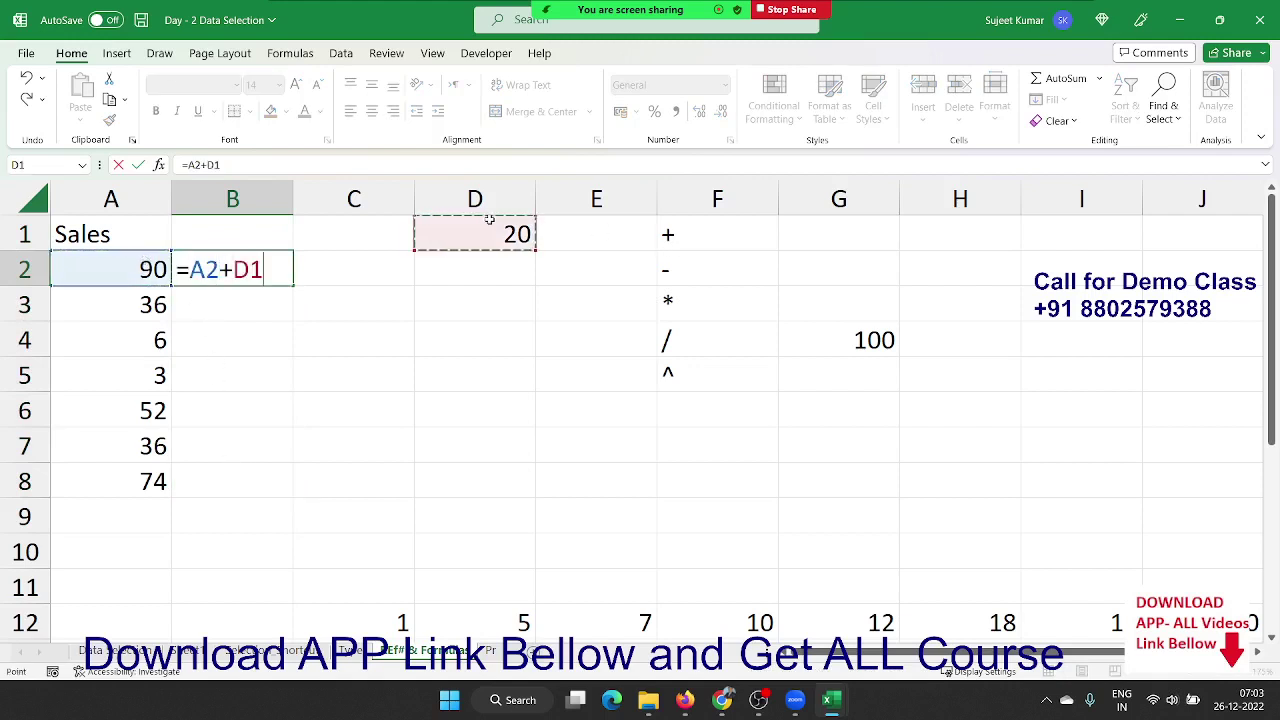
{"action": "key", "text": "Return"}
{"action": "left_click", "coordinate": [252, 272]}
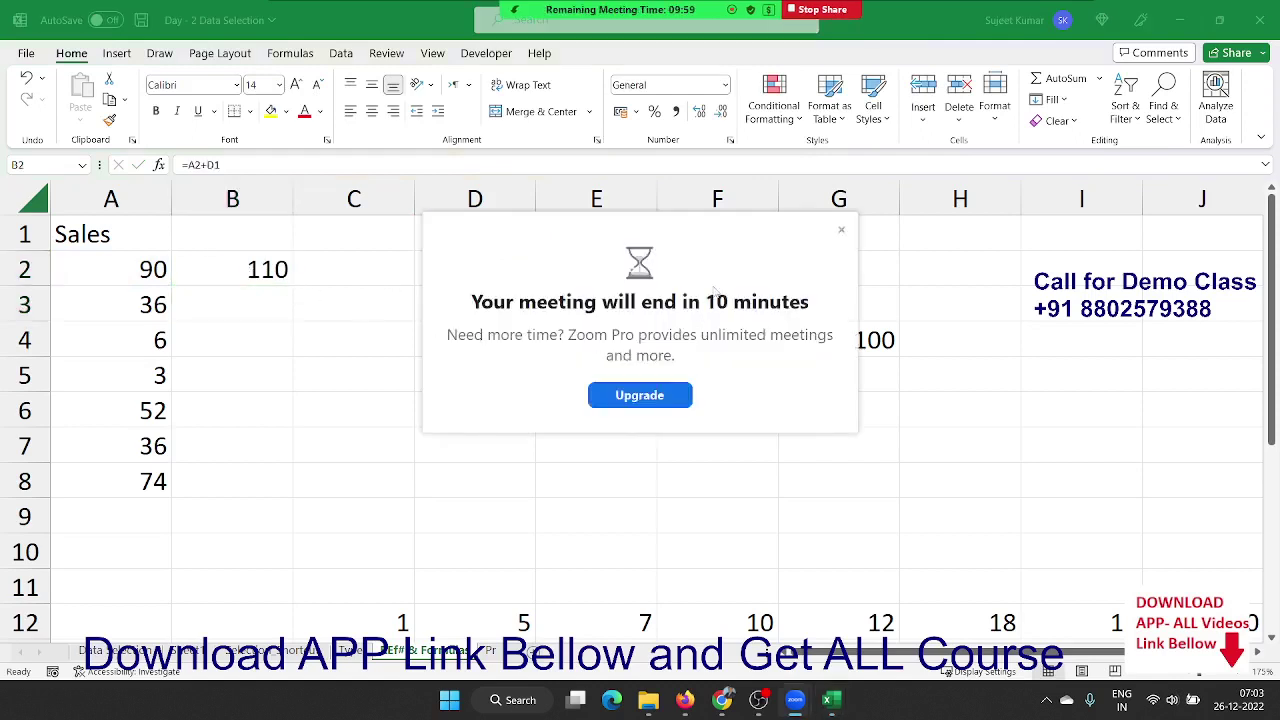
{"action": "left_click", "coordinate": [841, 230]}
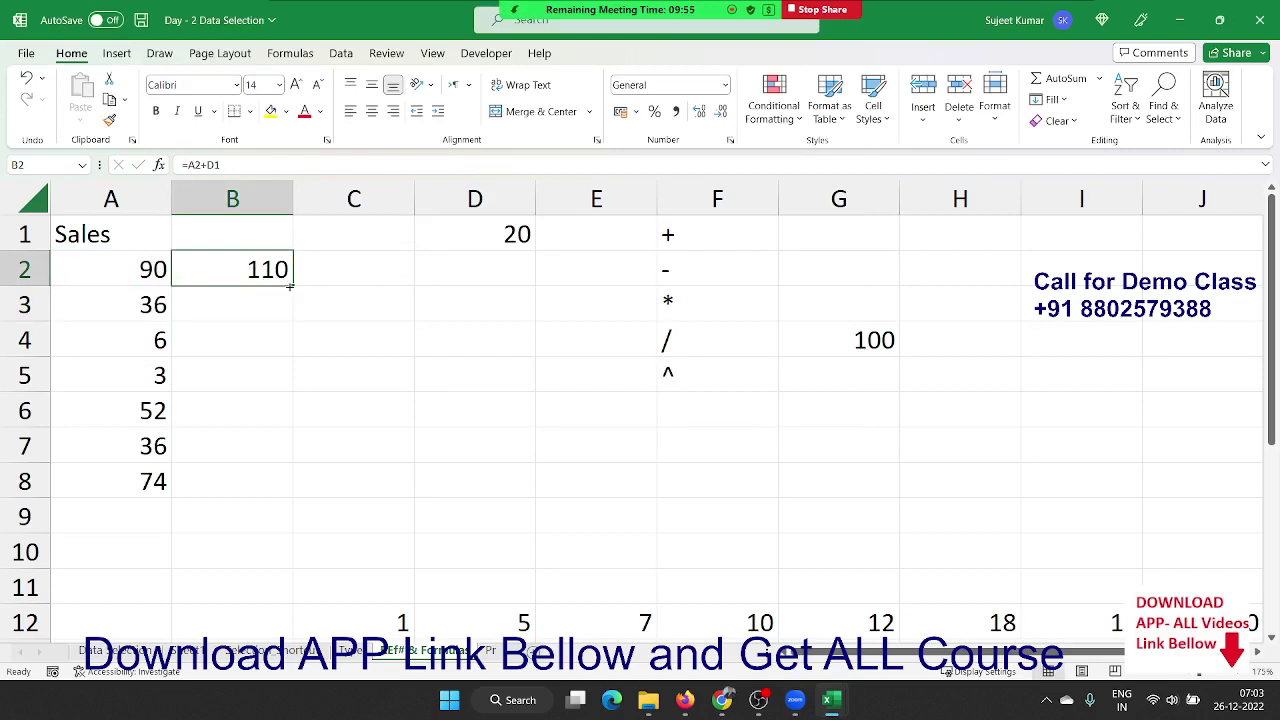
Copy B2 into B3, inspect its shifted =A3+D2, and reopen B2's formula for editing
{"action": "left_click_drag", "start_coordinate": [289, 286], "coordinate": [289, 318]}
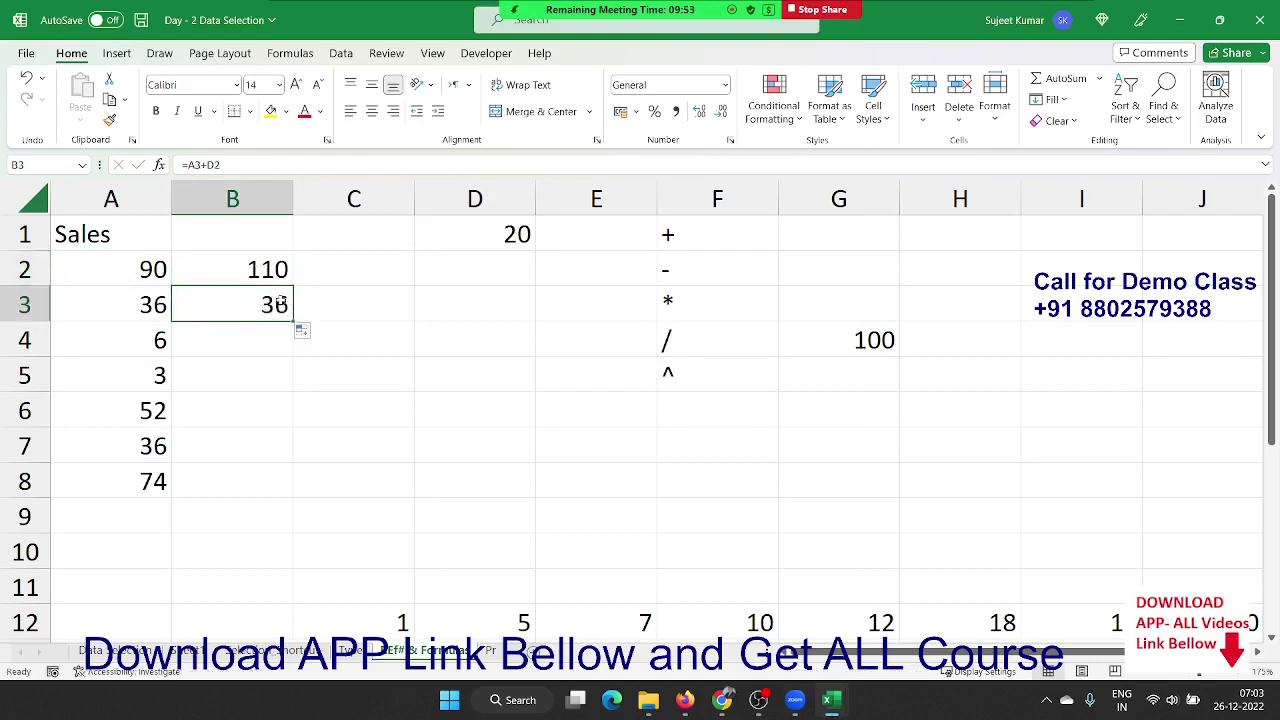
{"action": "double_click", "coordinate": [282, 302]}
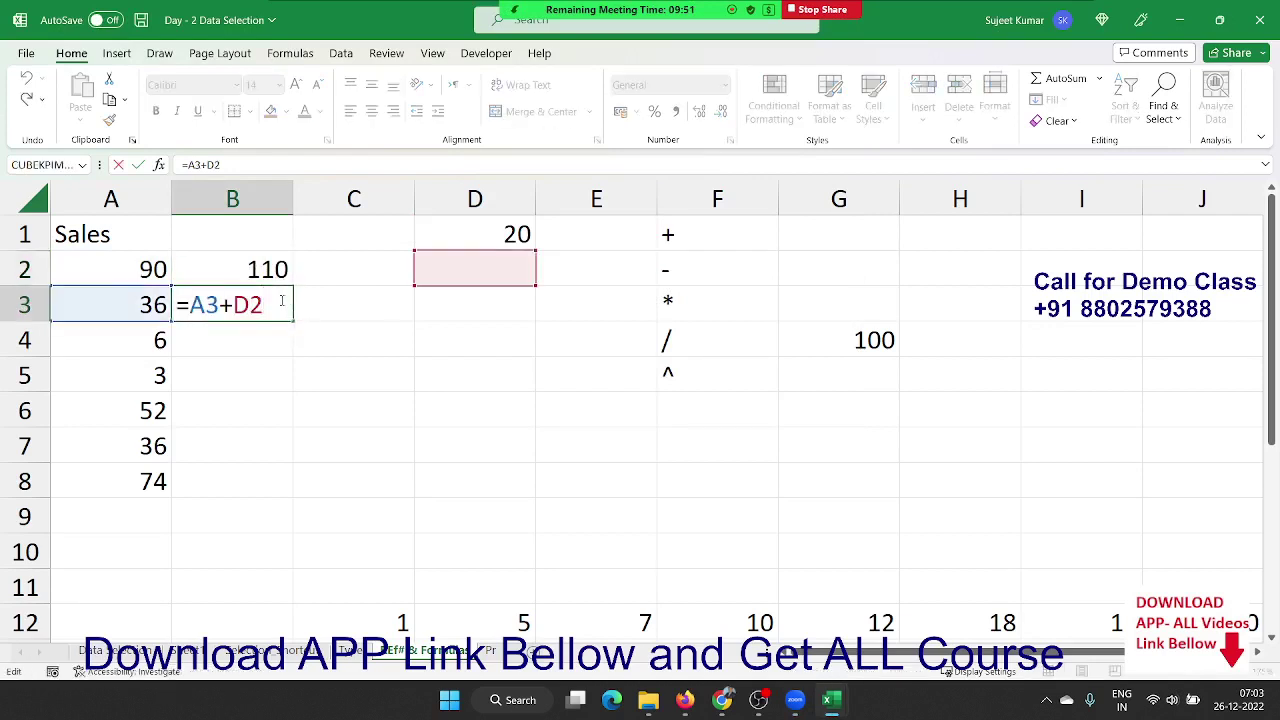
{"action": "key", "text": "Return"}
{"action": "left_click", "coordinate": [449, 244]}
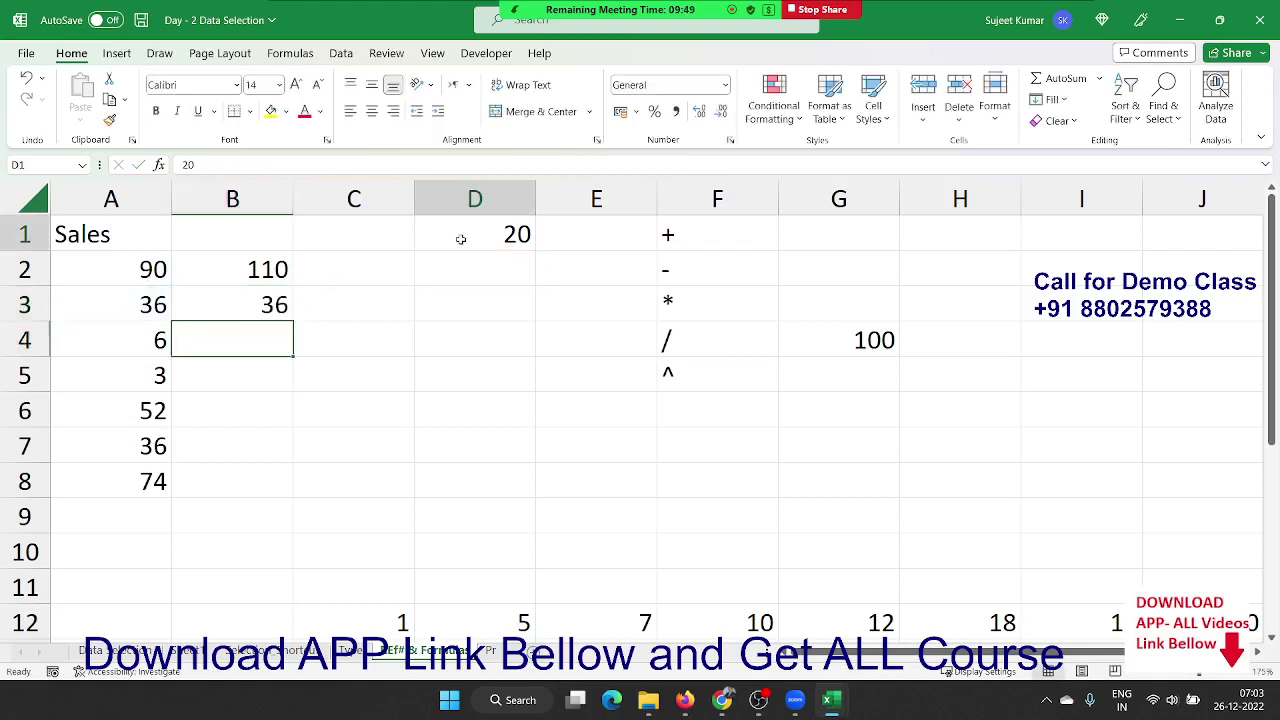
{"action": "double_click", "coordinate": [262, 265]}
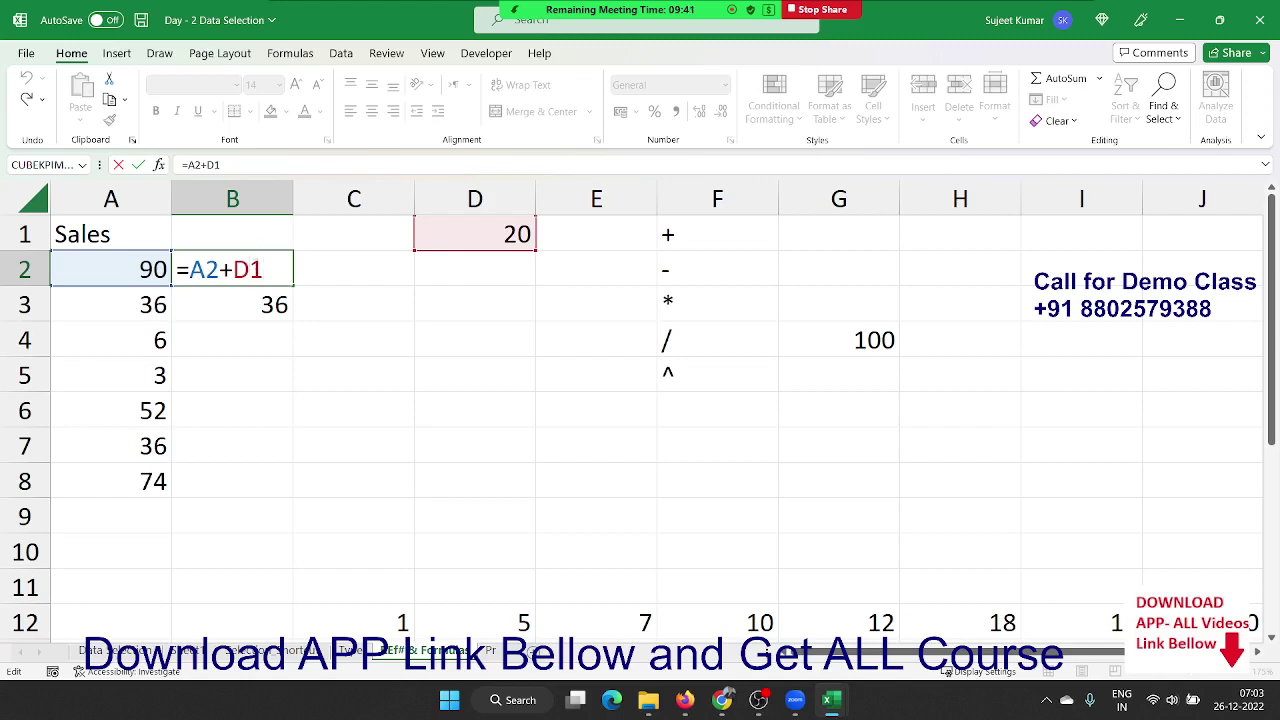
Lock the row of B2's D1 reference (=A2+D$1) and copy it down through B8
{"action": "key", "text": "F4"}
{"action": "key", "text": "F4"}
{"action": "key", "text": "Return"}
{"action": "left_click", "coordinate": [255, 268]}
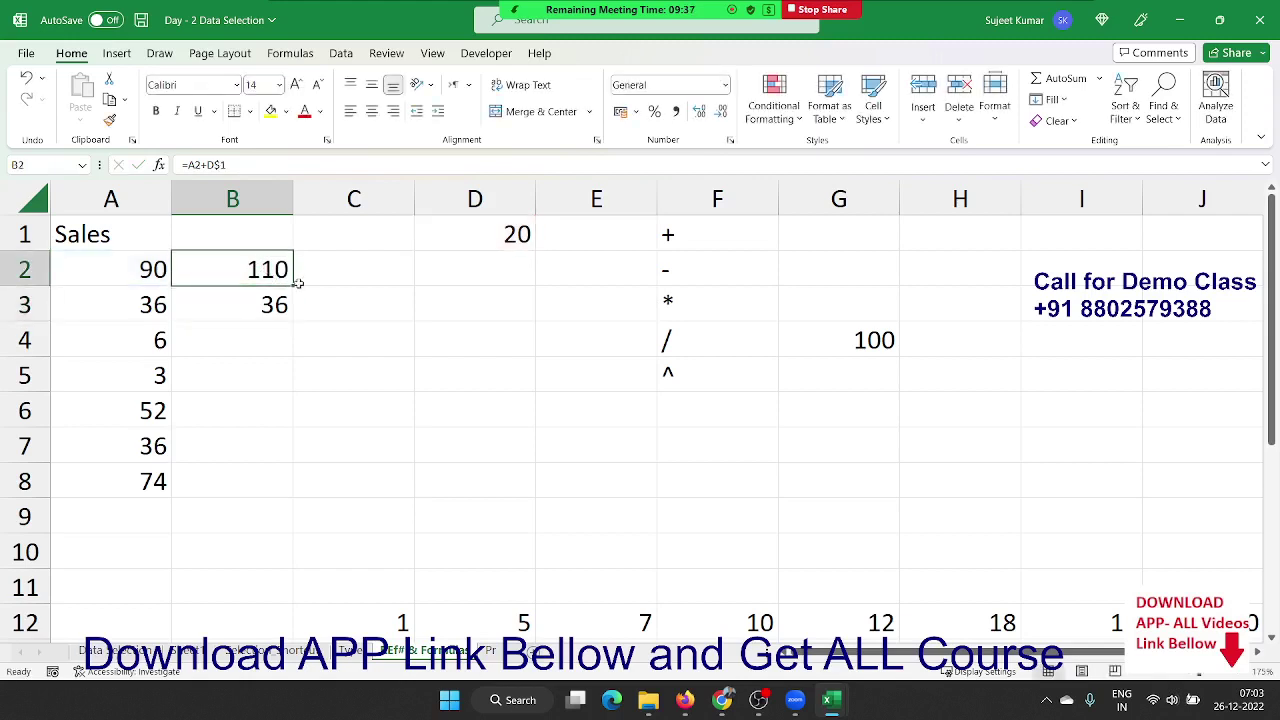
{"action": "left_click_drag", "start_coordinate": [295, 285], "coordinate": [263, 495]}
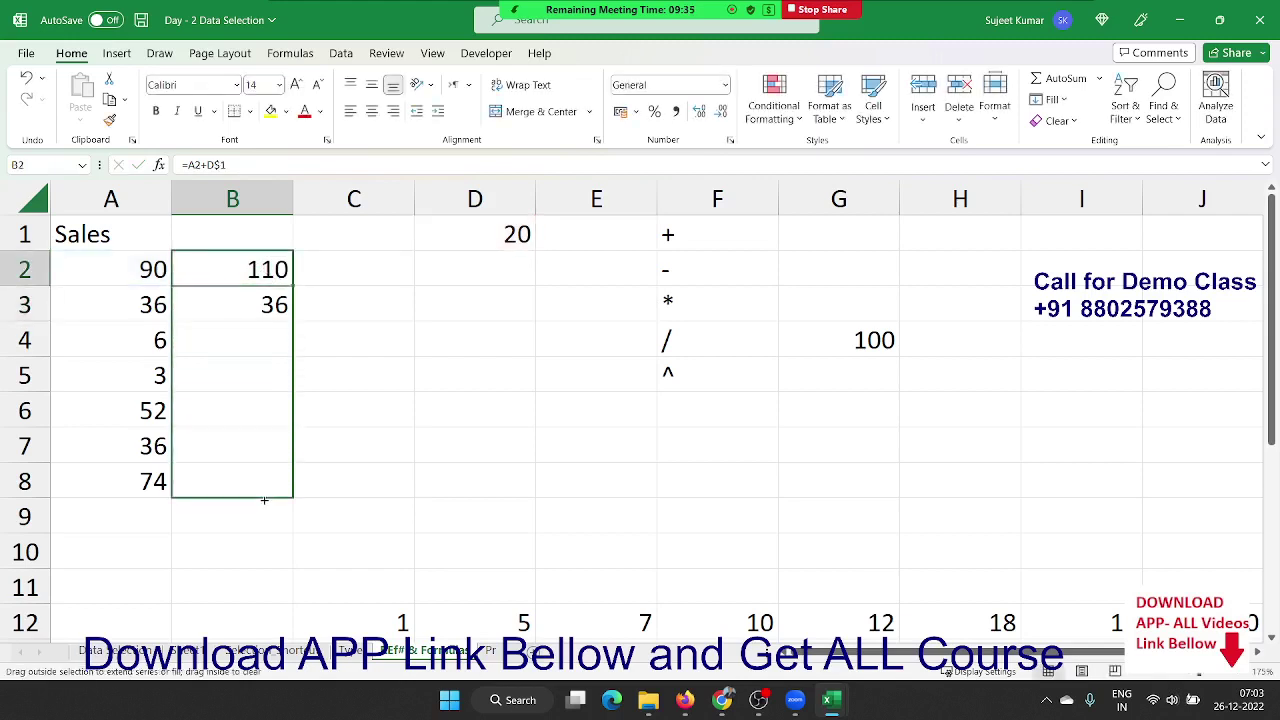
Check the copied formulas in B2, B3 and B4
{"action": "left_click", "coordinate": [262, 269]}
{"action": "double_click", "coordinate": [262, 269]}
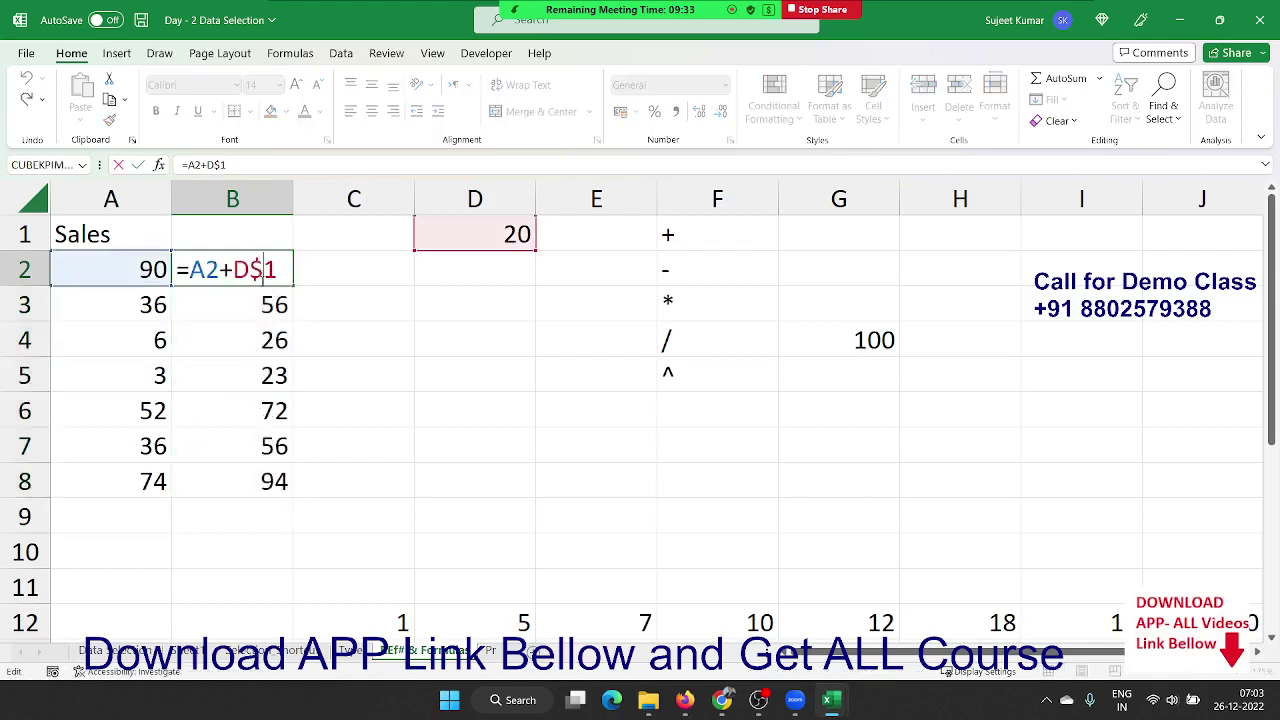
{"action": "key", "text": "Return"}
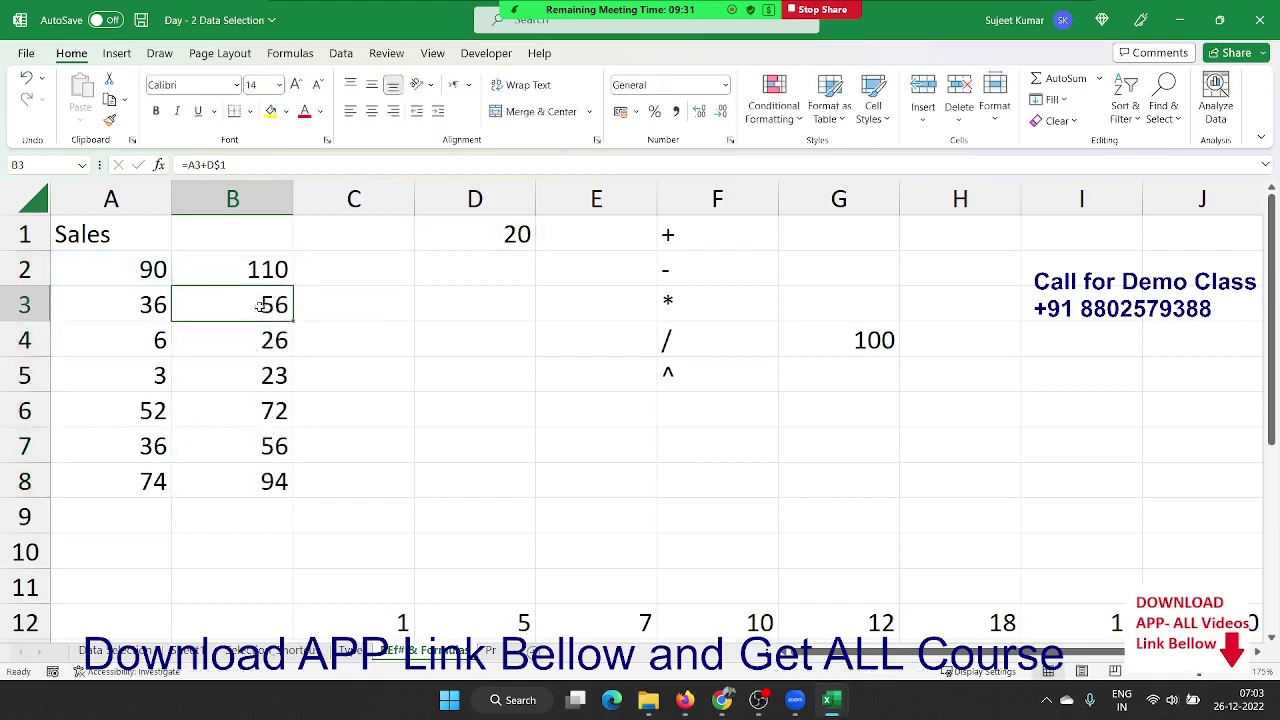
{"action": "double_click", "coordinate": [262, 305]}
{"action": "key", "text": "Return"}
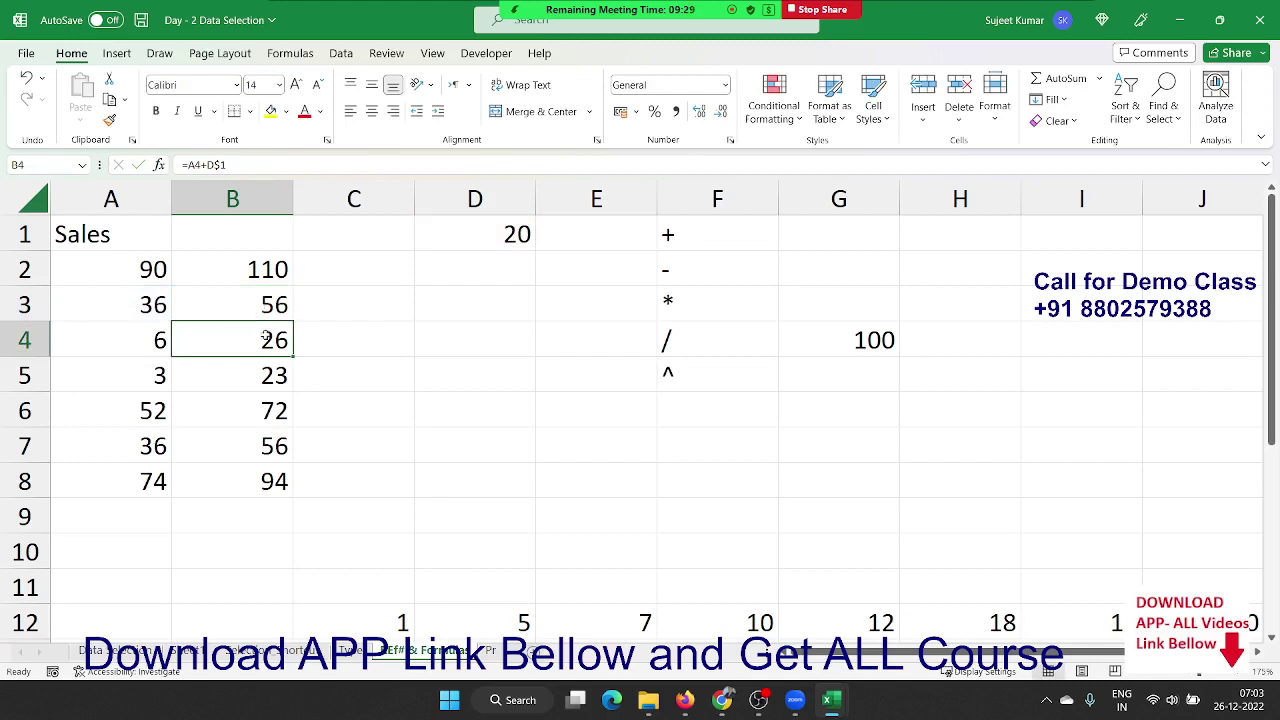
{"action": "double_click", "coordinate": [264, 341]}
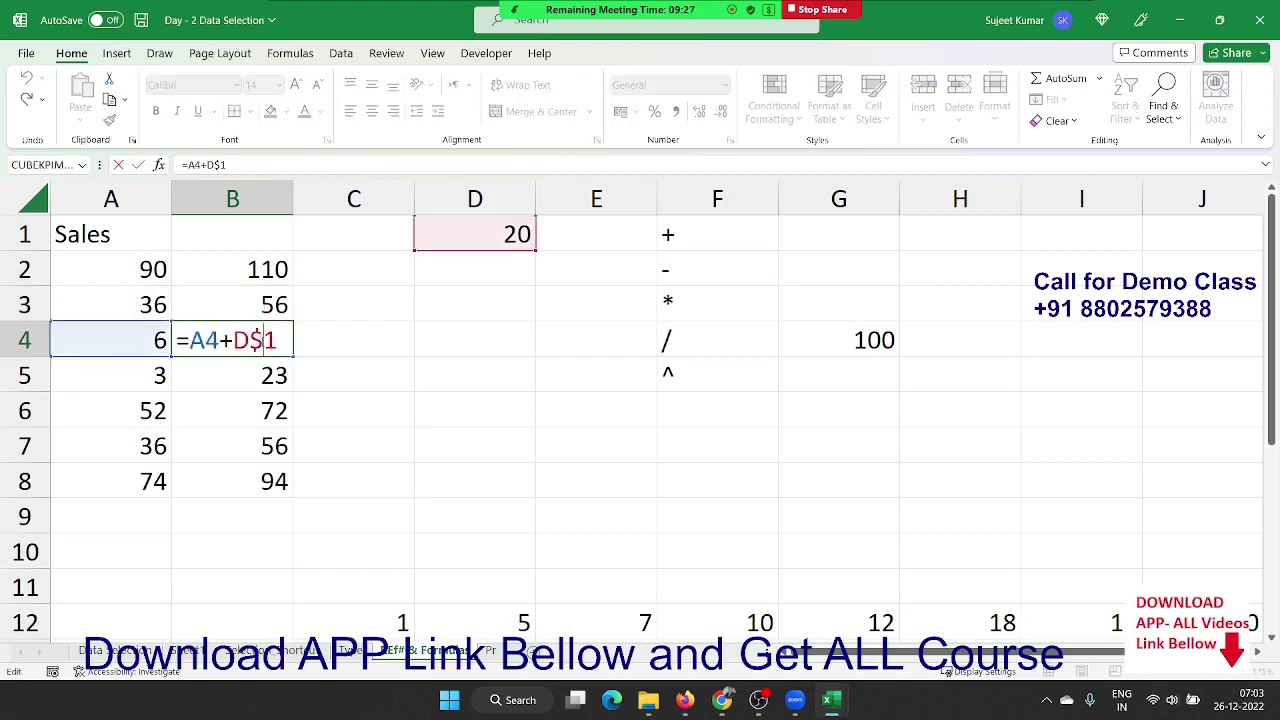
{"action": "key", "text": "Return"}
Copy B2's formula right into C2, check its references, then clear C2
{"action": "left_click", "coordinate": [288, 280]}
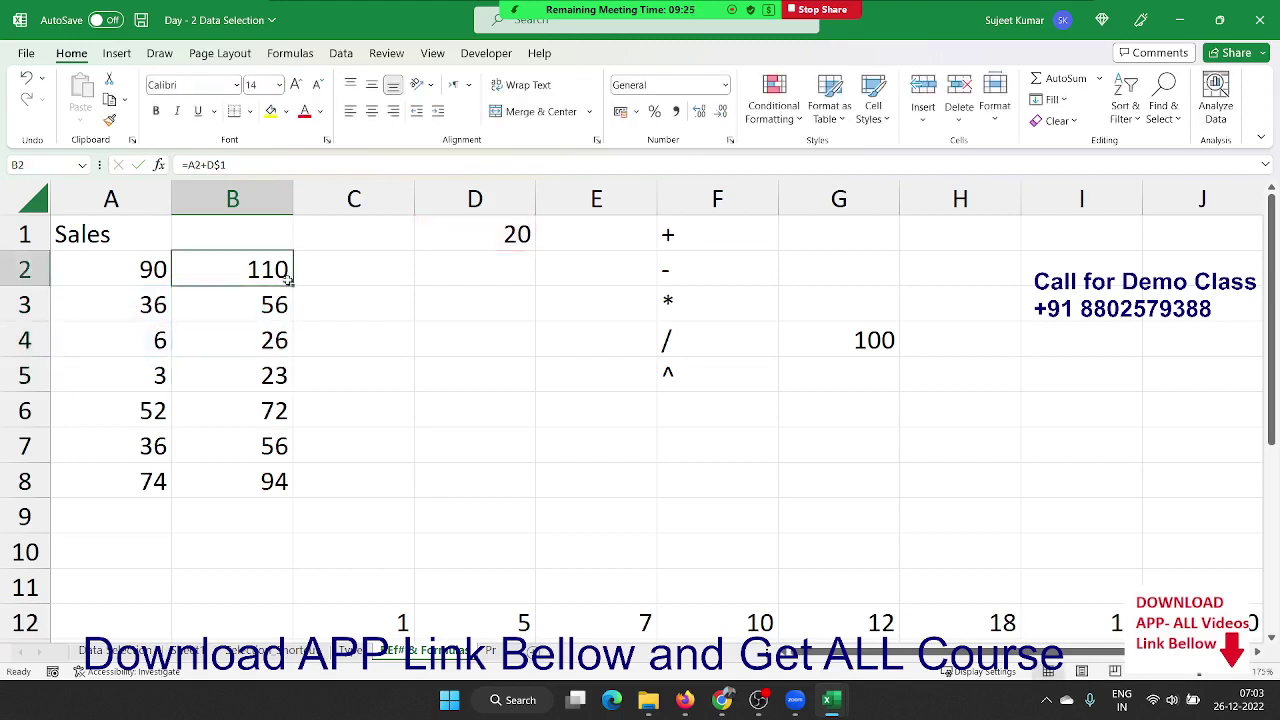
{"action": "left_click_drag", "start_coordinate": [289, 283], "coordinate": [360, 278]}
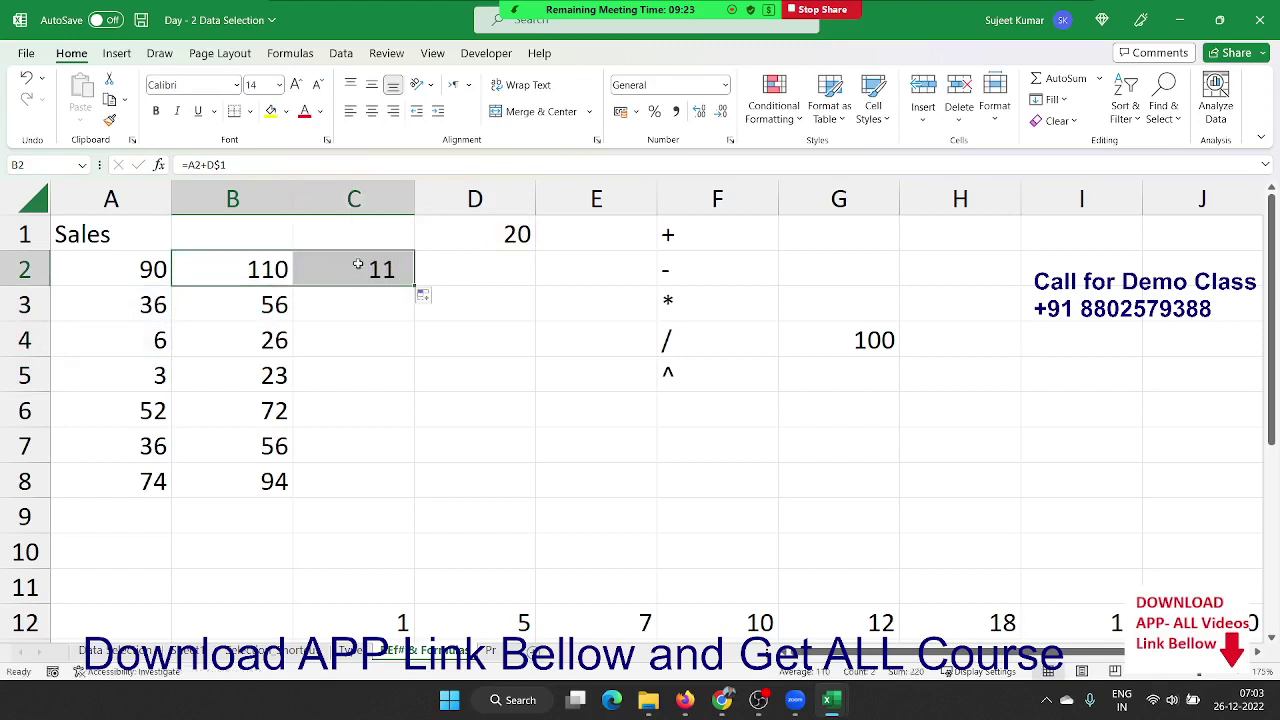
{"action": "double_click", "coordinate": [385, 270]}
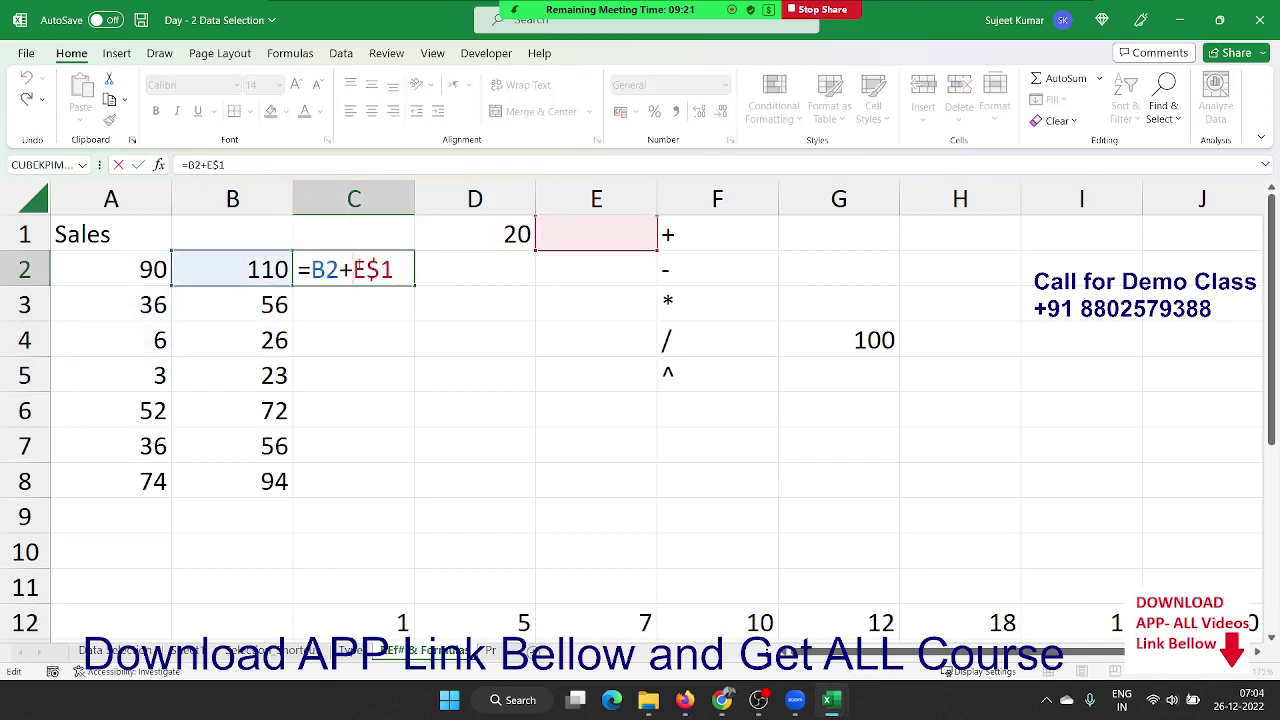
{"action": "key", "text": "Return"}
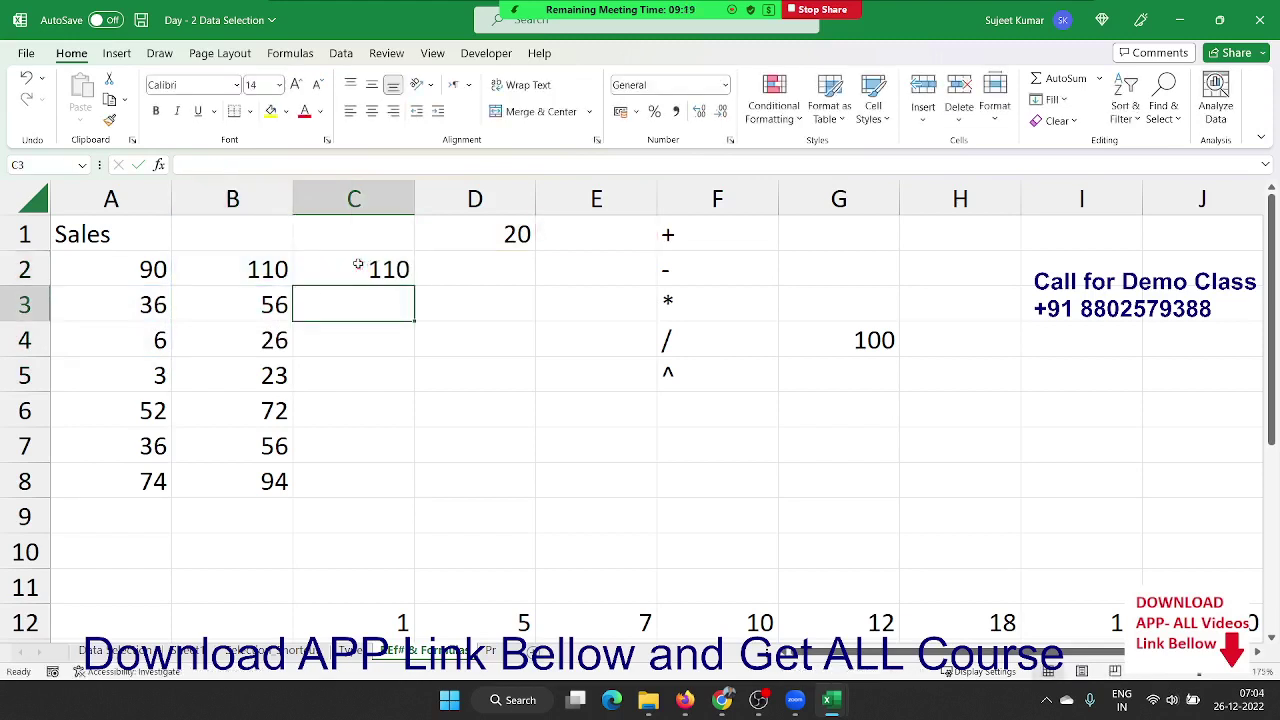
{"action": "left_click", "coordinate": [358, 264]}
{"action": "key", "text": "Delete"}
{"action": "key", "text": "Left"}
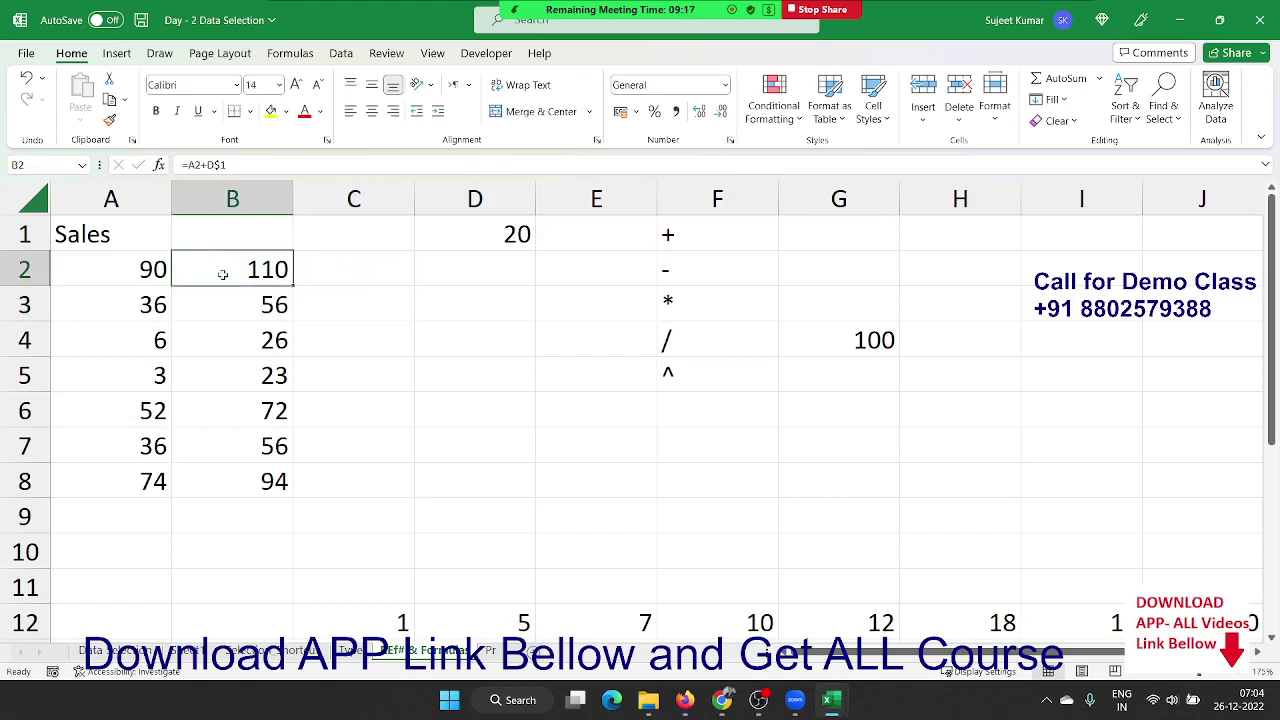
Change B2 to =A2+$D$1 and copy it down through B8
{"action": "double_click", "coordinate": [223, 274]}
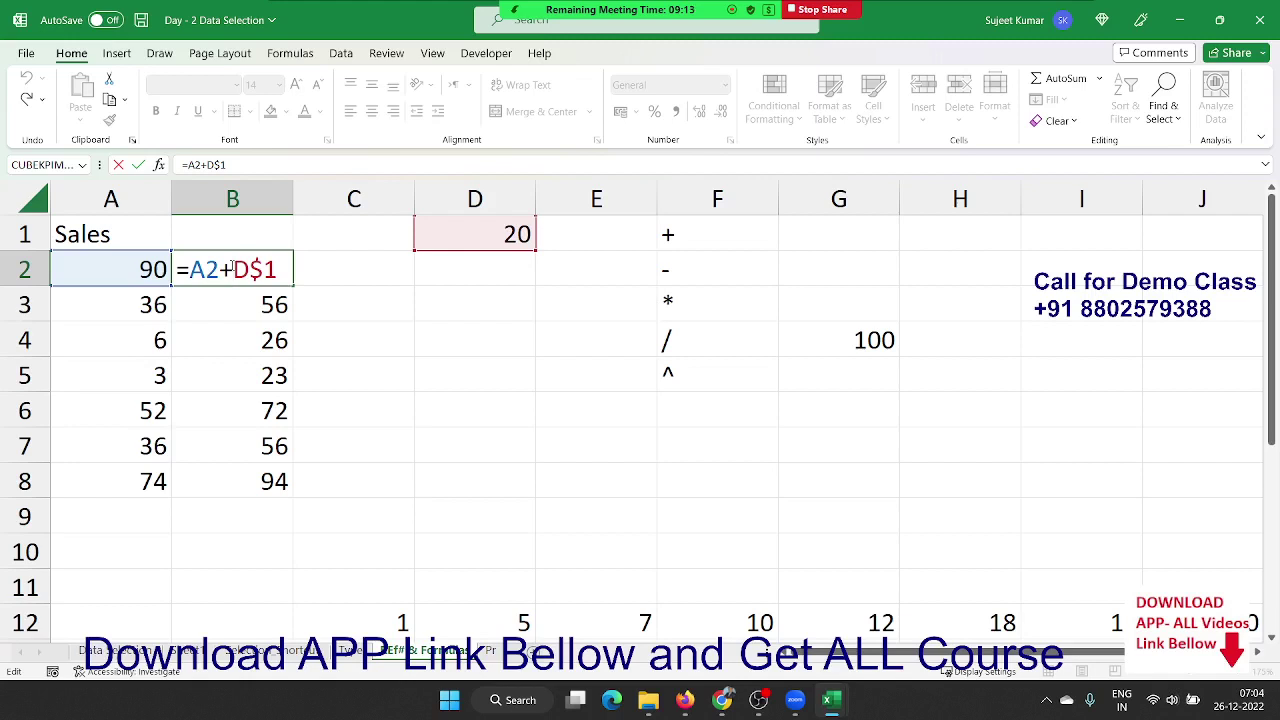
{"action": "type", "text": "$"}
{"action": "key", "text": "Return"}
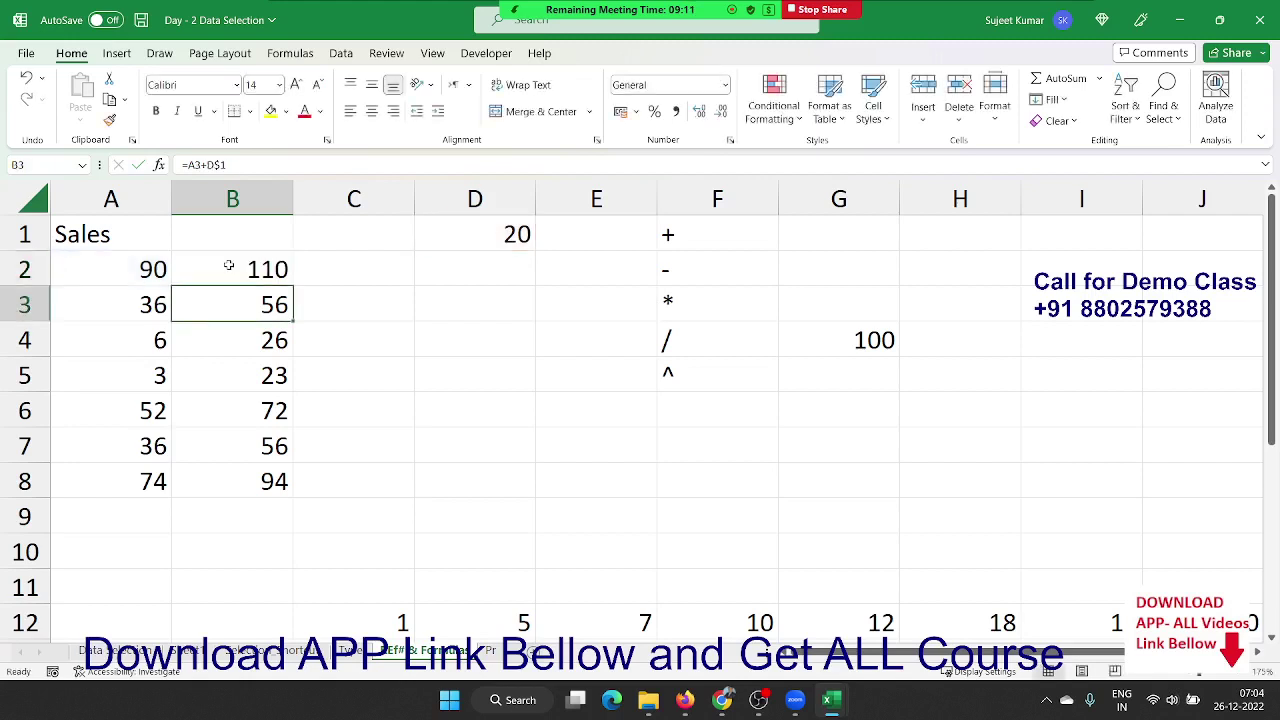
{"action": "left_click", "coordinate": [267, 276]}
{"action": "left_click_drag", "start_coordinate": [293, 287], "coordinate": [273, 487]}
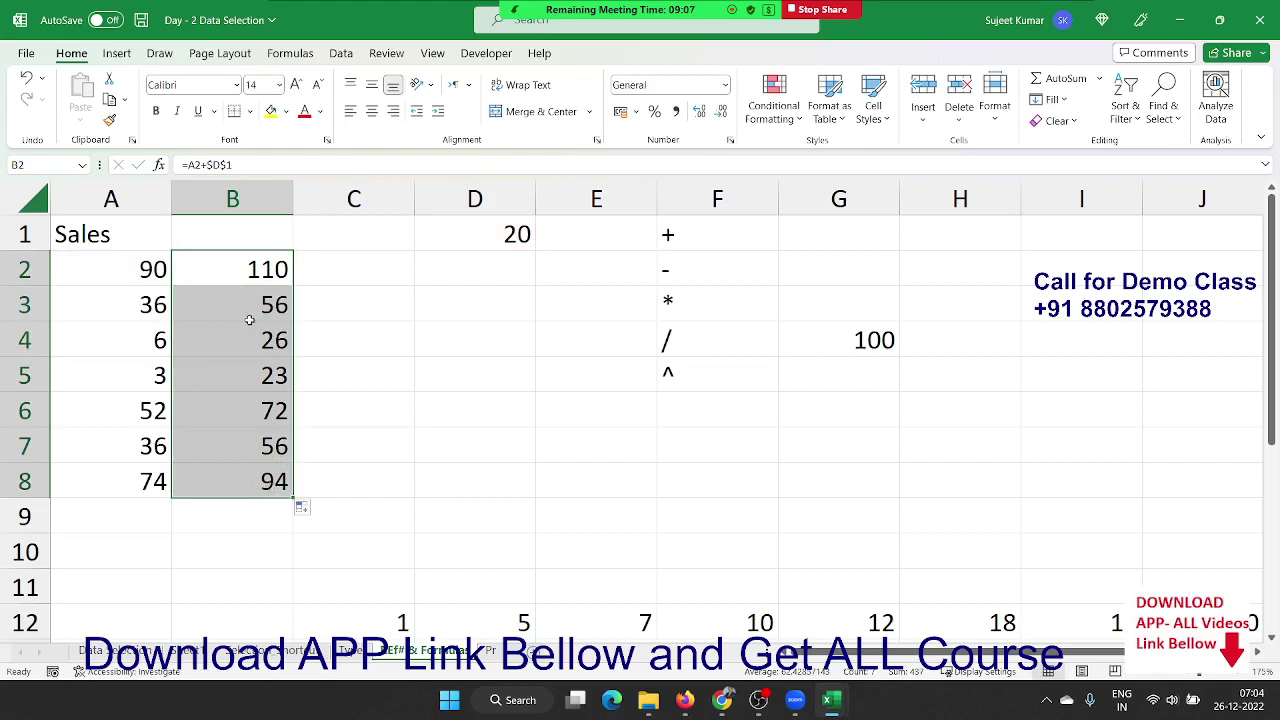
Copy B2's formula right into C2 and check its result of 130
{"action": "left_click", "coordinate": [262, 276]}
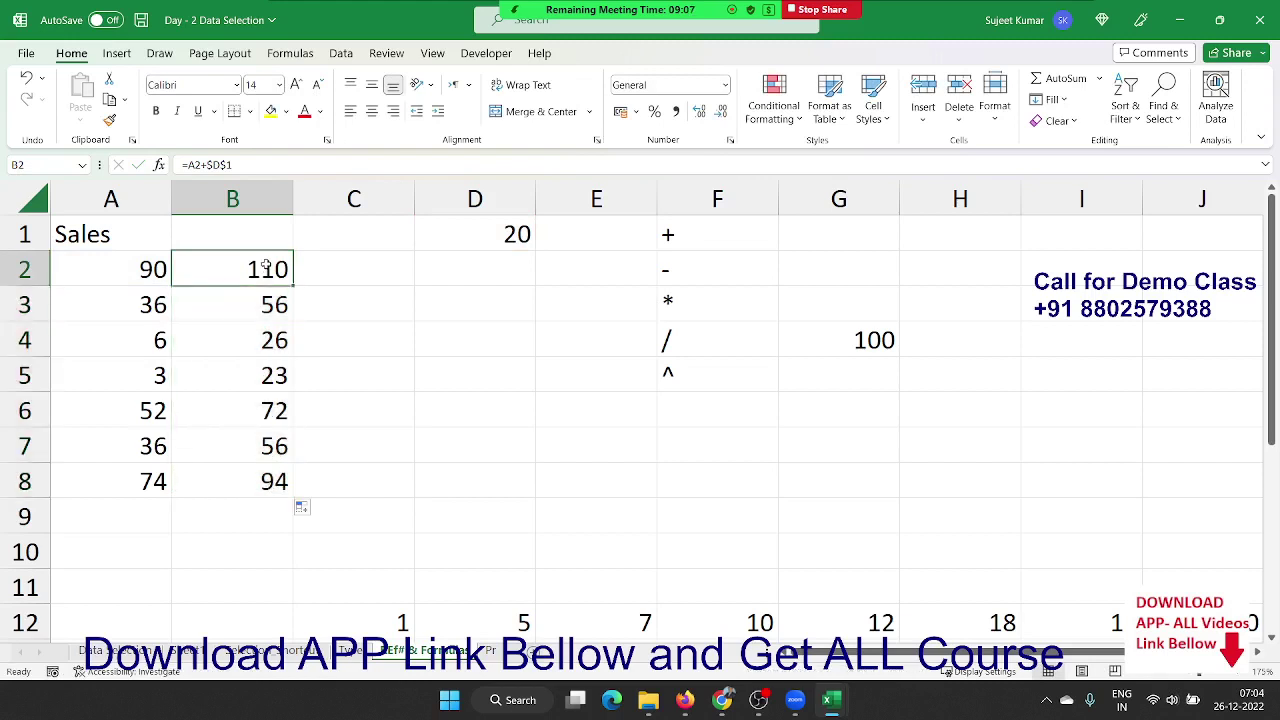
{"action": "left_click_drag", "start_coordinate": [296, 286], "coordinate": [356, 272]}
{"action": "left_click", "coordinate": [356, 270]}
{"action": "double_click", "coordinate": [356, 270]}
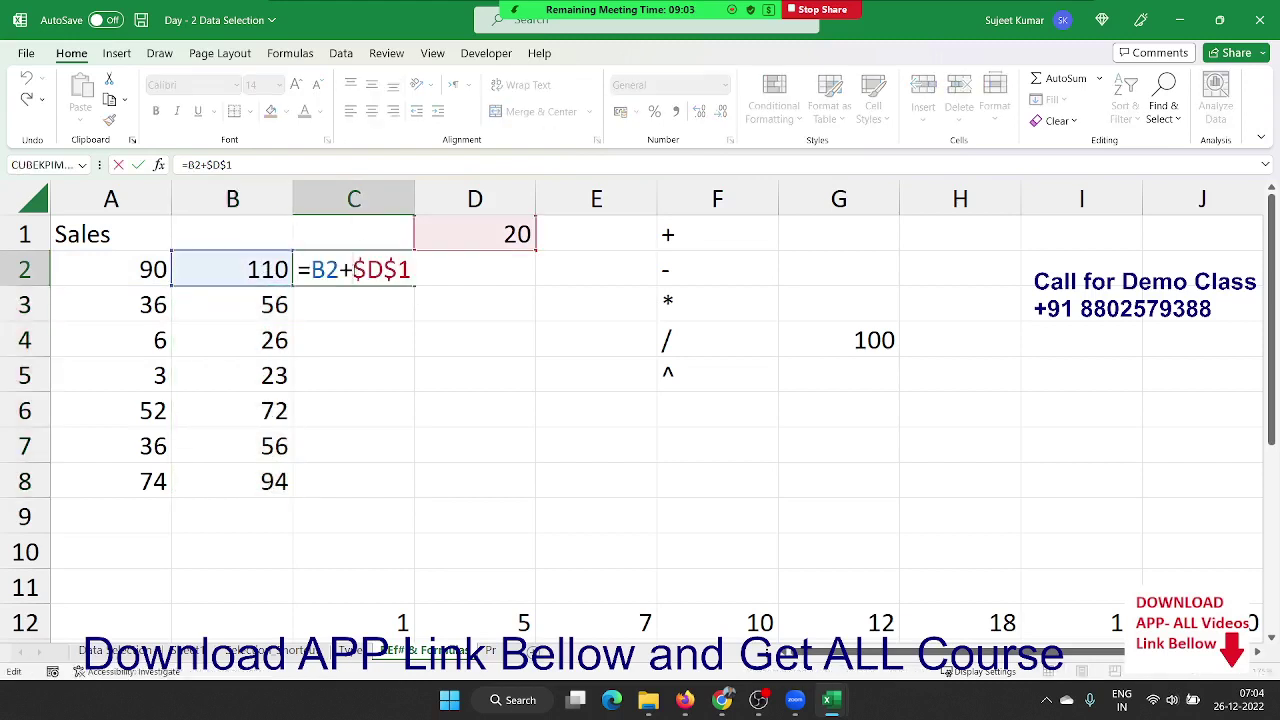
{"action": "key", "text": "Return"}
Clear the results in D13:J21, keeping the row 12 and column C headers, and return to D13
{"action": "scroll", "coordinate": [443, 354], "scroll_direction": "down", "scroll_amount": 3}
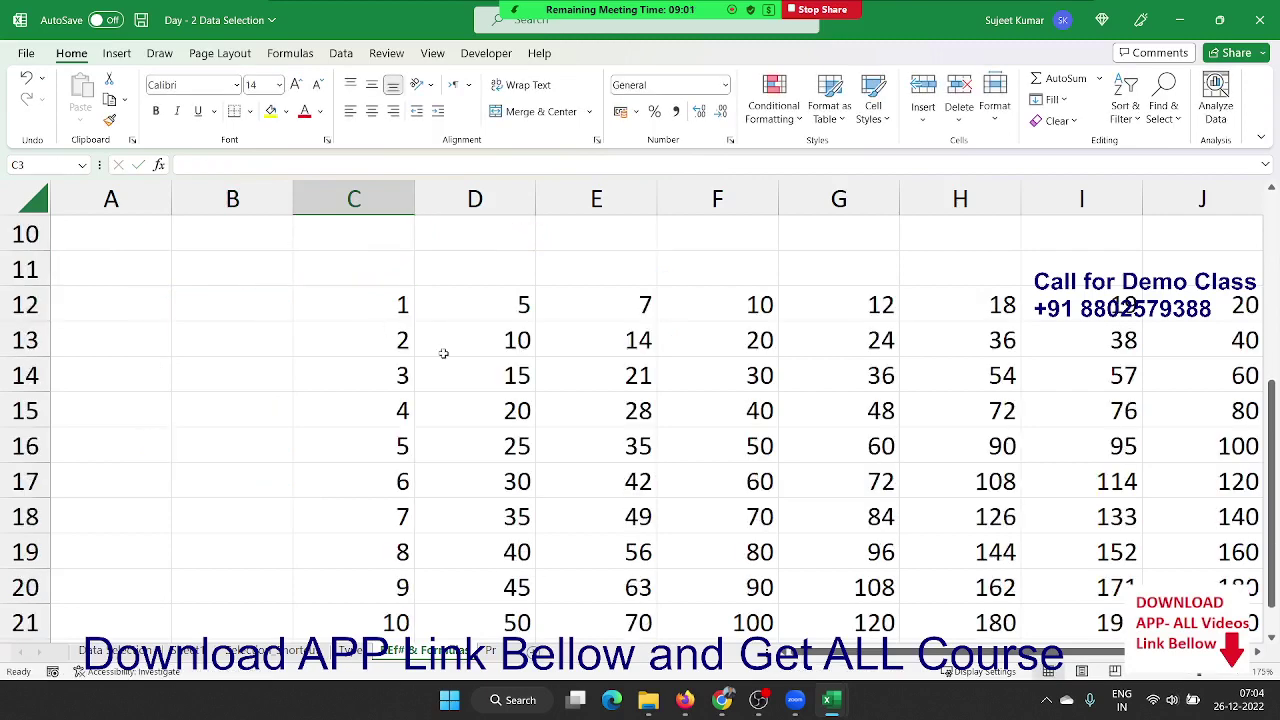
{"action": "left_click", "coordinate": [503, 332]}
{"action": "key", "text": "ctrl+shift+Right"}
{"action": "key", "text": "ctrl+shift+Down"}
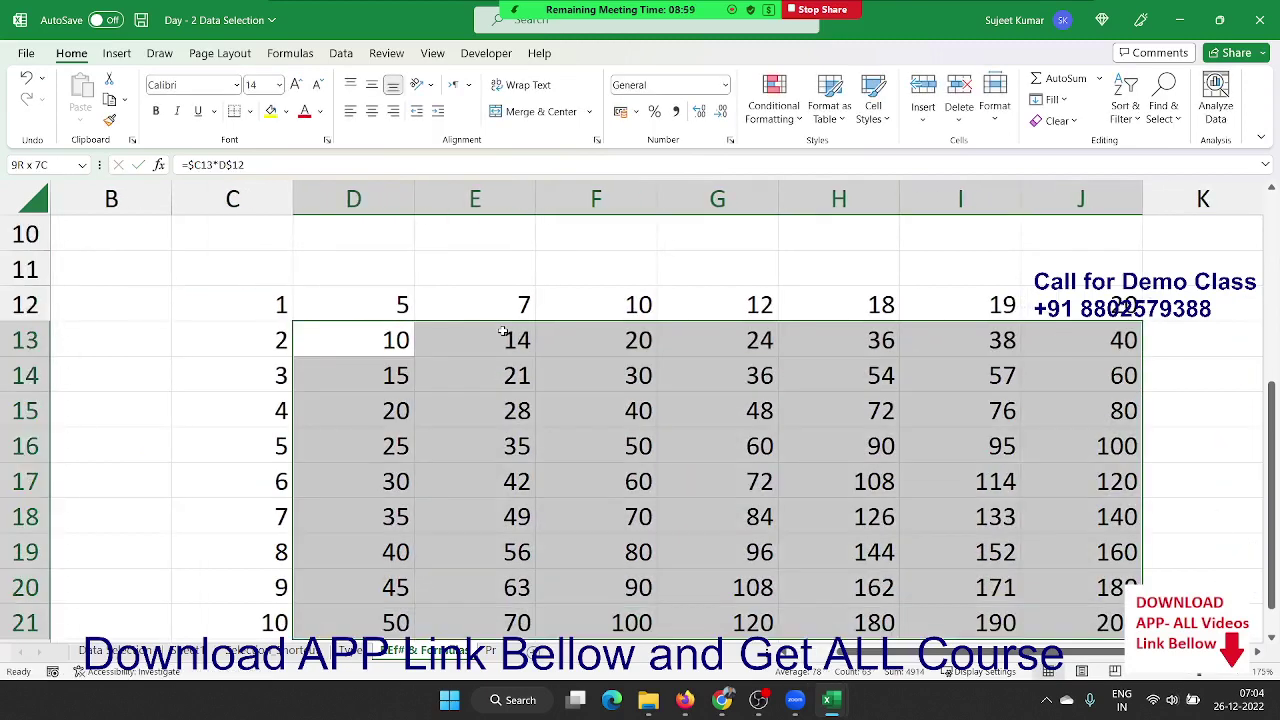
{"action": "key", "text": "Delete"}
{"action": "key", "text": "ctrl+Left"}
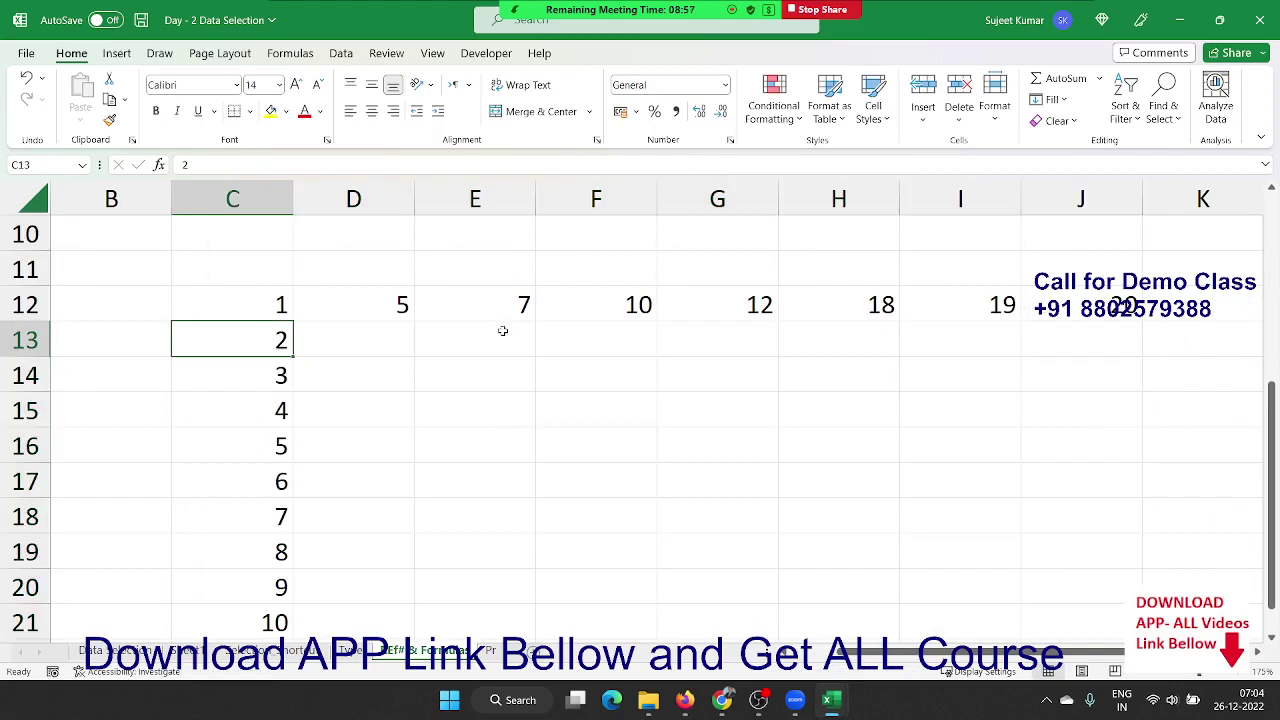
{"action": "key", "text": "ctrl+Left"}
{"action": "key", "text": "Right"}
{"action": "key", "text": "Right"}
{"action": "key", "text": "Right"}
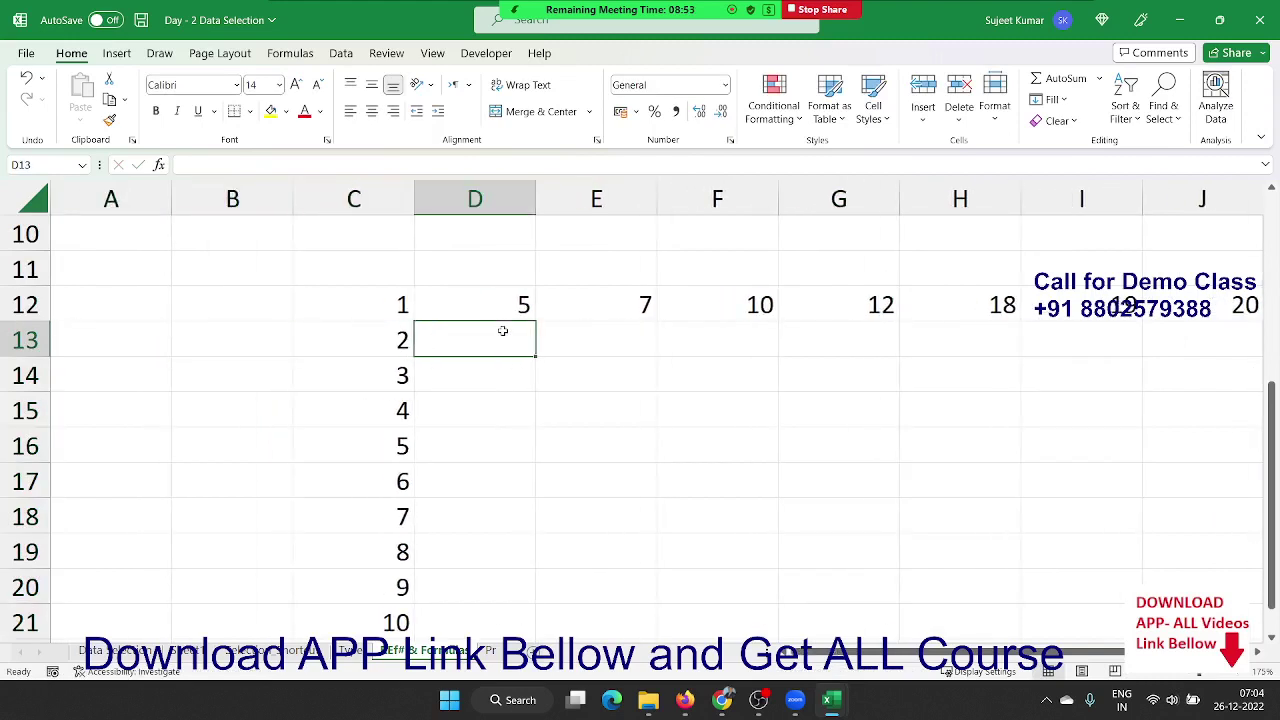
Enter =C13*D12 in D13 and copy it down into D14
{"action": "type", "text": "="}
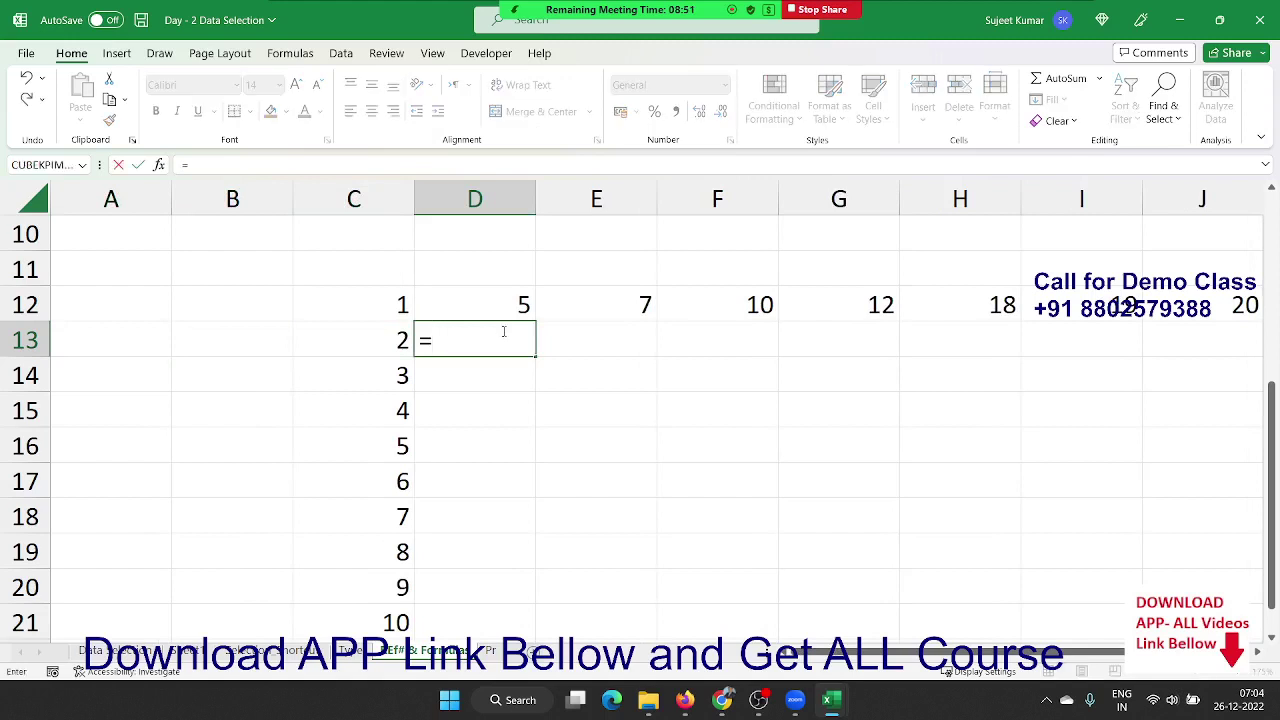
{"action": "left_click", "coordinate": [352, 335]}
{"action": "type", "text": "*"}
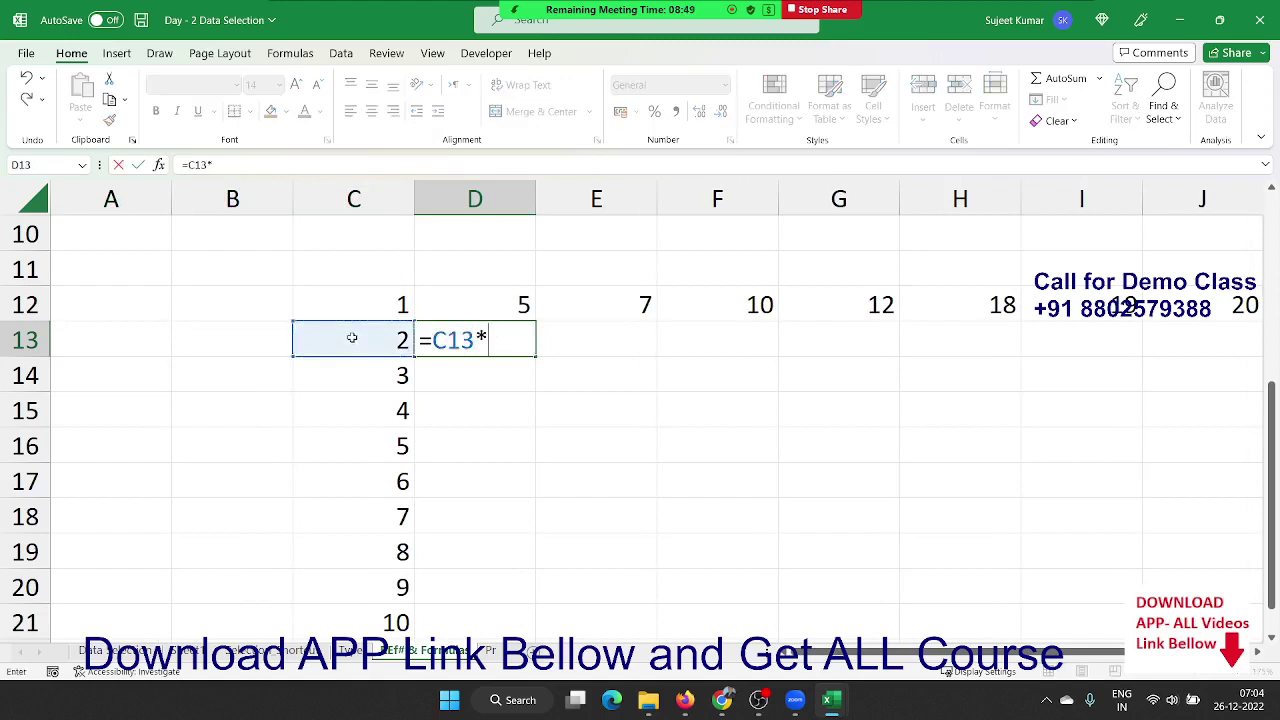
{"action": "left_click", "coordinate": [491, 299]}
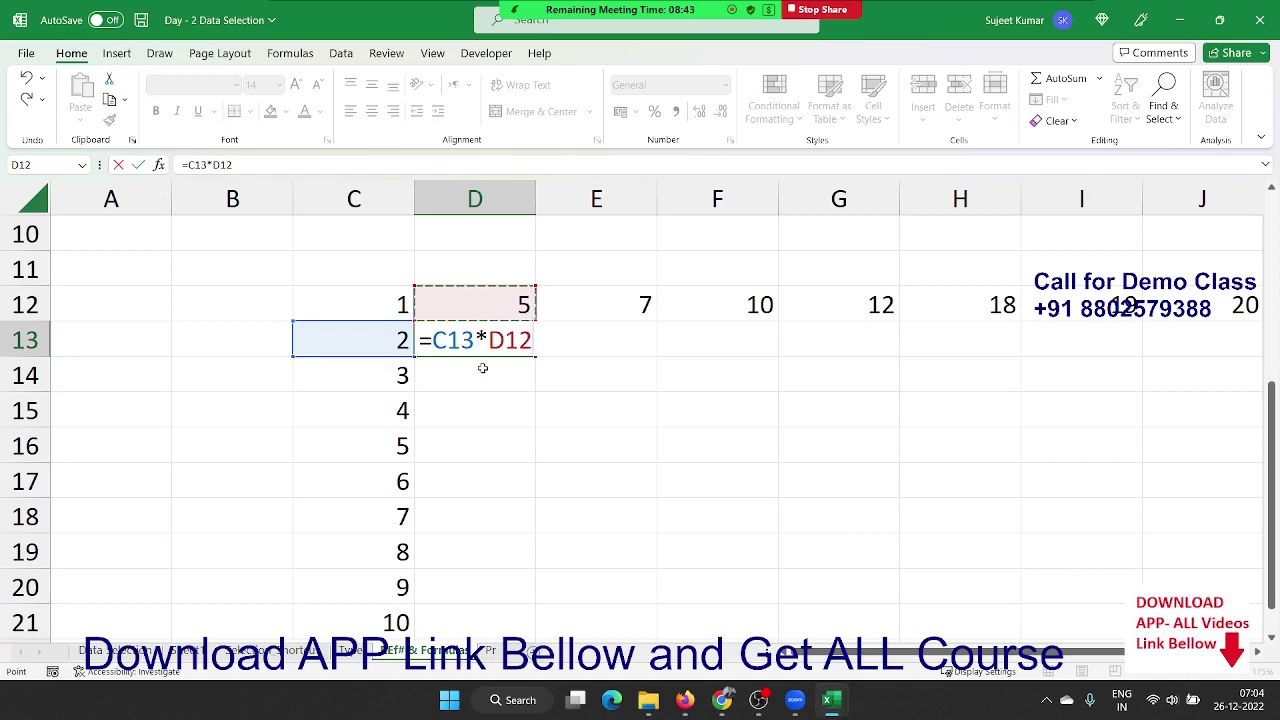
{"action": "key", "text": "Return"}
{"action": "key", "text": "Up"}
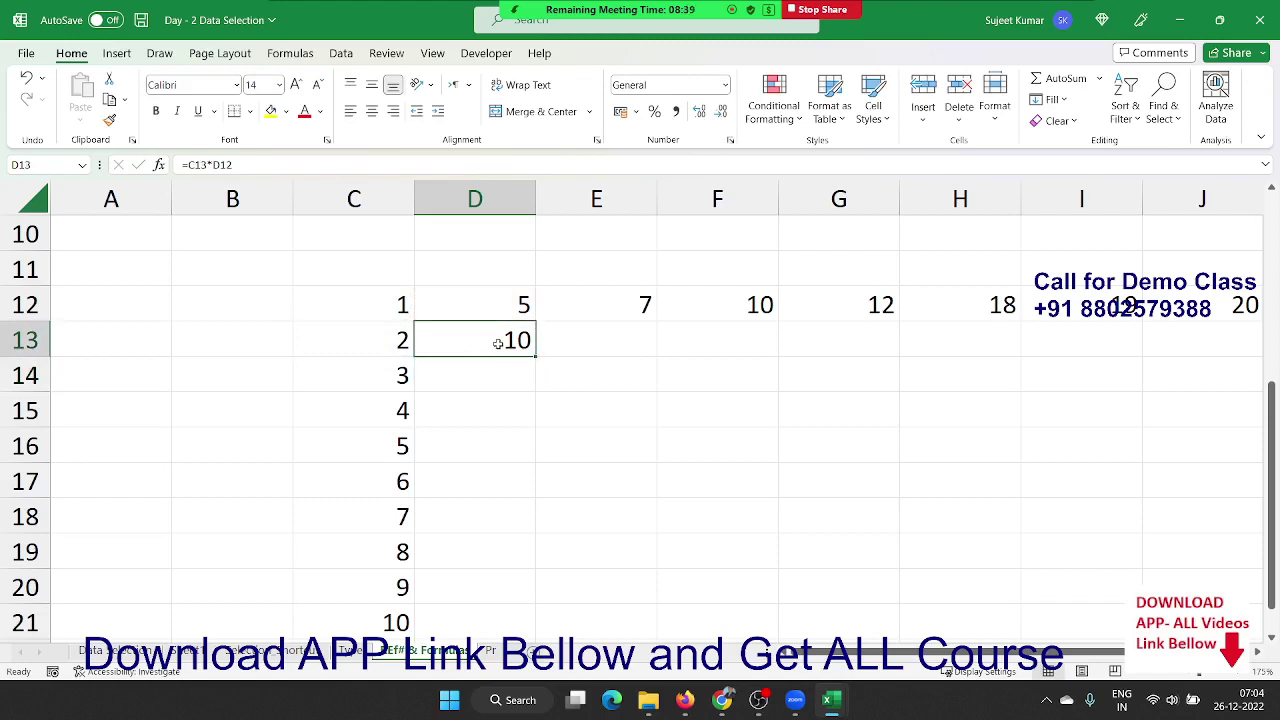
{"action": "left_click_drag", "start_coordinate": [534, 358], "coordinate": [537, 390]}
After checking D14, change D13 to =C13*D$12 and fill it down to D21
{"action": "double_click", "coordinate": [530, 380]}
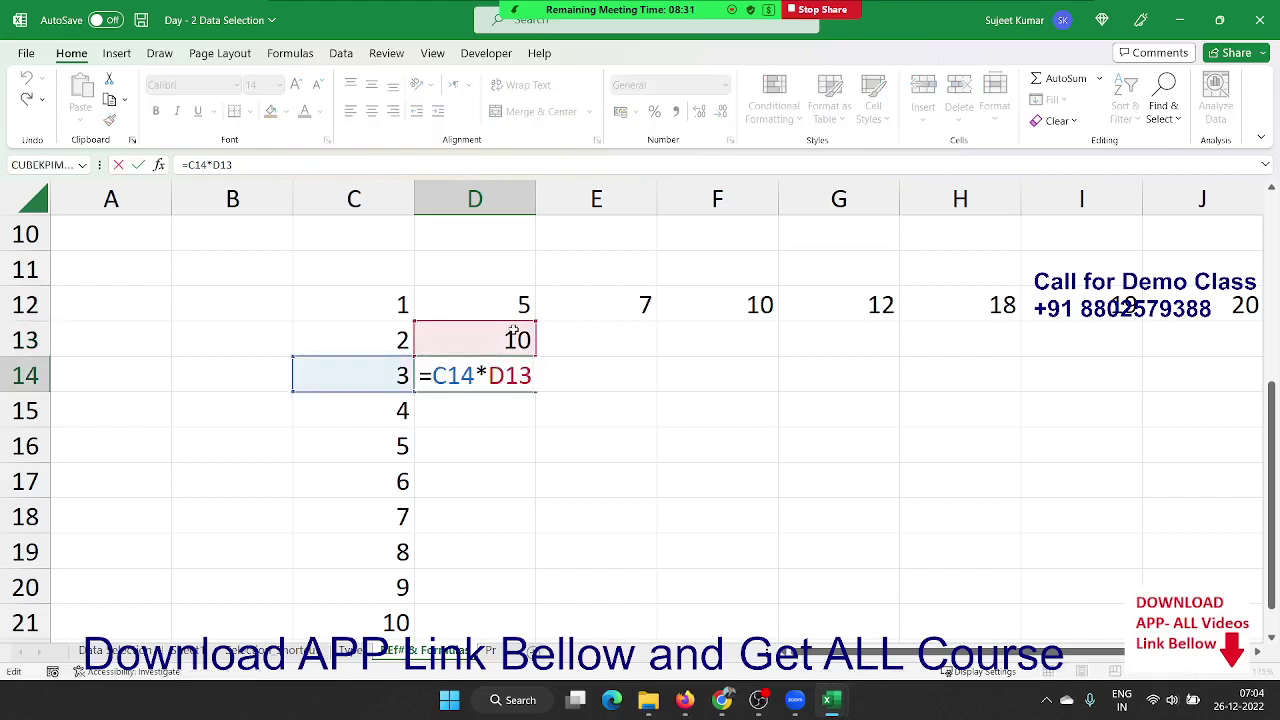
{"action": "key", "text": "Escape"}
{"action": "left_click", "coordinate": [515, 336]}
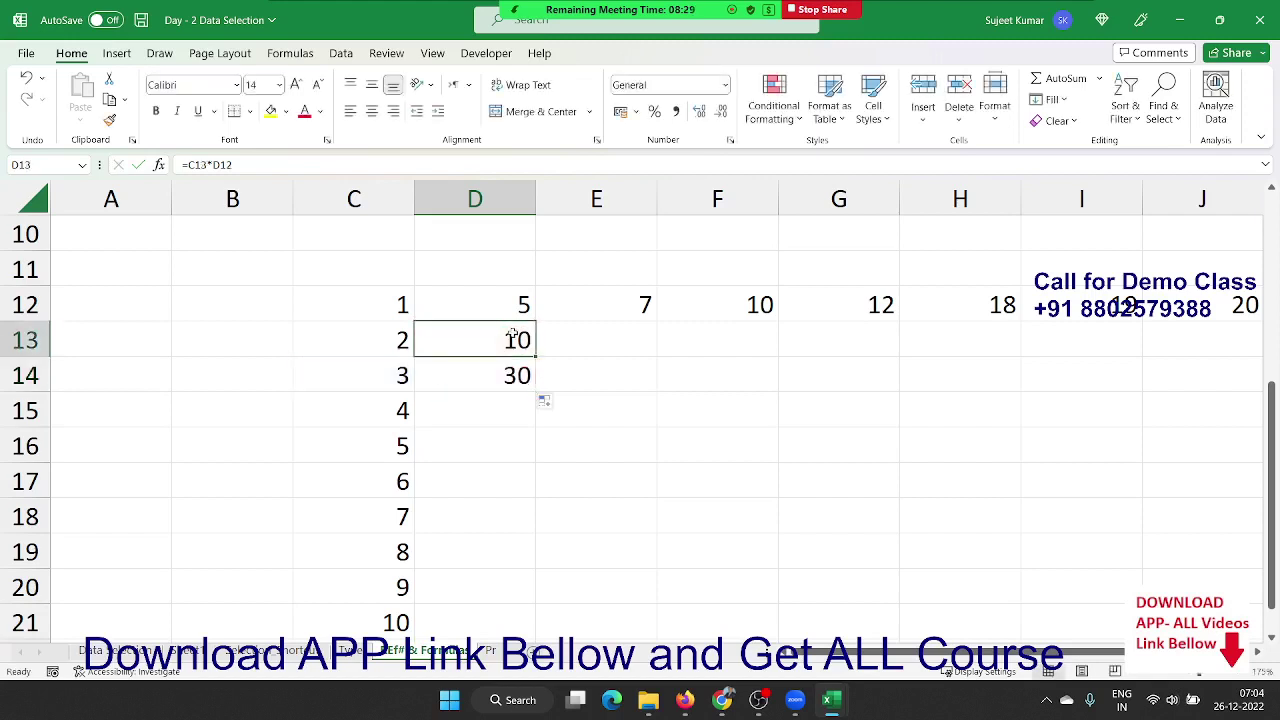
{"action": "double_click", "coordinate": [515, 338]}
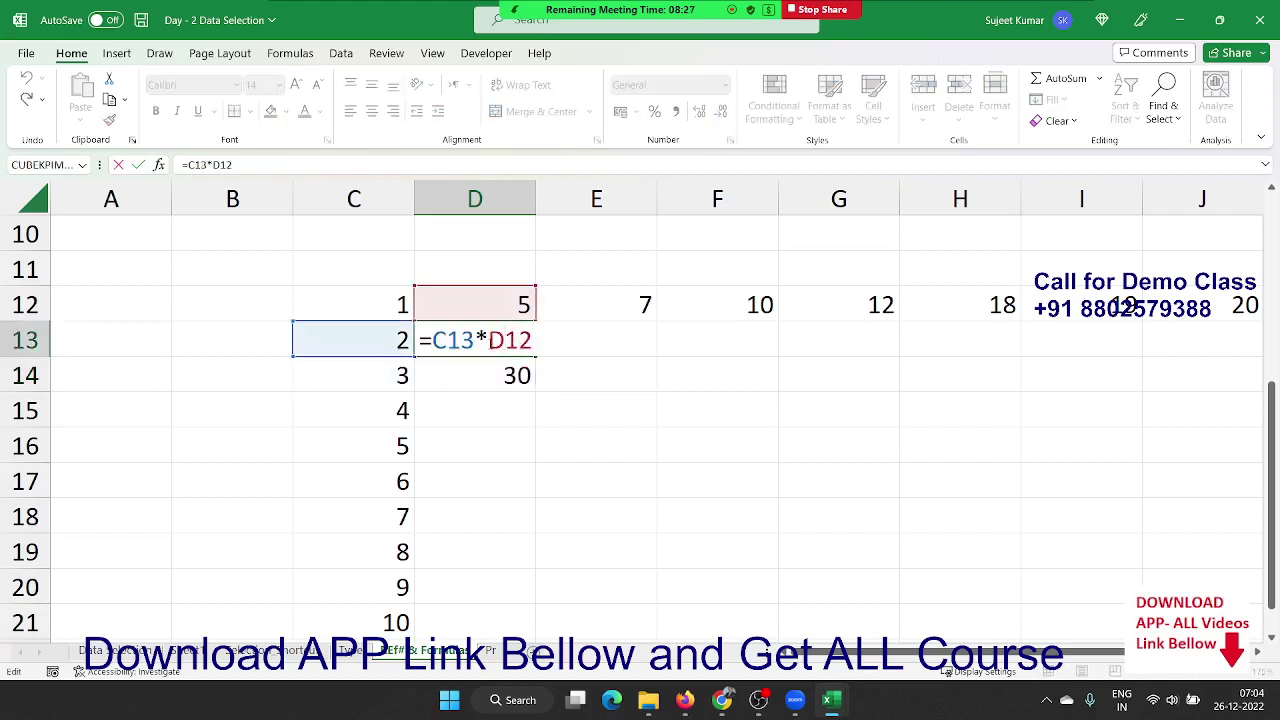
{"action": "key", "text": "ctrl"}
{"action": "key", "text": "ctrl"}
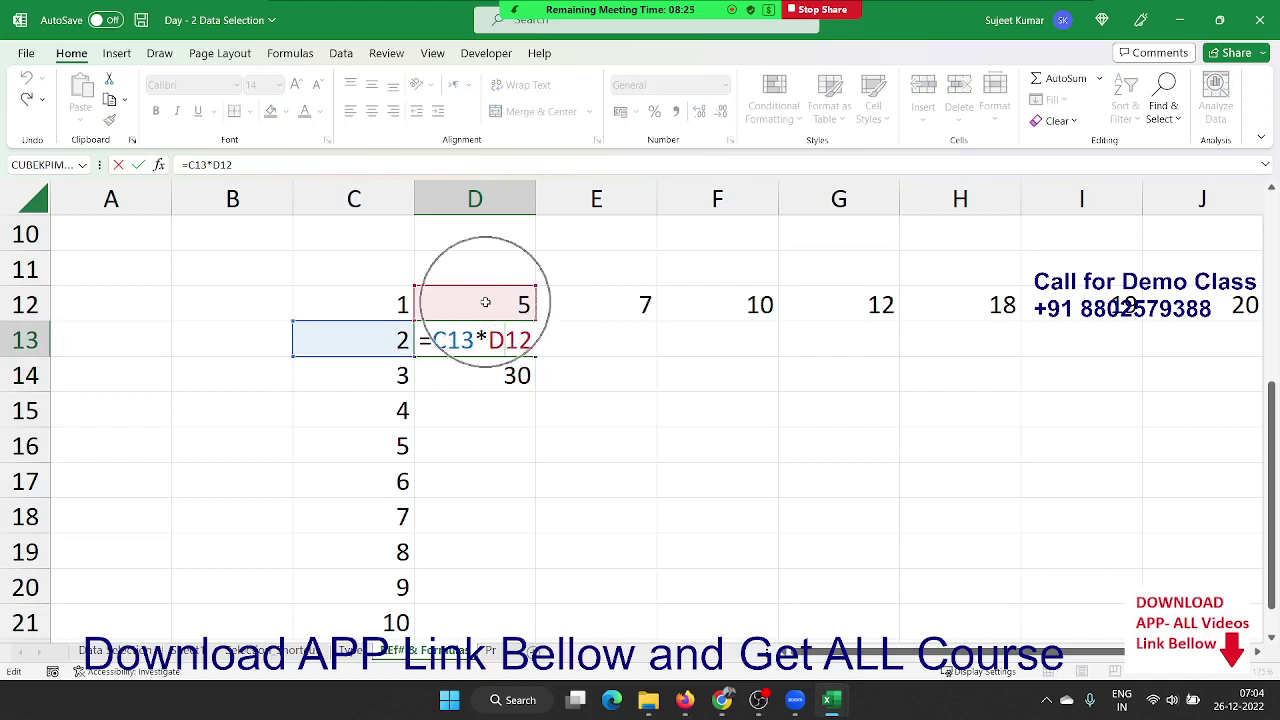
{"action": "key", "text": "ctrl"}
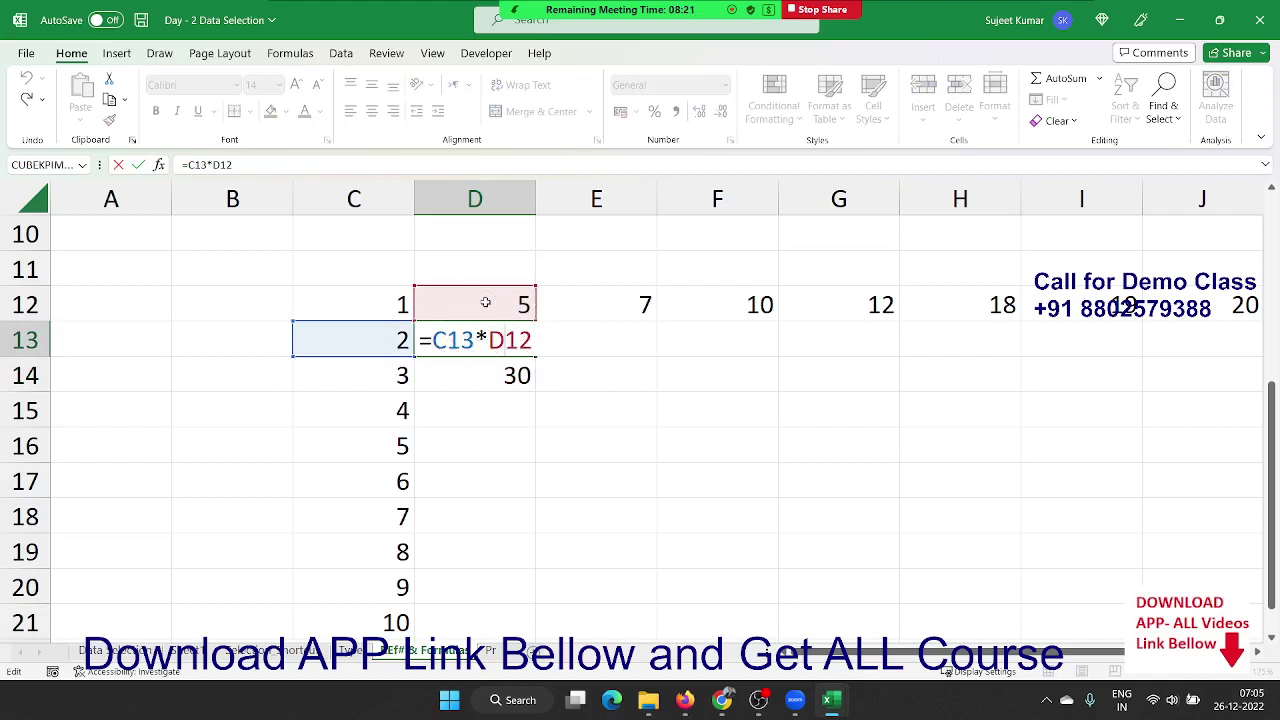
{"action": "type", "text": "$"}
{"action": "key", "text": "Return"}
{"action": "key", "text": "Up"}
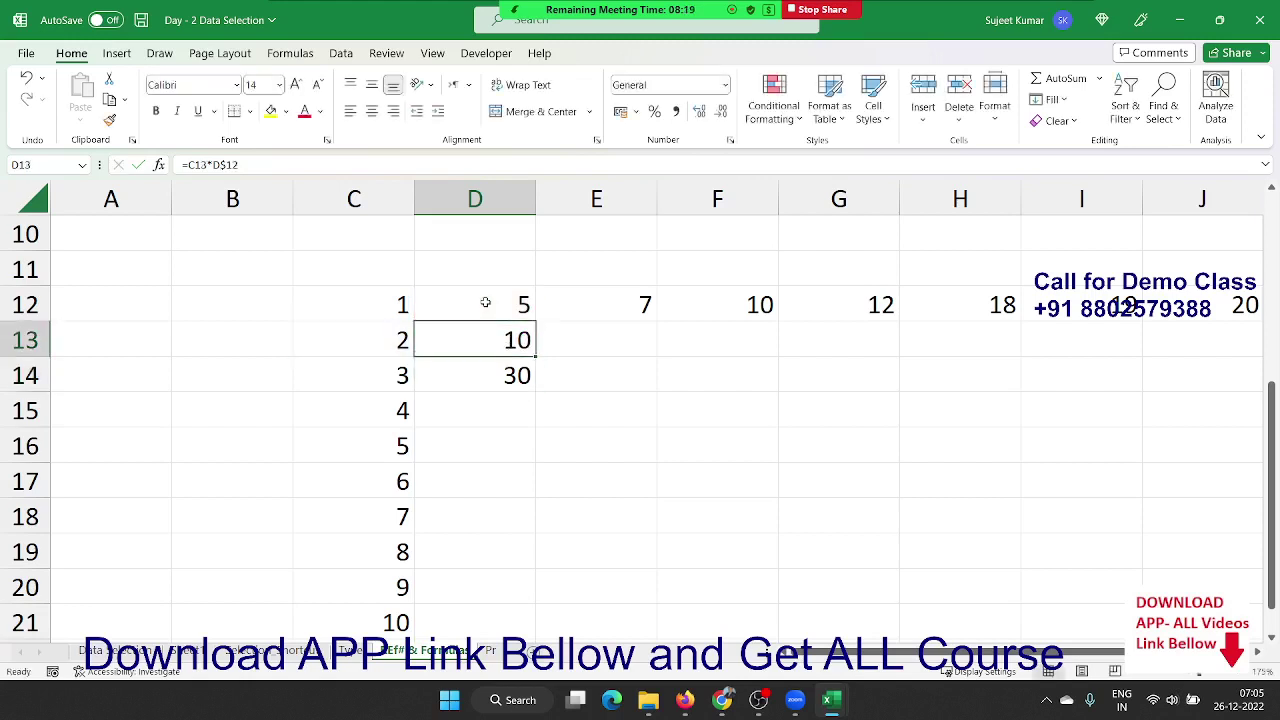
{"action": "left_click_drag", "start_coordinate": [533, 358], "coordinate": [513, 626]}
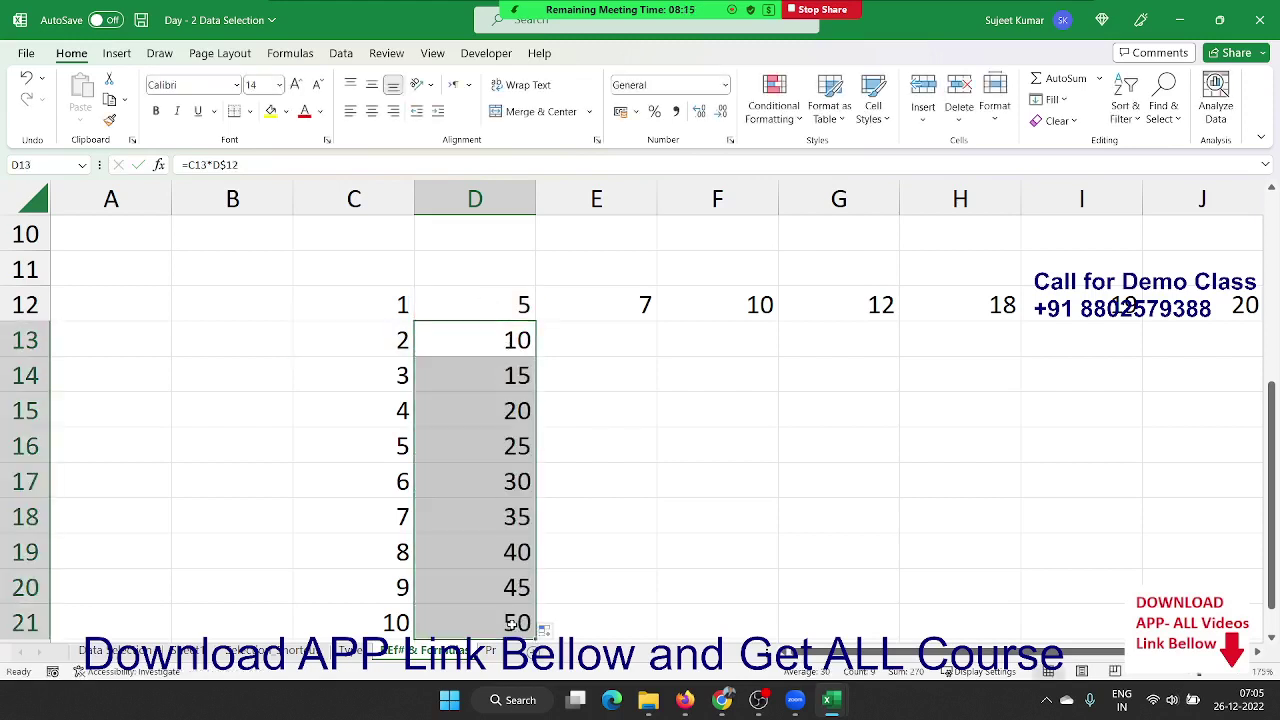
Copy D13 into E13 and examine how its C13 and D$12 references shifted
{"action": "left_click", "coordinate": [519, 343]}
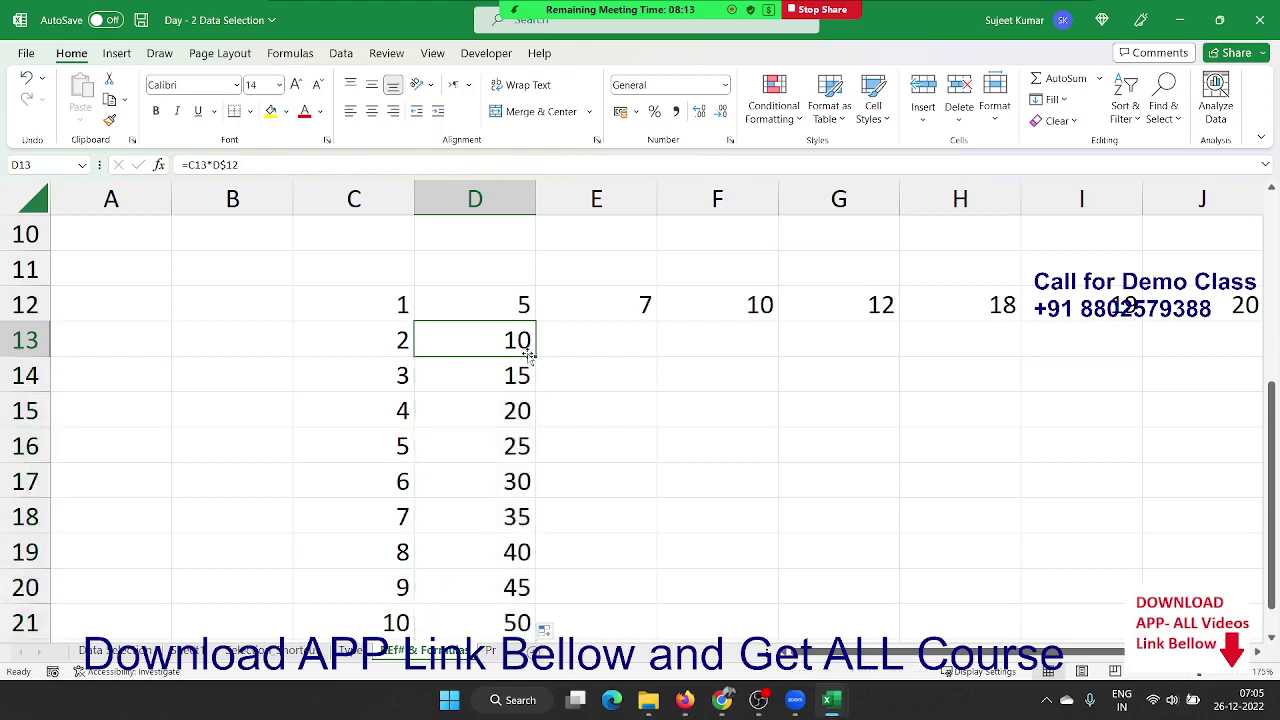
{"action": "left_click_drag", "start_coordinate": [537, 358], "coordinate": [620, 346]}
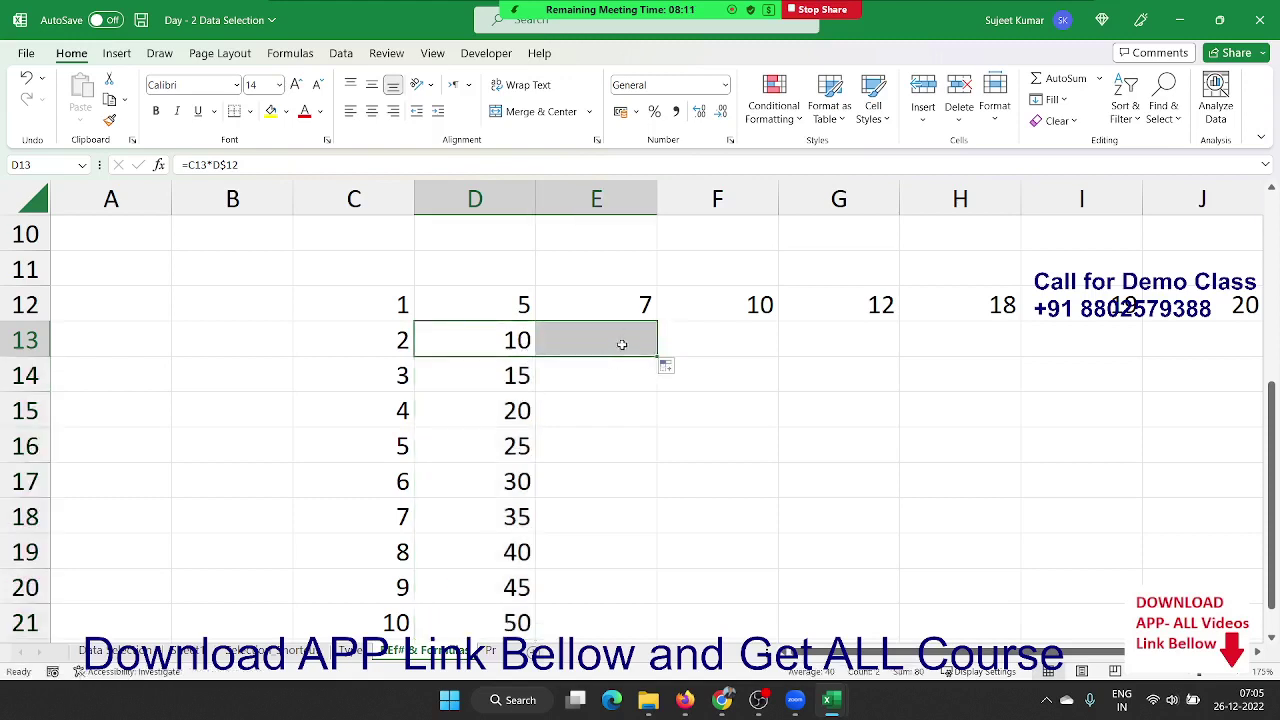
{"action": "left_click", "coordinate": [625, 341]}
{"action": "double_click", "coordinate": [625, 341]}
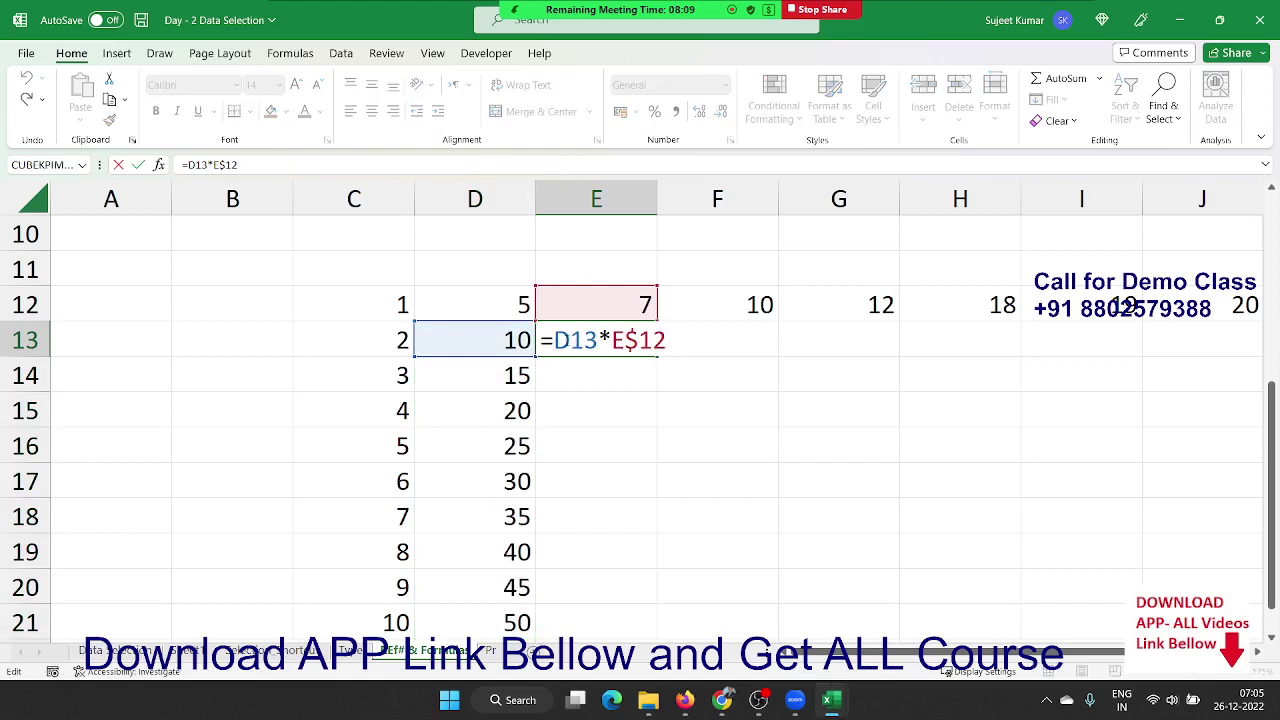
{"action": "left_click_drag", "start_coordinate": [571, 341], "coordinate": [555, 341]}
{"action": "left_click", "coordinate": [625, 341]}
{"action": "left_click_drag", "start_coordinate": [625, 341], "coordinate": [612, 341]}
{"action": "key", "text": "ctrl+Return"}
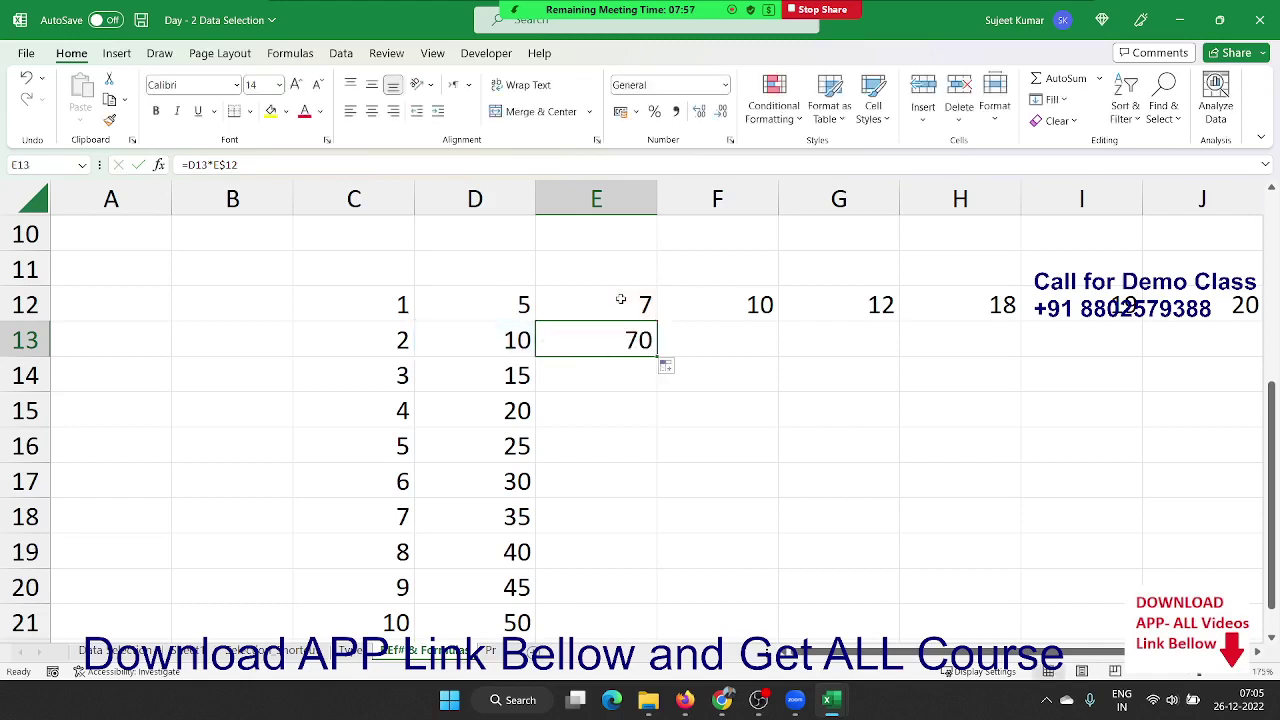
Change D13 to =$C13*D$12 and fill it across row 13 through column J
{"action": "double_click", "coordinate": [530, 339]}
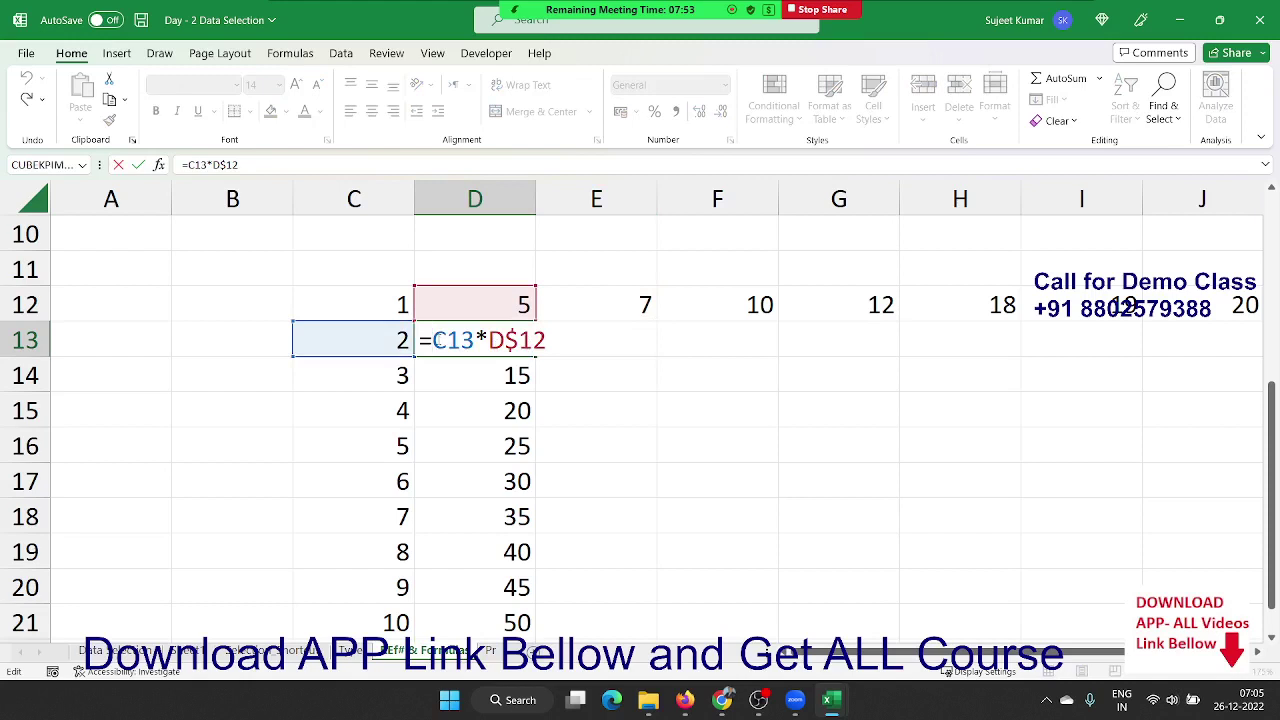
{"action": "type", "text": "$"}
{"action": "key", "text": "ctrl+Return"}
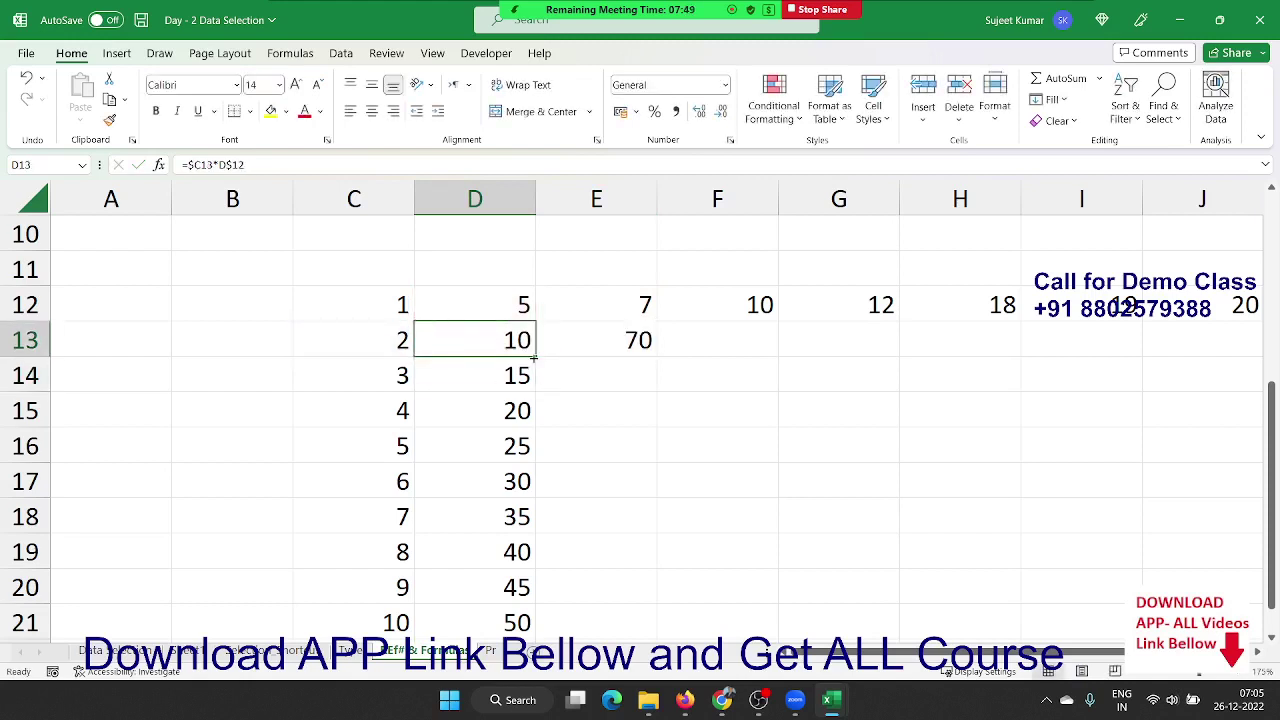
{"action": "left_click_drag", "start_coordinate": [535, 357], "coordinate": [794, 354]}
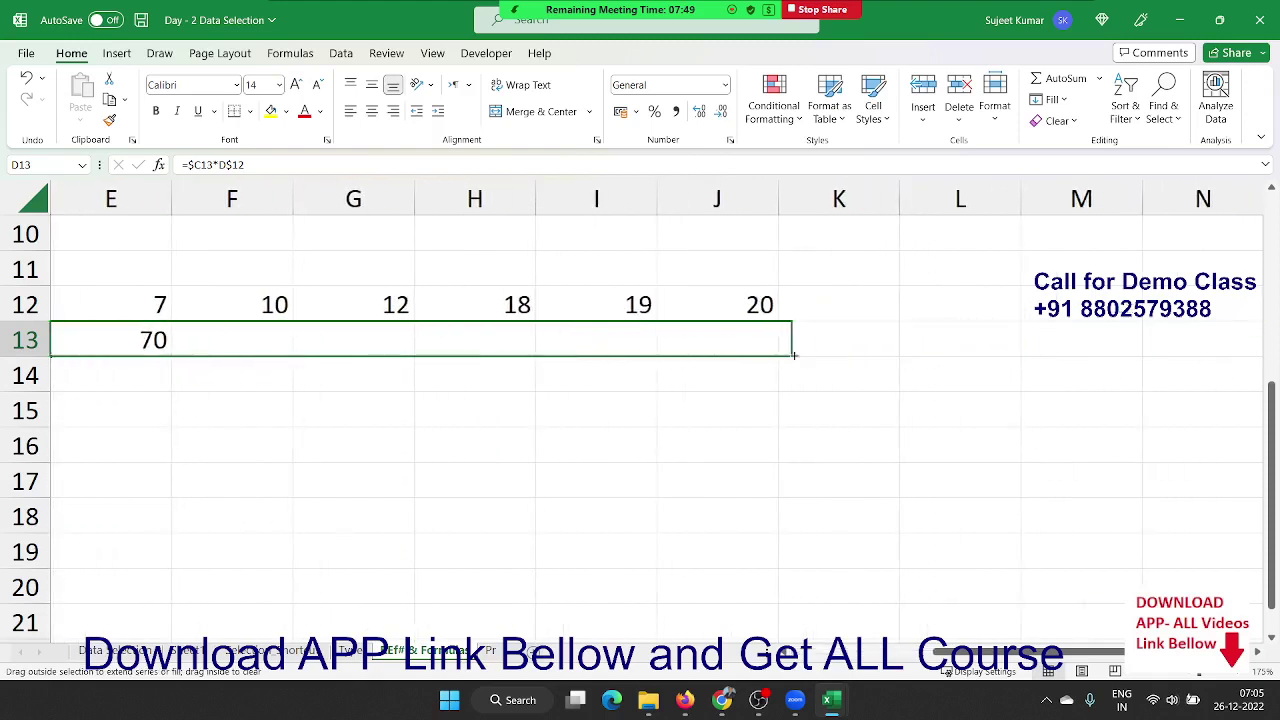
{"action": "left_click_drag", "start_coordinate": [794, 354], "coordinate": [746, 362]}
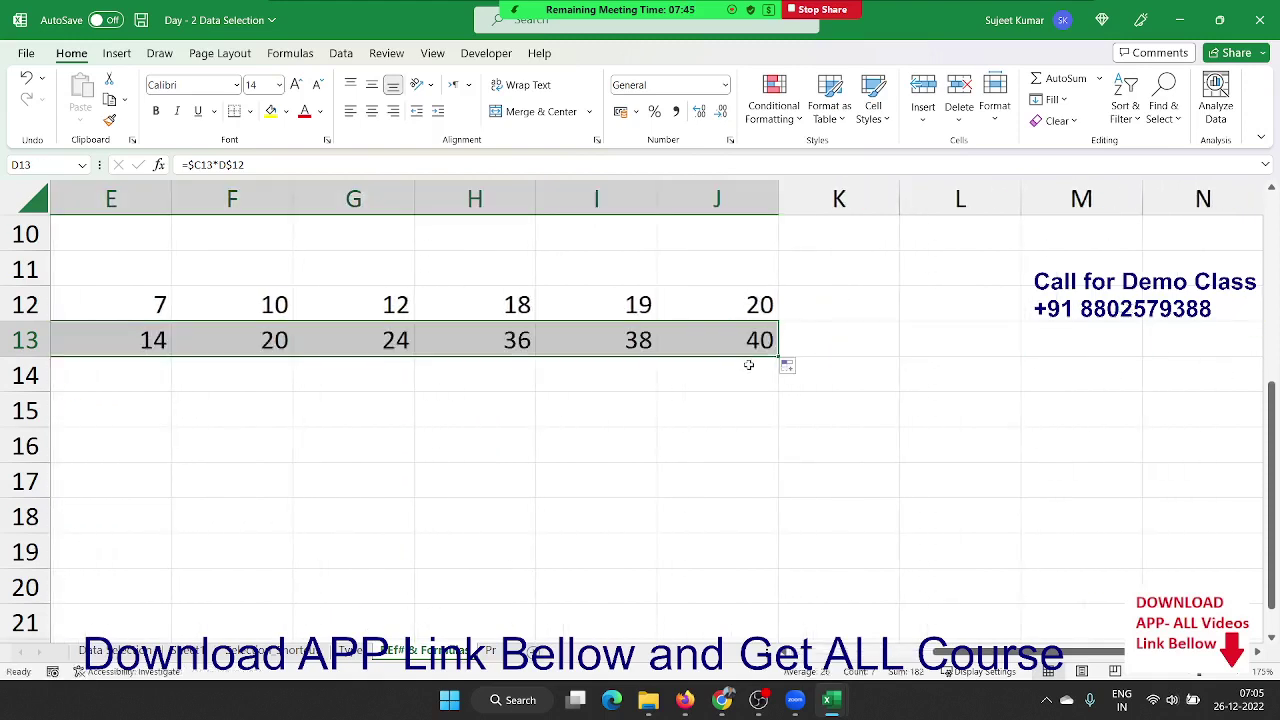
{"action": "scroll", "coordinate": [748, 365], "scroll_direction": "down", "scroll_amount": 2}
{"action": "scroll", "coordinate": [748, 365], "scroll_direction": "up", "scroll_amount": 2}
{"action": "left_click_drag", "start_coordinate": [930, 649], "coordinate": [917, 652]}
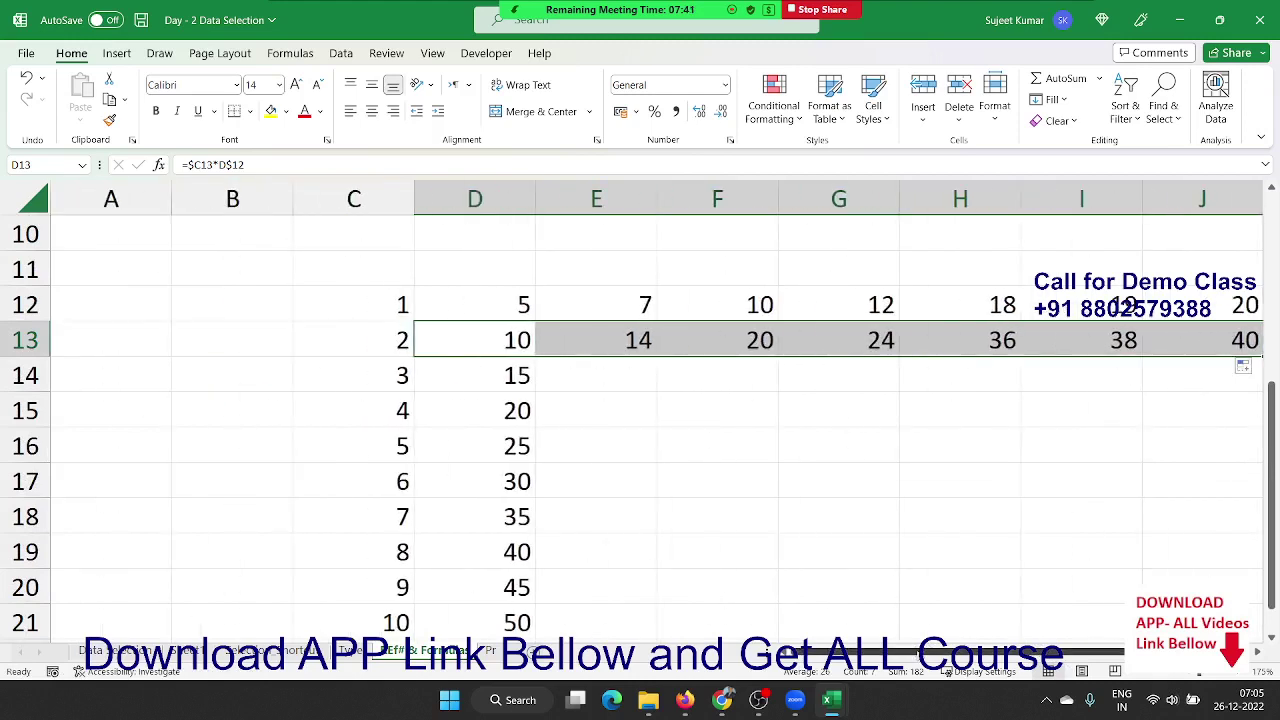
{"action": "left_click", "coordinate": [1077, 528]}
Fill E13:J13 down through row 21 and return to the top of the sheet
{"action": "scroll", "coordinate": [906, 404], "scroll_direction": "right", "scroll_amount": 1}
{"action": "scroll", "coordinate": [906, 404], "scroll_direction": "right", "scroll_amount": 2}
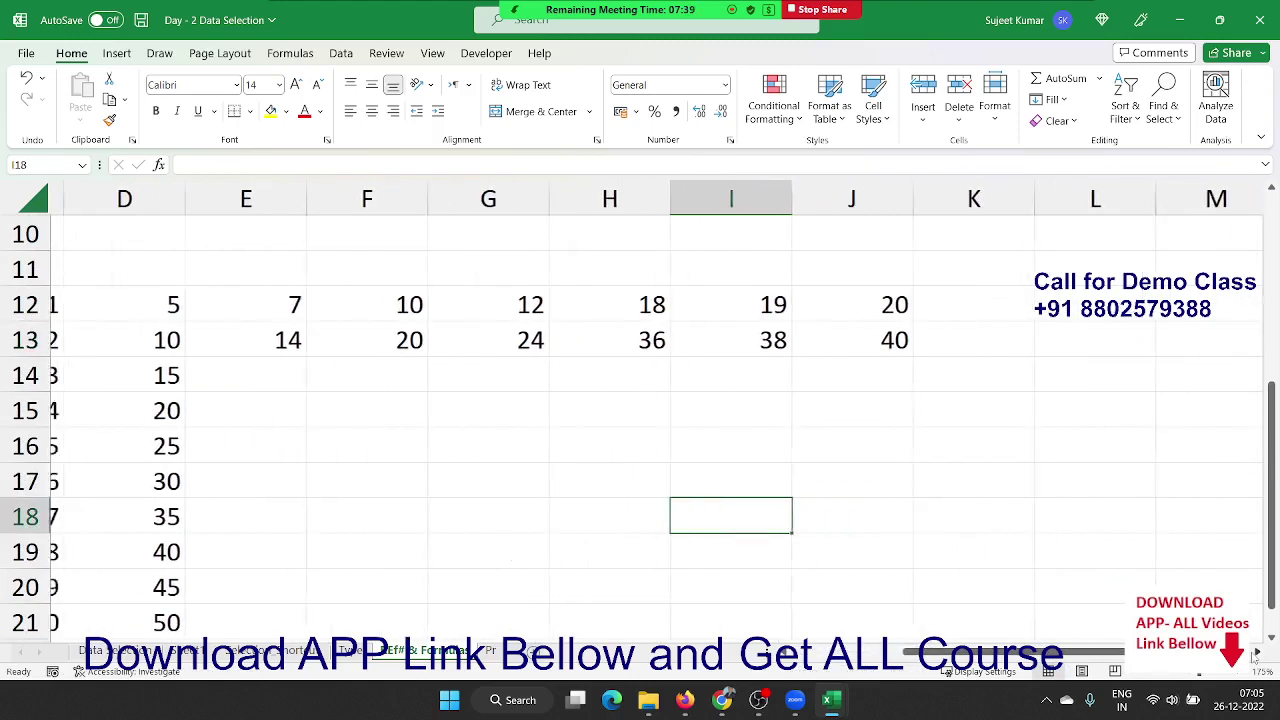
{"action": "left_click_drag", "start_coordinate": [206, 338], "coordinate": [835, 333]}
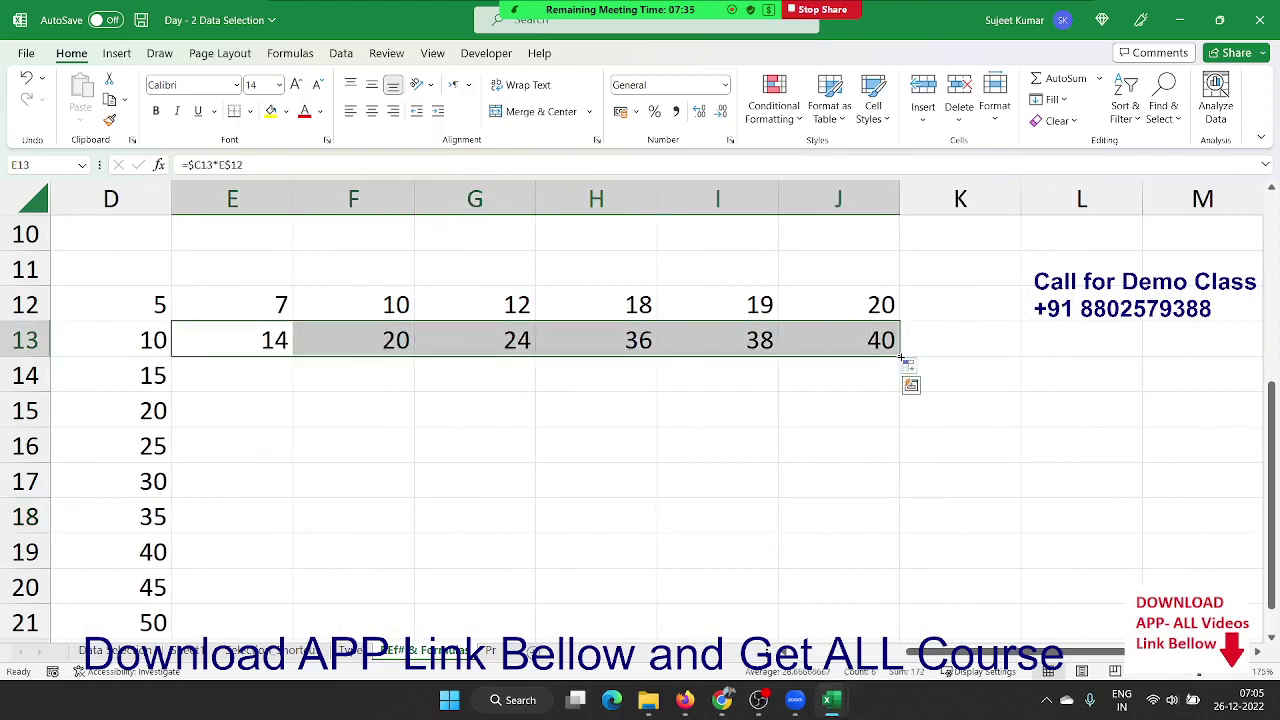
{"action": "mouse_move", "coordinate": [899, 357]}
{"action": "left_mouse_down"}
{"action": "mouse_move", "coordinate": [878, 528]}
{"action": "mouse_move", "coordinate": [881, 458]}
{"action": "left_mouse_up"}
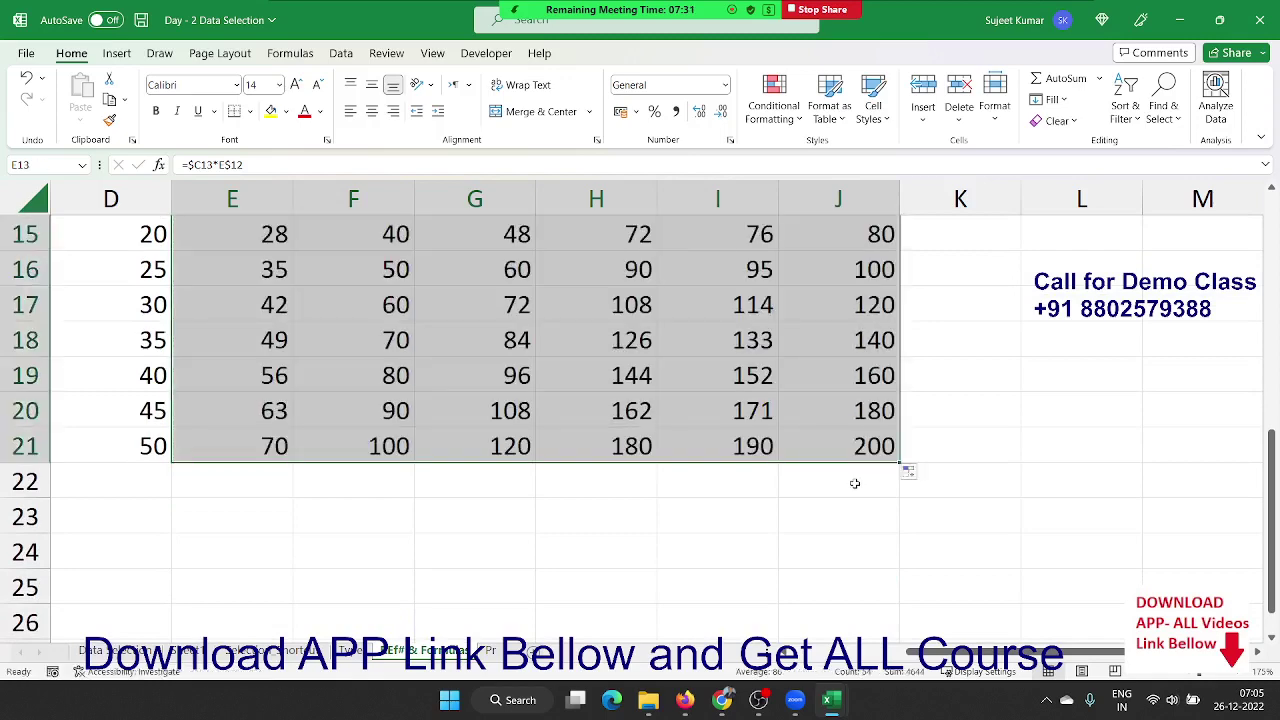
{"action": "key", "text": "Home"}
{"action": "key", "text": "ctrl+Up"}
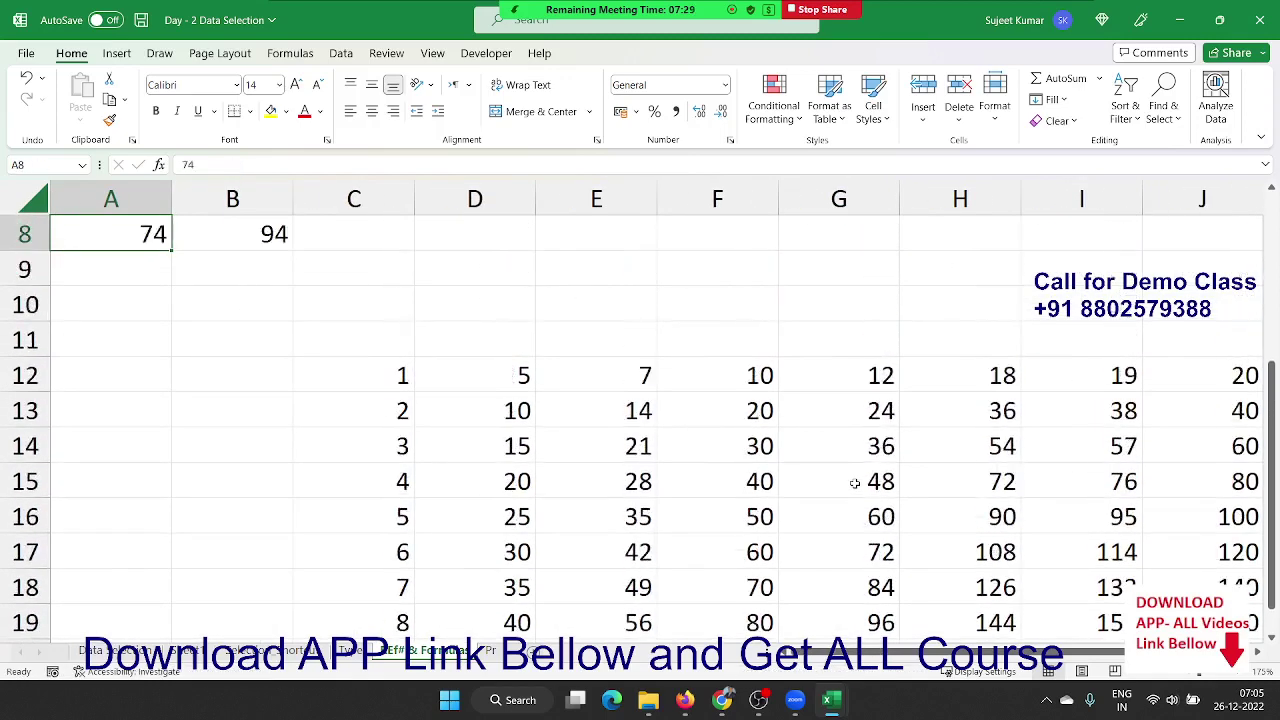
{"action": "key", "text": "ctrl+Up"}
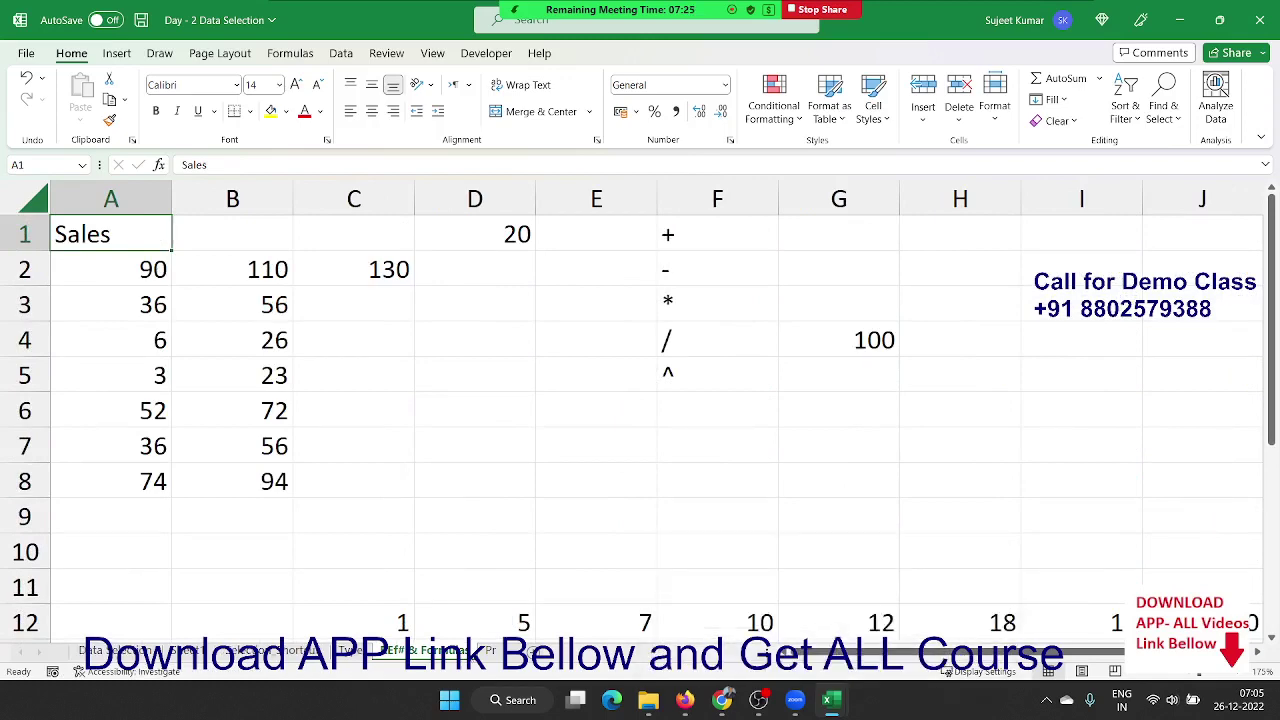
Switch to the CASH MEMO exercise sheet, select cell E19, and save the workbook
{"action": "left_click", "coordinate": [491, 651]}
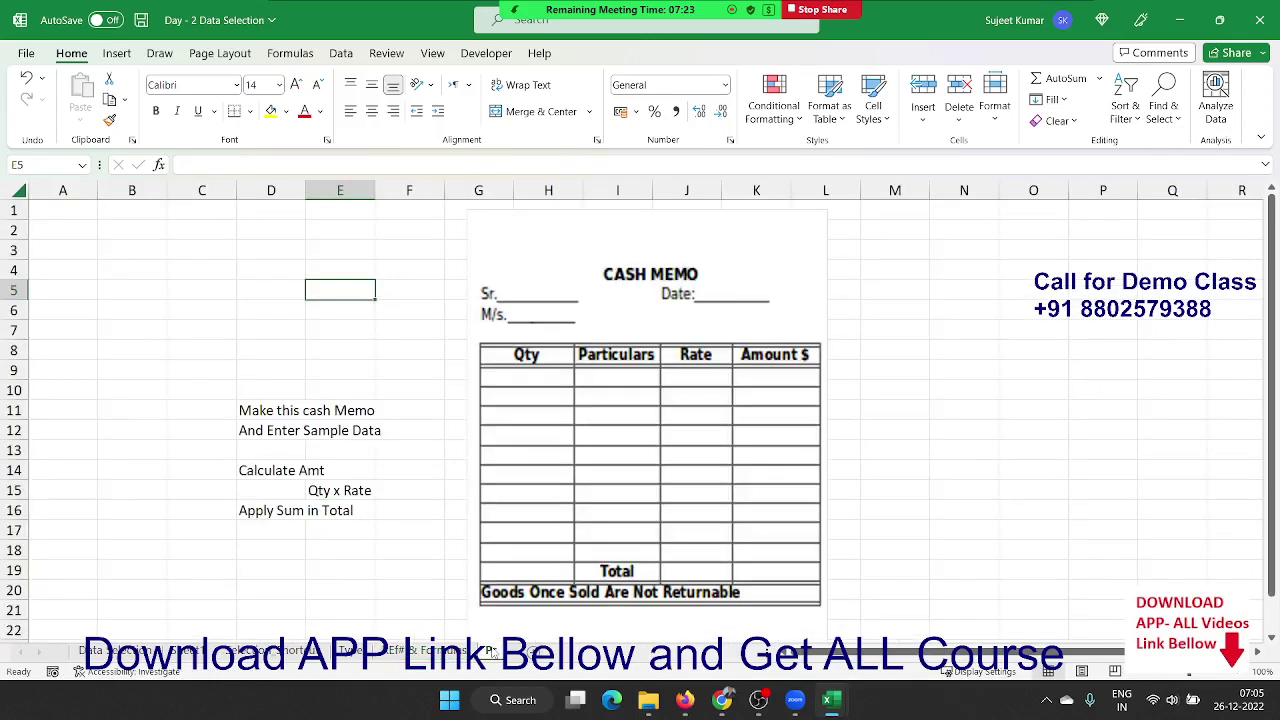
{"action": "left_click", "coordinate": [722, 433]}
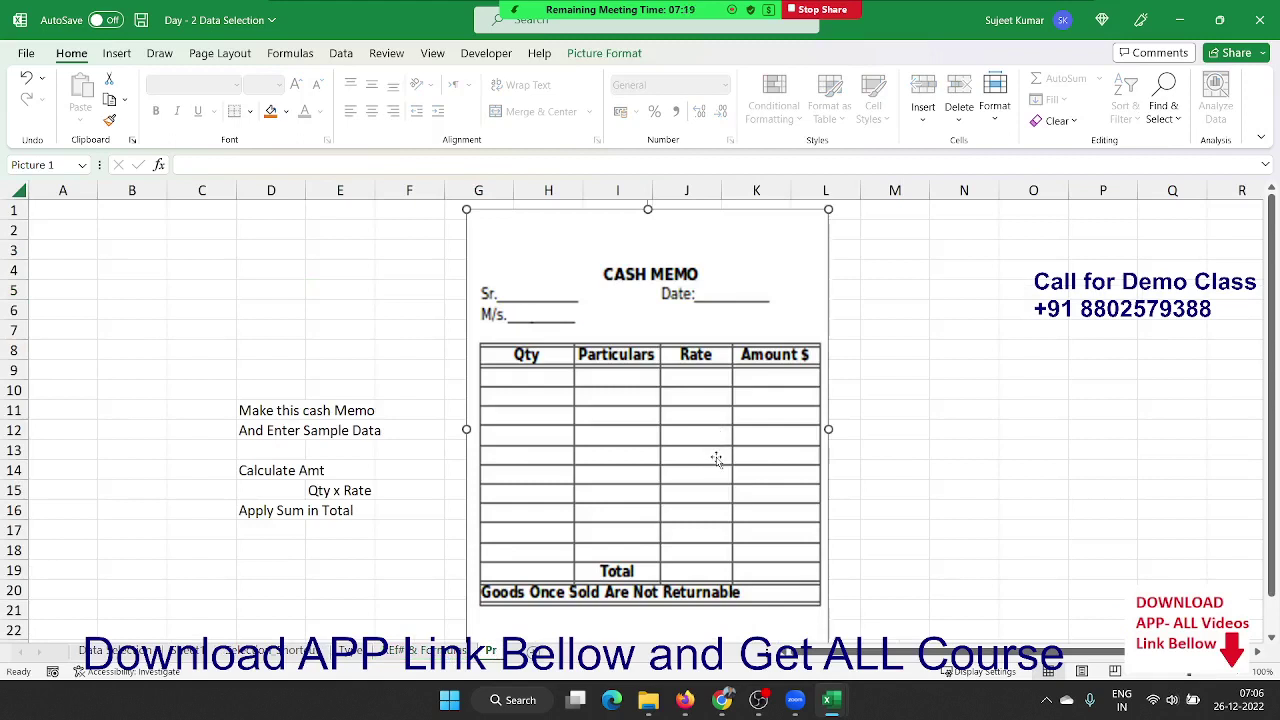
{"action": "left_click", "coordinate": [1011, 443]}
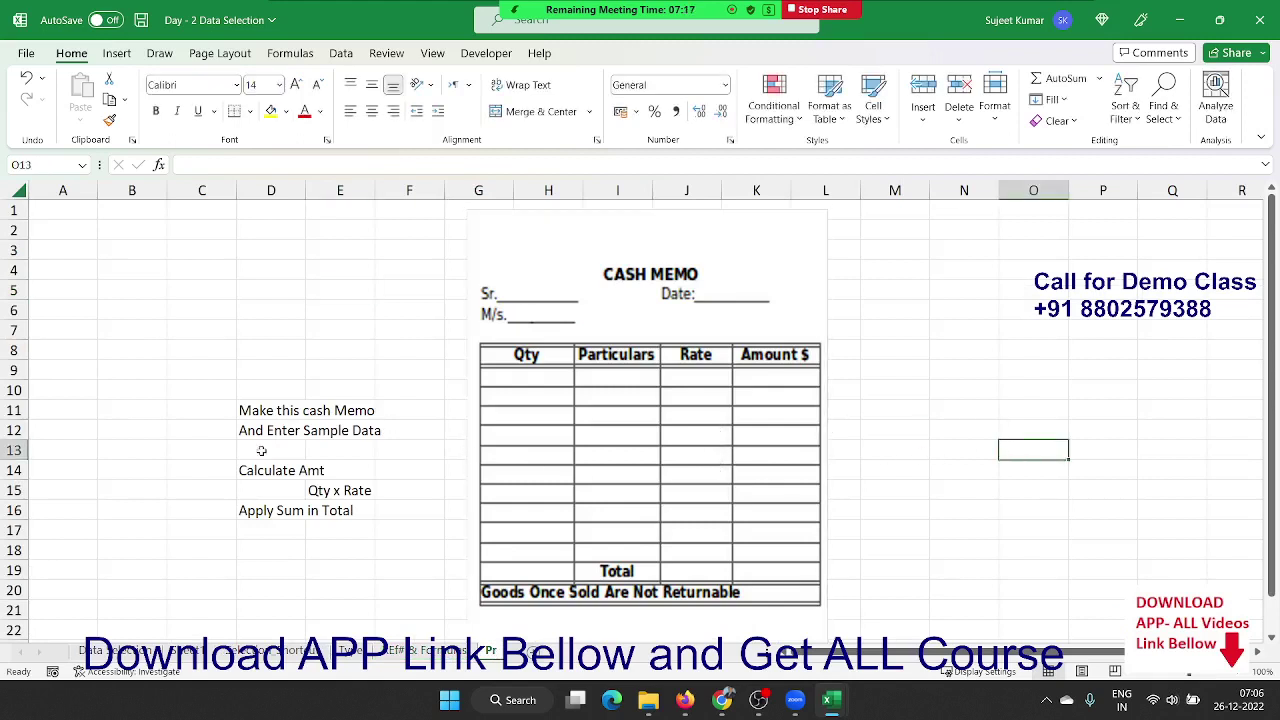
{"action": "left_click", "coordinate": [342, 566]}
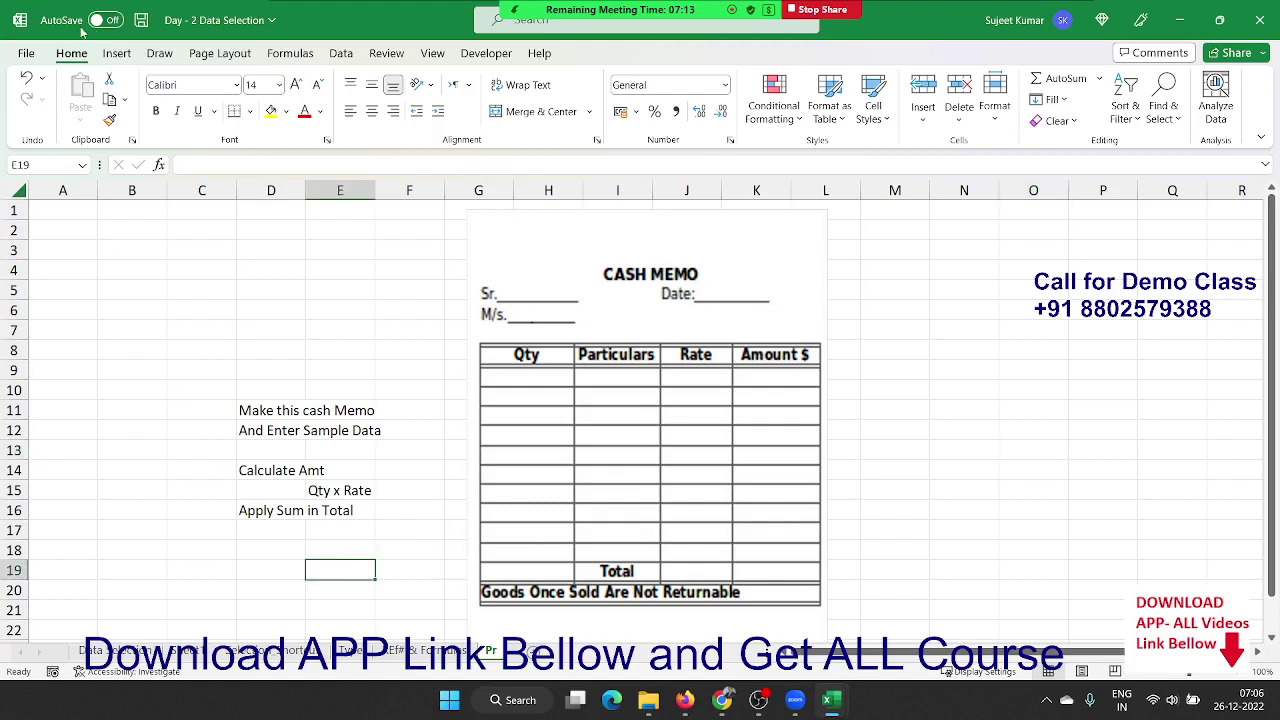
{"action": "left_click", "coordinate": [142, 20]}
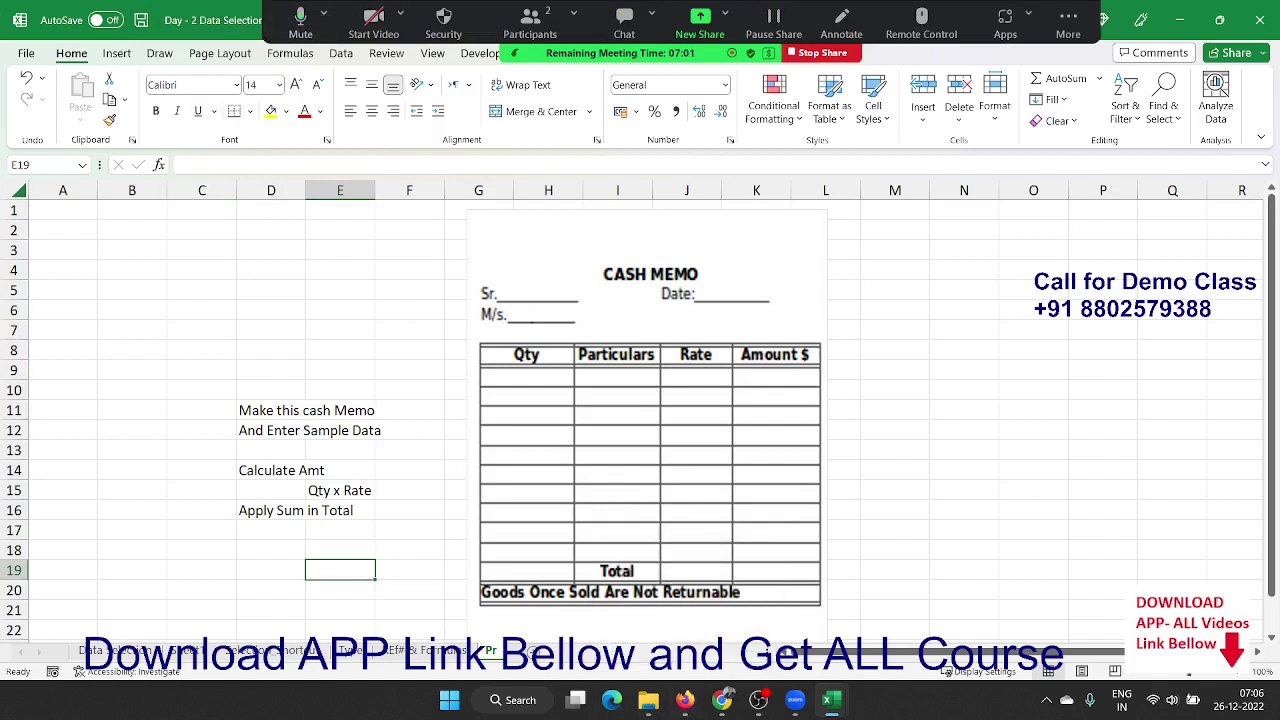
{"action": "key", "text": "alt+Tab"}
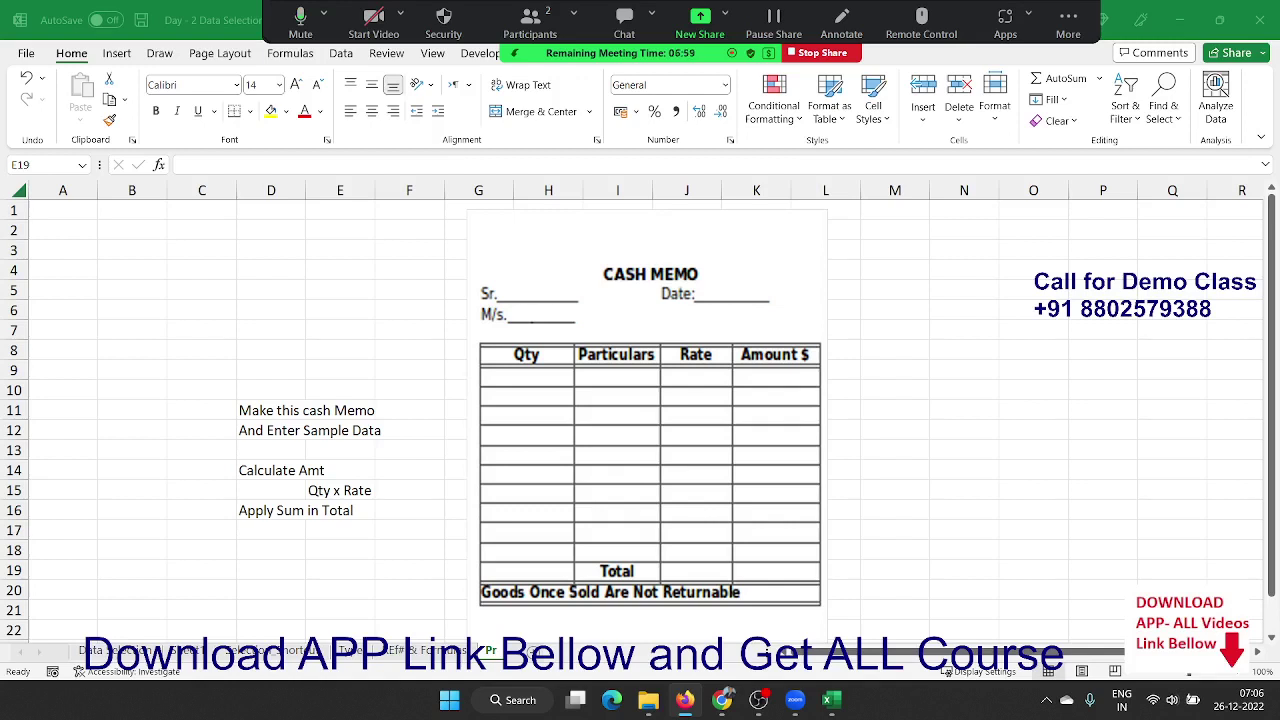